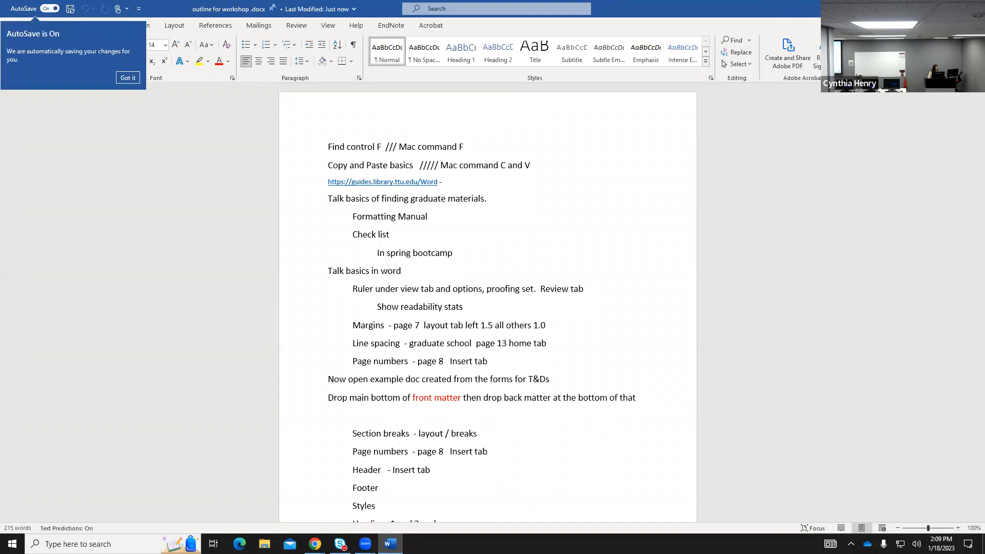
# Minimize the workshop outline window and the blank Document1 Word window.
pyautogui.click(926, 9)
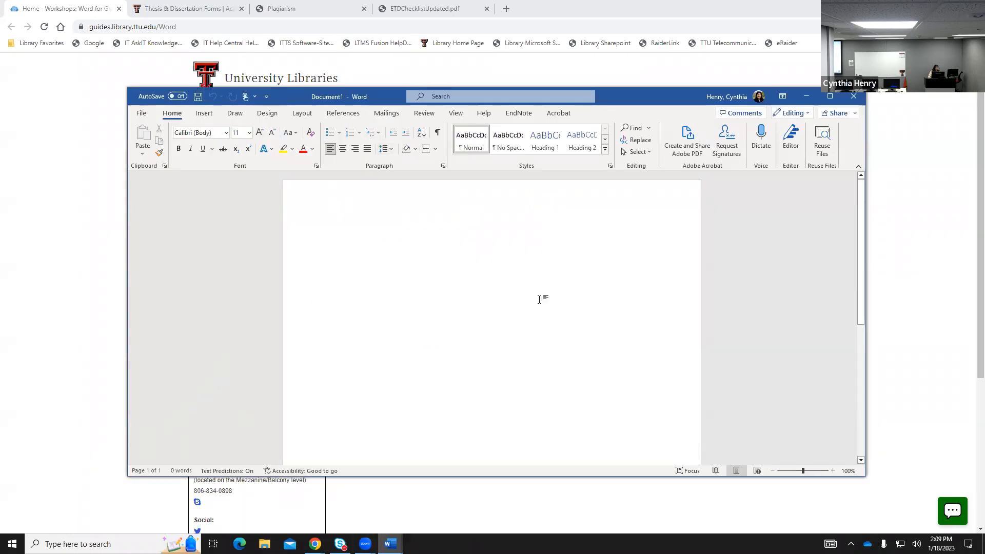
pyautogui.click(806, 96)
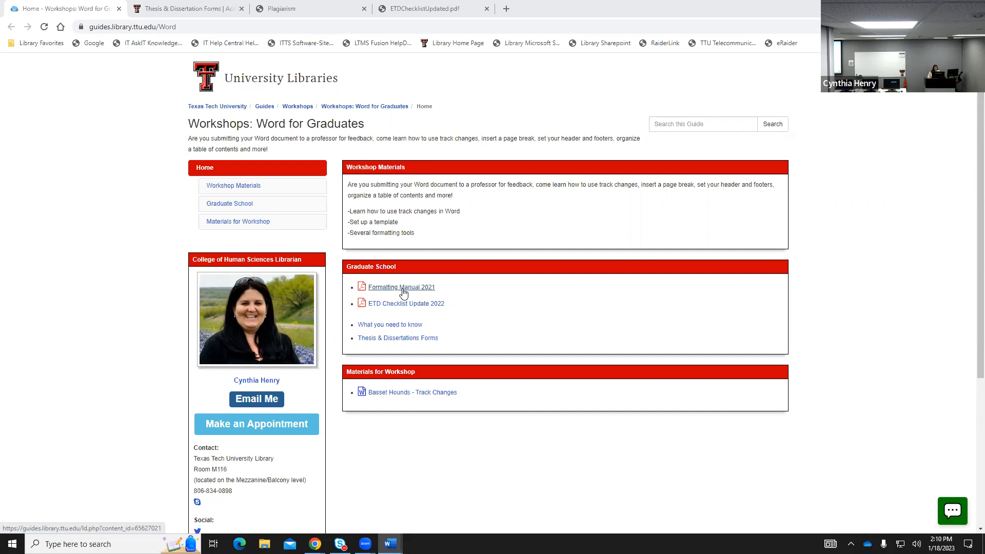
pyautogui.click(226, 6)
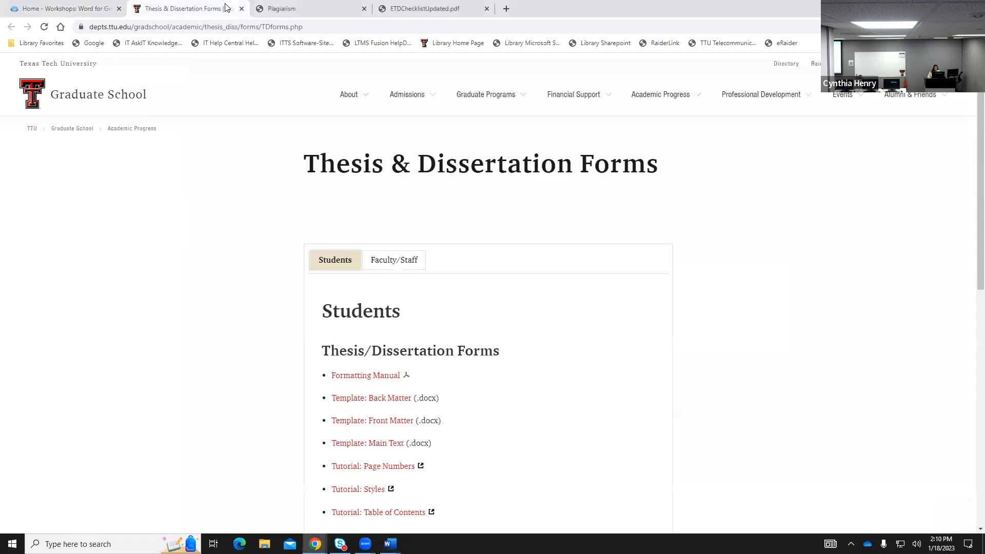
pyautogui.click(296, 7)
pyautogui.scroll(-1, 764, 327)
pyautogui.scroll(-2, 587, 386)
pyautogui.scroll(-1, 589, 385)
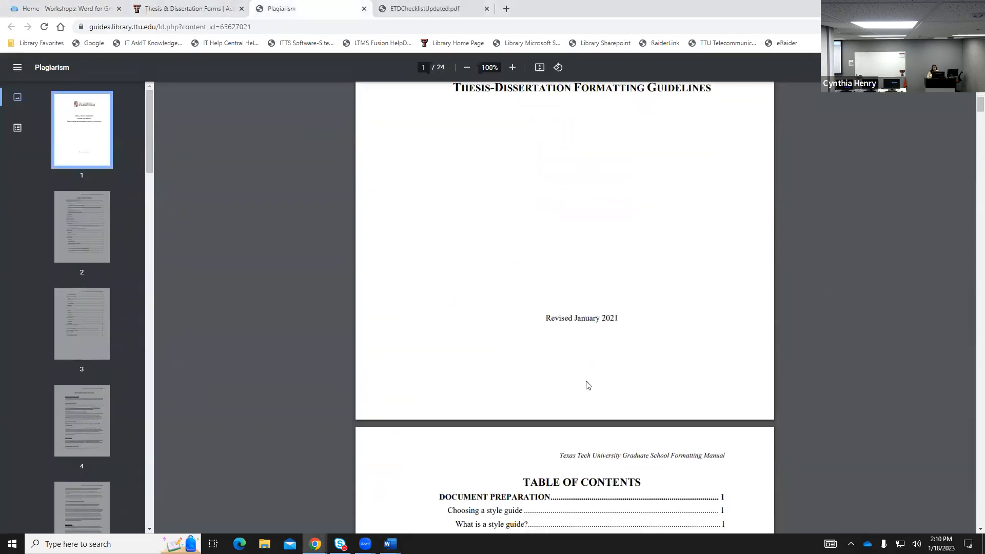
pyautogui.scroll(-6, 617, 354)
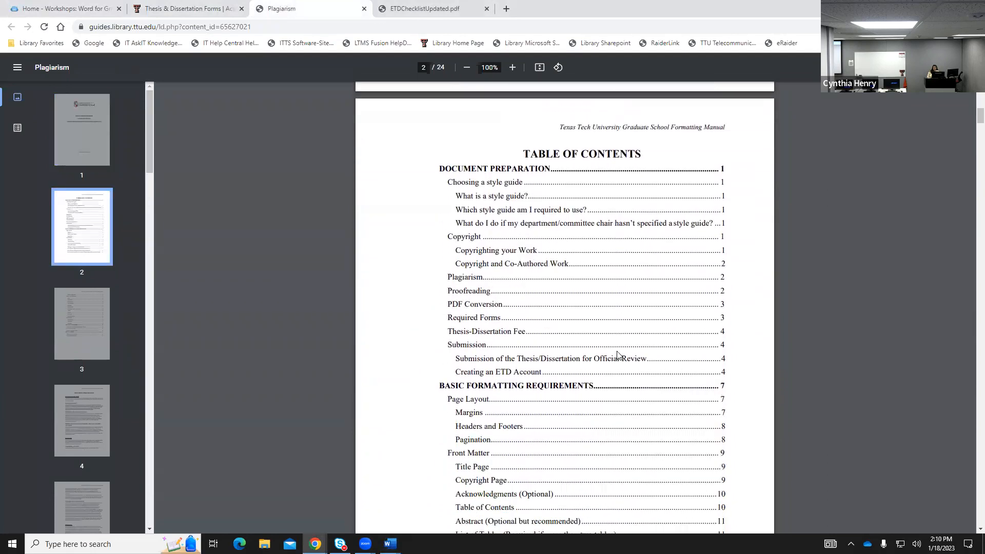
pyautogui.scroll(-1, 617, 354)
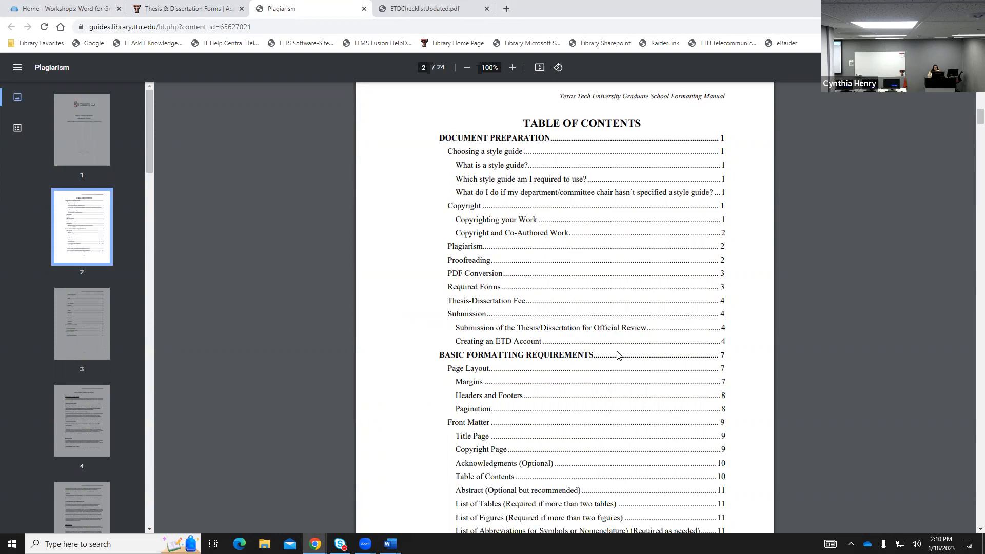
pyautogui.scroll(-2, 620, 347)
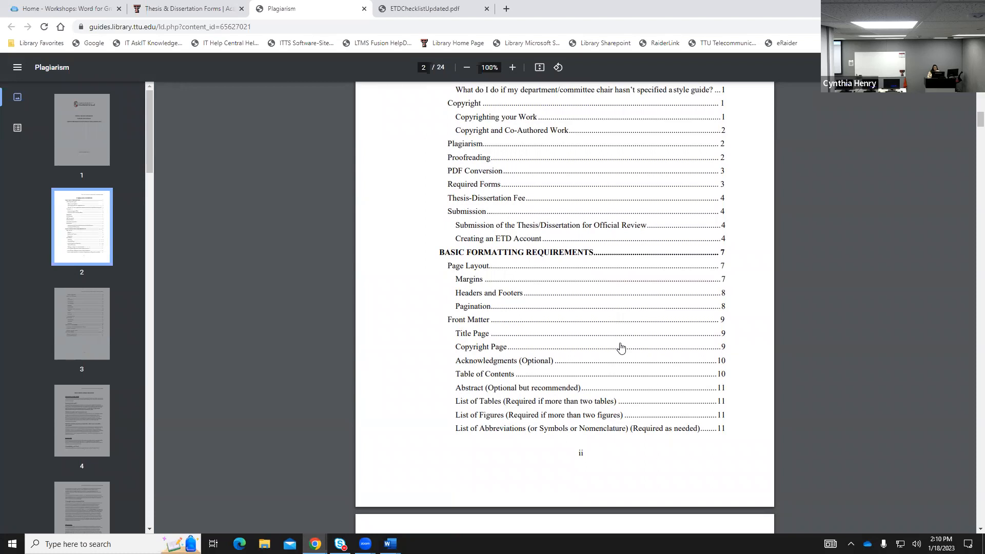
pyautogui.scroll(2, 620, 347)
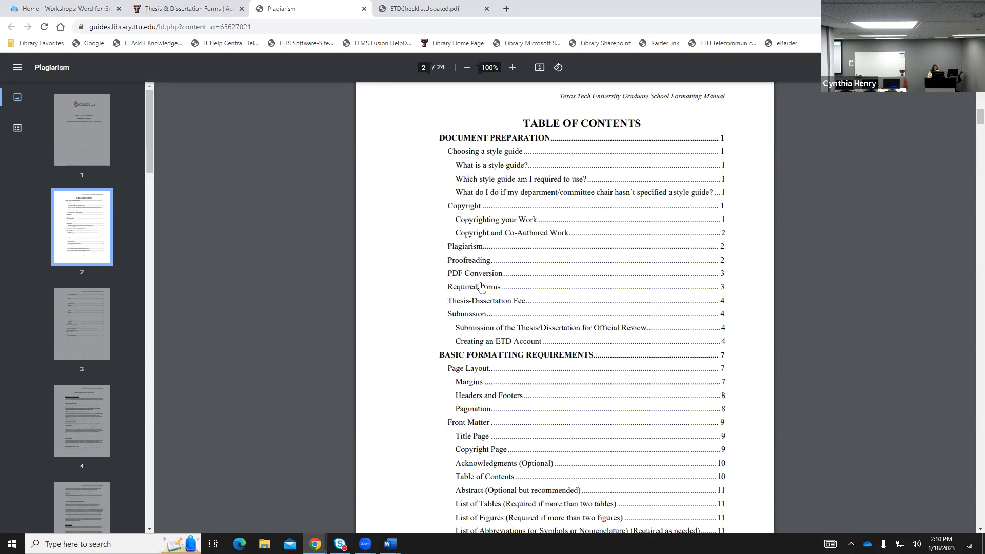
pyautogui.scroll(-1, 516, 354)
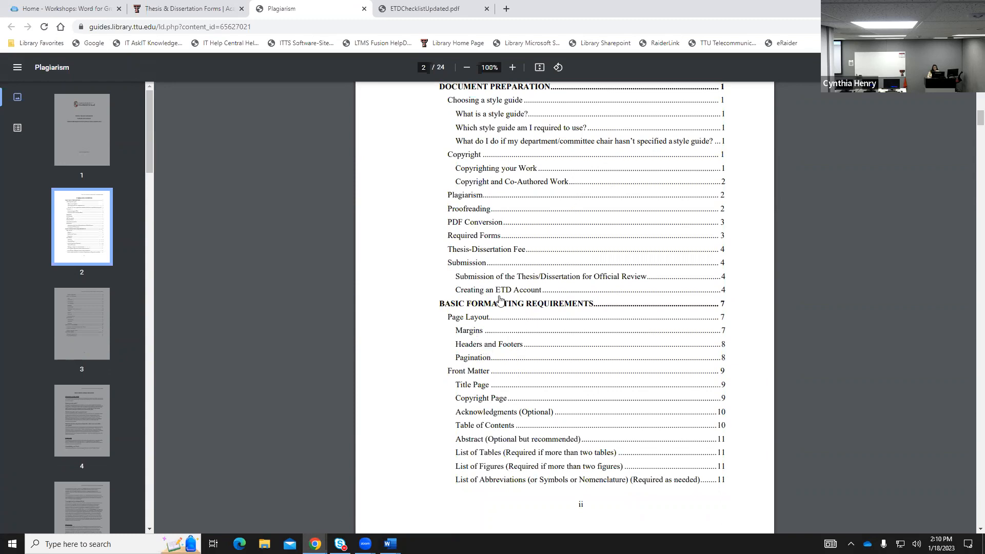
pyautogui.click(471, 334)
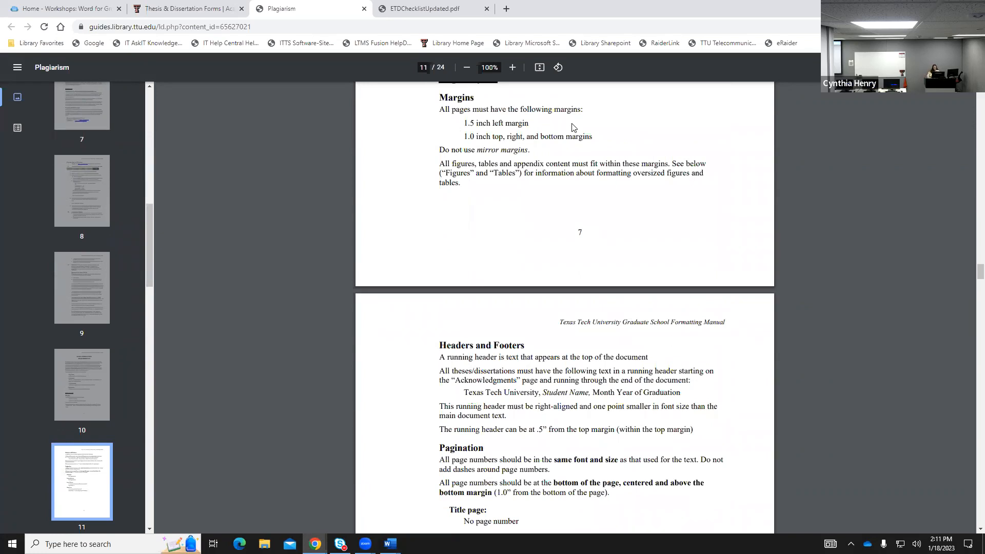
pyautogui.click(85, 11)
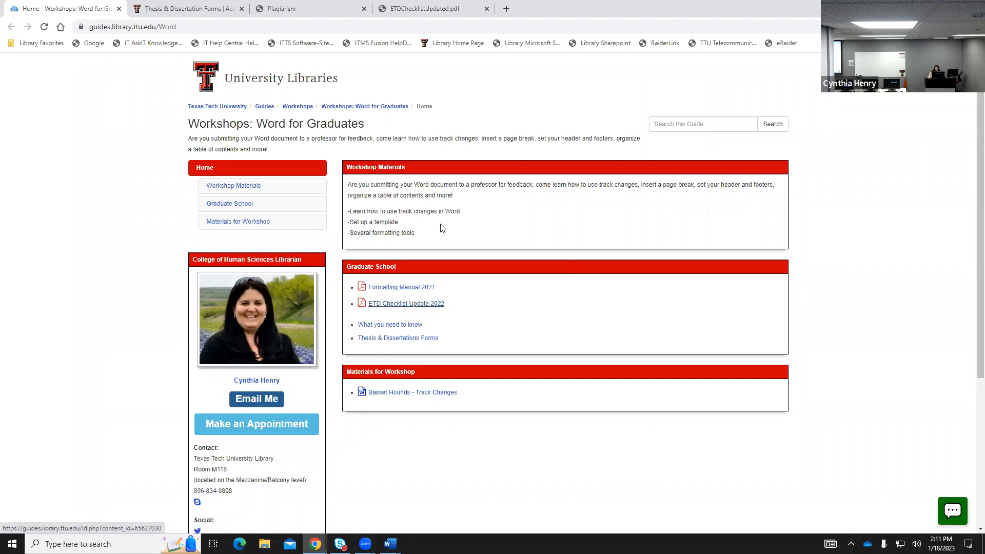
# Open the ETD Checklist Update 2022 PDF and scroll through its Title Page and Front Matter items.
pyautogui.click(417, 305)
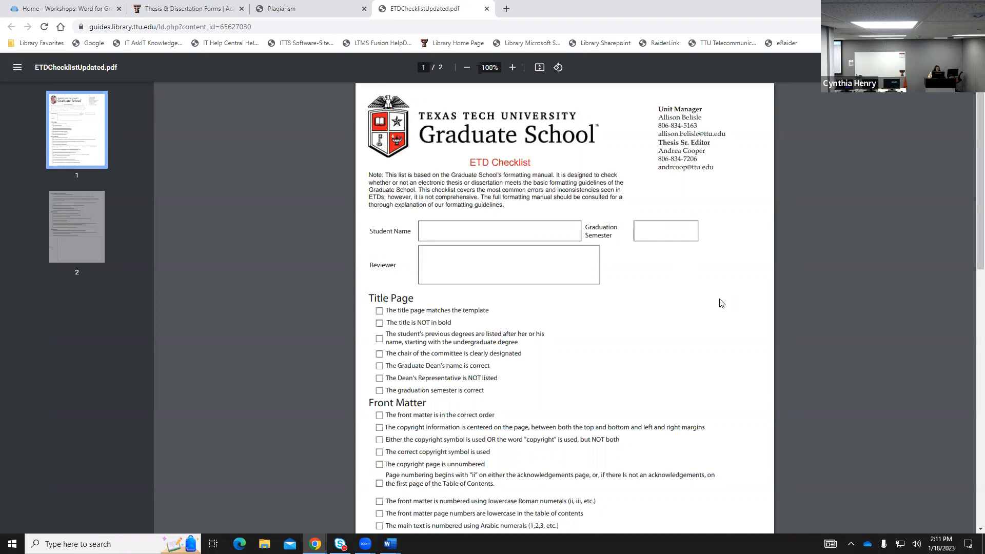
pyautogui.scroll(-2, 721, 303)
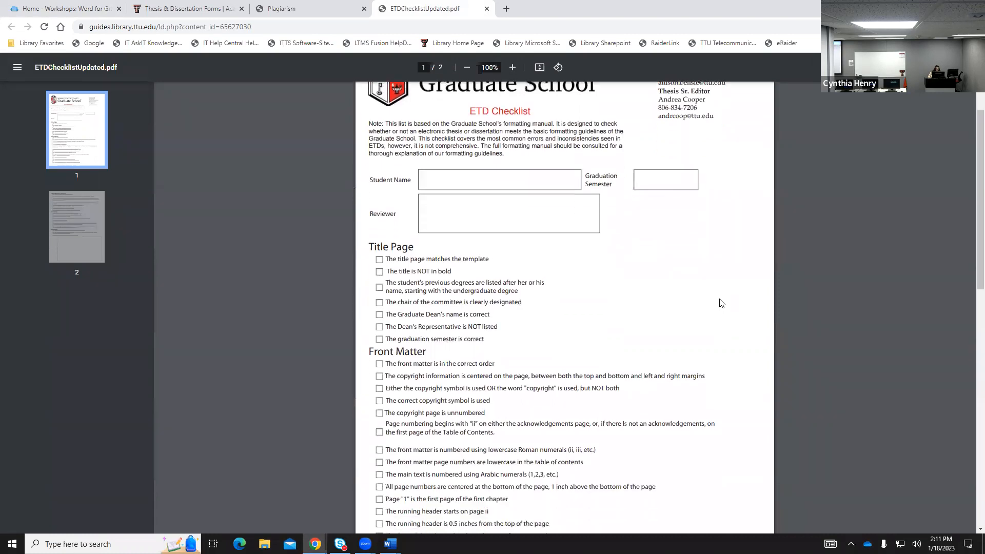
pyautogui.scroll(2, 719, 303)
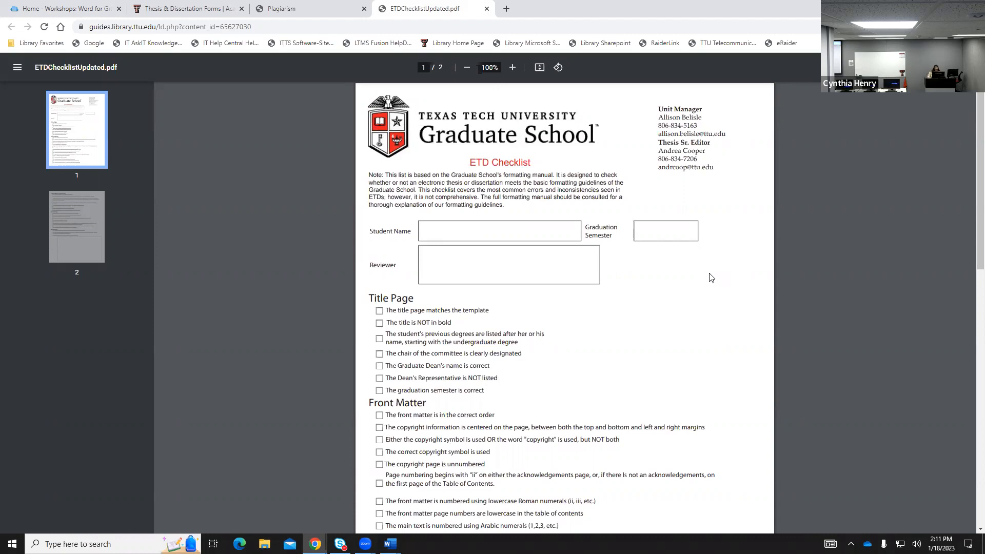
pyautogui.scroll(-1, 680, 341)
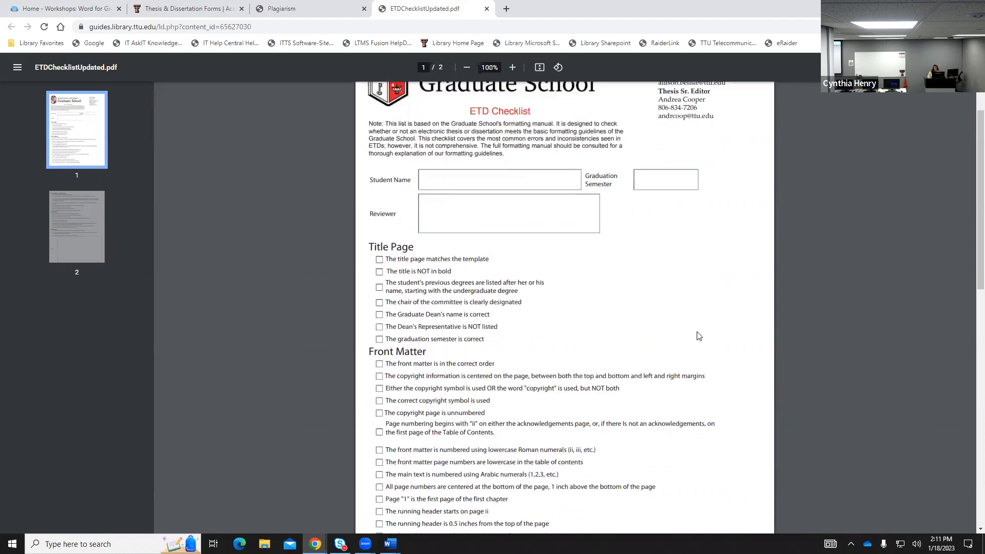
pyautogui.scroll(1, 699, 336)
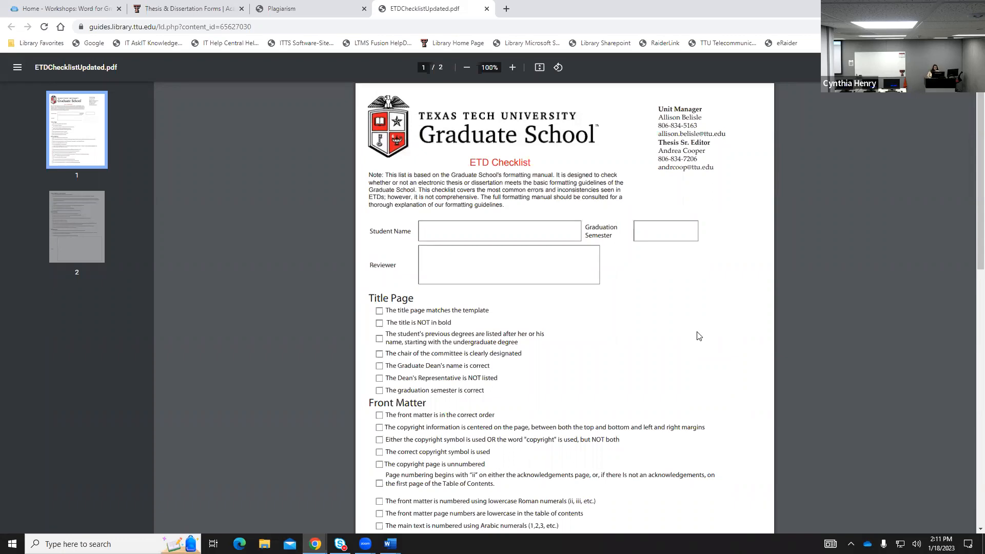
pyautogui.scroll(-1, 699, 336)
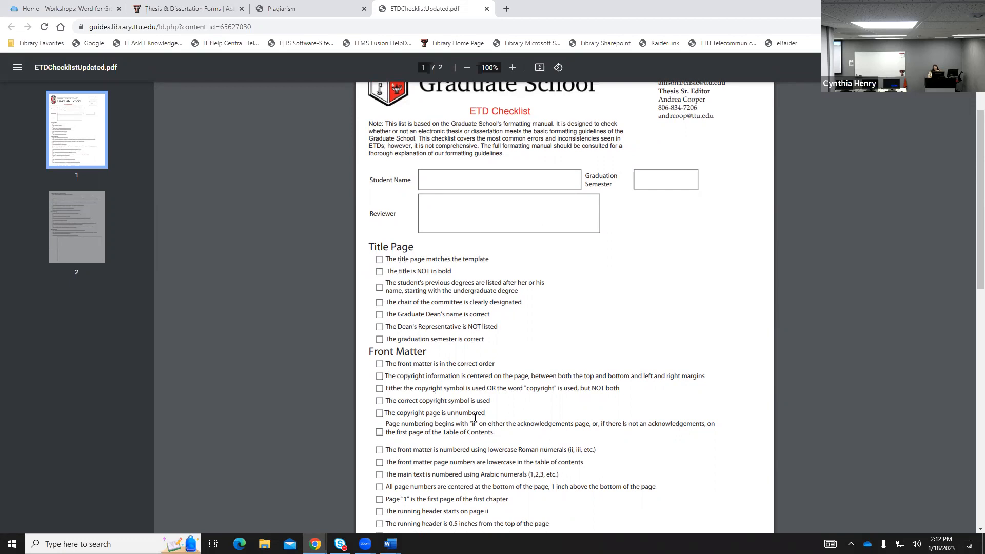
pyautogui.scroll(-1, 528, 409)
pyautogui.scroll(-3, 528, 409)
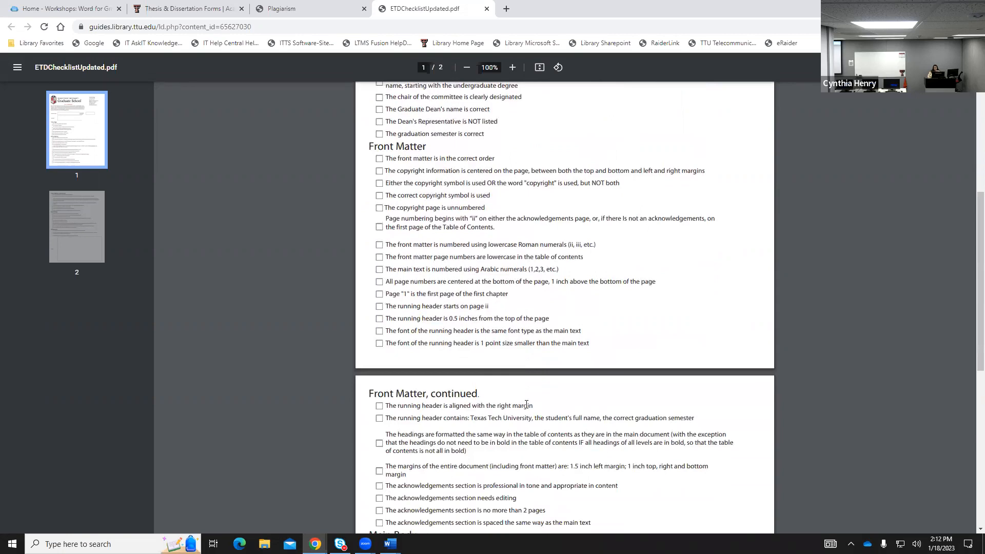
pyautogui.scroll(3, 526, 405)
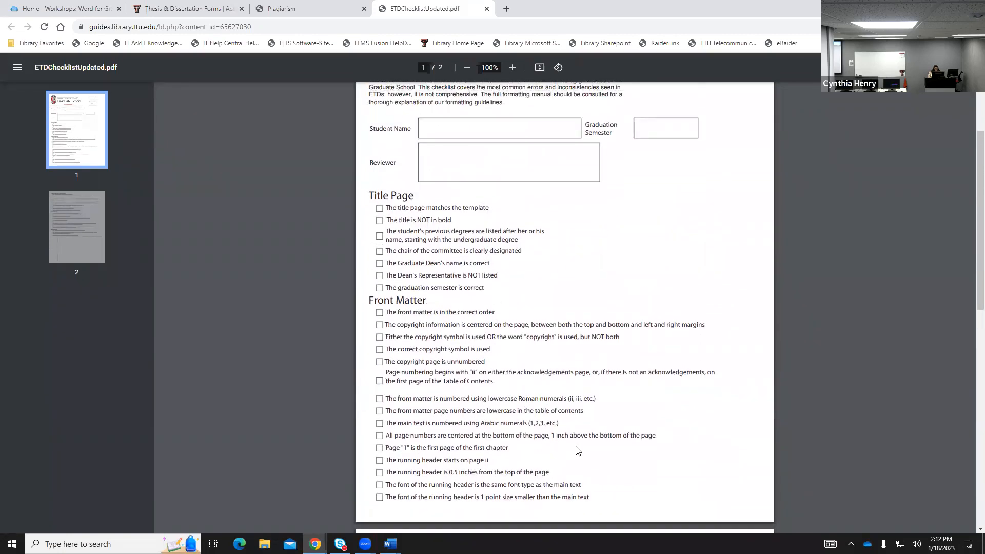
pyautogui.scroll(-1, 578, 451)
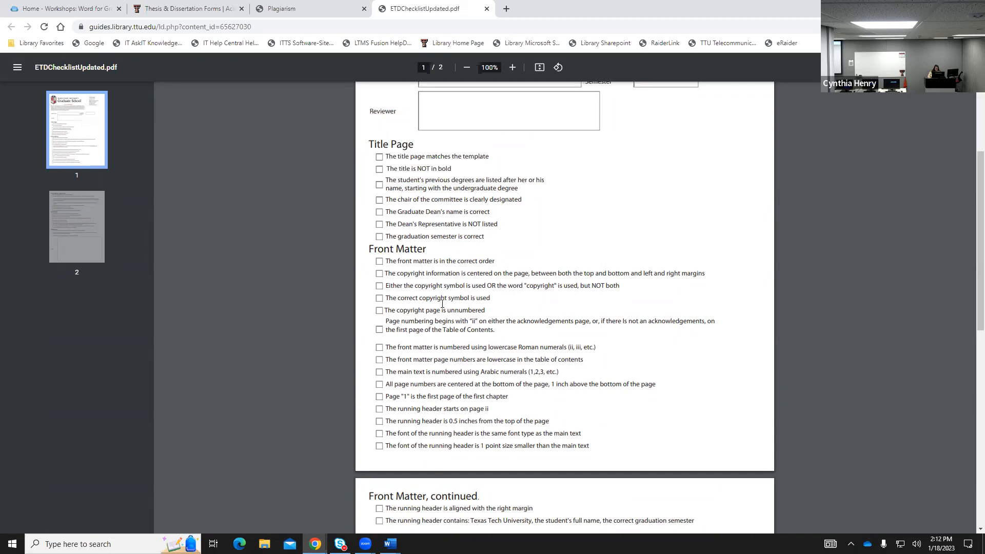
# Highlight the Graduate Dean's name checklist line, then return to the Word for Graduates guide tab.
pyautogui.moveTo(392, 212); pyautogui.dragTo(477, 212)
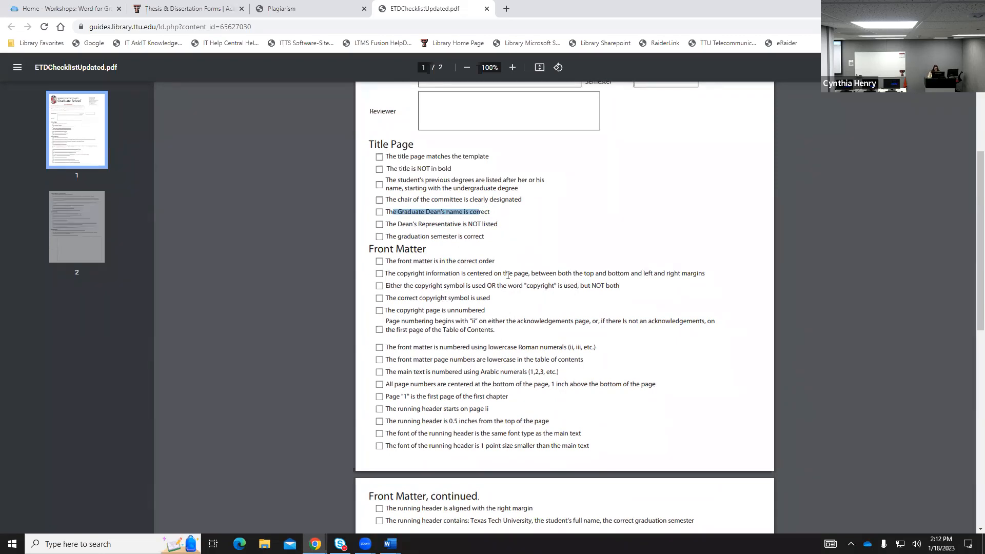
pyautogui.scroll(-3, 508, 279)
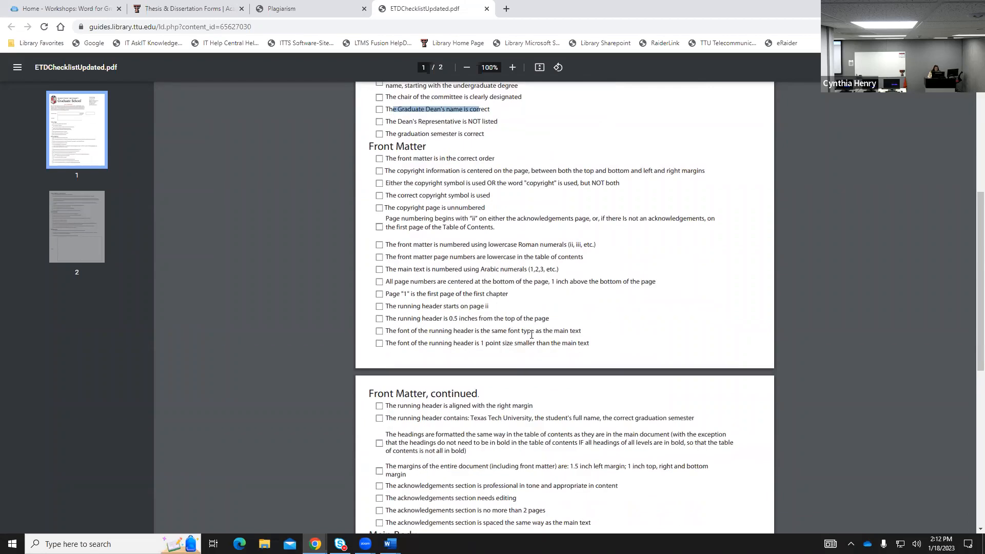
pyautogui.scroll(-4, 558, 341)
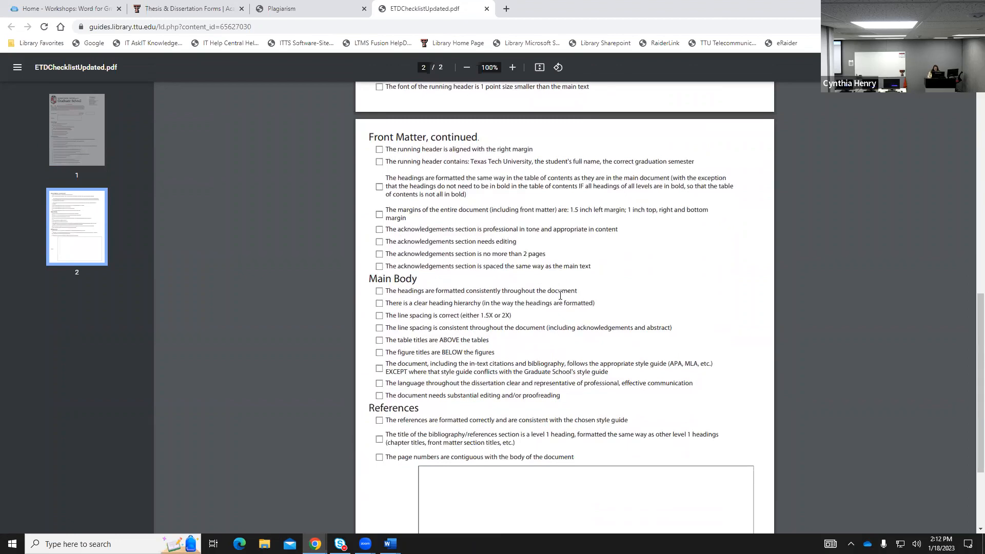
pyautogui.scroll(8, 560, 295)
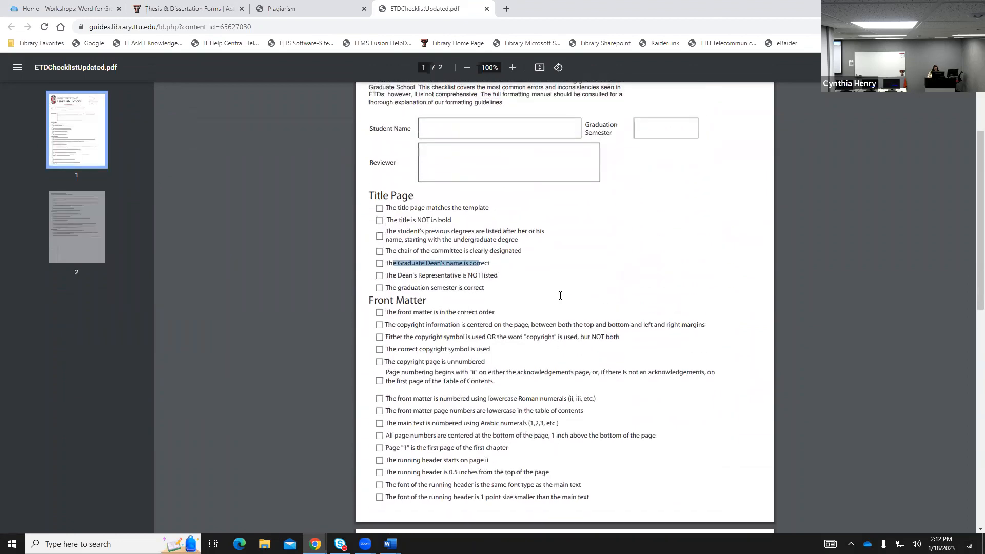
pyautogui.click(70, 11)
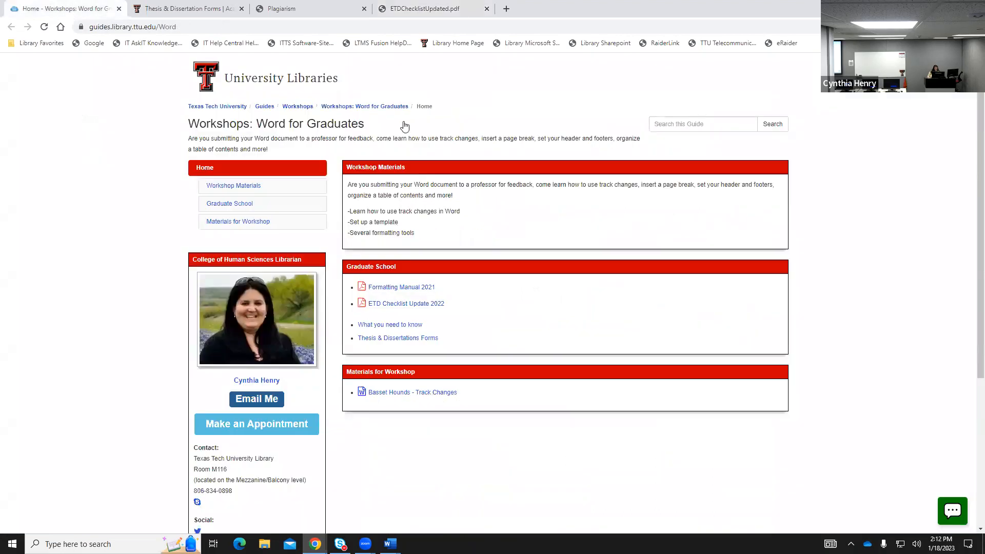
pyautogui.click(389, 325)
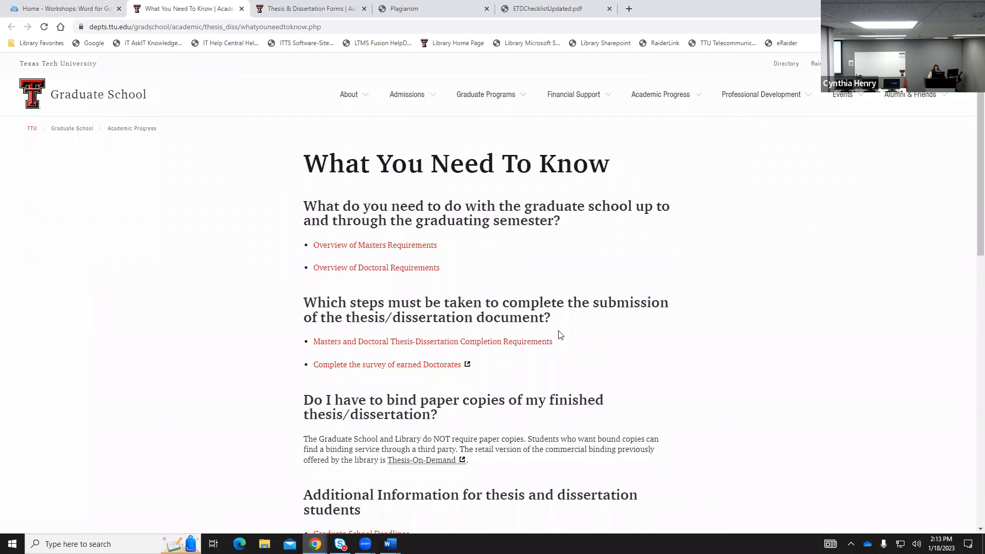
pyautogui.scroll(-1, 560, 334)
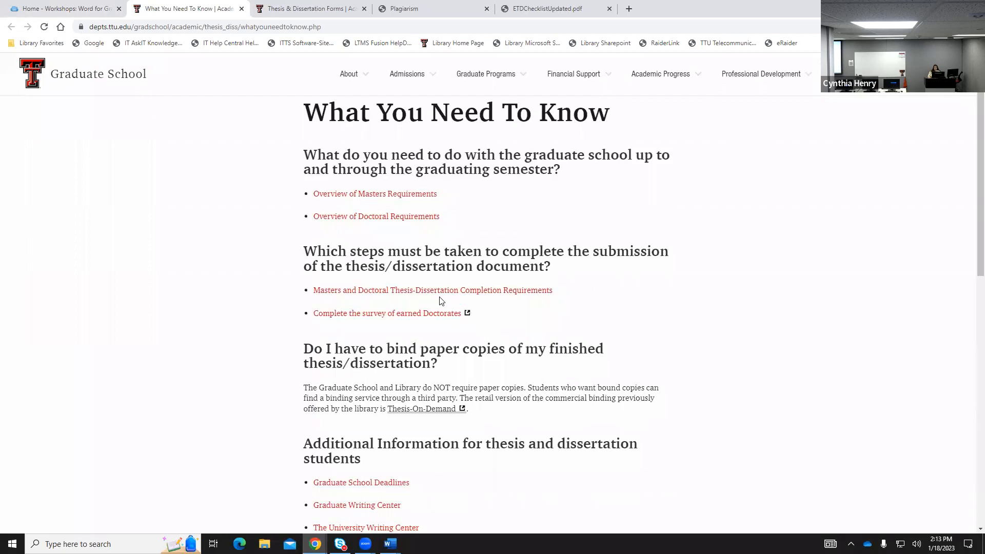
pyautogui.scroll(-1, 413, 302)
pyautogui.scroll(-1, 413, 299)
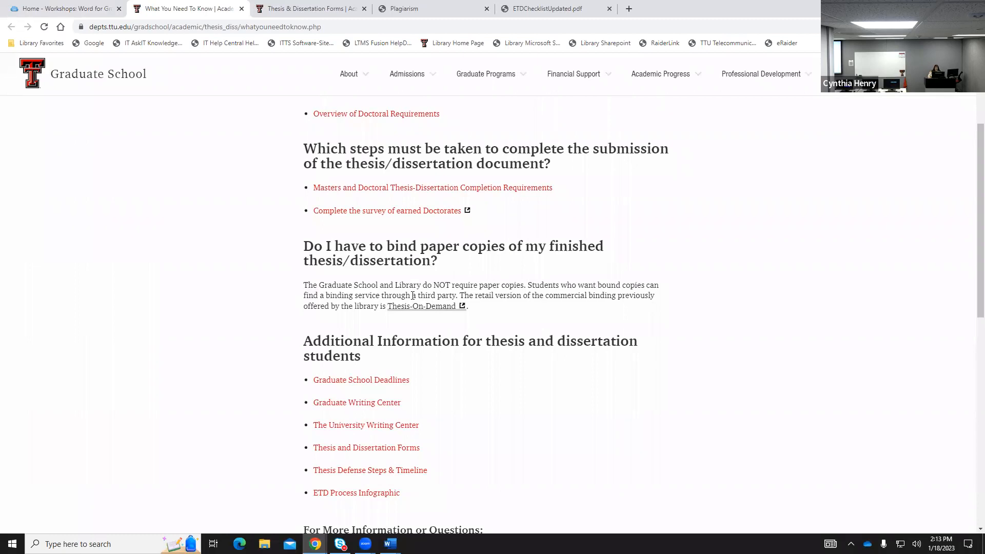
pyautogui.scroll(-2, 413, 296)
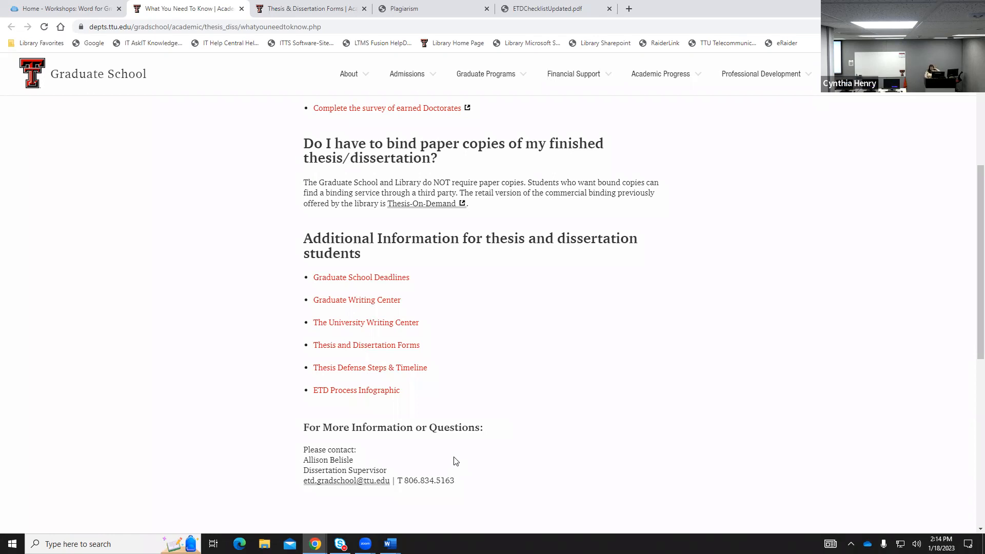
pyautogui.scroll(3, 466, 425)
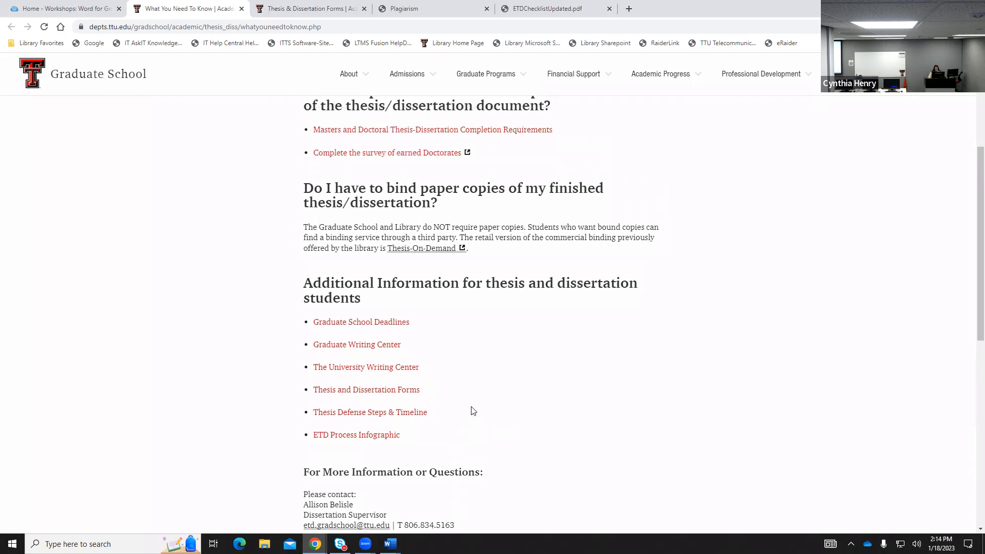
pyautogui.scroll(1, 473, 411)
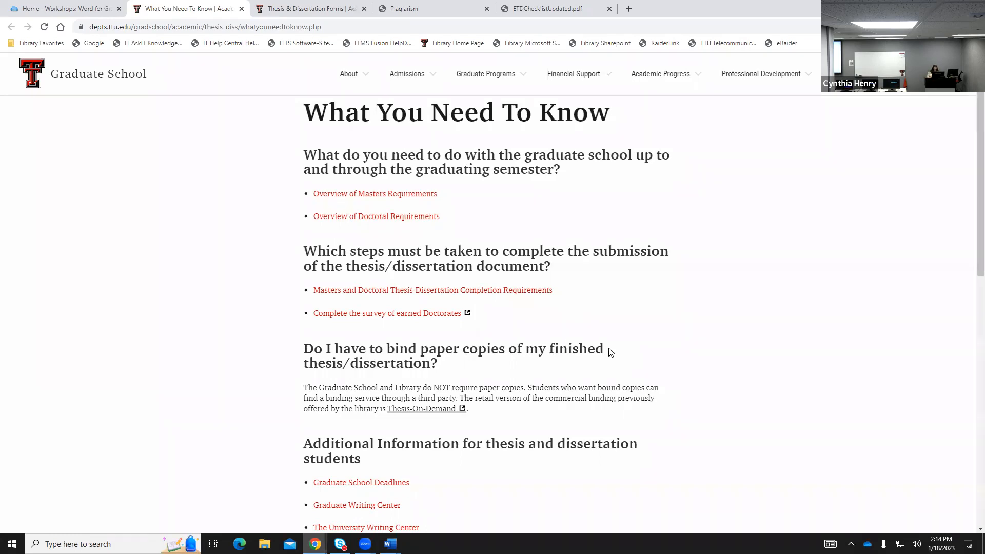
pyautogui.scroll(-1, 611, 352)
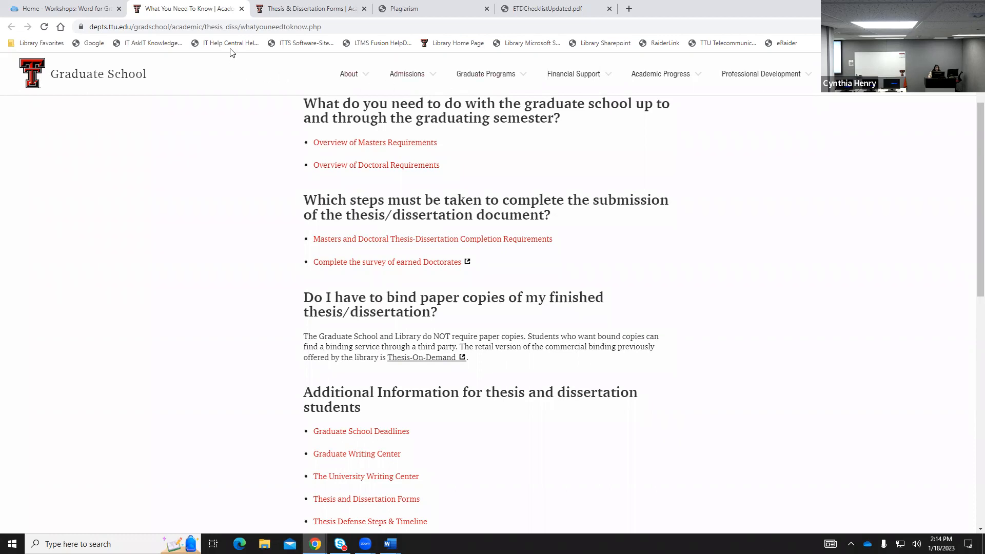
# Close the What You Need To Know tab and switch to the Thesis & Dissertation Forms page.
pyautogui.click(241, 9)
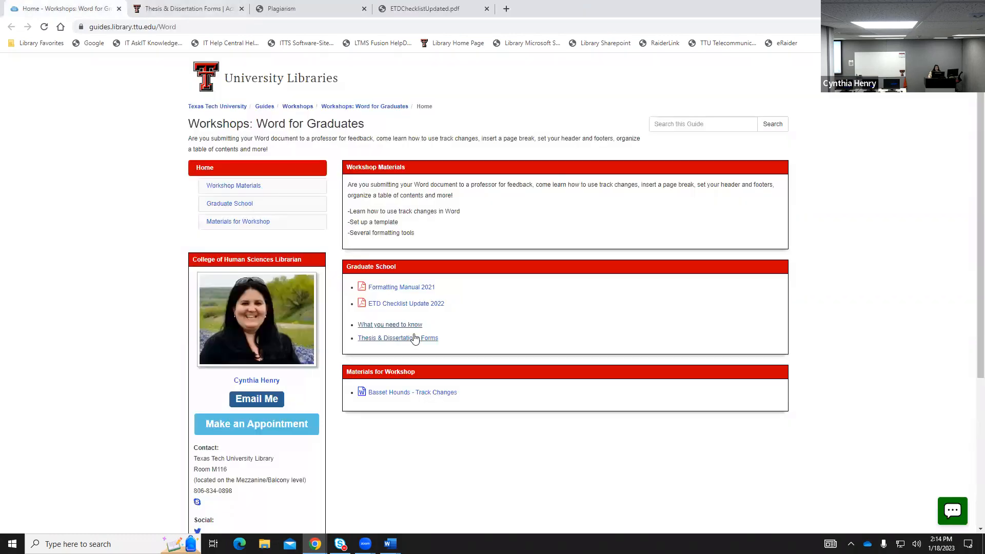
pyautogui.click(156, 10)
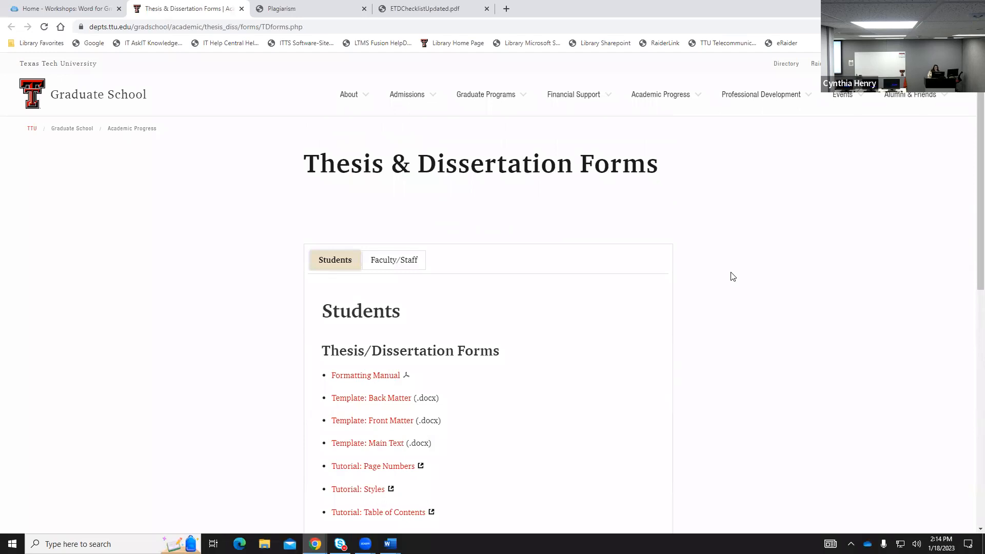
pyautogui.scroll(-1, 590, 282)
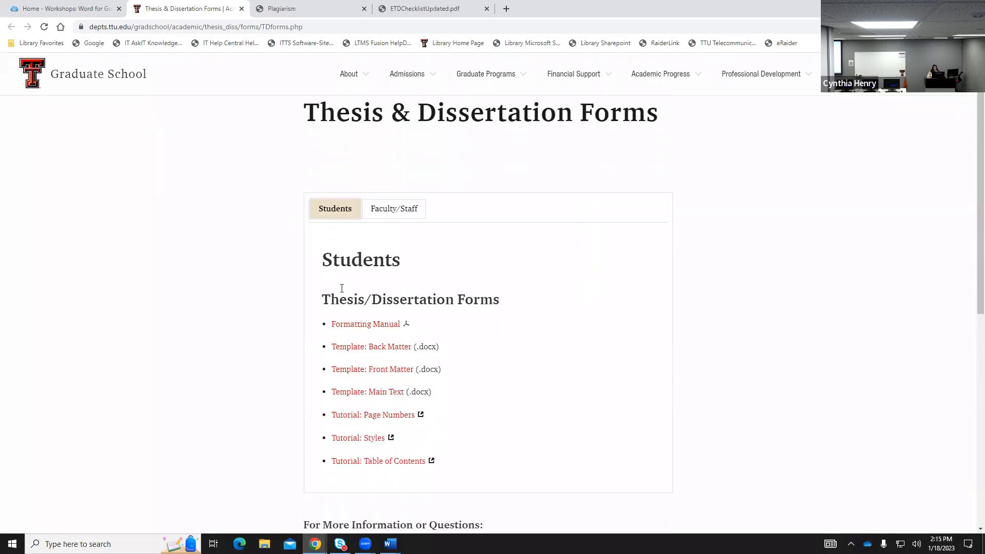
# Compare the Faculty/Staff and Students forms lists and glance at the formatting manual PDF.
pyautogui.click(397, 217)
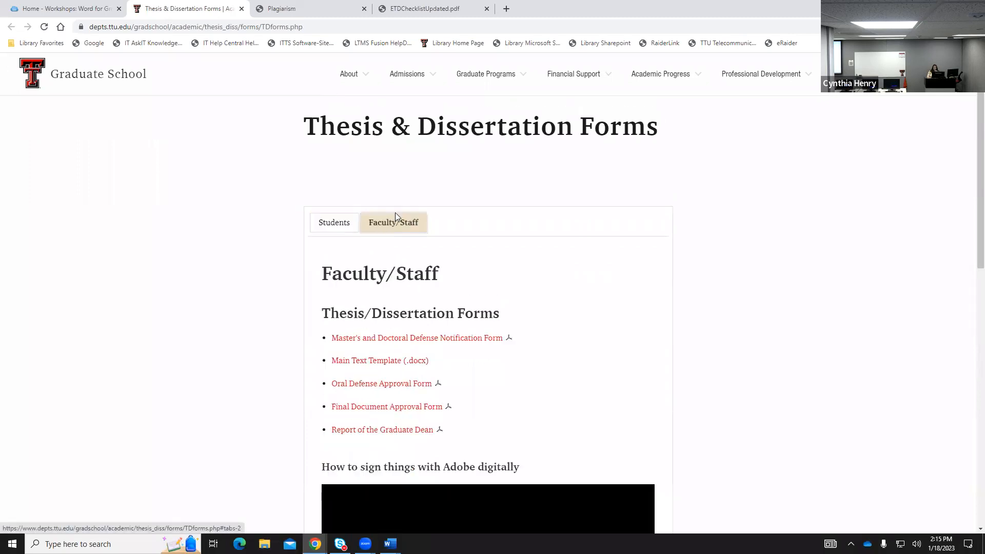
pyautogui.scroll(-2, 551, 310)
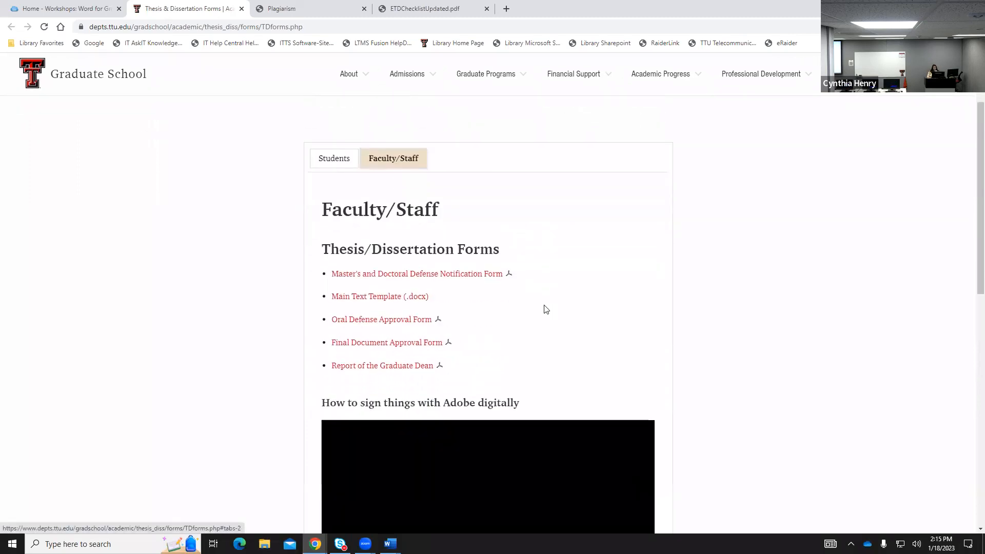
pyautogui.click(334, 160)
pyautogui.scroll(-2, 547, 318)
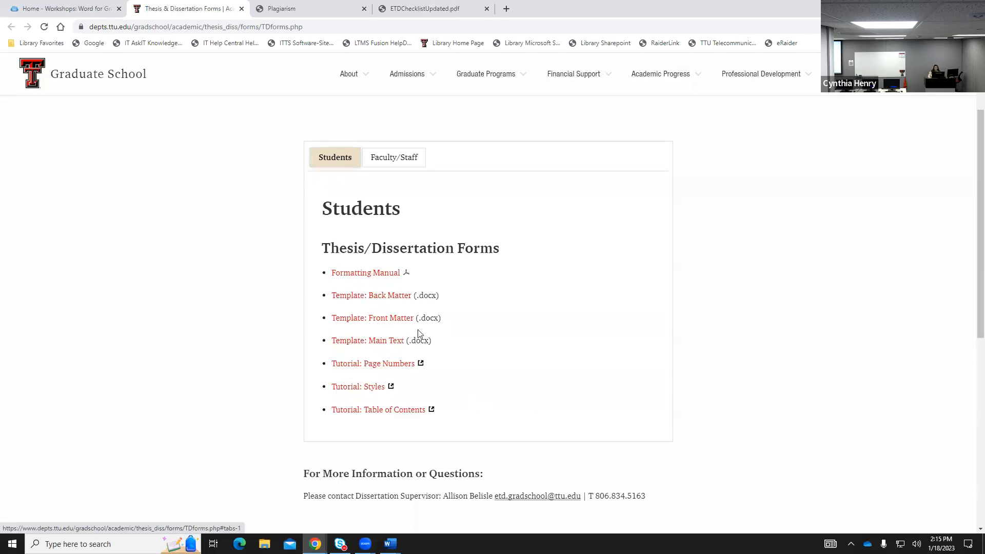
pyautogui.click(320, 13)
pyautogui.click(225, 7)
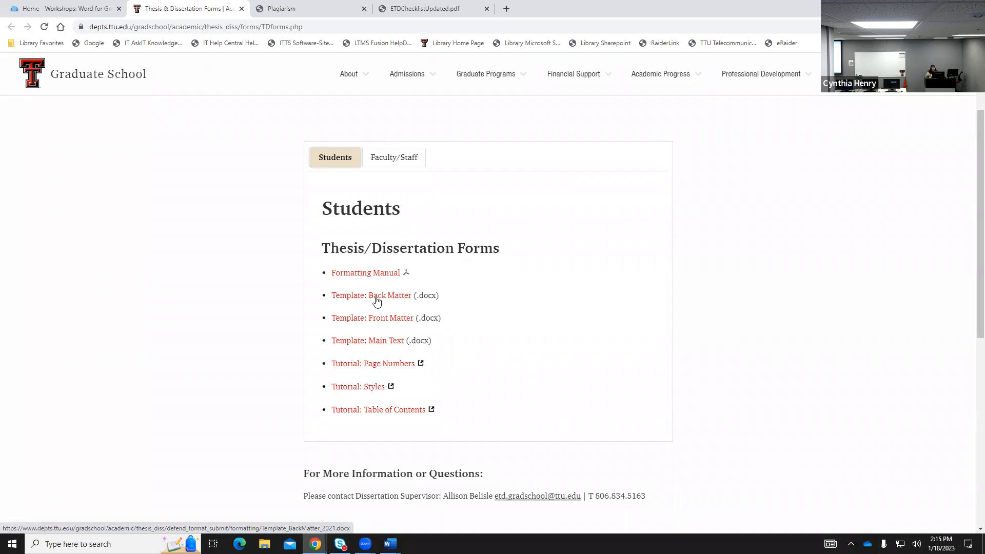
pyautogui.click(377, 365)
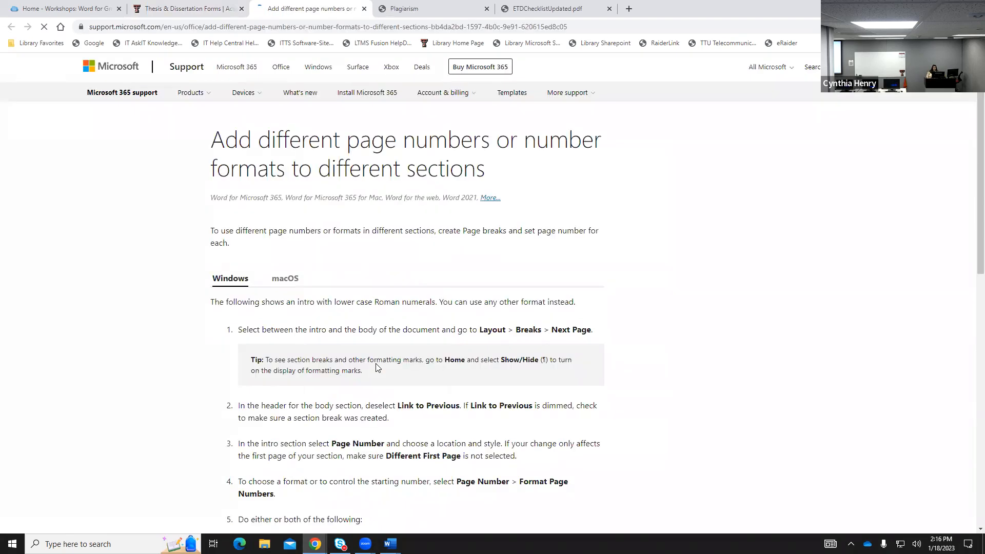
pyautogui.scroll(-6, 441, 371)
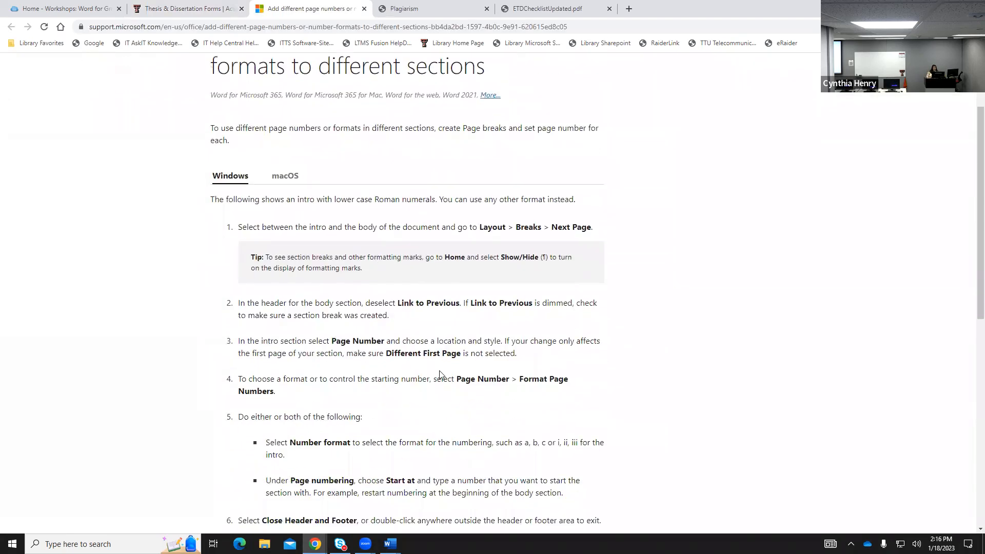
pyautogui.scroll(-2, 441, 371)
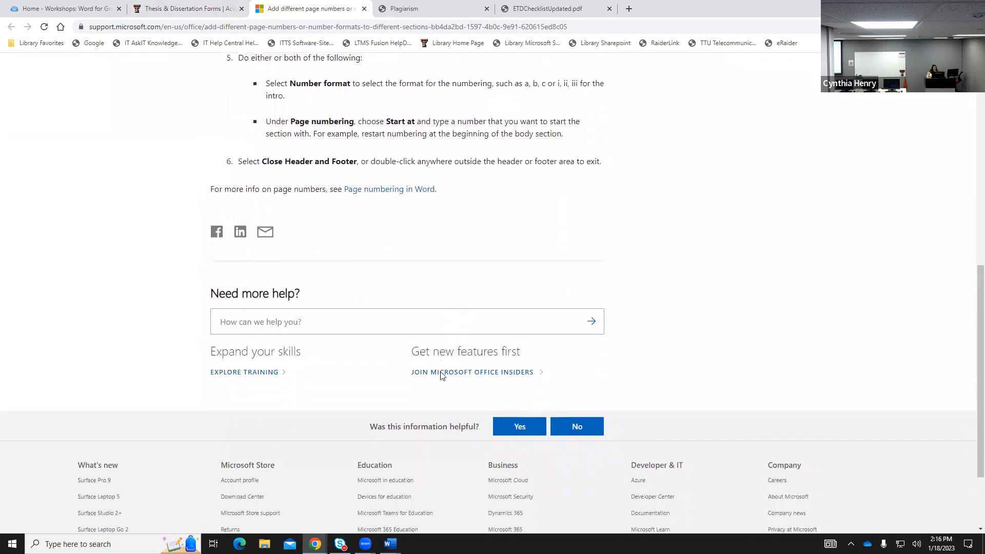
pyautogui.scroll(5, 440, 374)
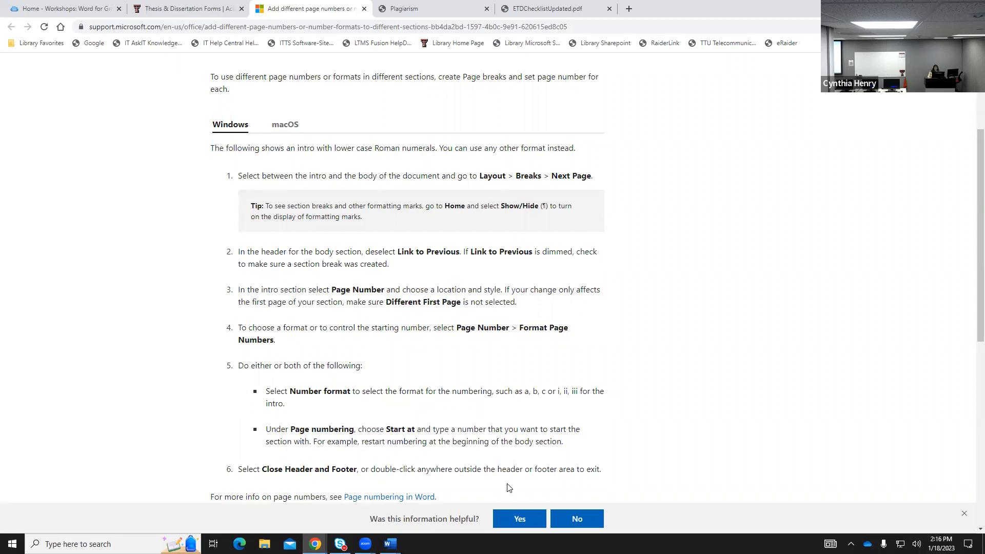
pyautogui.click(364, 9)
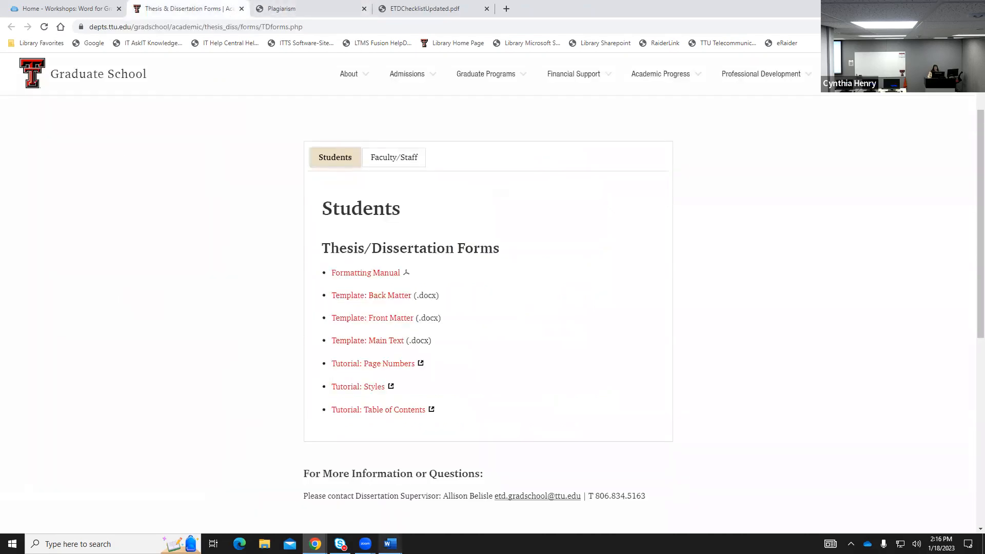
# Bring the blank Document1 Word window to the front and maximize it.
pyautogui.moveTo(390, 543)
pyautogui.click(446, 492)
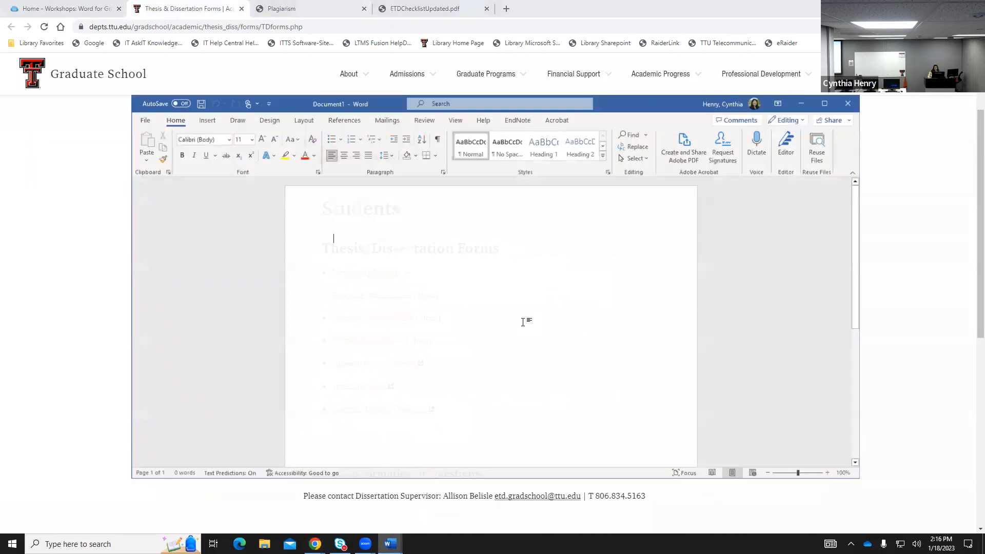
pyautogui.click(825, 104)
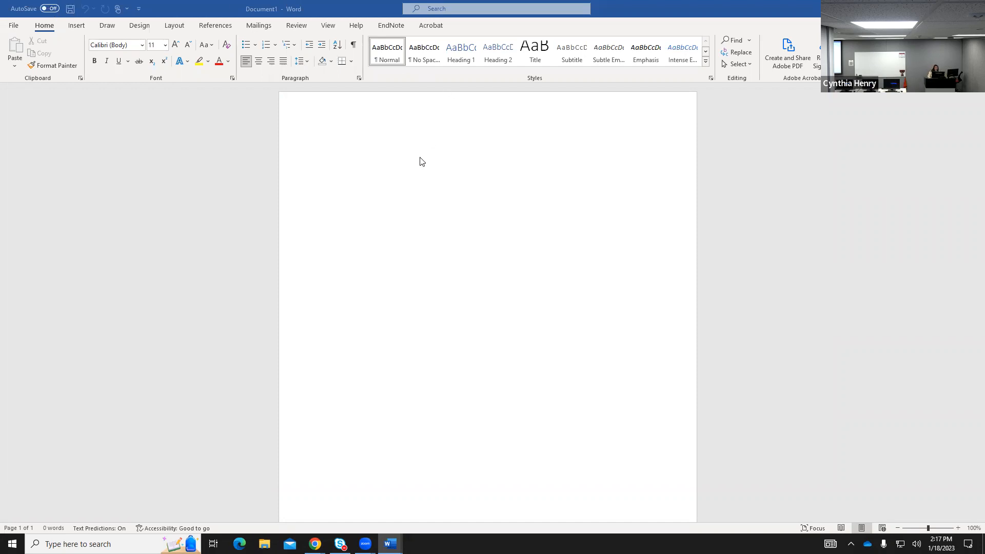
# Turn on the Ruler option in the View tab's Show group, then go back to Home.
pyautogui.click(296, 26)
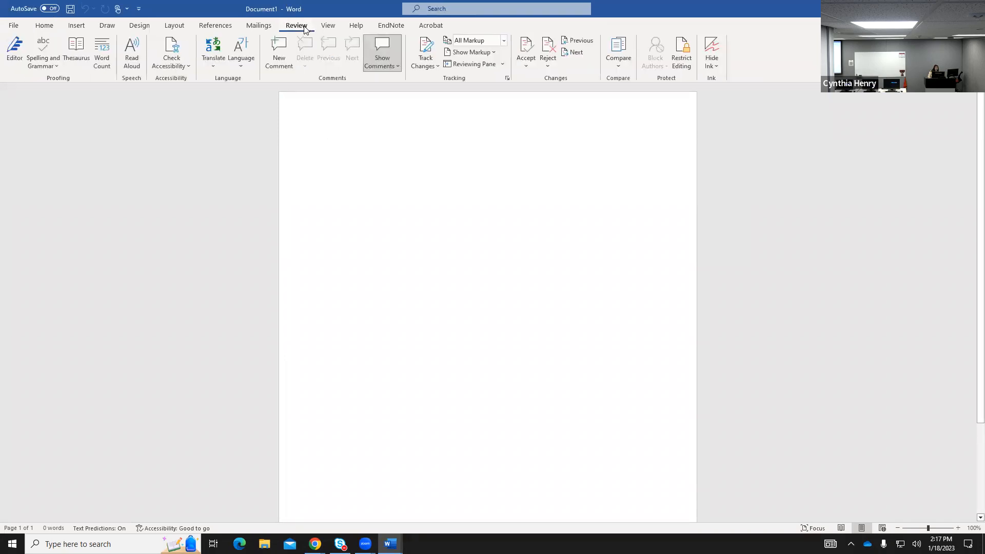
pyautogui.click(328, 26)
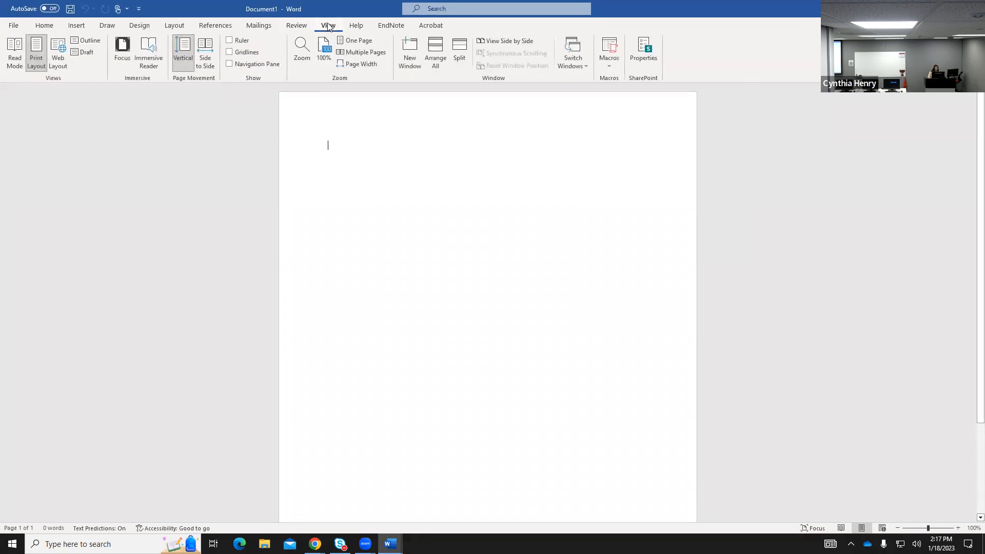
pyautogui.click(229, 40)
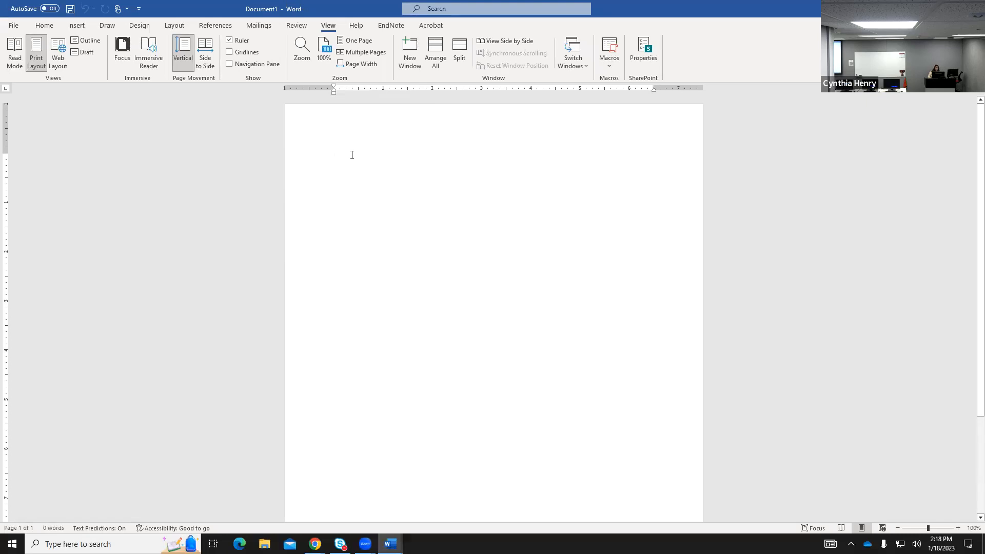
pyautogui.click(44, 25)
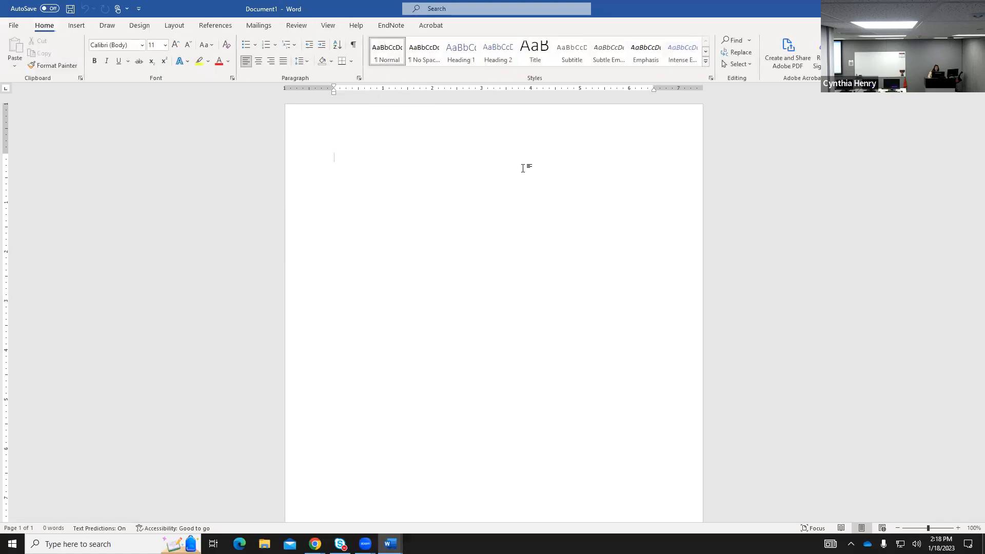
# With formatting marks shown, type 'This paper is hard.' and delete the trailing tab characters.
pyautogui.click(353, 46)
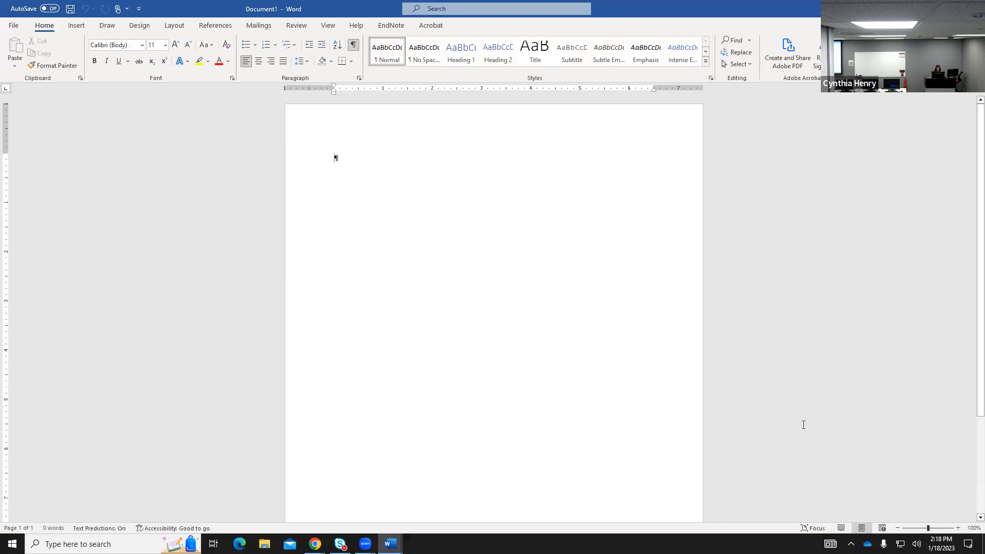
pyautogui.write('T')
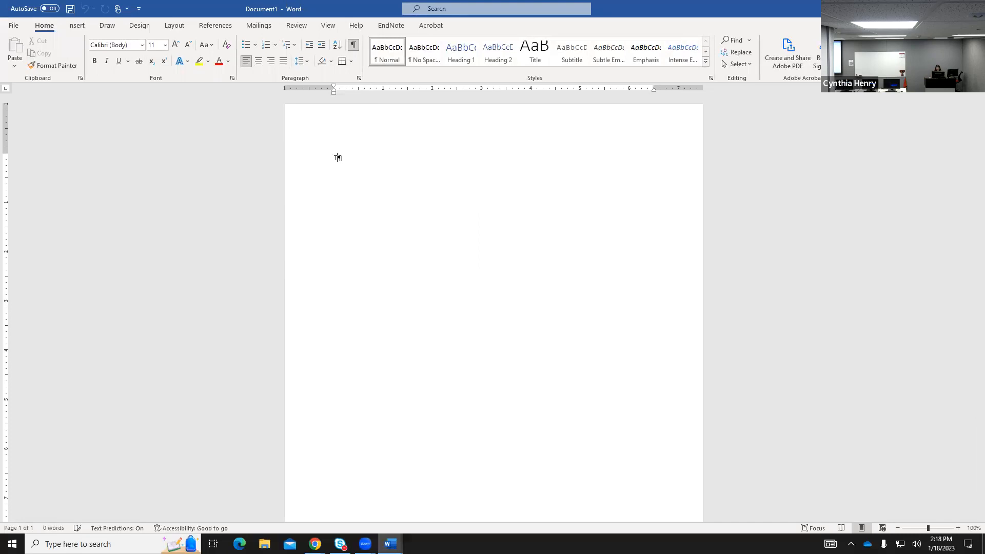
pyautogui.write('his paper is hard.')
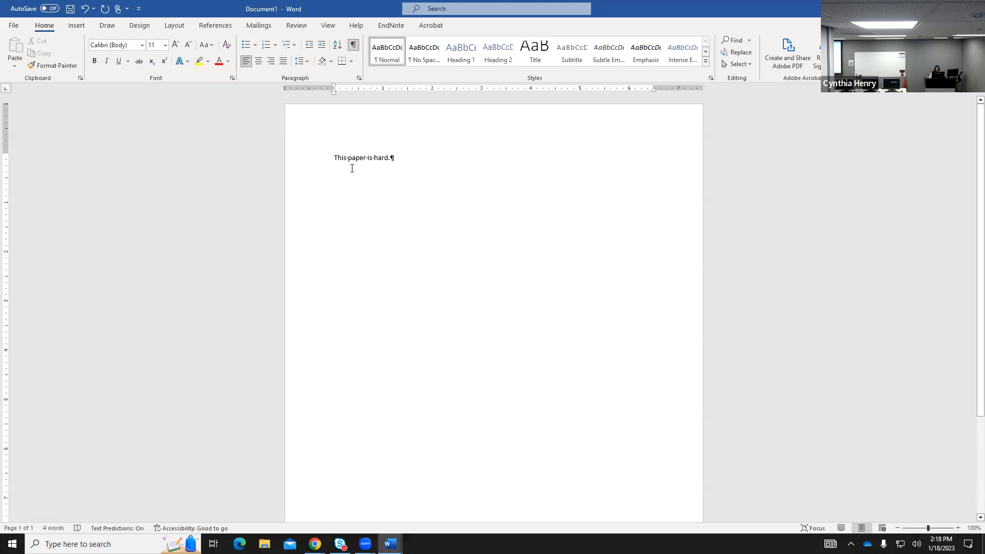
pyautogui.click(388, 159)
pyautogui.click(353, 45)
pyautogui.click(353, 45)
pyautogui.press('BackSpace')
pyautogui.press('BackSpace')
# Copy 'This paper is hard.' below two blank lines, then bring up the Navigation search pane.
pyautogui.moveTo(335, 158); pyautogui.dragTo(390, 156)
pyautogui.hotkey('ctrl', 'c')
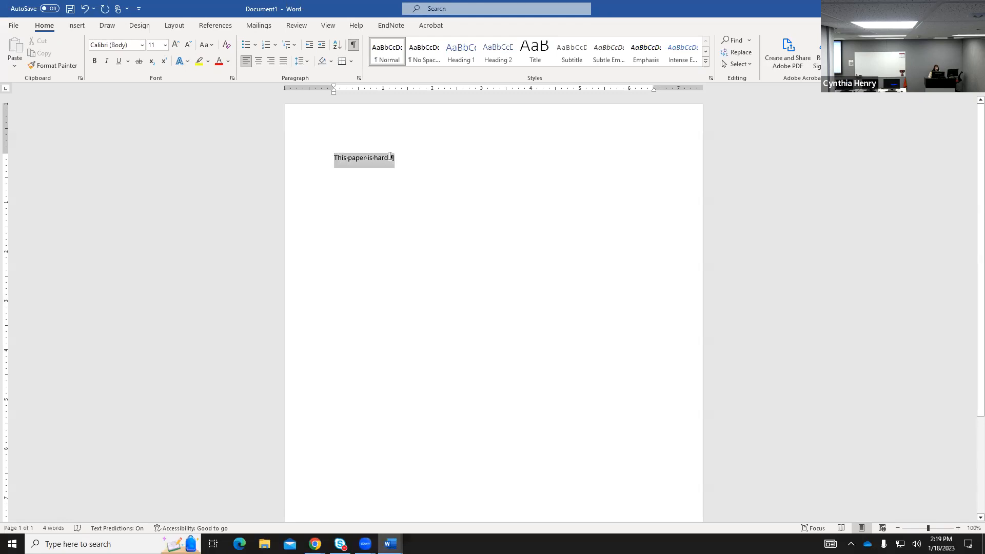
pyautogui.click(423, 207)
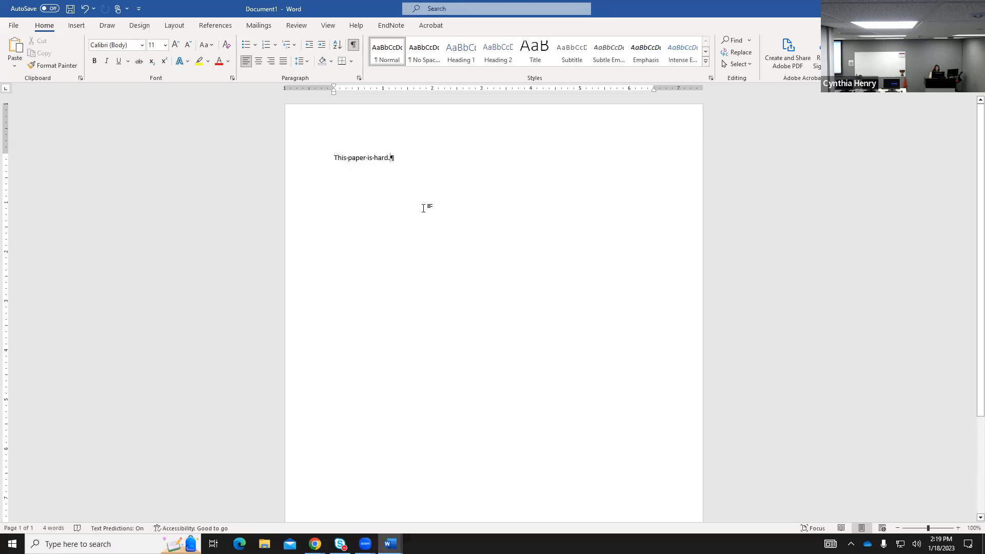
pyautogui.press('Return')
pyautogui.press('Return')
pyautogui.press('Return')
pyautogui.hotkey('ctrl', 'v')
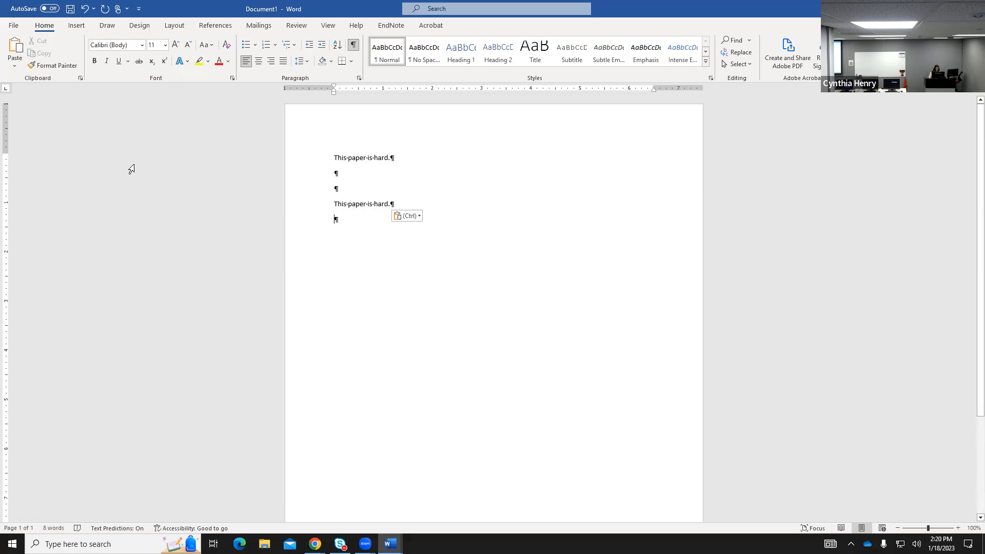
pyautogui.hotkey('ctrl', 'f')
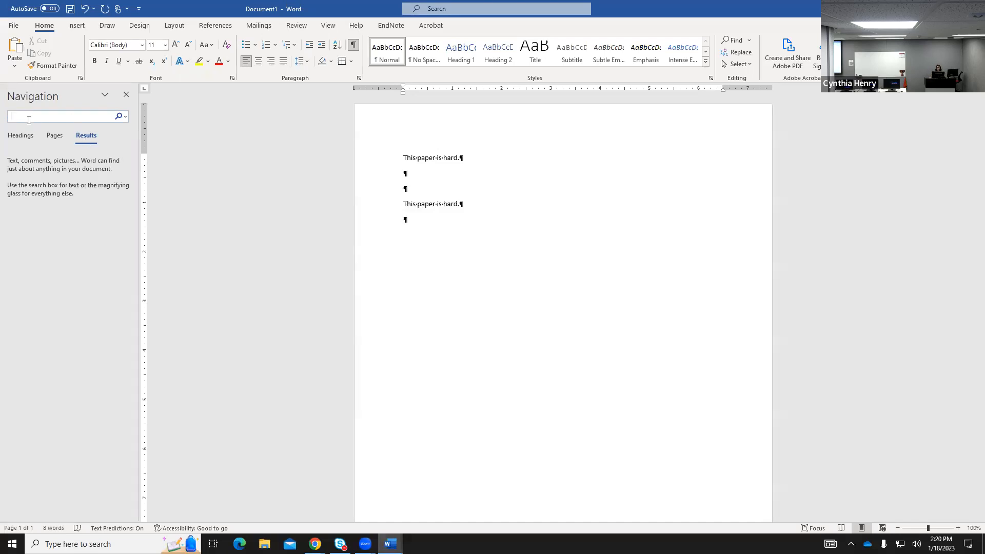
# Search the document for 'paper' and visit both of its 2 matches.
pyautogui.write('paper')
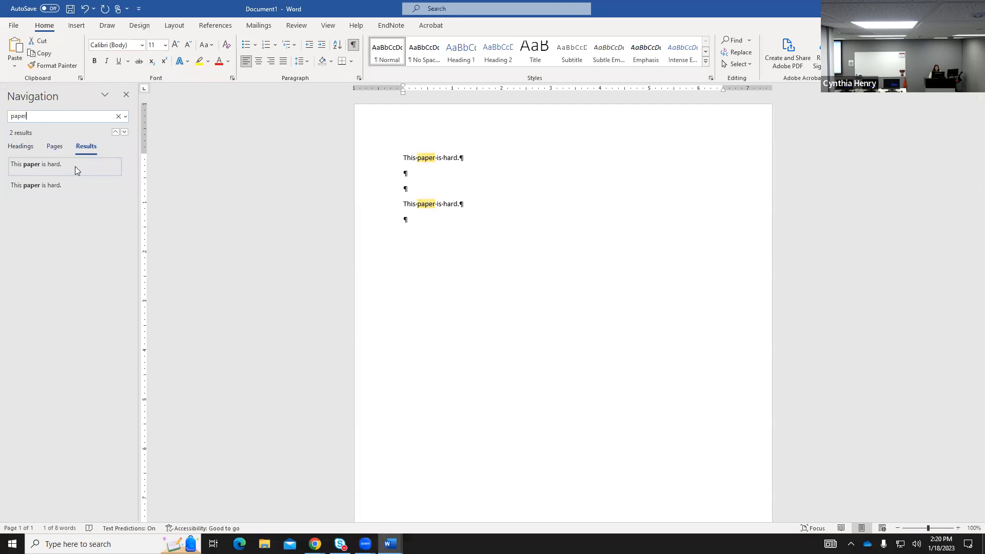
pyautogui.click(44, 167)
pyautogui.click(44, 189)
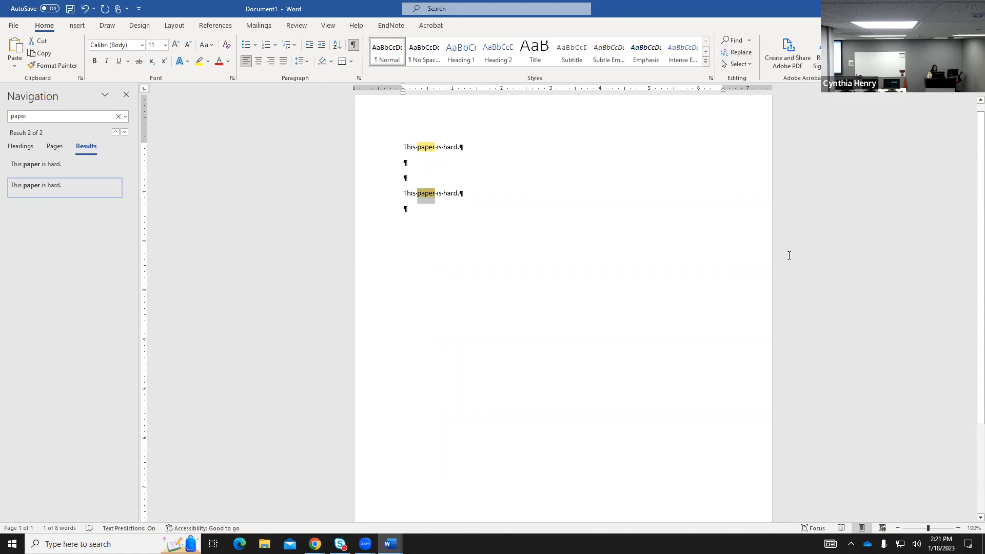
pyautogui.click(13, 26)
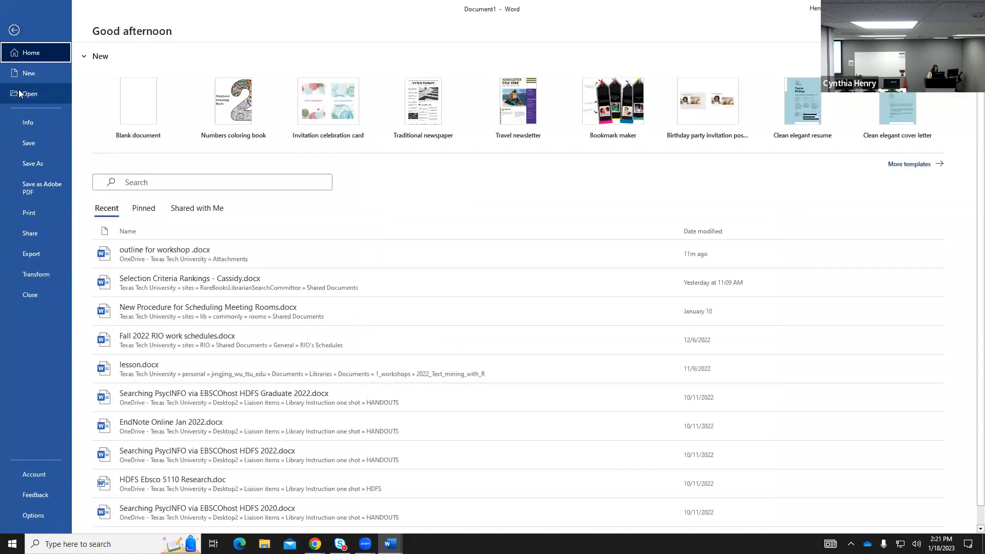
# Create blank Document2, close the Navigation pane, and turn off Show/Hide ¶ marks.
pyautogui.click(24, 75)
pyautogui.click(154, 115)
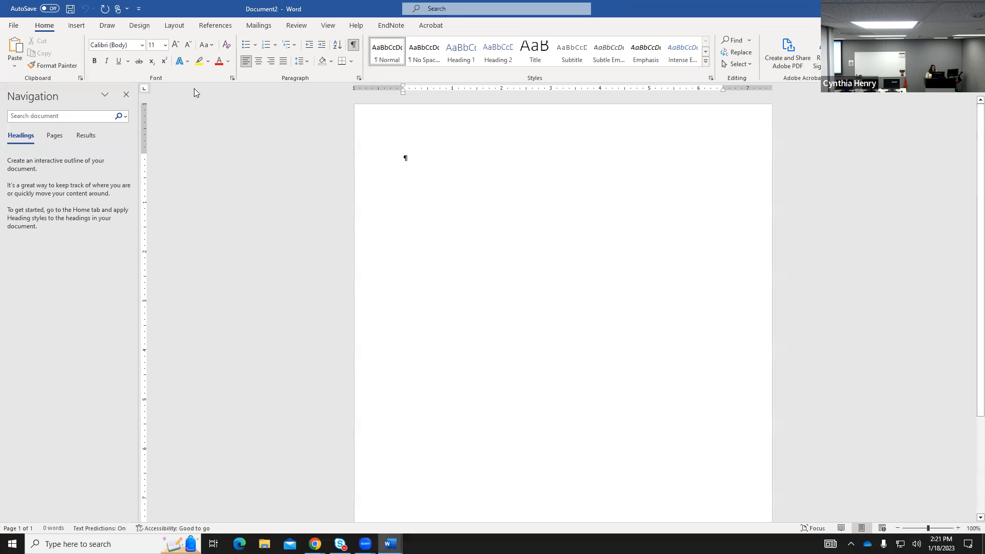
pyautogui.click(126, 95)
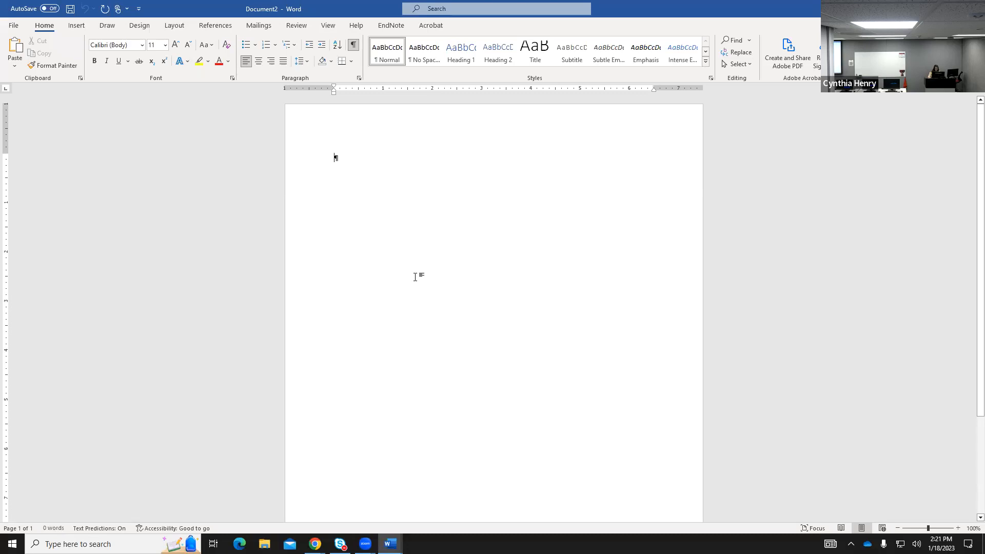
pyautogui.click(355, 46)
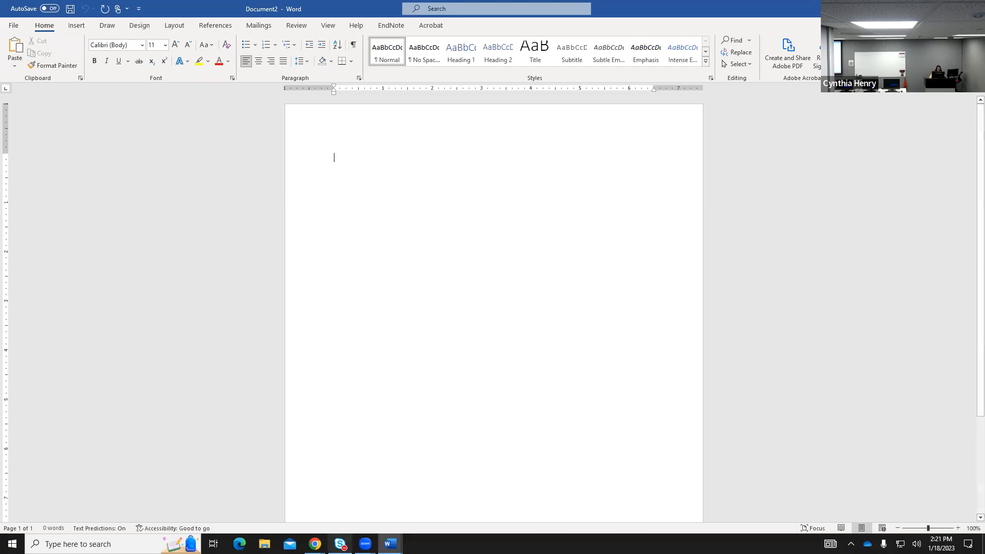
# Download the Front Matter template from the Thesis & Dissertation Forms page and open TemplateFrontMatter_2021.docx in Word.
pyautogui.moveTo(315, 544)
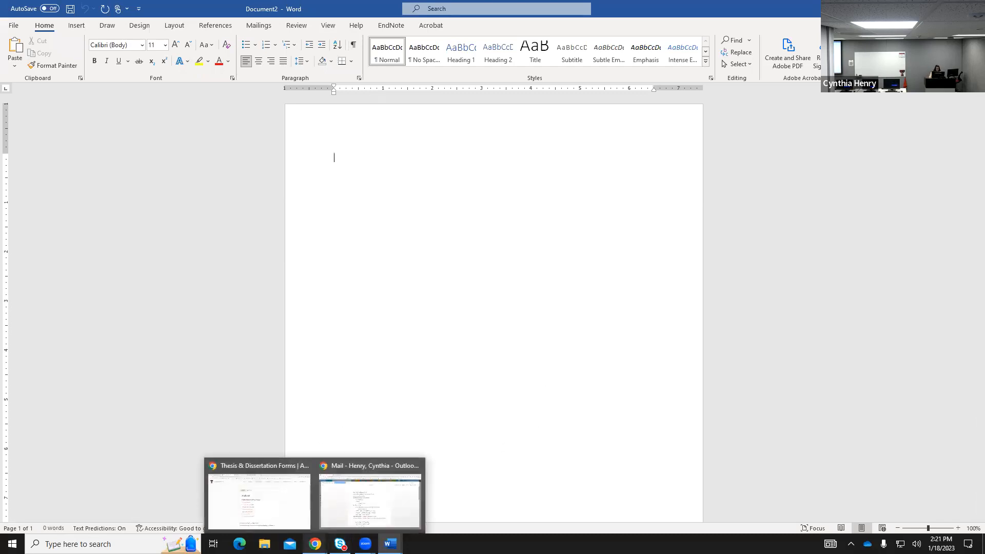
pyautogui.click(299, 496)
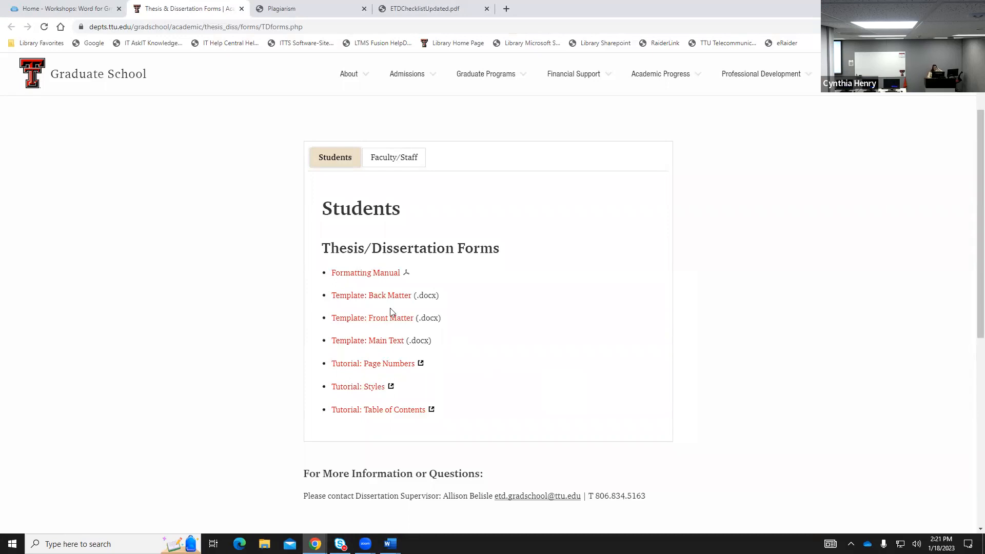
pyautogui.click(377, 319)
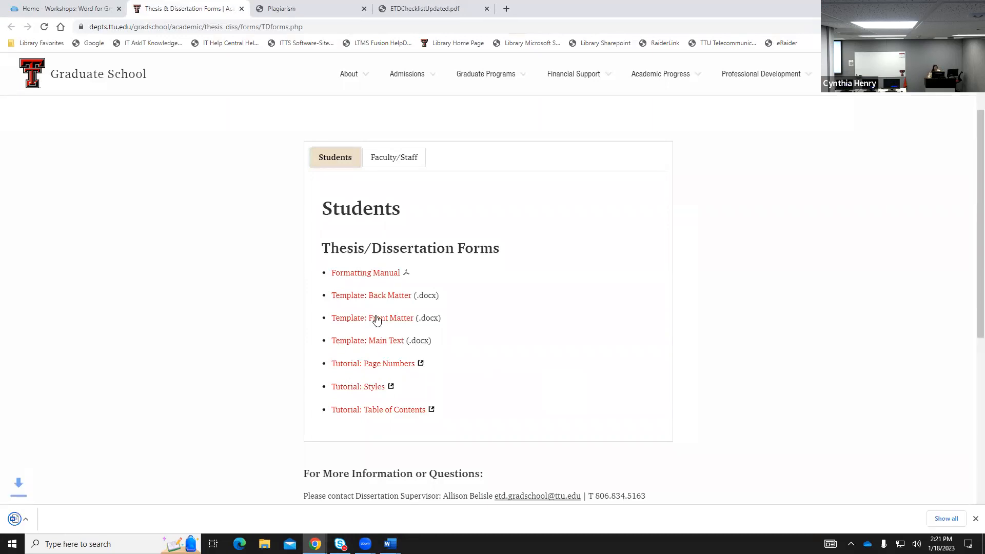
pyautogui.click(53, 520)
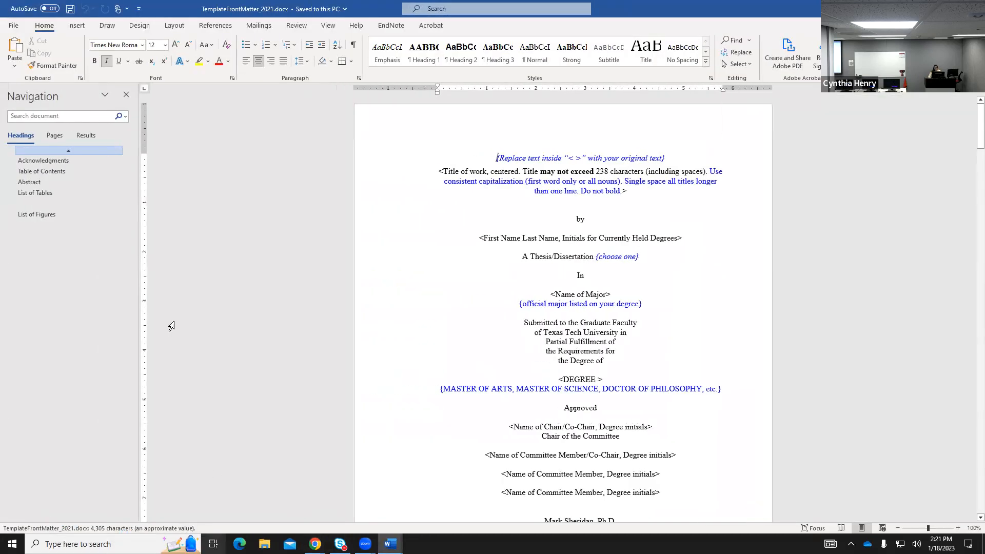
# Close the Navigation pane so the front matter template fills the Word window.
pyautogui.click(125, 95)
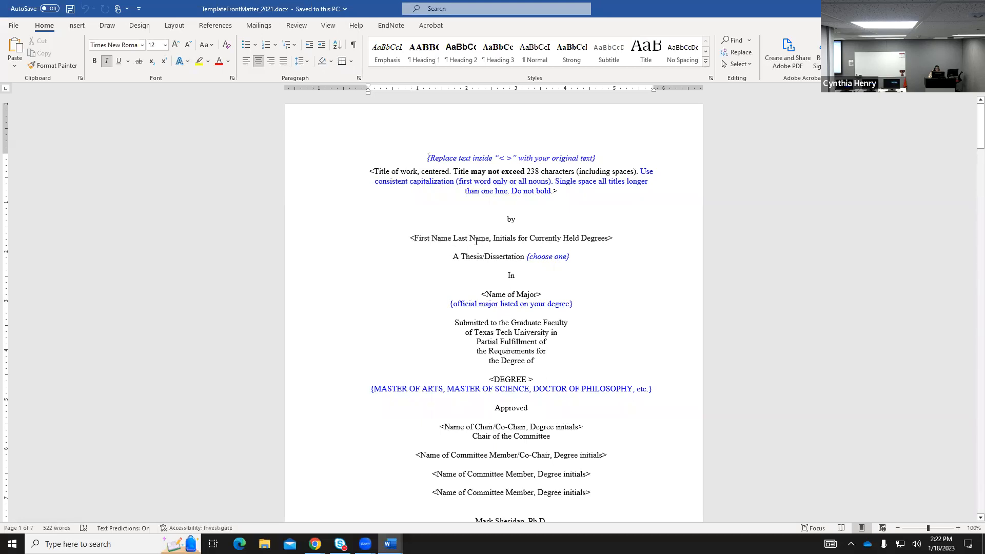
# Replace the First Name Last Name placeholder under 'by' with the author's name.
pyautogui.moveTo(415, 238); pyautogui.dragTo(480, 243)
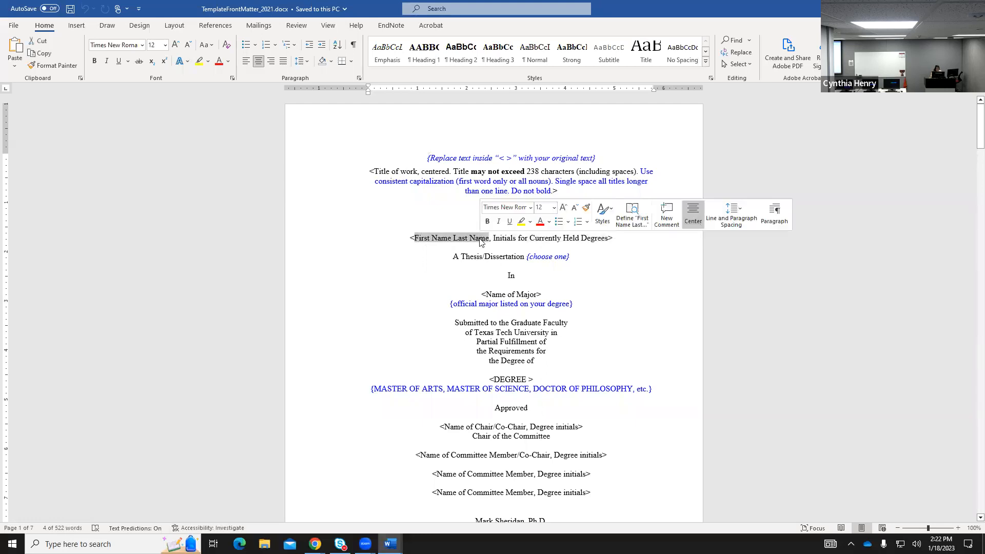
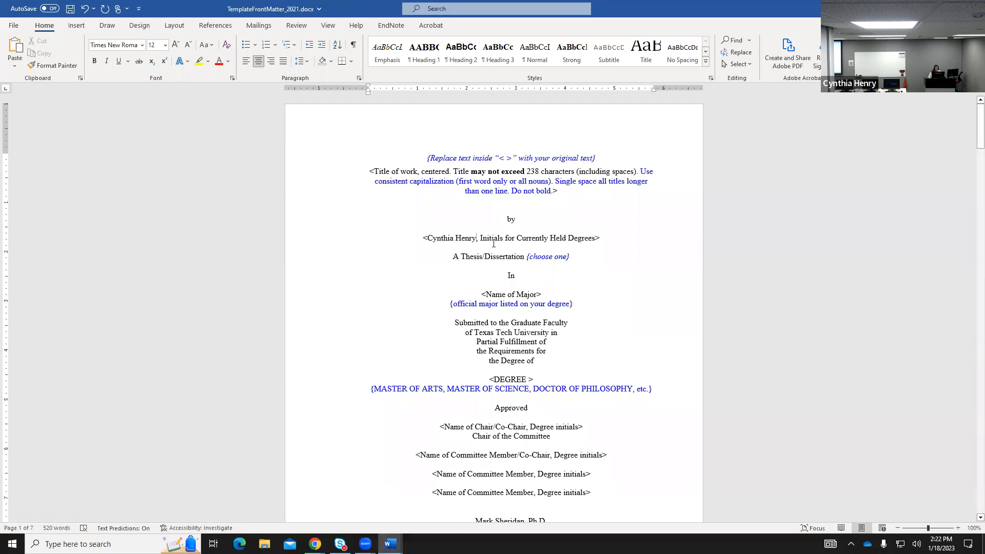
# Delete the angle brackets around the byline, before the name and after Degrees.
pyautogui.click(430, 238)
pyautogui.press('BackSpace')
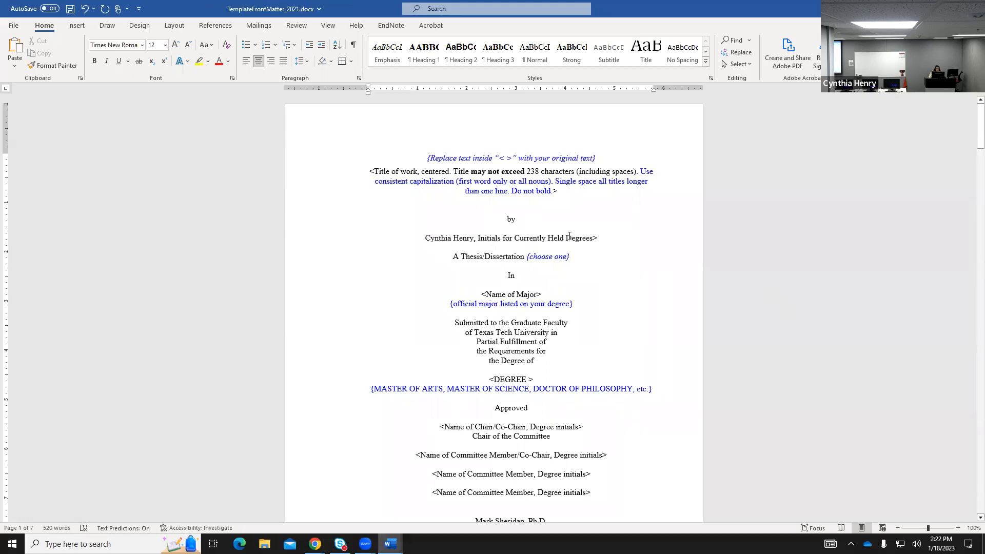
pyautogui.click(592, 238)
pyautogui.press('Delete')
# Scroll down to page 2, the copyright page reading 'Copyright 2020, FirstName LastName'.
pyautogui.scroll(-1, 616, 251)
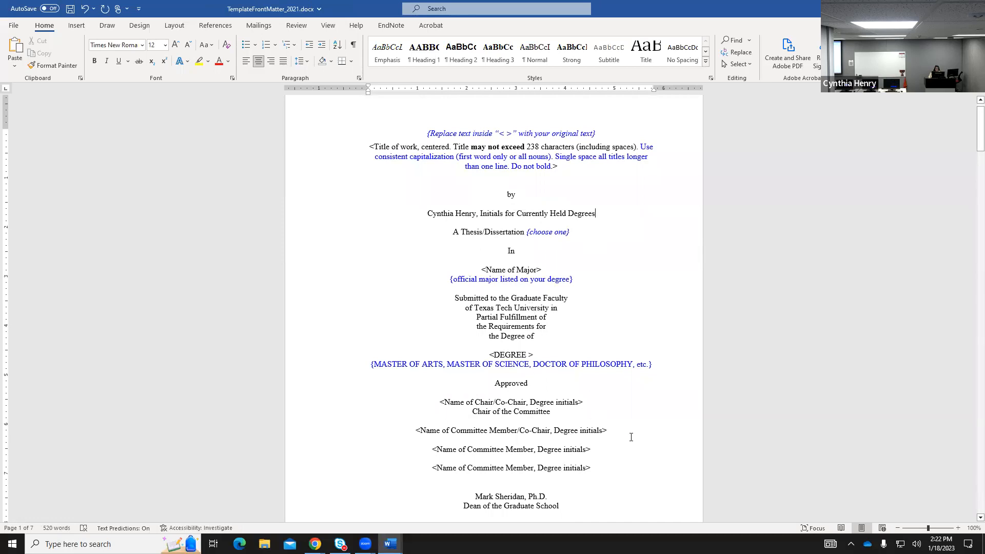
pyautogui.scroll(-2, 631, 436)
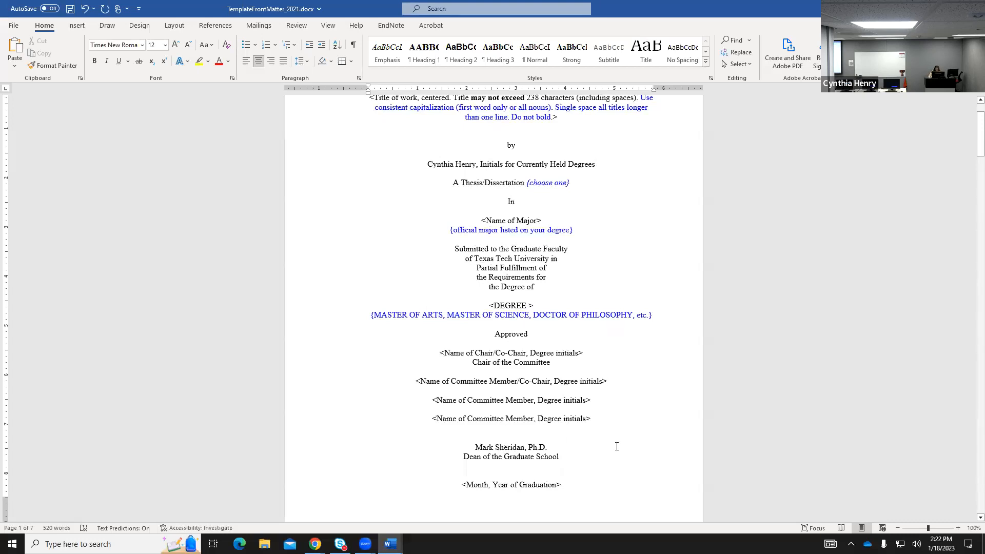
pyautogui.scroll(-1, 626, 444)
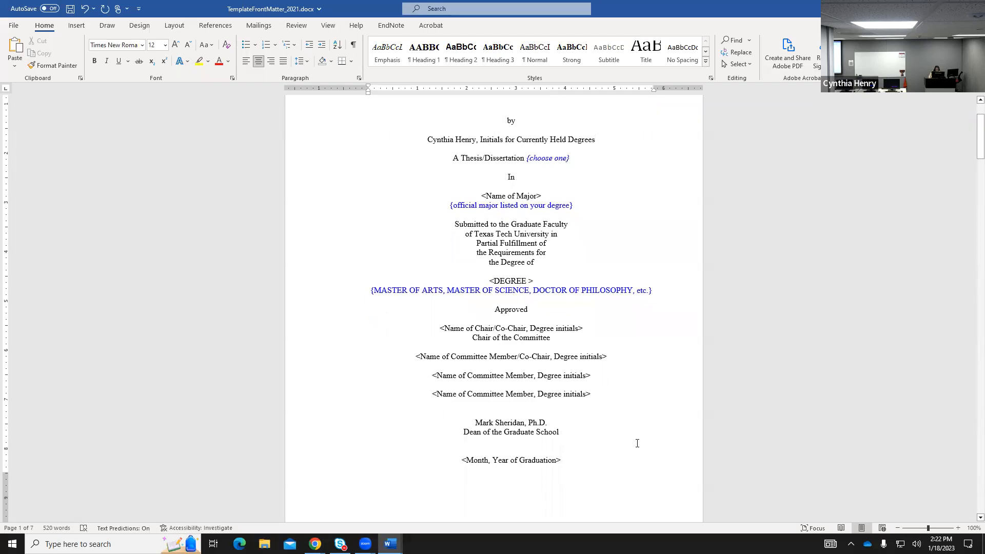
pyautogui.scroll(-3, 637, 443)
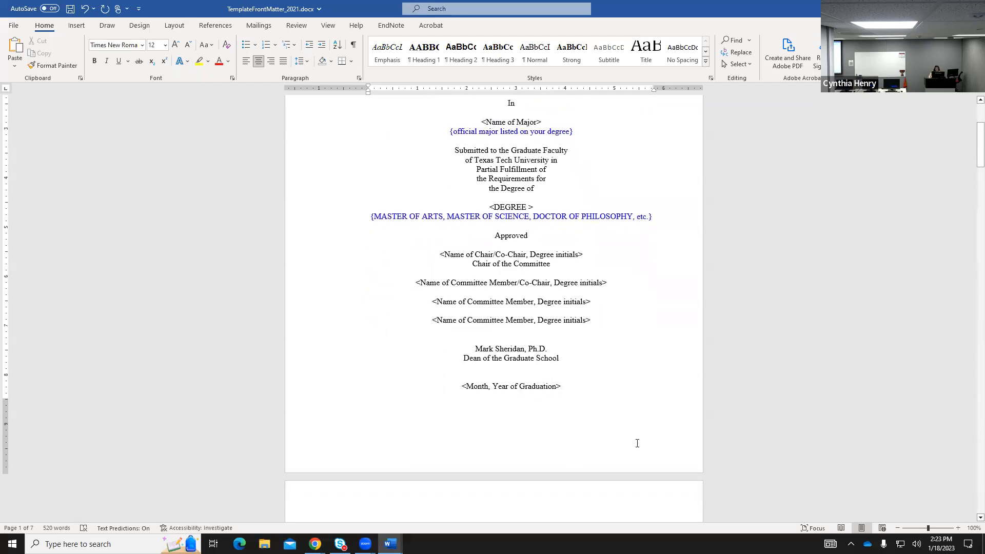
pyautogui.scroll(-4, 638, 443)
pyautogui.scroll(-6, 637, 443)
pyautogui.scroll(-5, 637, 443)
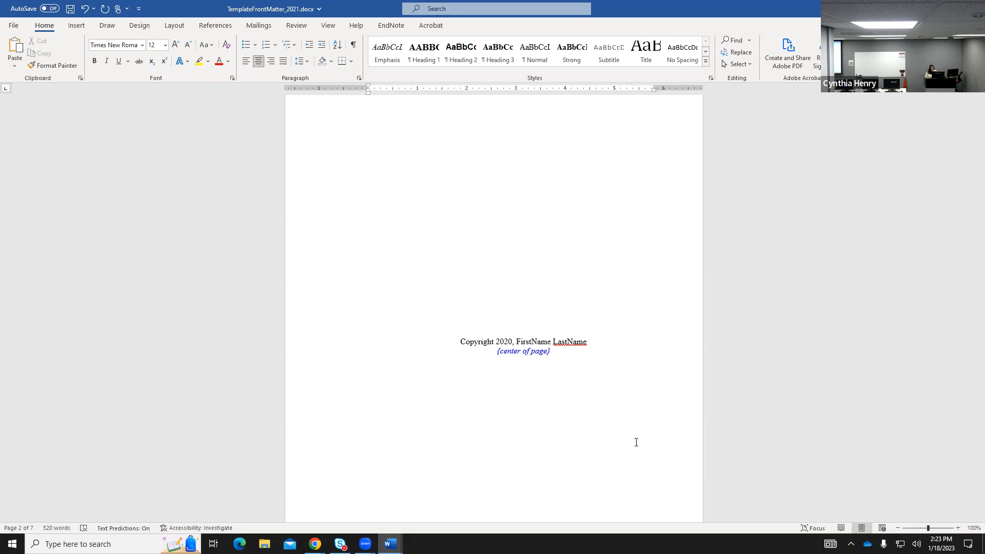
# Replace FirstName and LastName after 'Copyright 2020,' with the author's first and last name.
pyautogui.click(516, 341)
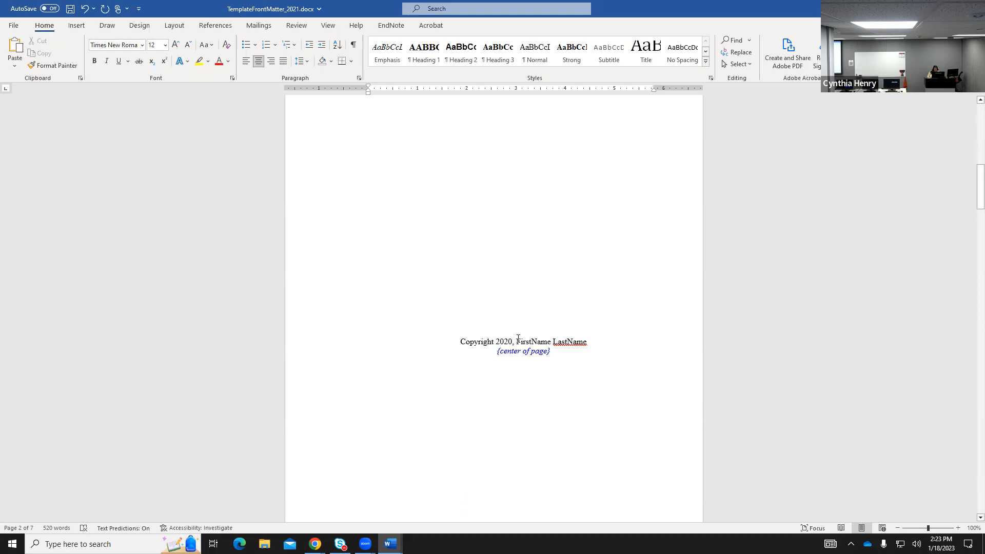
pyautogui.press('Delete')
pyautogui.press('Delete')
pyautogui.press('Delete')
pyautogui.press('Delete')
pyautogui.press('Delete')
pyautogui.press('Delete')
pyautogui.press('Delete')
pyautogui.press('Delete')
pyautogui.press('Delete')
pyautogui.press('Delete')
pyautogui.press('Delete')
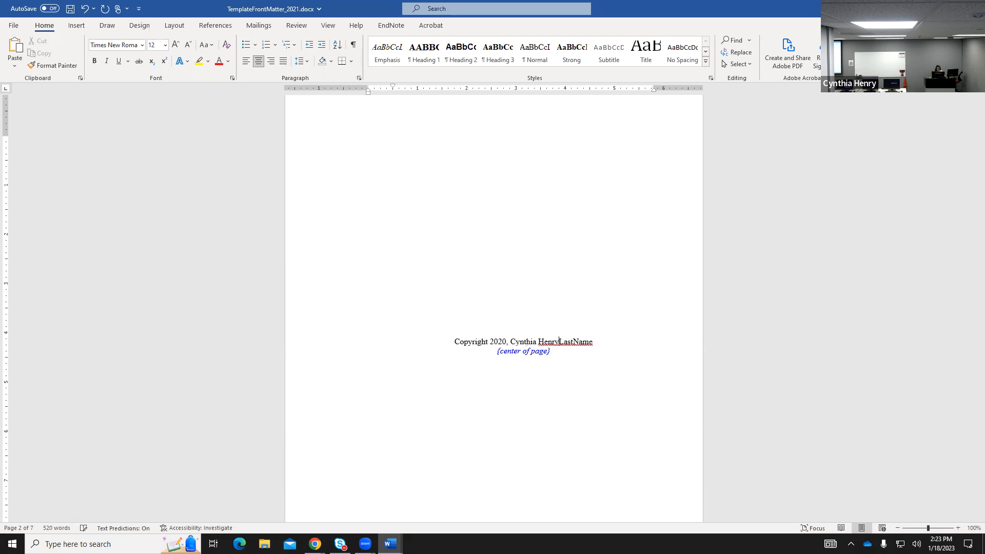
pyautogui.press('Delete')
pyautogui.press('Delete')
pyautogui.press('Delete')
pyautogui.press('Delete')
pyautogui.press('Delete')
pyautogui.press('Delete')
pyautogui.press('Delete')
pyautogui.press('Delete')
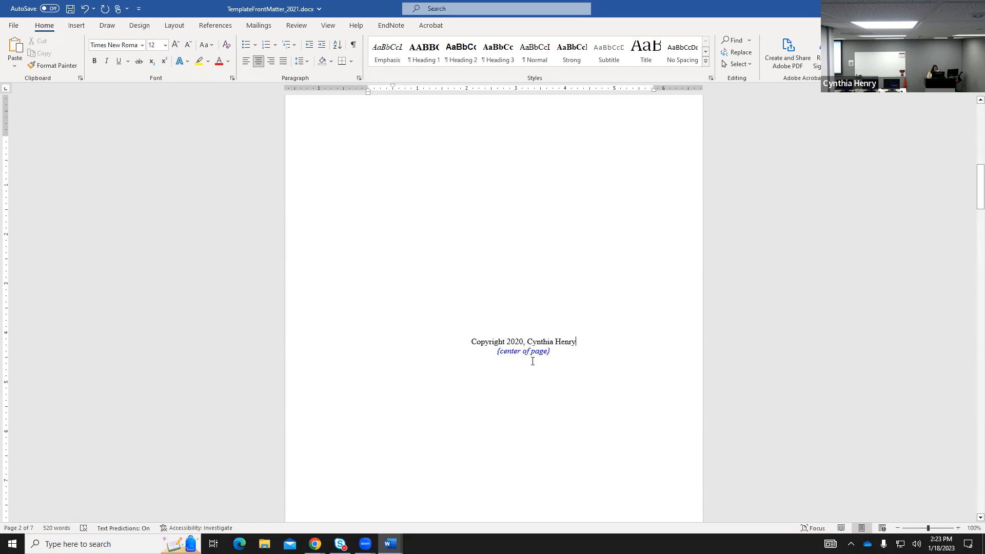
pyautogui.scroll(-5, 592, 363)
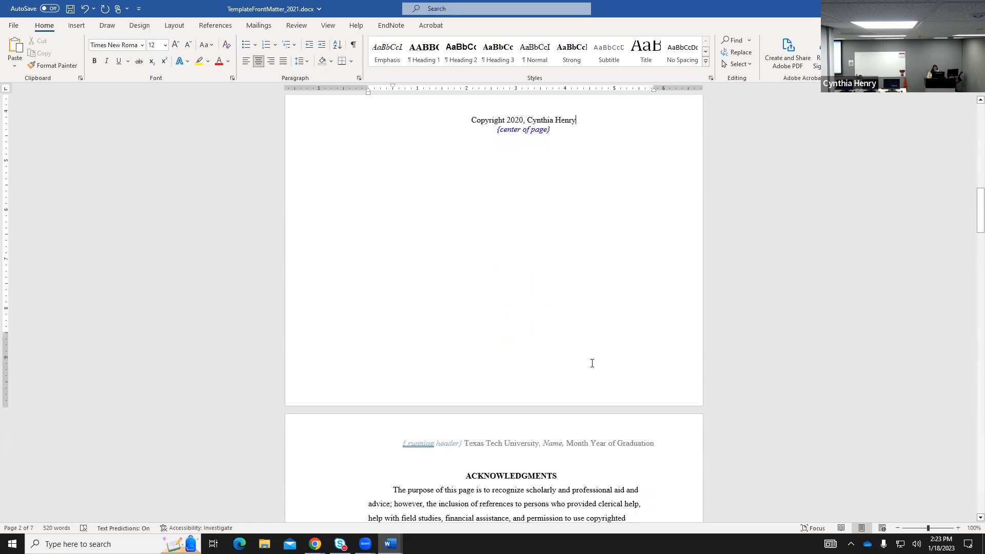
pyautogui.scroll(-5, 592, 363)
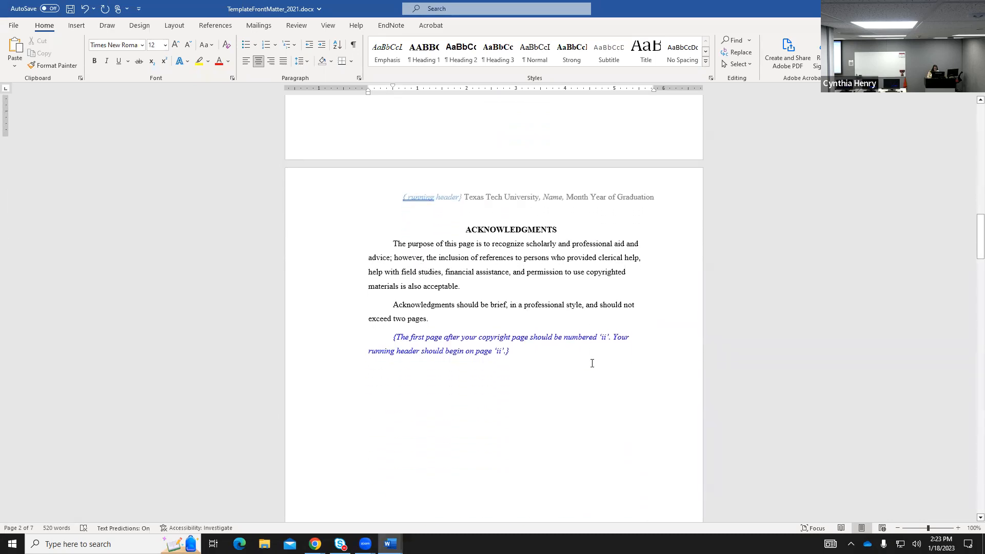
pyautogui.scroll(-1, 592, 364)
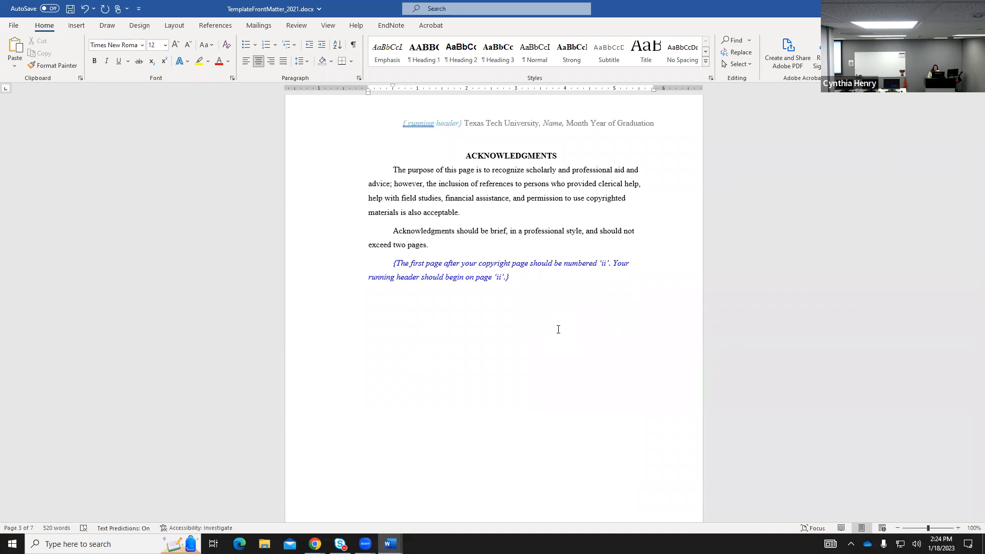
pyautogui.scroll(-5, 558, 329)
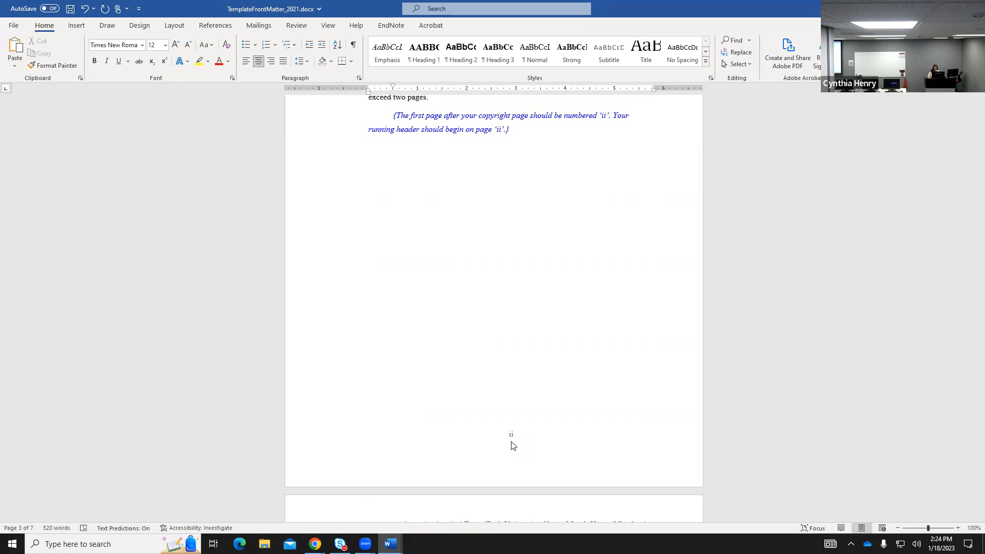
pyautogui.scroll(-5, 550, 442)
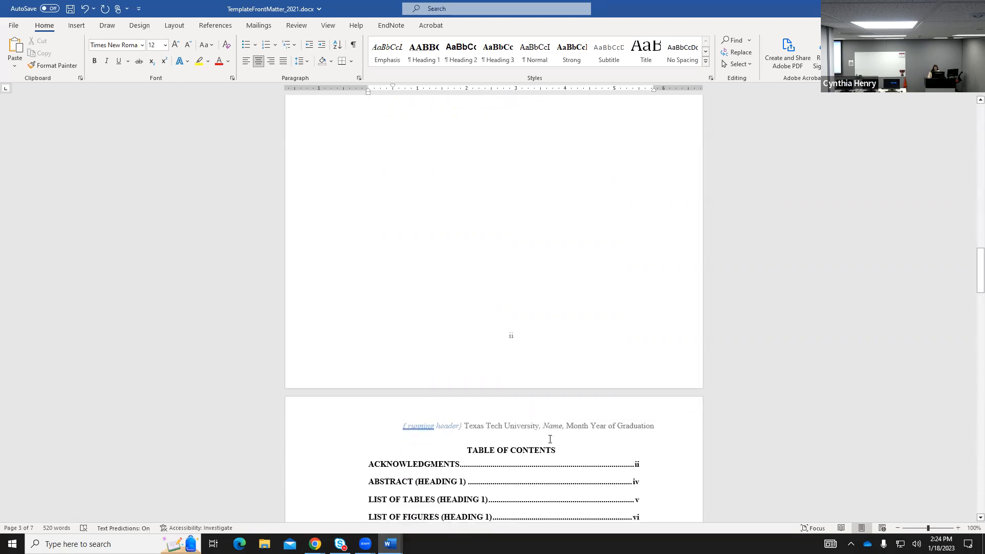
pyautogui.scroll(-1, 550, 439)
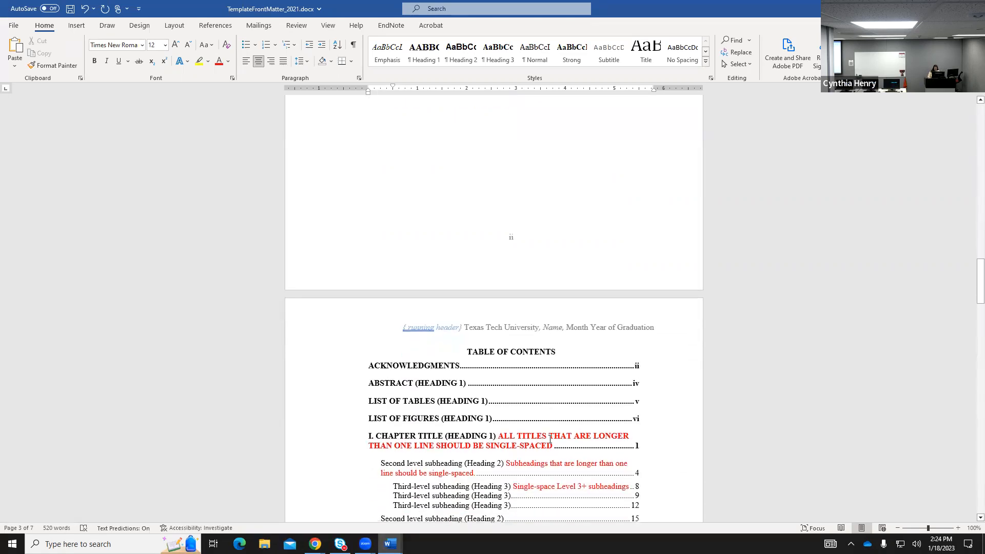
pyautogui.scroll(-4, 550, 439)
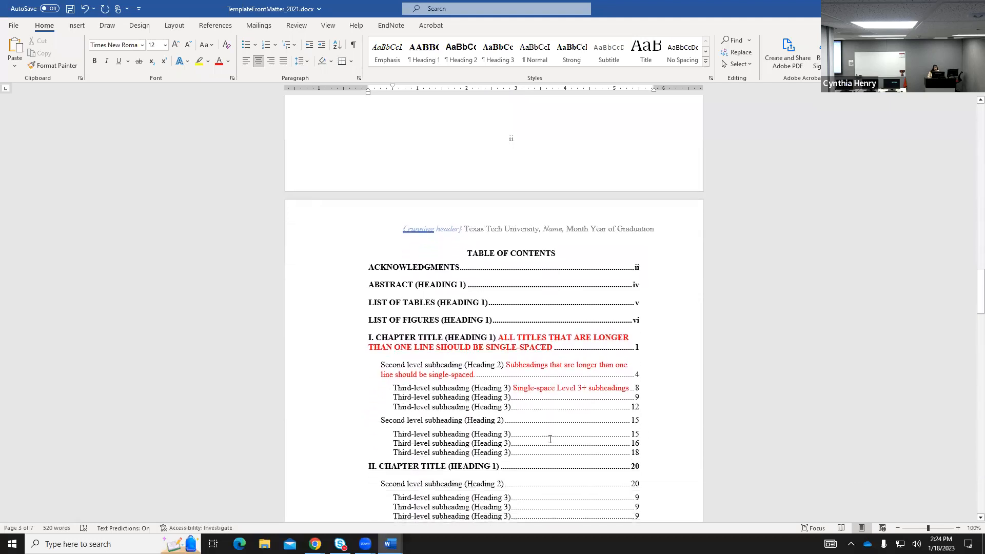
pyautogui.scroll(-2, 550, 440)
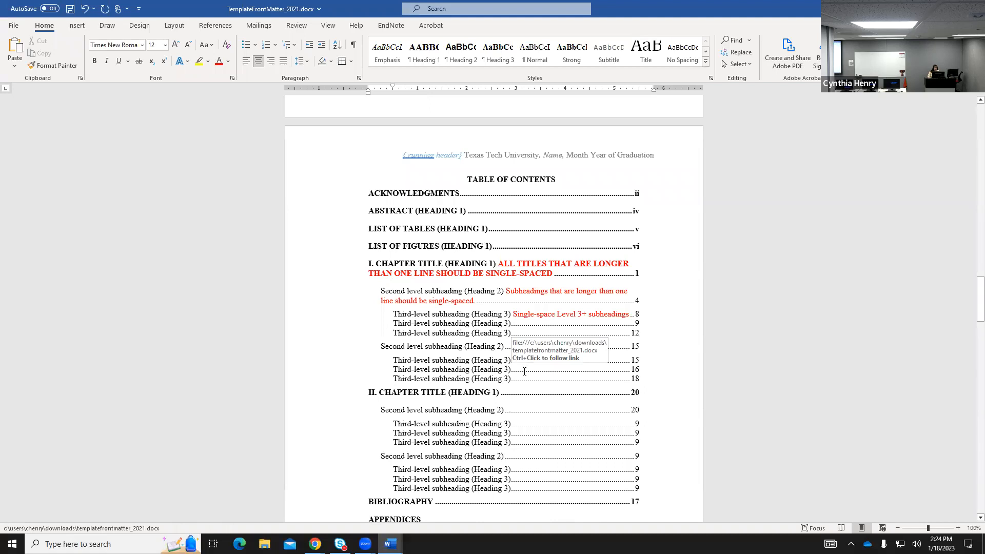
pyautogui.scroll(-3, 520, 367)
pyautogui.scroll(-5, 525, 371)
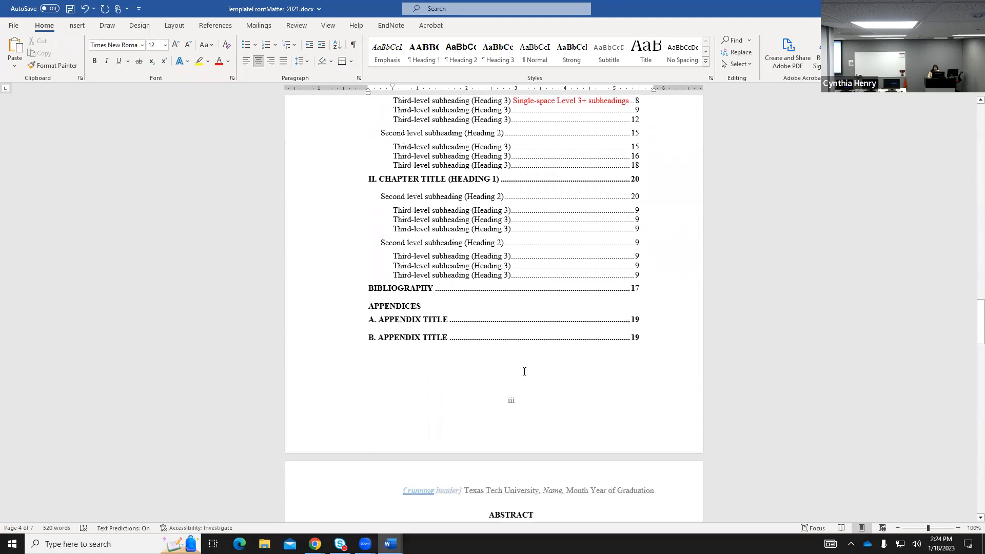
pyautogui.scroll(-6, 524, 372)
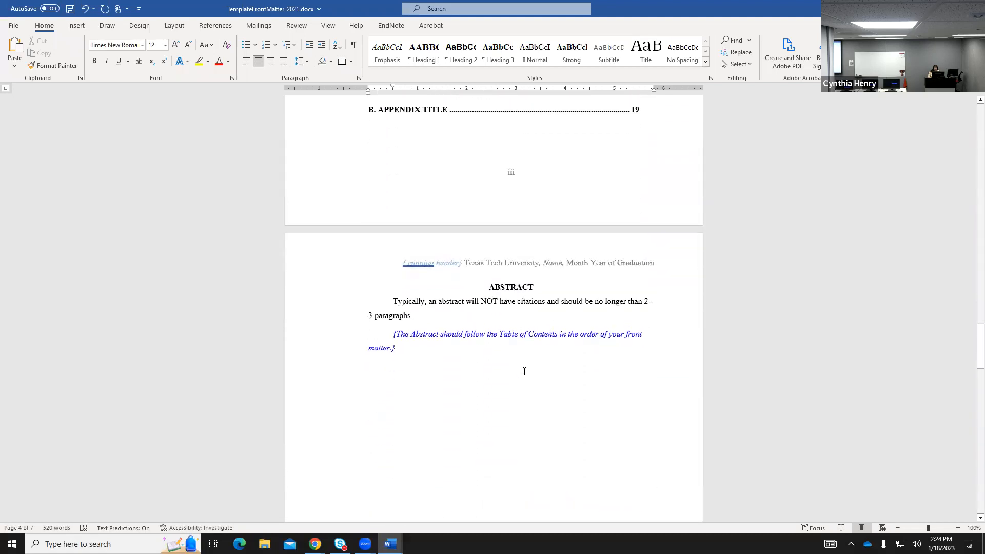
pyautogui.scroll(-6, 524, 371)
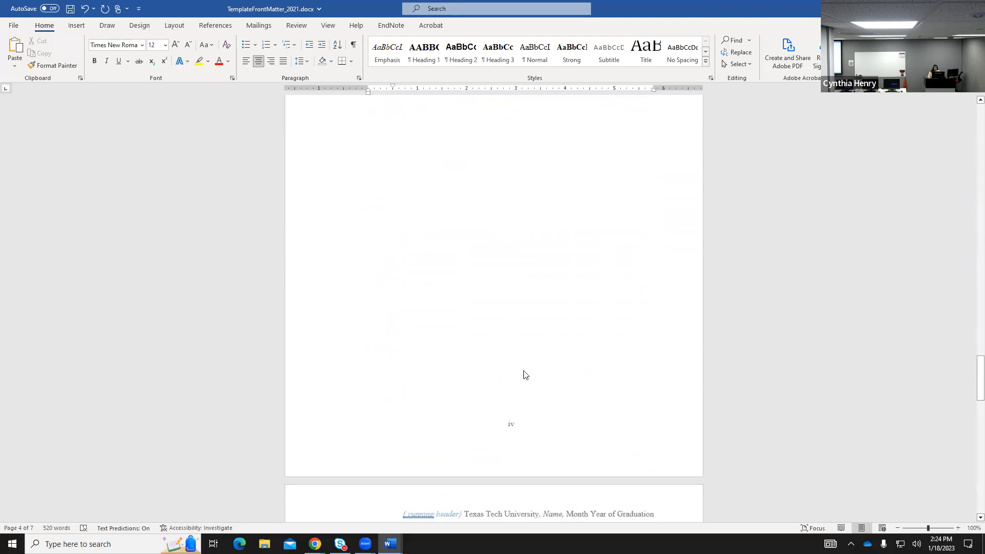
pyautogui.scroll(-5, 524, 364)
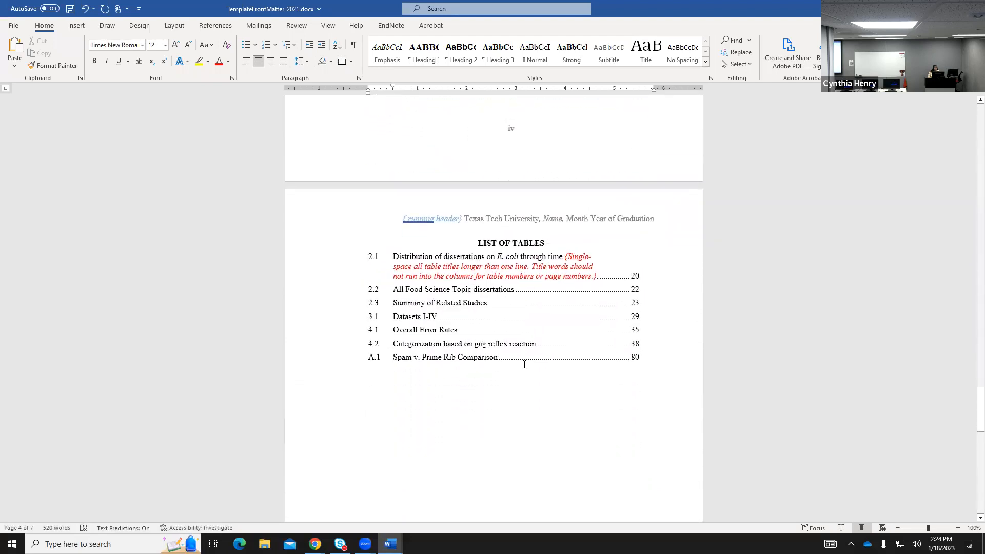
pyautogui.scroll(-6, 525, 363)
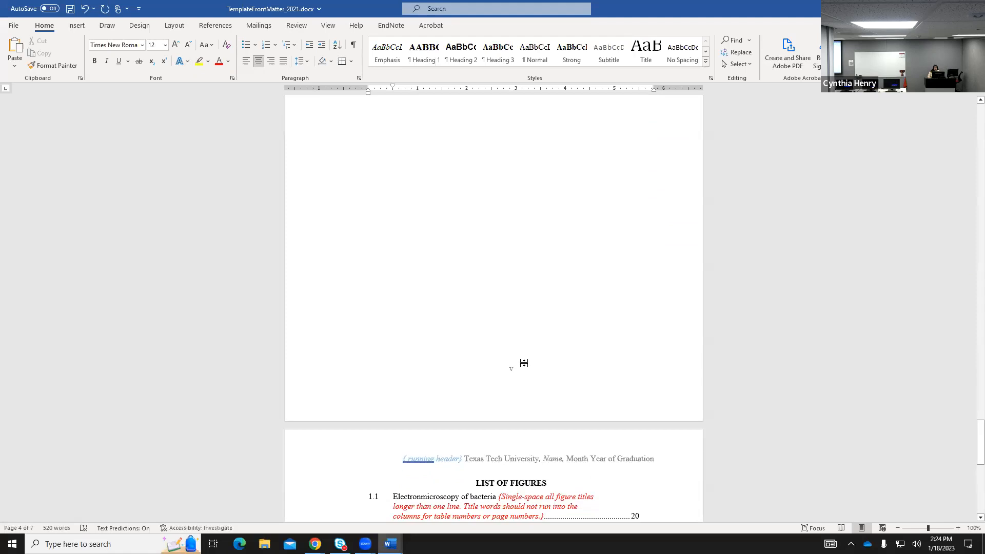
pyautogui.scroll(-5, 525, 362)
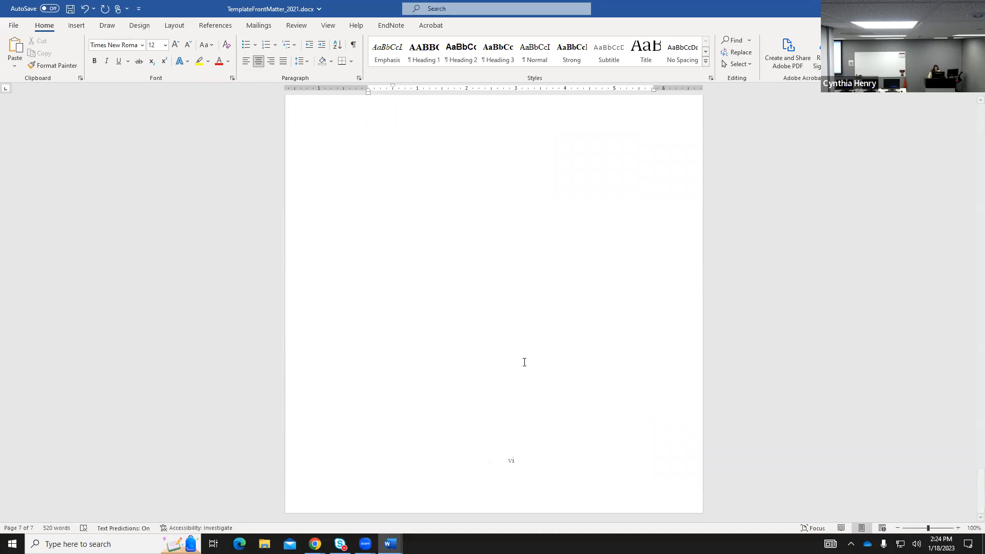
# Scroll back up to the List of Figures page and bring up the Layout ribbon options.
pyautogui.scroll(10, 544, 366)
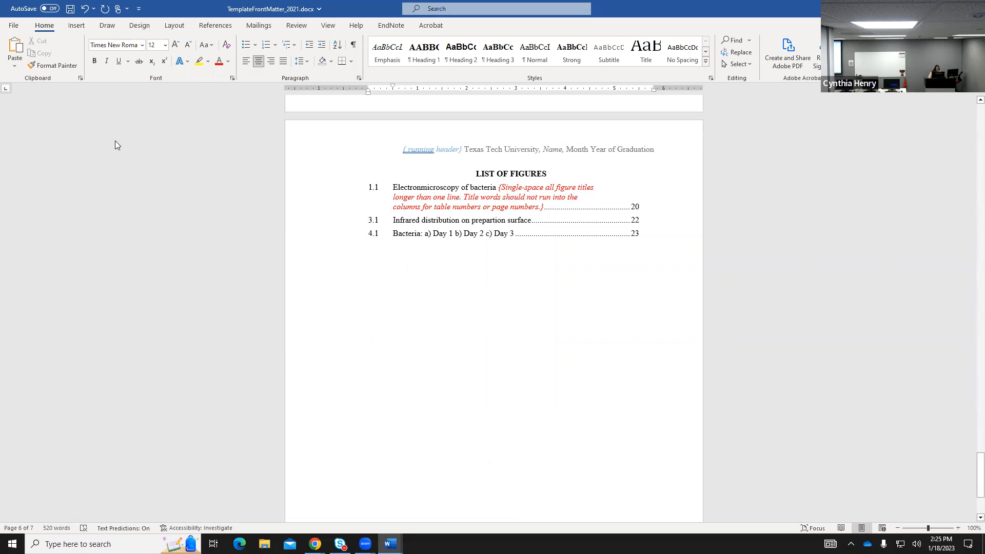
pyautogui.click(174, 25)
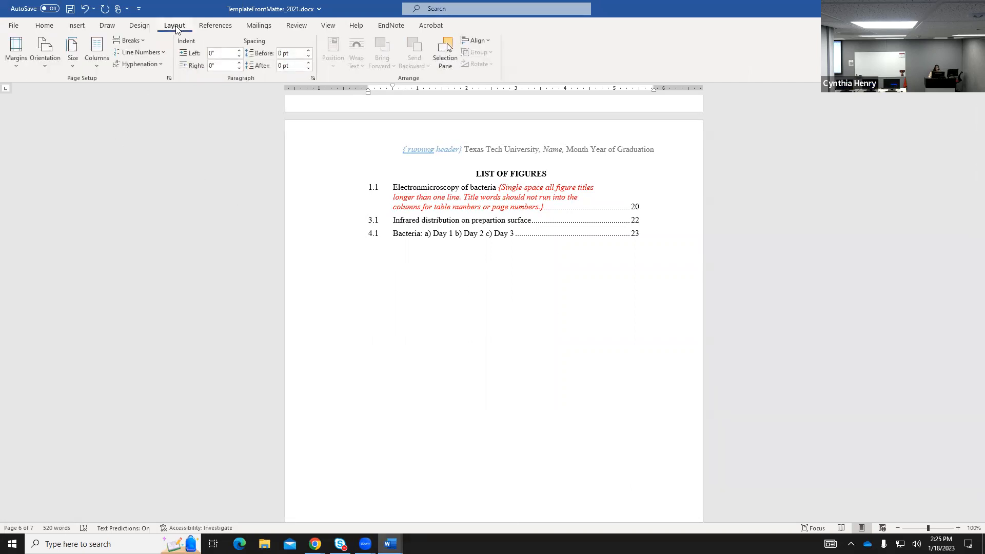
# Open Custom Margins in Page Setup, showing 1" top, bottom, right, 1.5" left, 0.2" gutter.
pyautogui.click(16, 52)
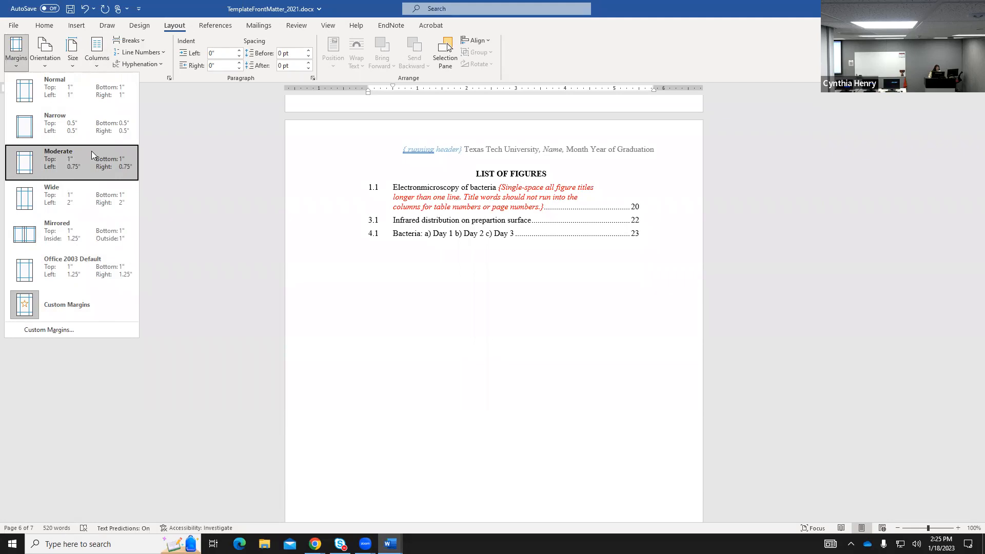
pyautogui.click(66, 303)
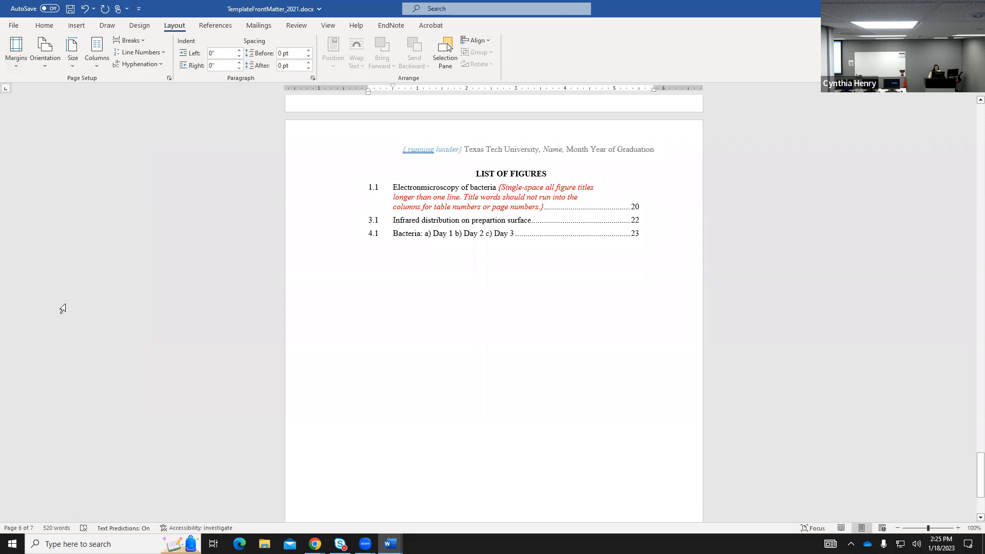
pyautogui.click(15, 75)
pyautogui.click(41, 317)
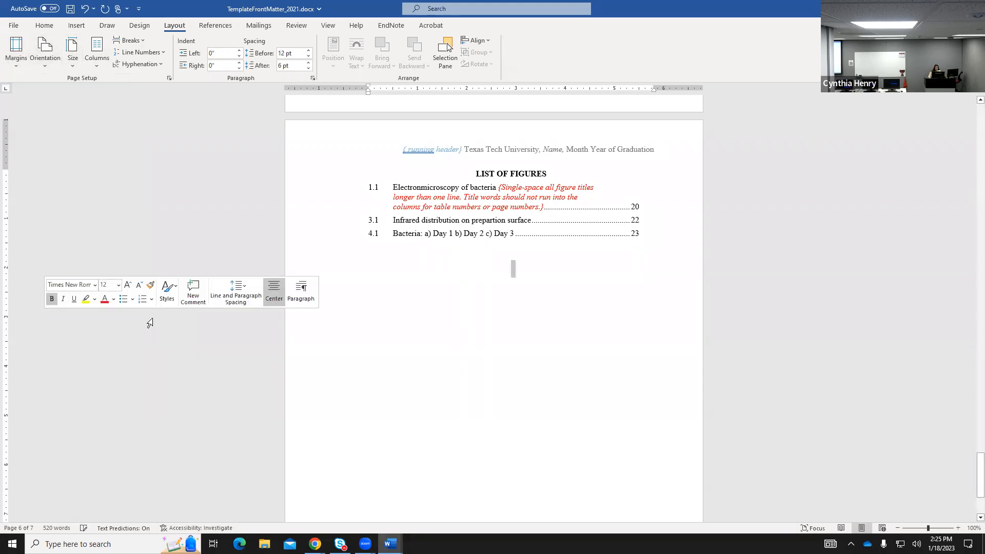
pyautogui.click(15, 49)
pyautogui.click(15, 48)
pyautogui.click(16, 49)
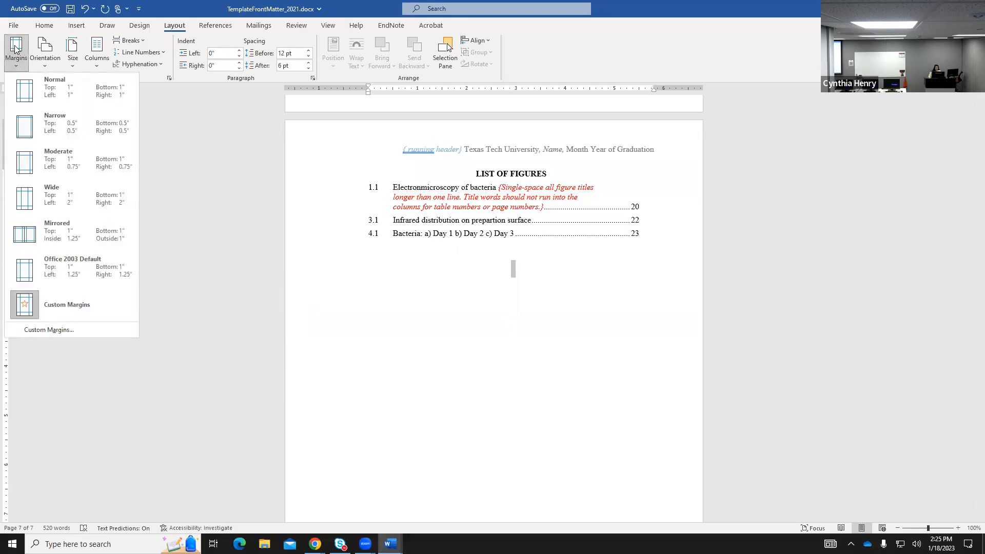
pyautogui.click(66, 330)
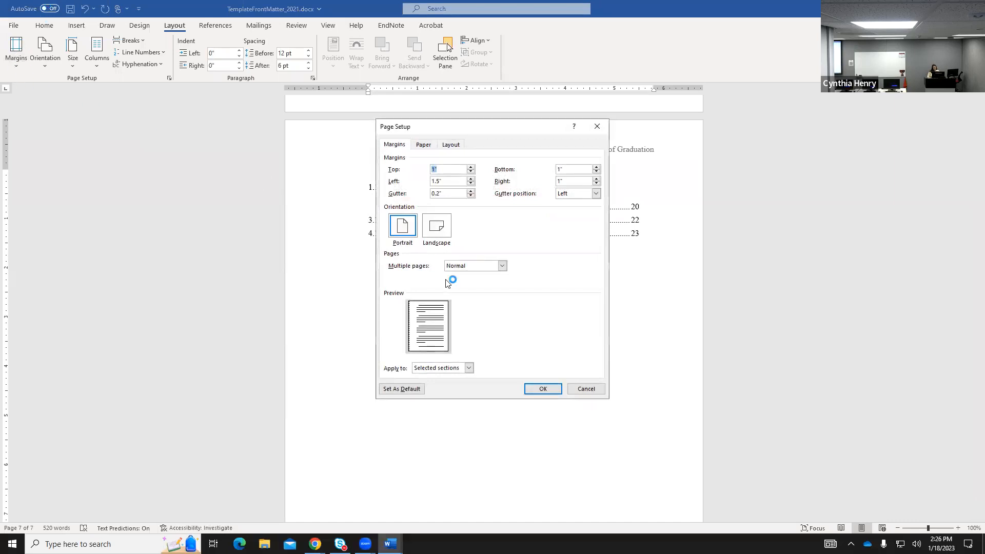
# Reopen Custom Margins, verify the 1.5" left margin, and confirm Page Setup with OK.
pyautogui.click(584, 388)
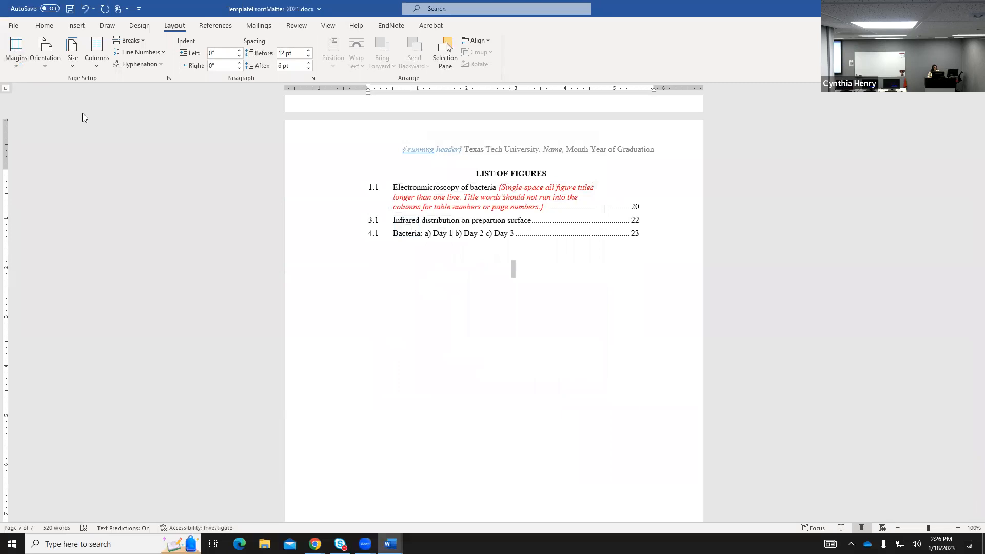
pyautogui.click(18, 67)
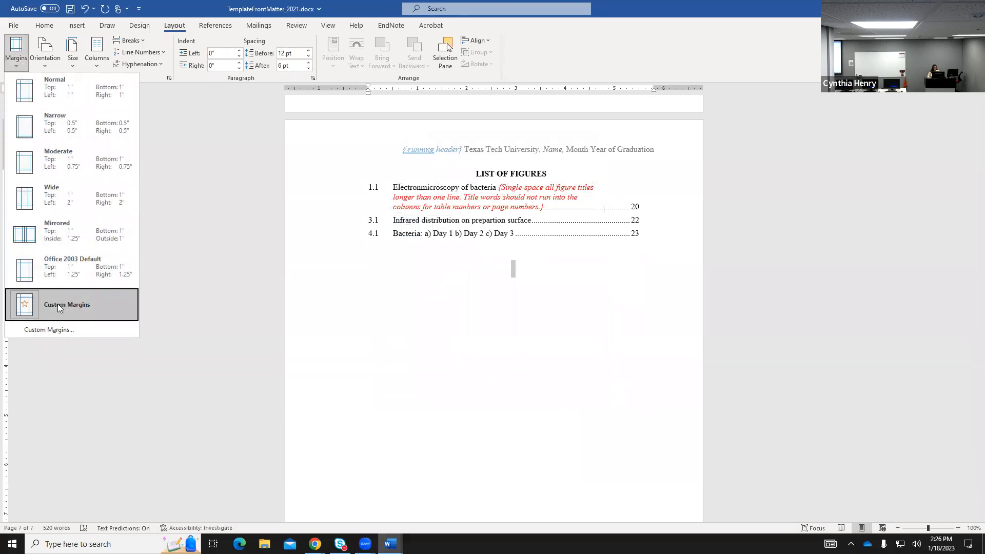
pyautogui.click(55, 334)
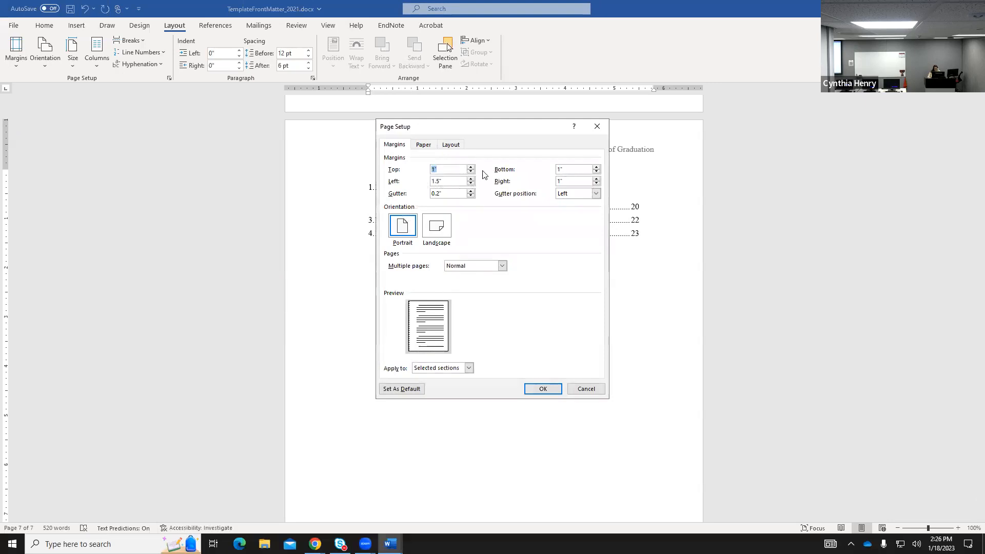
pyautogui.click(445, 183)
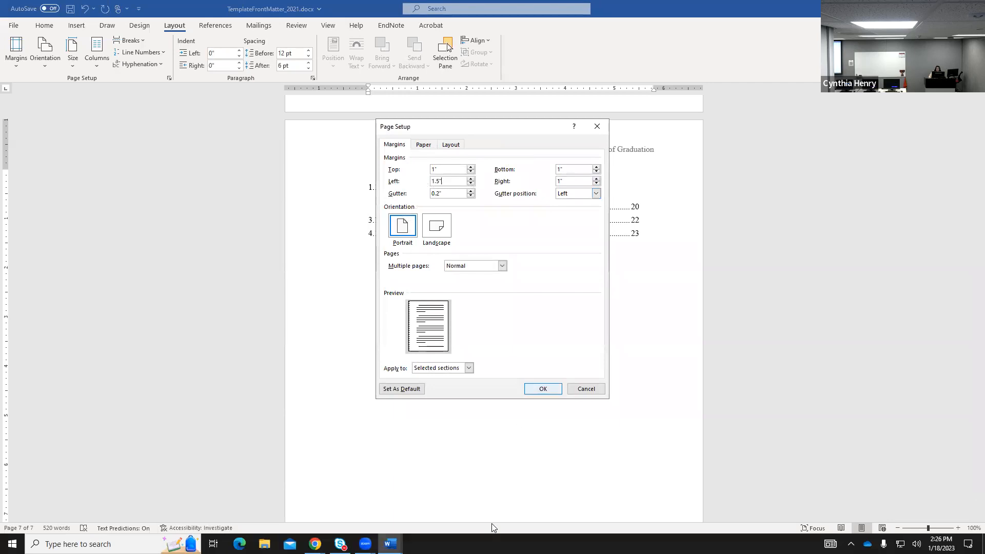
pyautogui.click(537, 388)
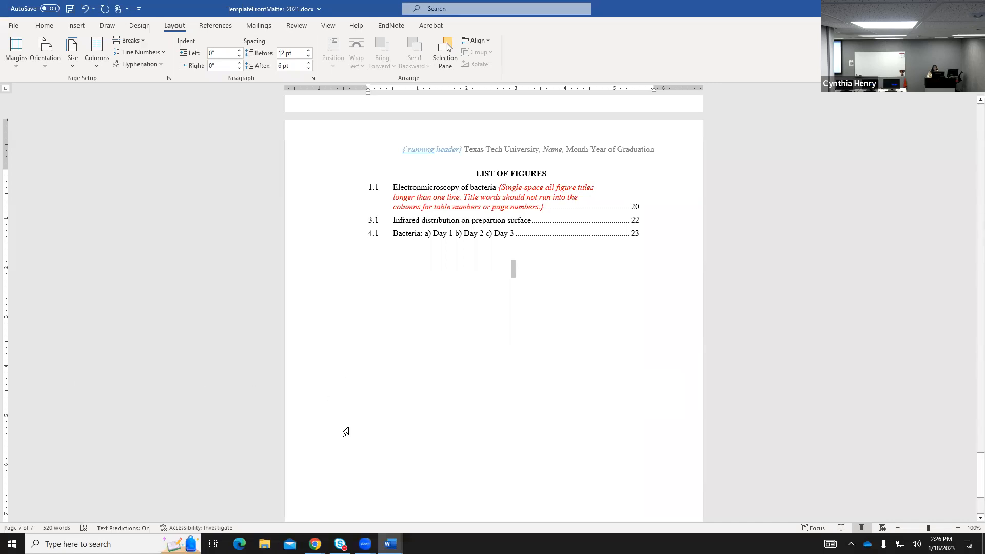
pyautogui.moveTo(315, 543)
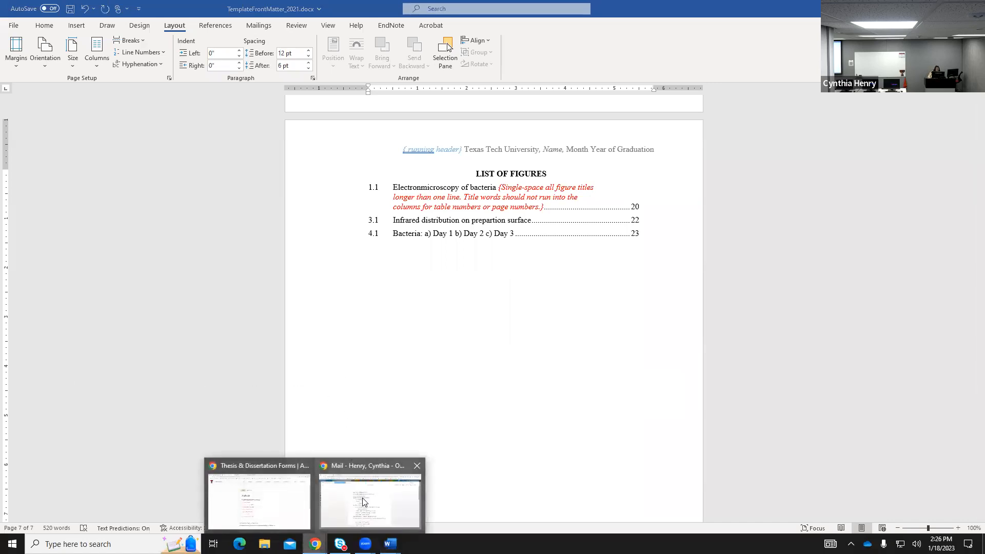
# Switch to the formatting manual PDF and highlight its rule against using mirror margins.
pyautogui.click(285, 483)
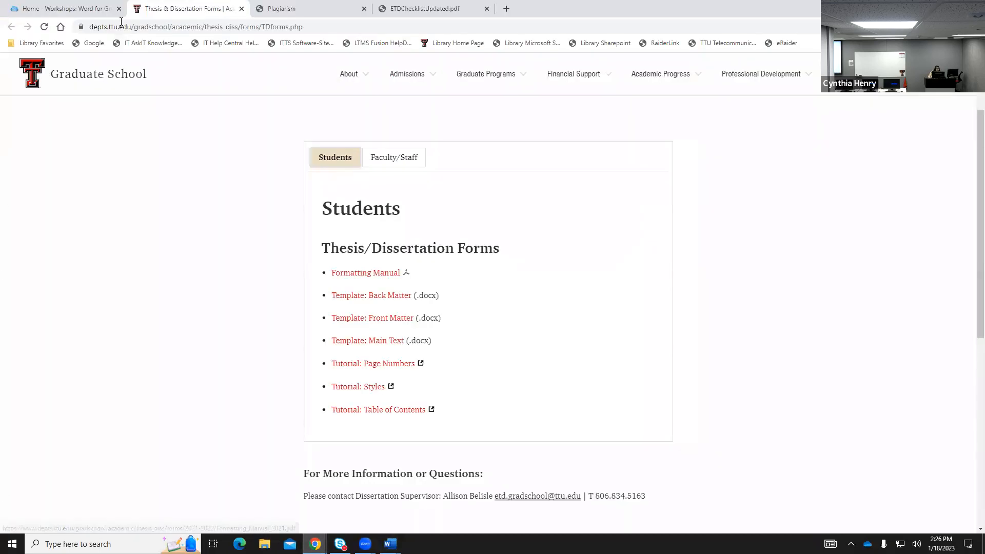
pyautogui.click(291, 11)
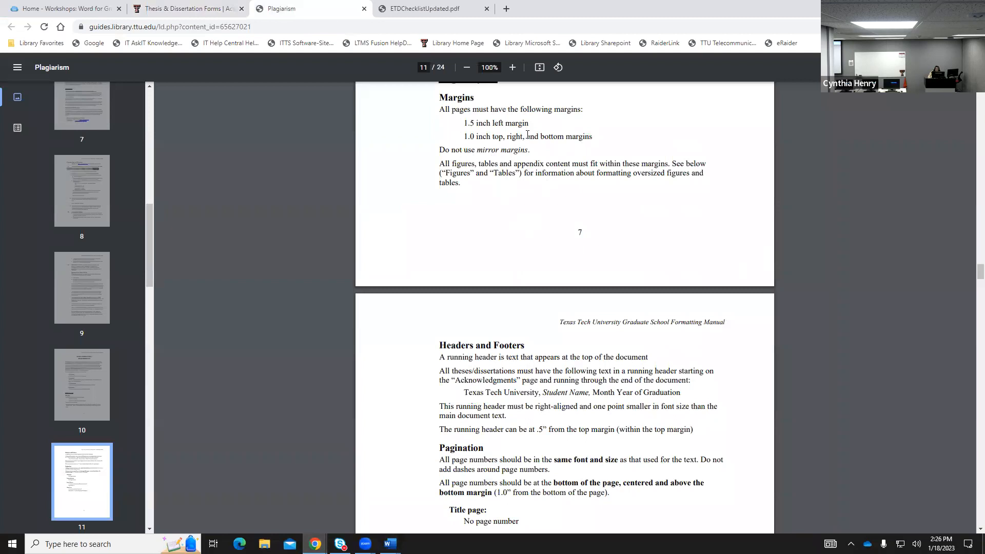
pyautogui.moveTo(440, 150); pyautogui.dragTo(540, 151)
pyautogui.click(559, 208)
# Scroll the manual down to page 16, Main Text Formatting on font, spacing and headings.
pyautogui.scroll(1, 641, 212)
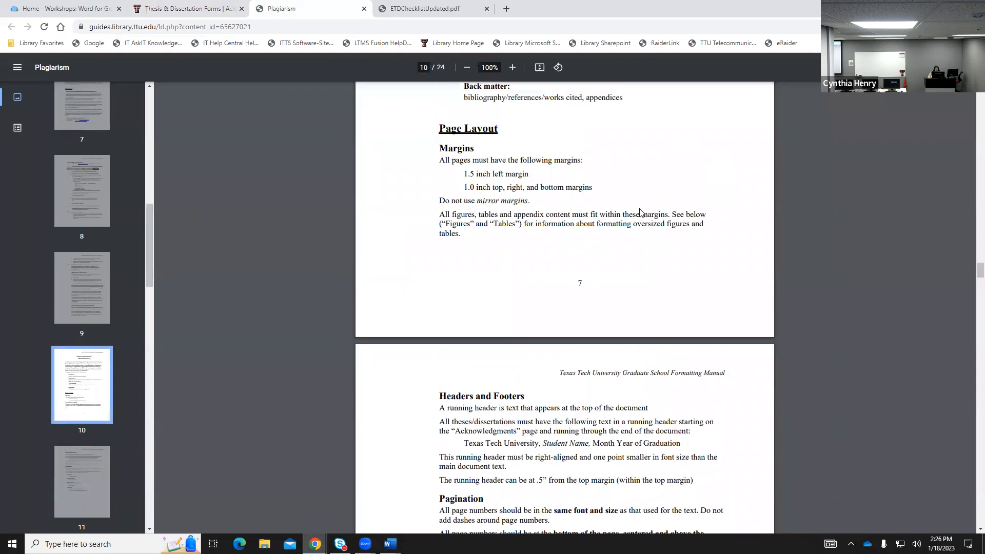
pyautogui.scroll(-8, 641, 212)
pyautogui.scroll(-10, 641, 213)
pyautogui.scroll(-11, 641, 213)
pyautogui.scroll(-8, 641, 212)
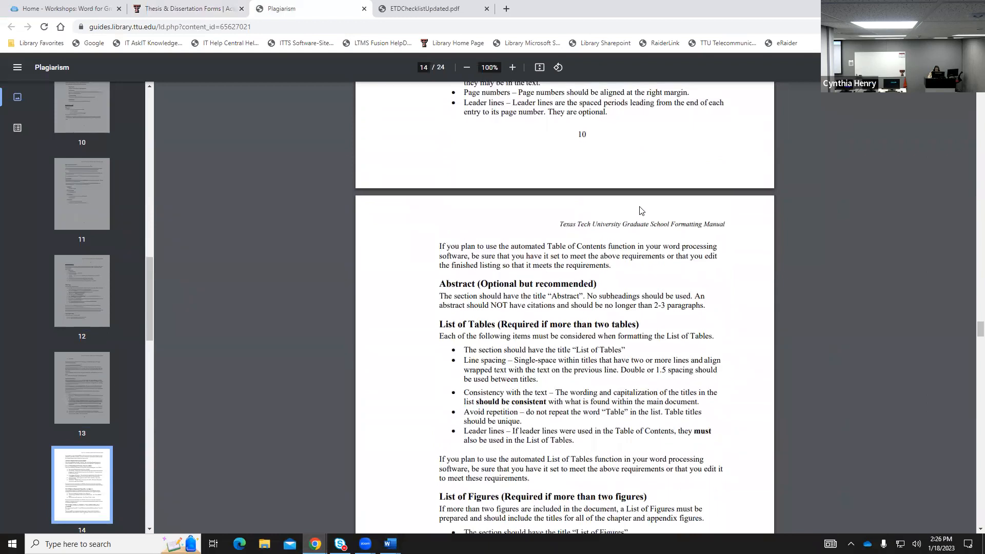
pyautogui.scroll(-4, 641, 211)
pyautogui.scroll(-11, 641, 206)
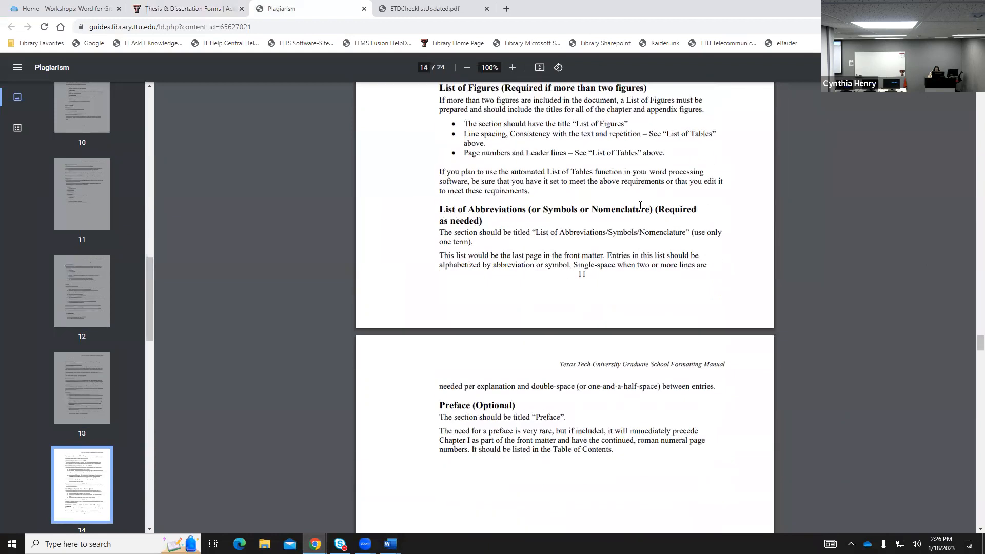
pyautogui.scroll(-7, 640, 205)
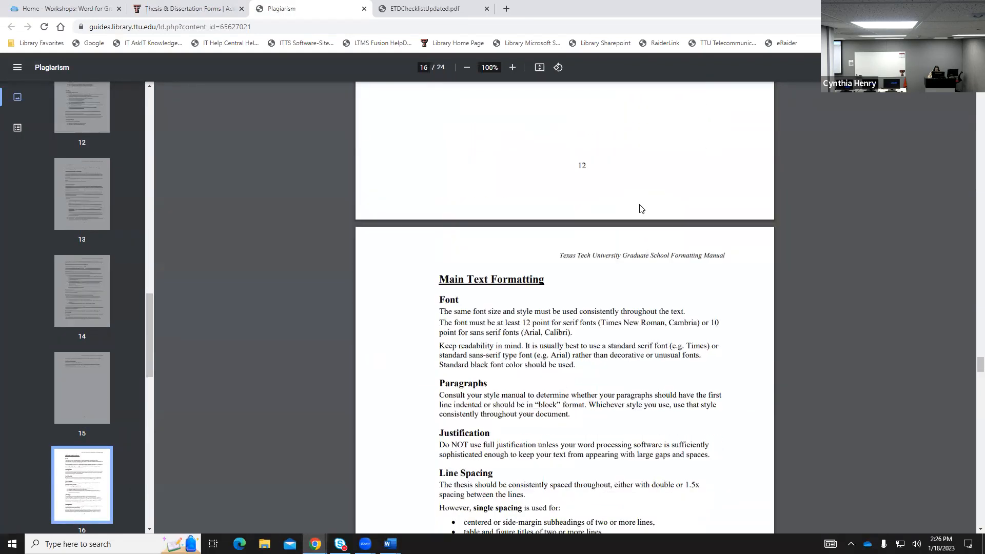
pyautogui.scroll(-1, 641, 208)
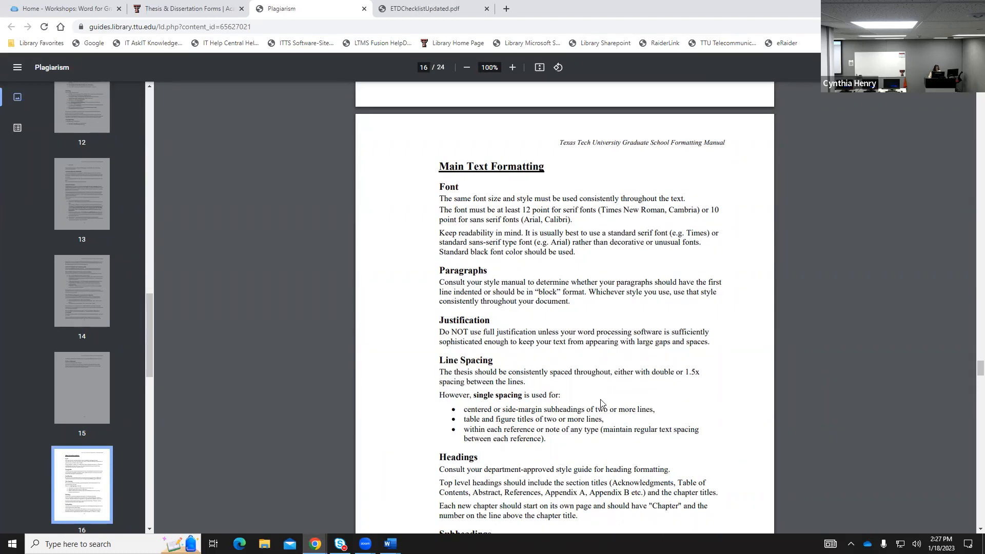
pyautogui.scroll(-1, 602, 404)
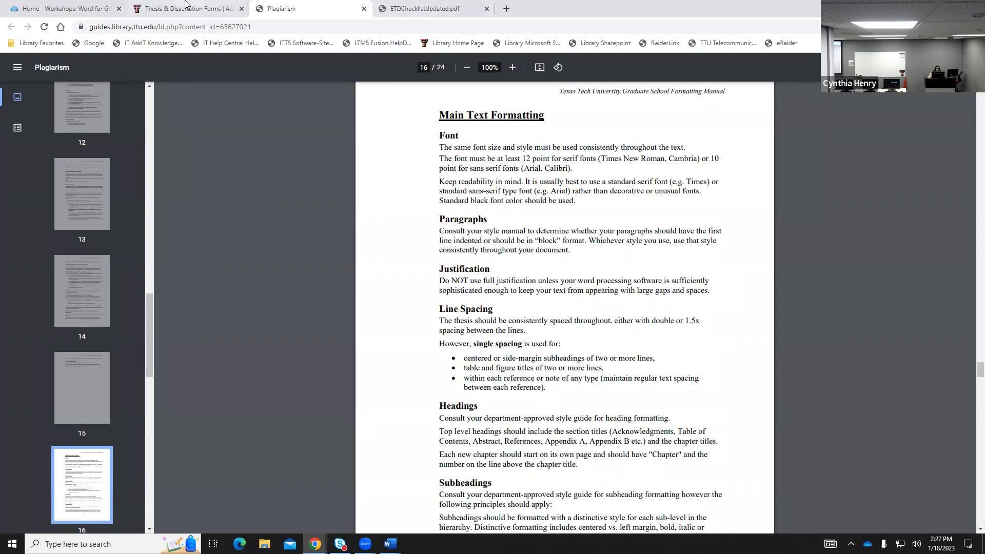
# Bring TemplateFrontMatter_2021 back to the front in Word and scroll to its List of Figures page.
pyautogui.moveTo(390, 544)
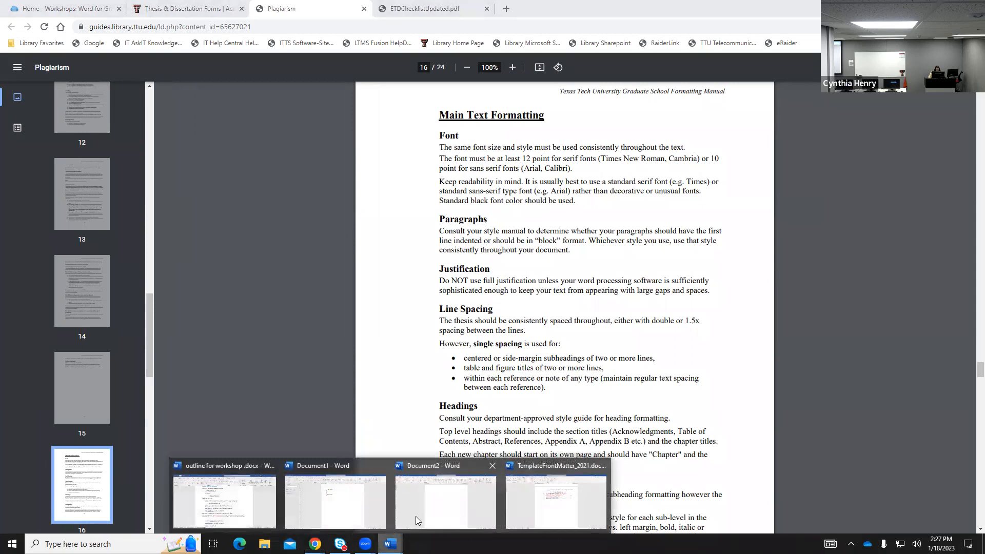
pyautogui.click(534, 500)
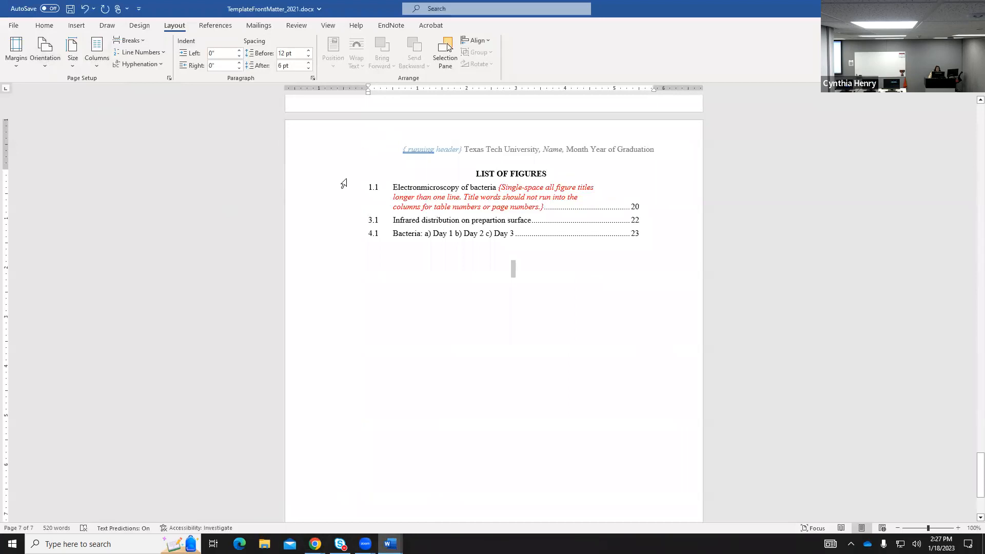
pyautogui.scroll(1, 555, 355)
pyautogui.scroll(2, 556, 355)
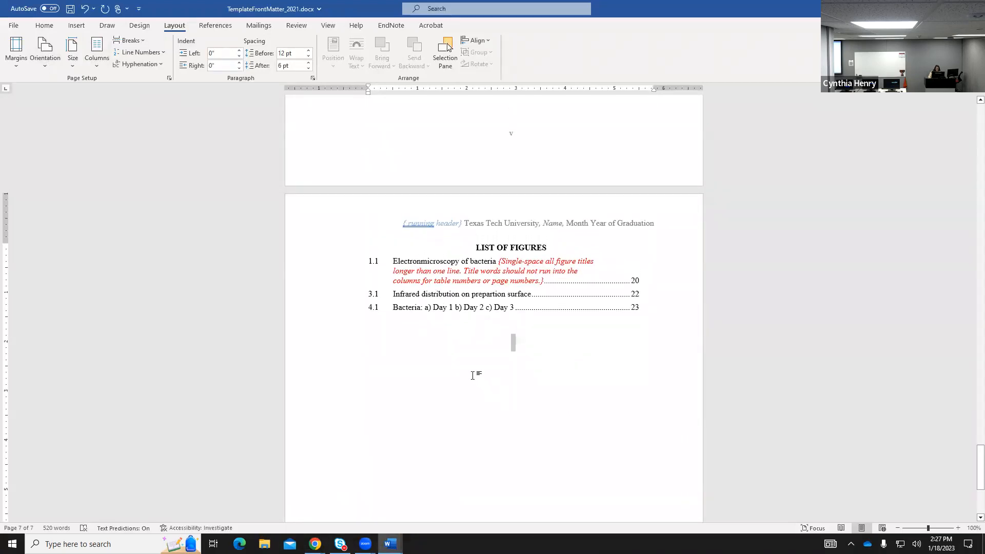
pyautogui.scroll(4, 467, 374)
pyautogui.scroll(10, 464, 354)
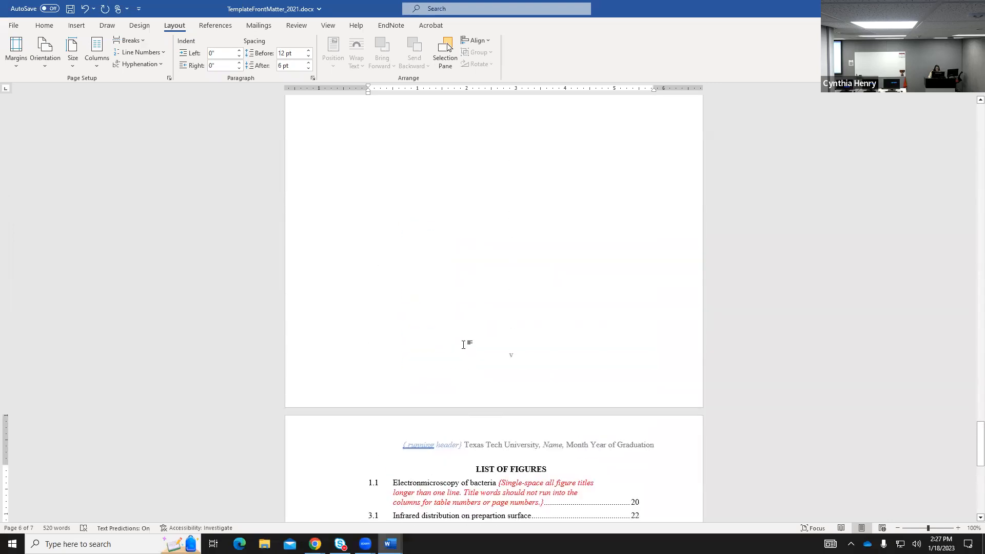
pyautogui.scroll(-10, 462, 340)
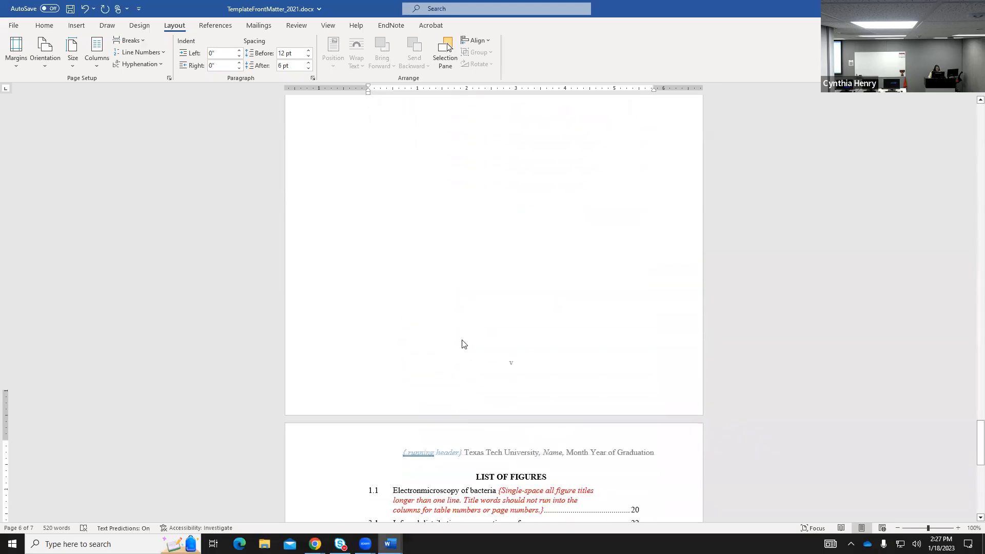
pyautogui.scroll(-4, 563, 377)
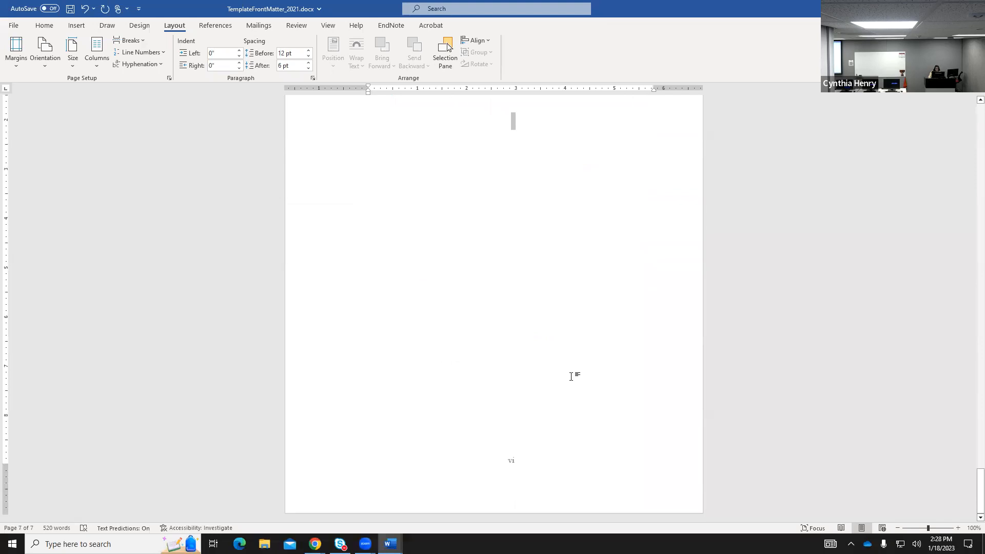
pyautogui.scroll(3, 554, 363)
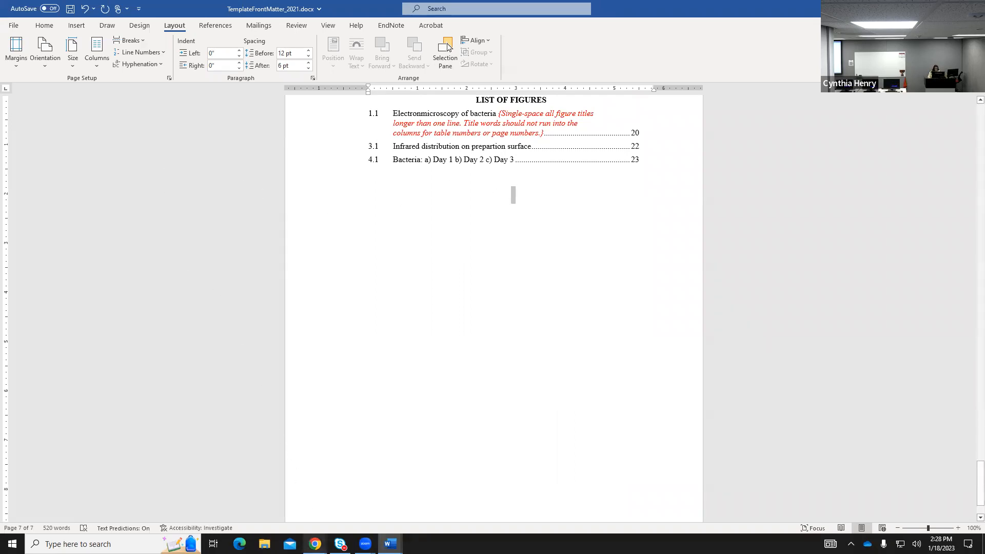
pyautogui.moveTo(315, 542)
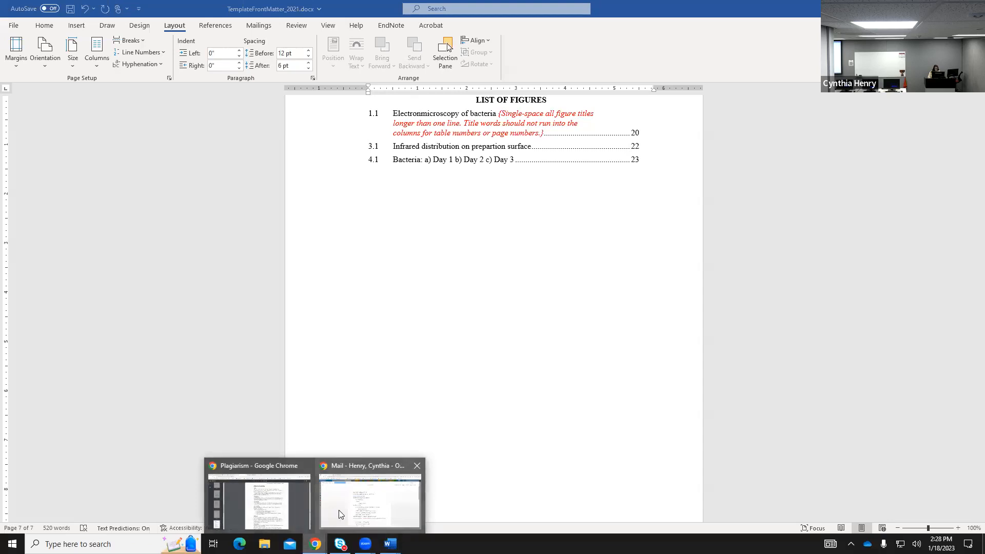
# Download Template: Main Text from the Thesis & Dissertation Forms page and open it in Word.
pyautogui.click(274, 514)
pyautogui.click(174, 9)
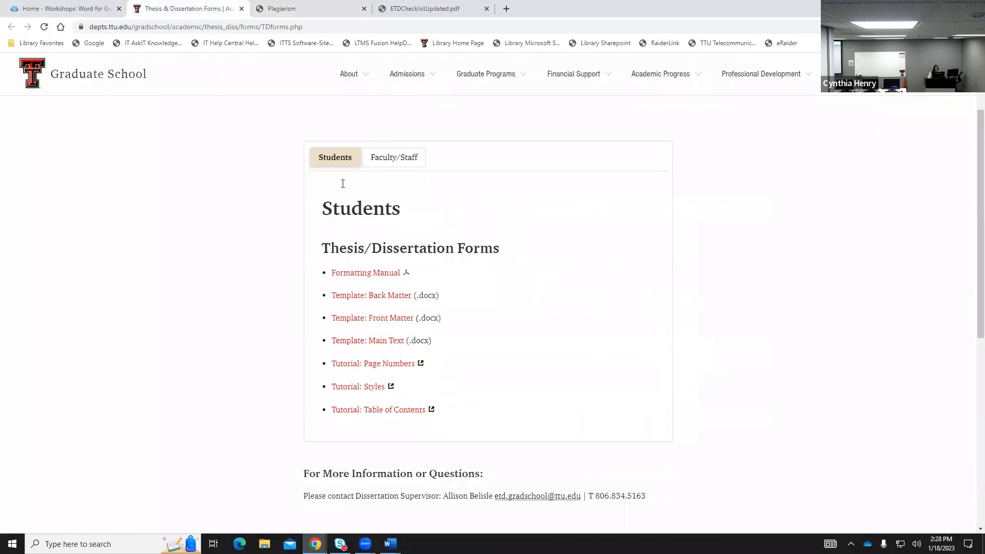
pyautogui.click(378, 342)
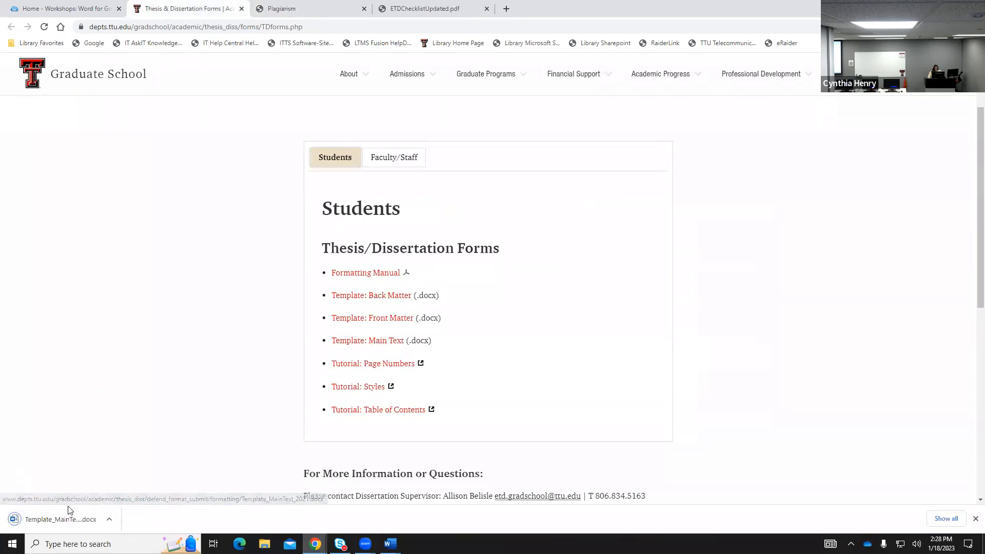
pyautogui.click(59, 520)
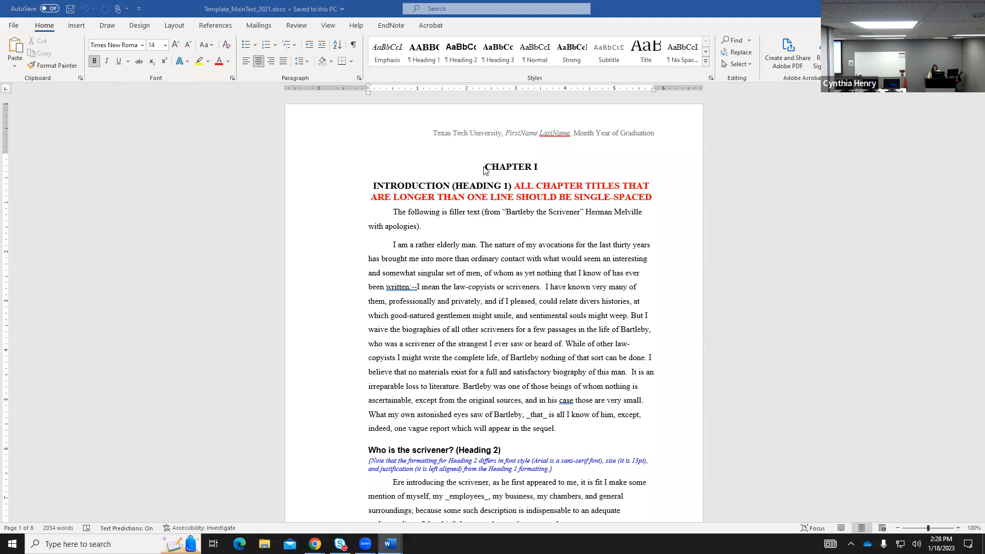
# Select all 8 pages of Template_MainText_2021 and scroll down to confirm the selection.
pyautogui.hotkey('ctrl', 'a')
pyautogui.scroll(-20, 639, 463)
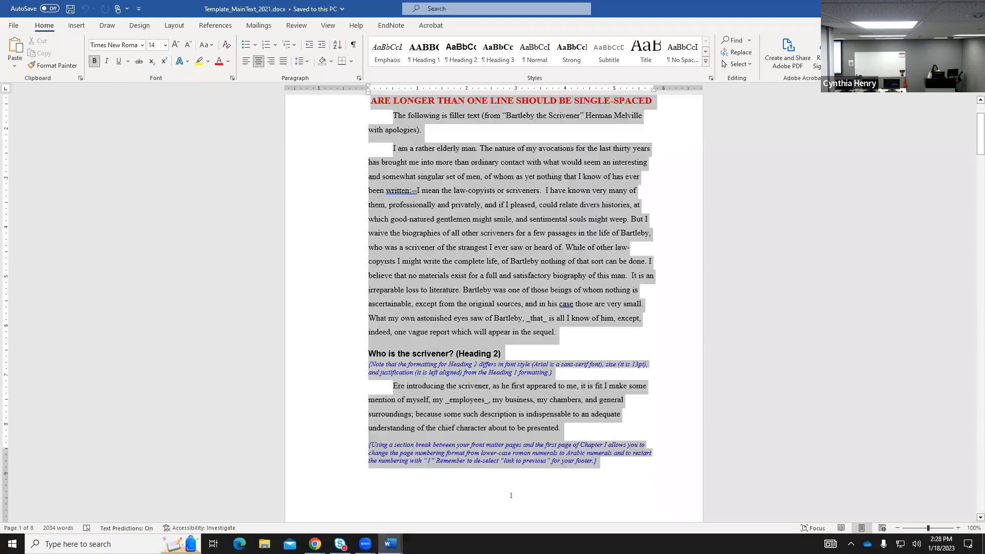
pyautogui.scroll(-20, 494, 308)
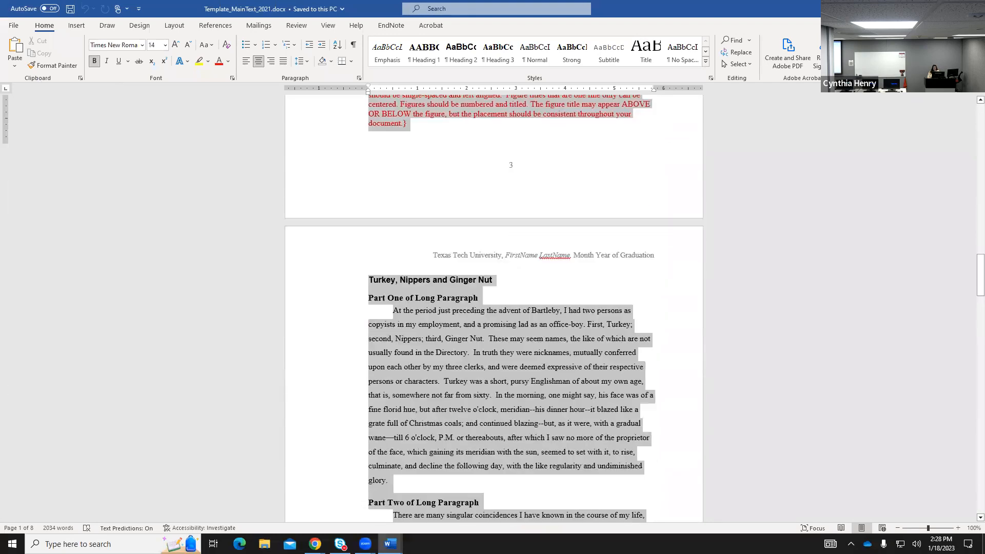
pyautogui.scroll(-20, 493, 308)
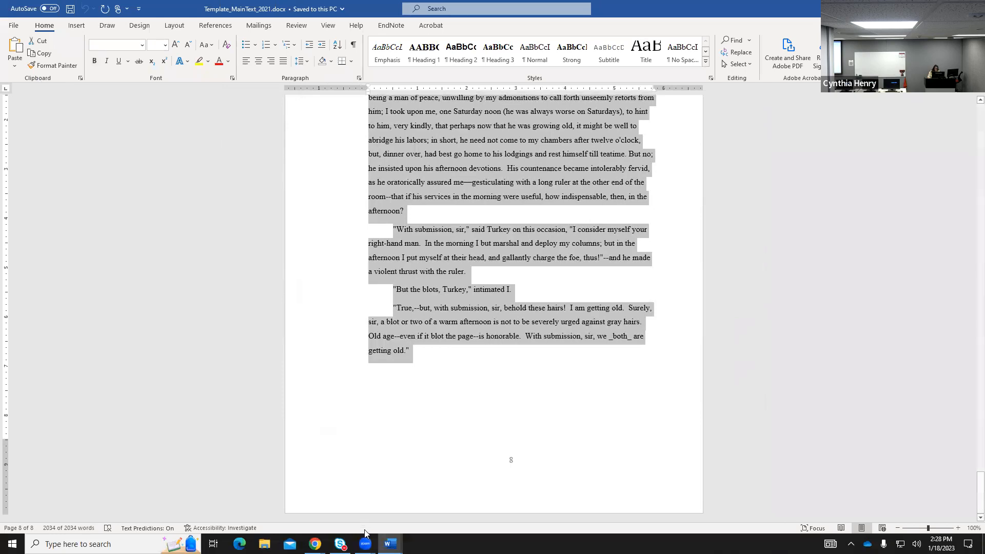
# Bring TemplateFrontMatter_2021 back to the front and turn on Show/Hide ¶ formatting marks.
pyautogui.click(388, 543)
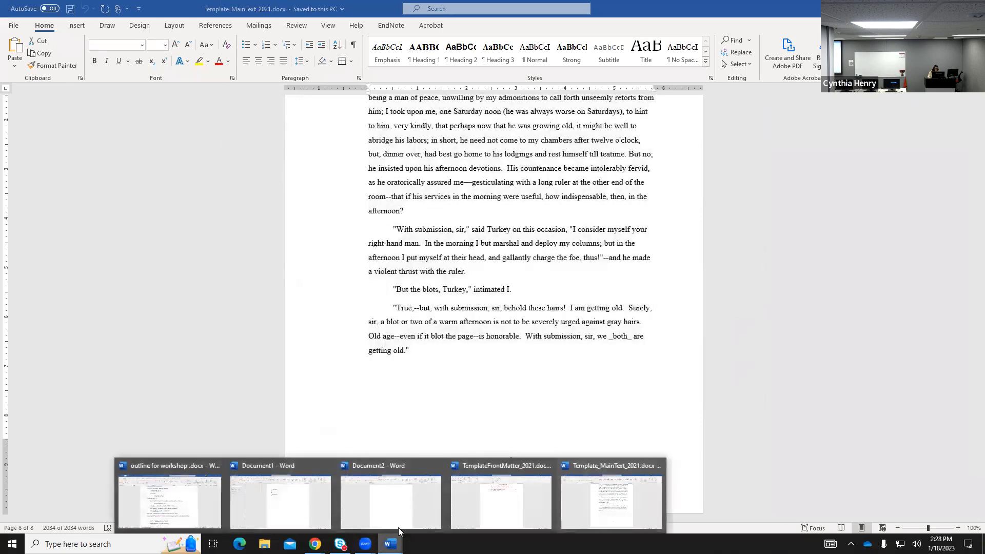
pyautogui.click(507, 509)
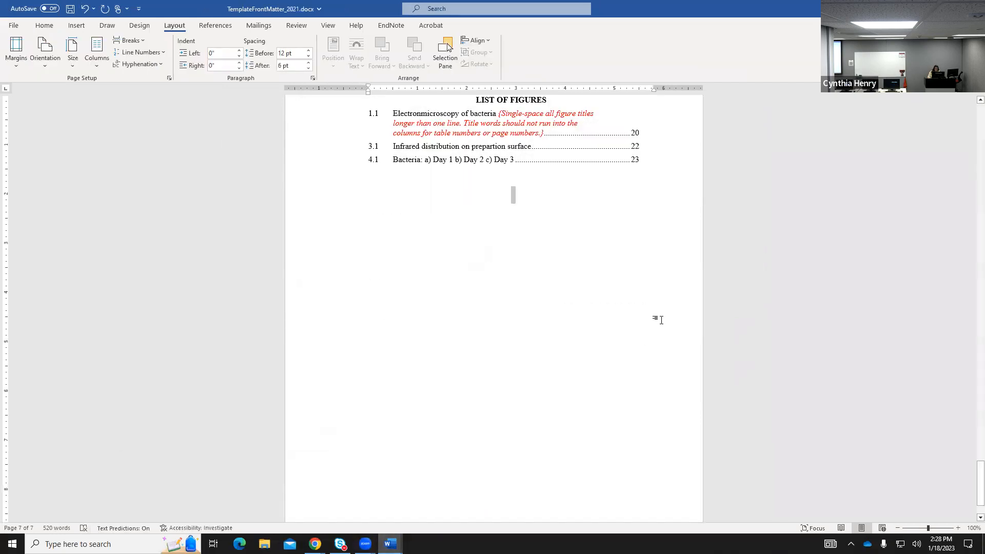
pyautogui.scroll(4, 503, 277)
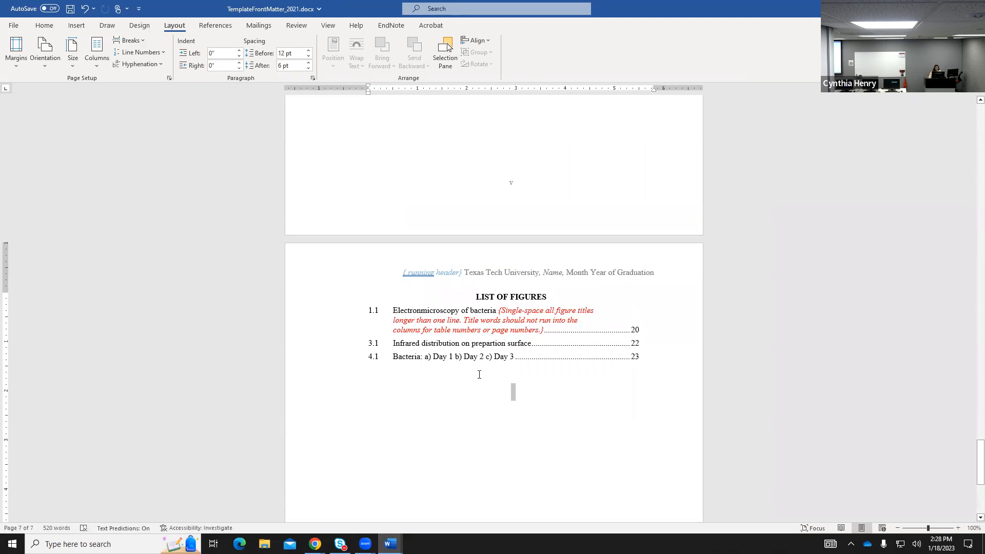
pyautogui.click(46, 27)
pyautogui.click(353, 45)
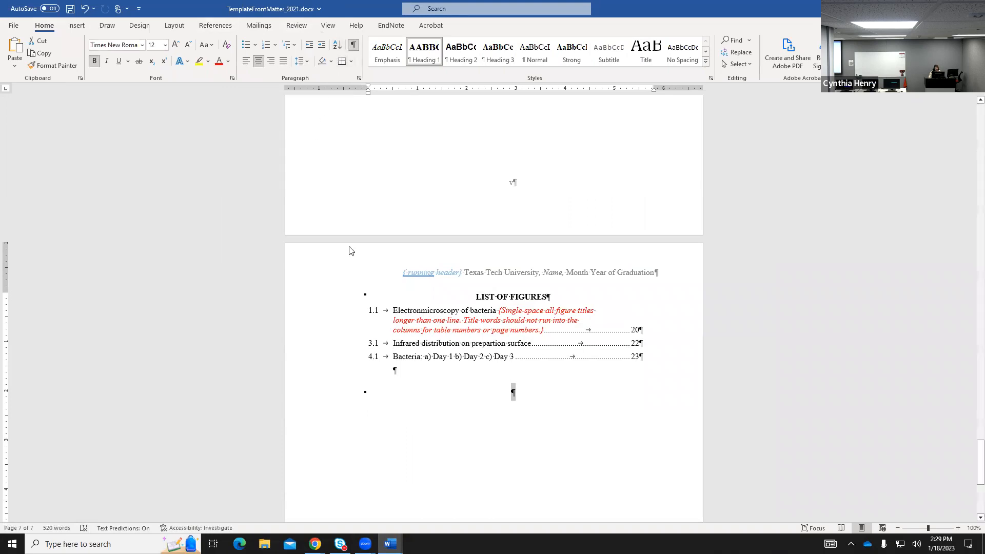
# Place the insertion point below the List of Figures on page 7.
pyautogui.scroll(6, 578, 361)
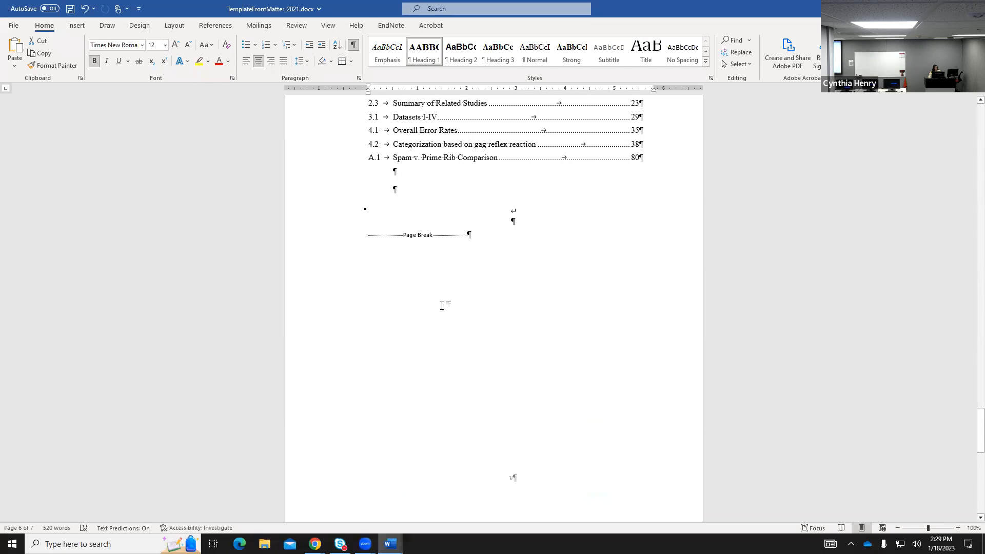
pyautogui.scroll(-5, 552, 398)
pyautogui.scroll(-1, 559, 461)
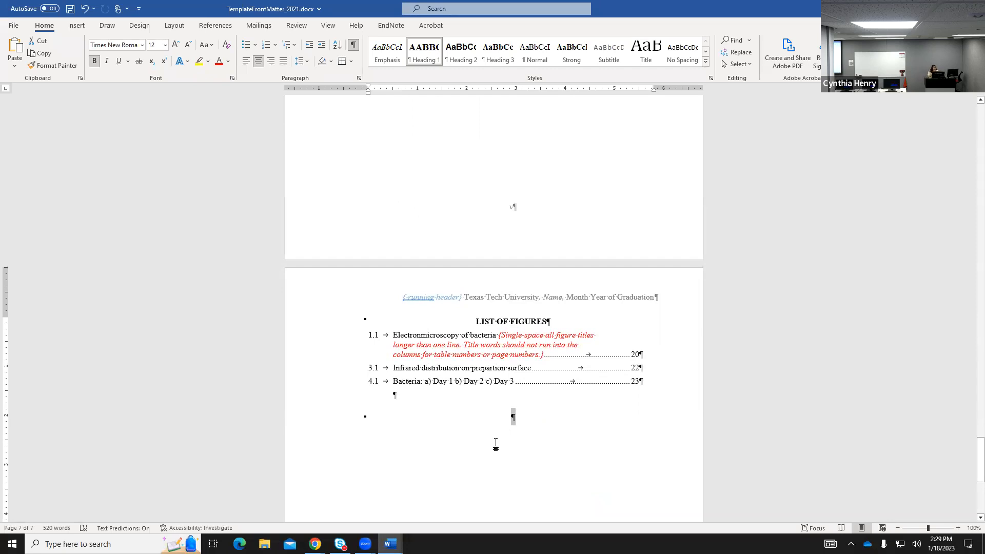
pyautogui.click(511, 419)
# Insert a Next Page section break after the List of Figures, creating blank page 8.
pyautogui.click(173, 26)
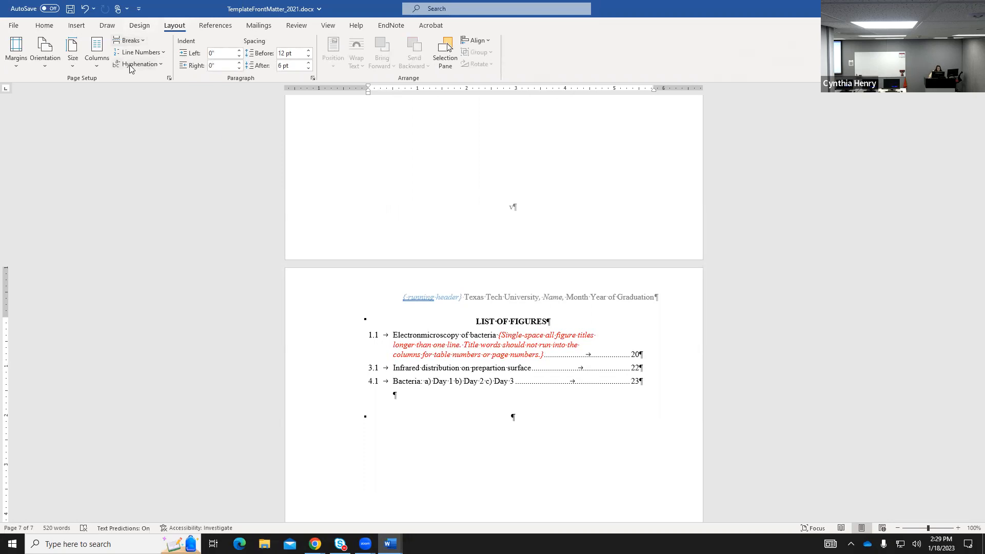
pyautogui.click(131, 41)
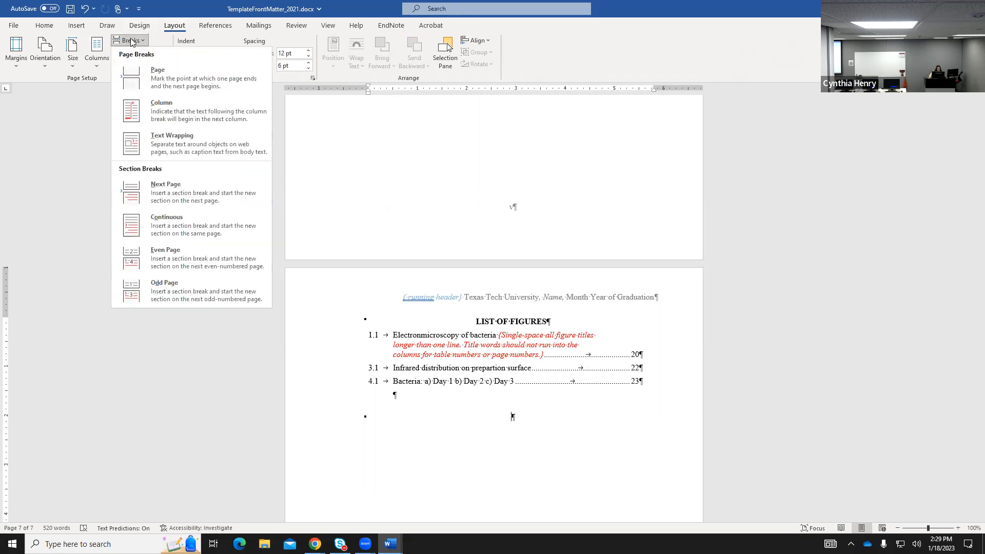
pyautogui.click(167, 190)
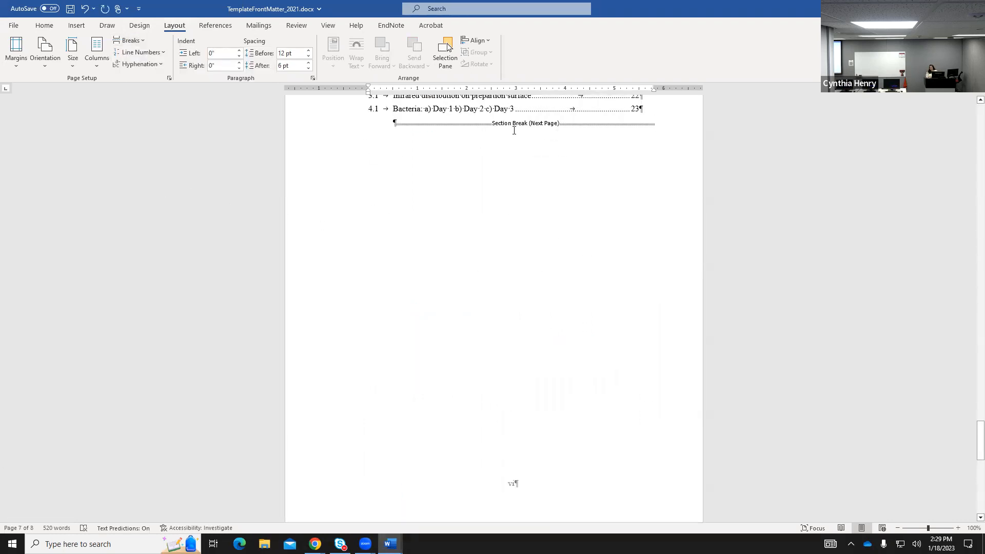
pyautogui.scroll(-5, 528, 316)
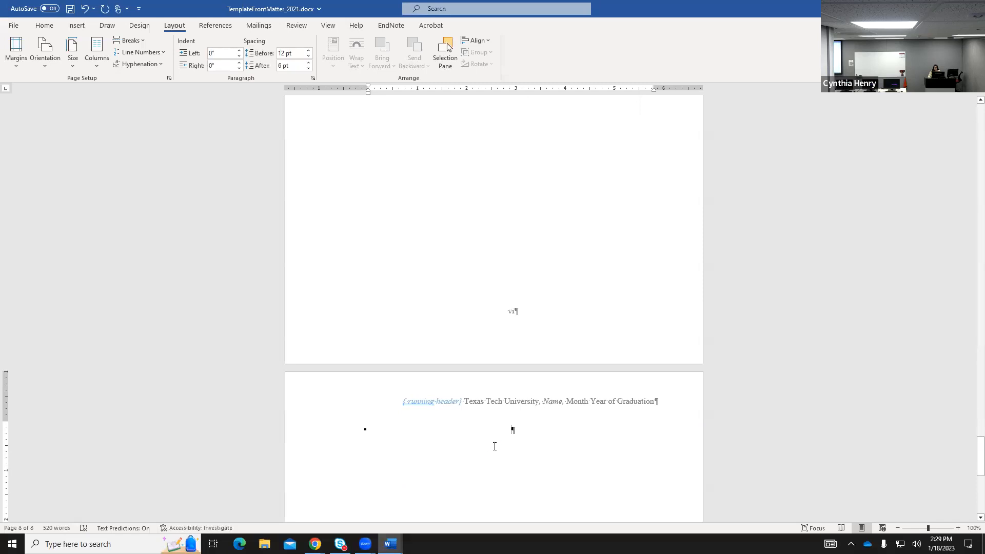
# Paste the copied main text after the front matter and scroll through the resulting 15 pages.
pyautogui.hotkey('ctrl', 'v')
pyautogui.scroll(15, 494, 444)
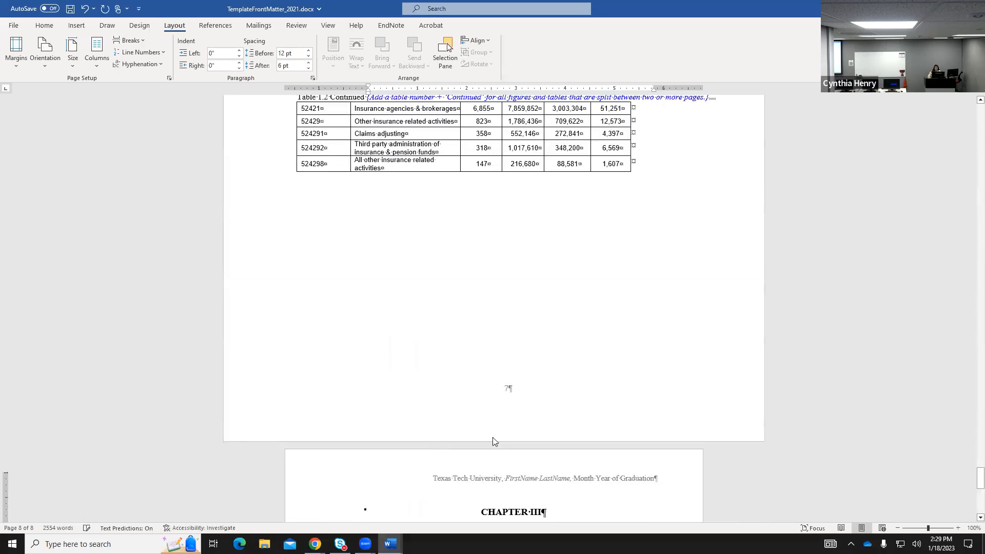
pyautogui.scroll(15, 494, 437)
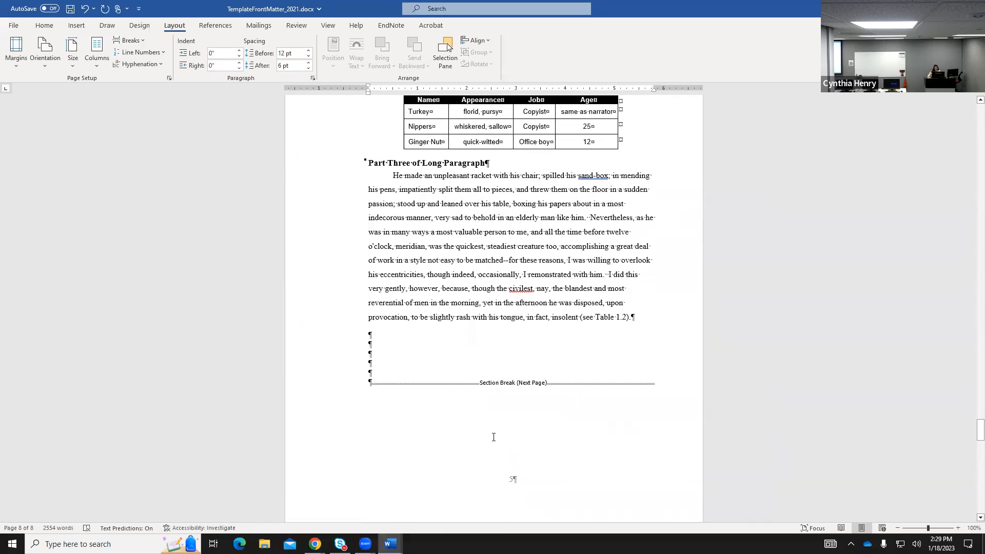
pyautogui.scroll(15, 494, 437)
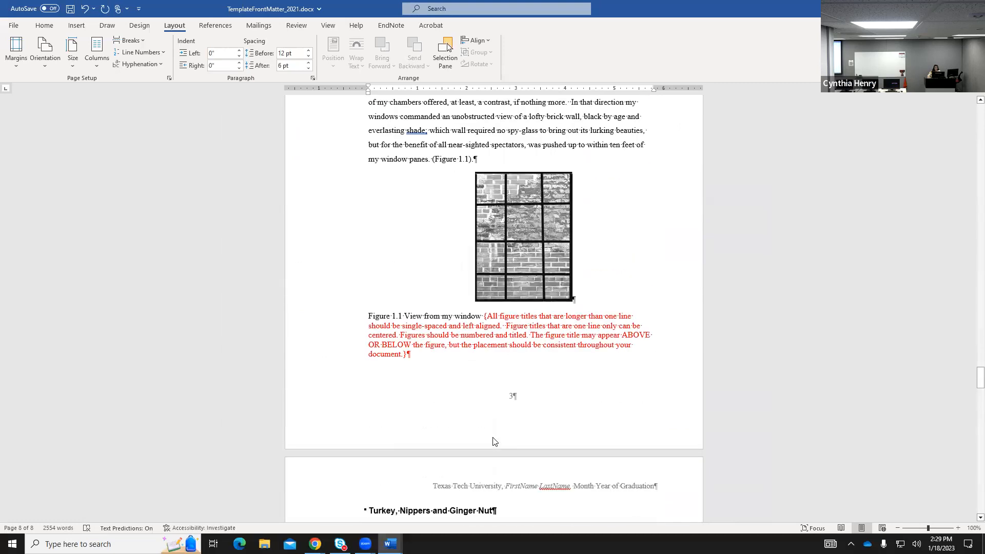
pyautogui.scroll(4, 494, 437)
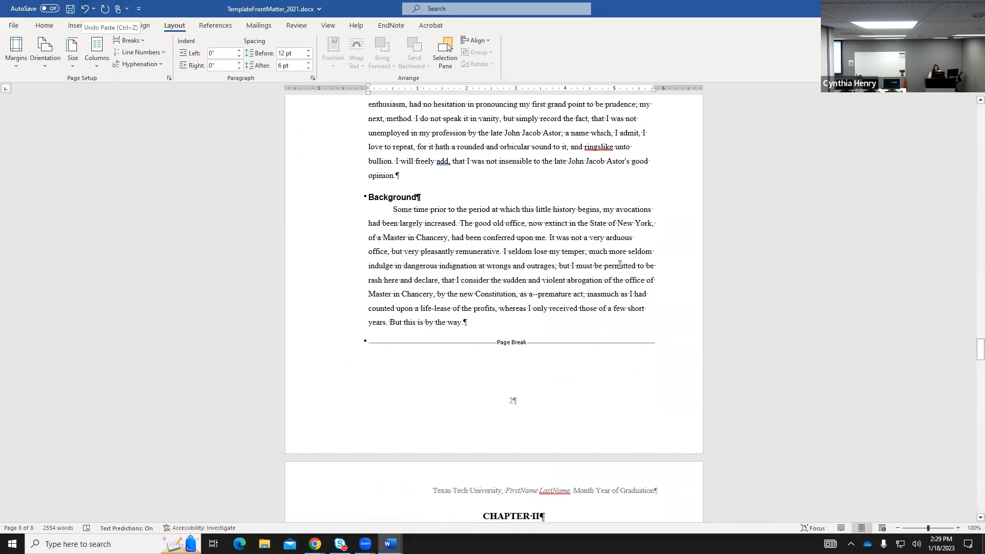
pyautogui.scroll(15, 604, 235)
pyautogui.scroll(15, 605, 235)
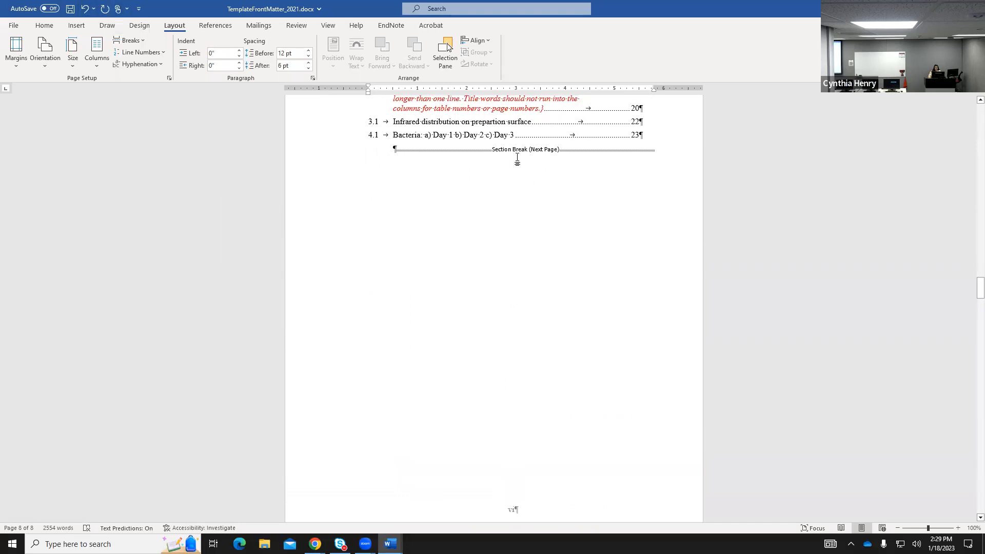
pyautogui.scroll(3, 517, 160)
pyautogui.scroll(-10, 517, 253)
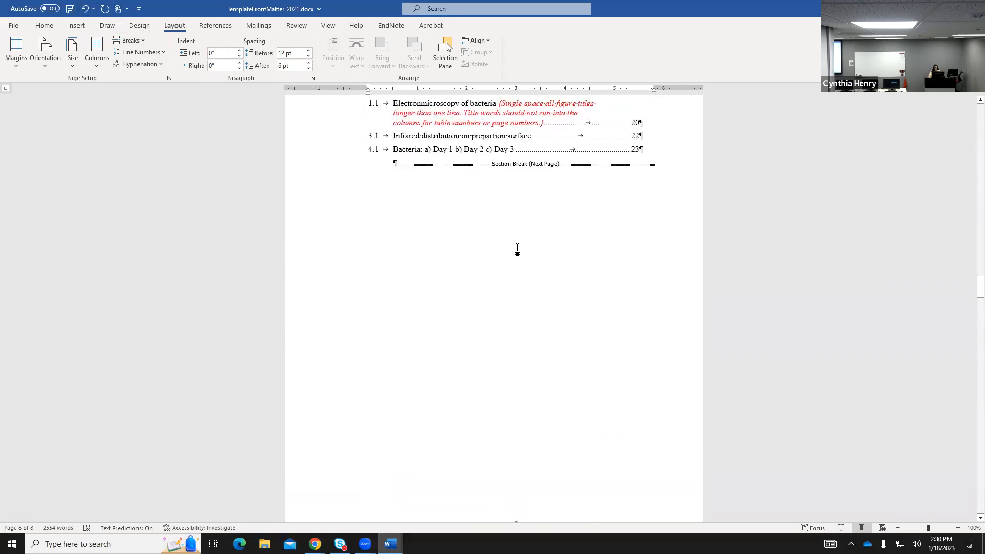
pyautogui.scroll(-1, 519, 241)
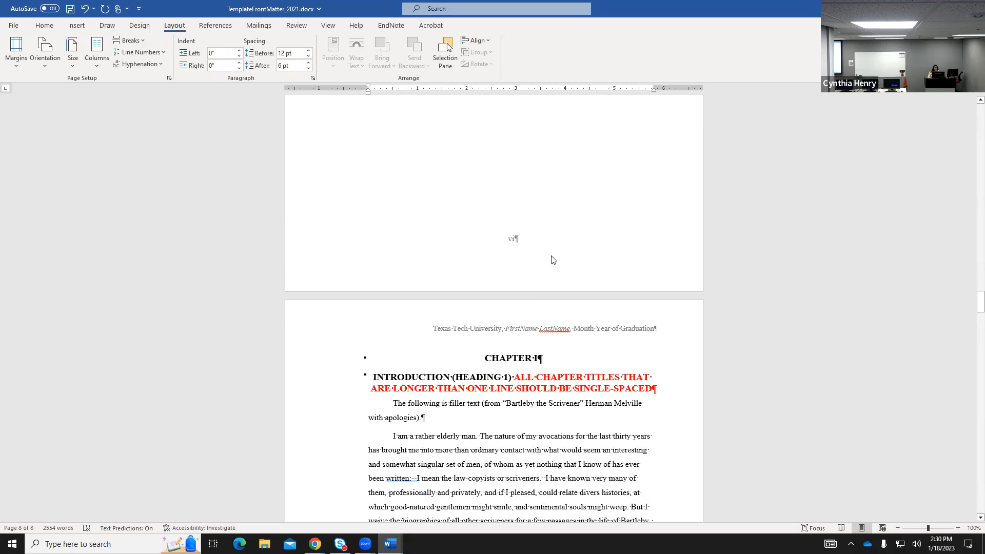
pyautogui.scroll(-9, 552, 260)
pyautogui.scroll(-6, 535, 292)
pyautogui.scroll(-12, 531, 284)
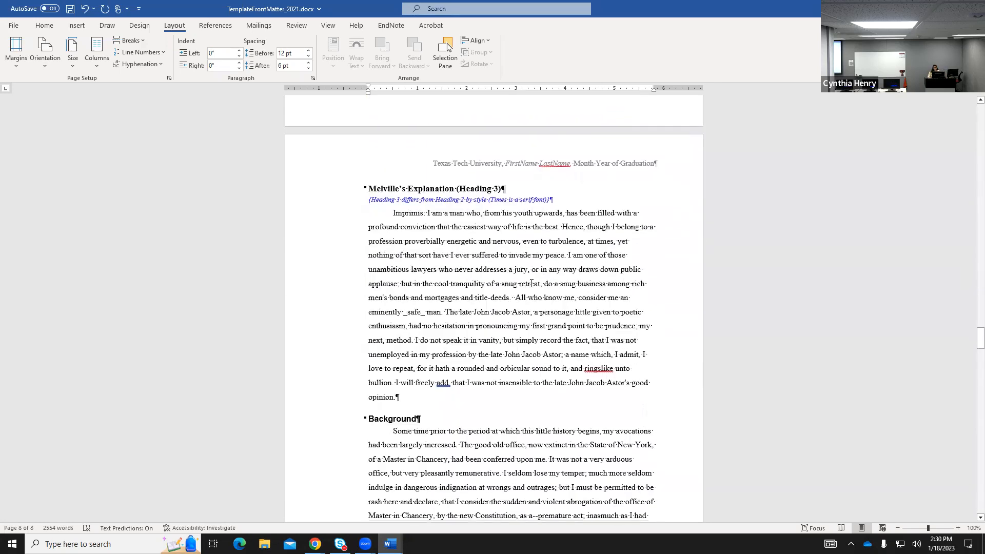
pyautogui.scroll(-13, 530, 279)
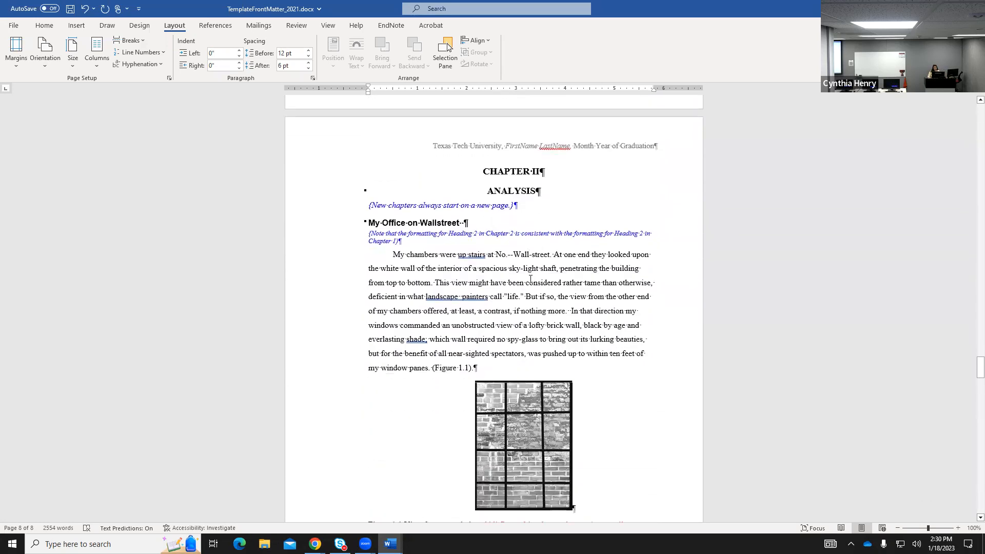
pyautogui.scroll(-12, 528, 275)
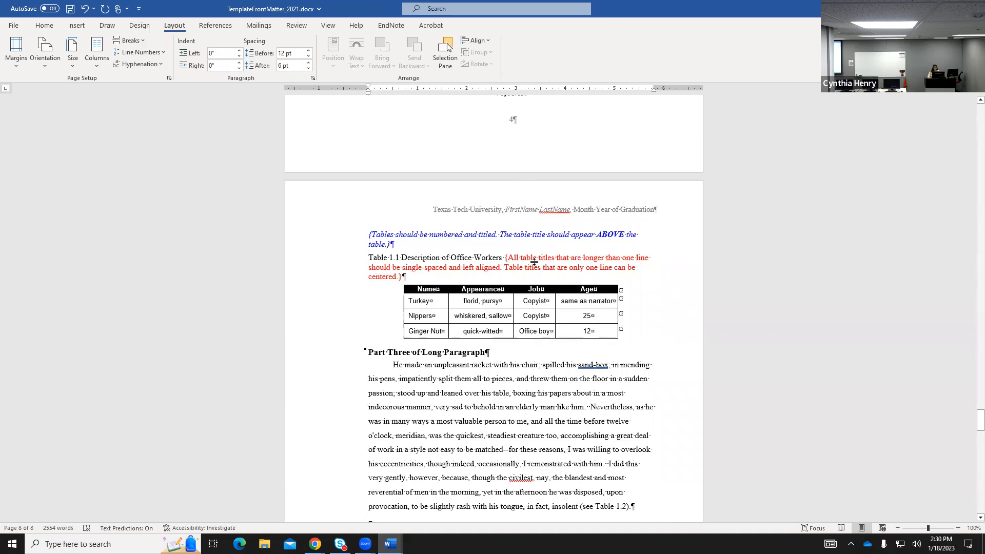
pyautogui.scroll(-7, 513, 359)
pyautogui.scroll(-15, 514, 353)
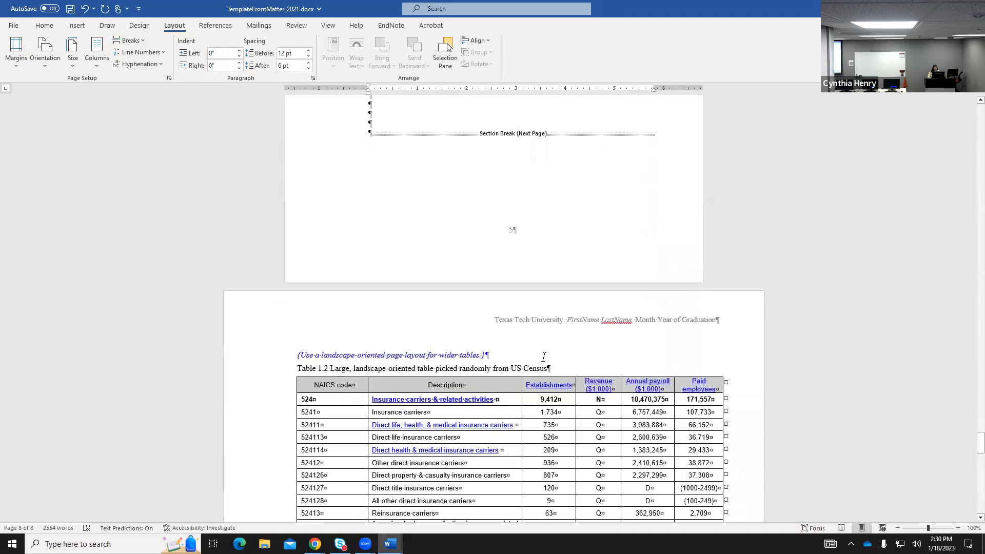
pyautogui.scroll(-12, 522, 345)
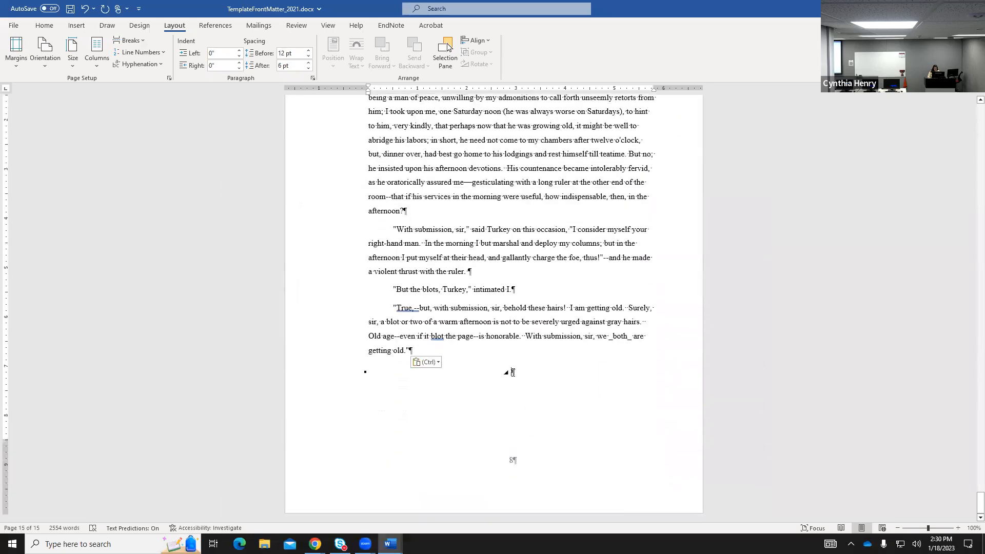
# Add a Next Page section break after the main text's final paragraph, creating blank page 16.
pyautogui.click(130, 42)
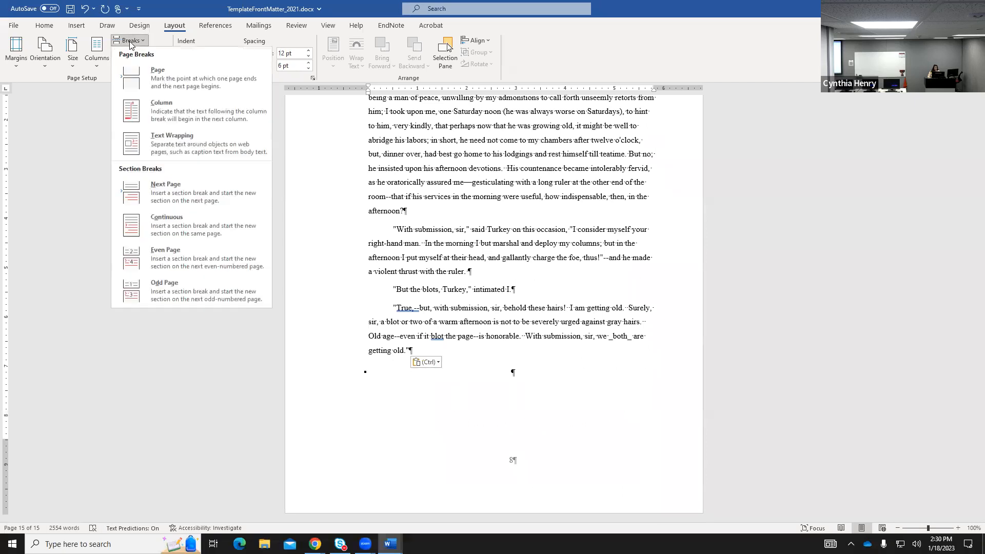
pyautogui.click(165, 192)
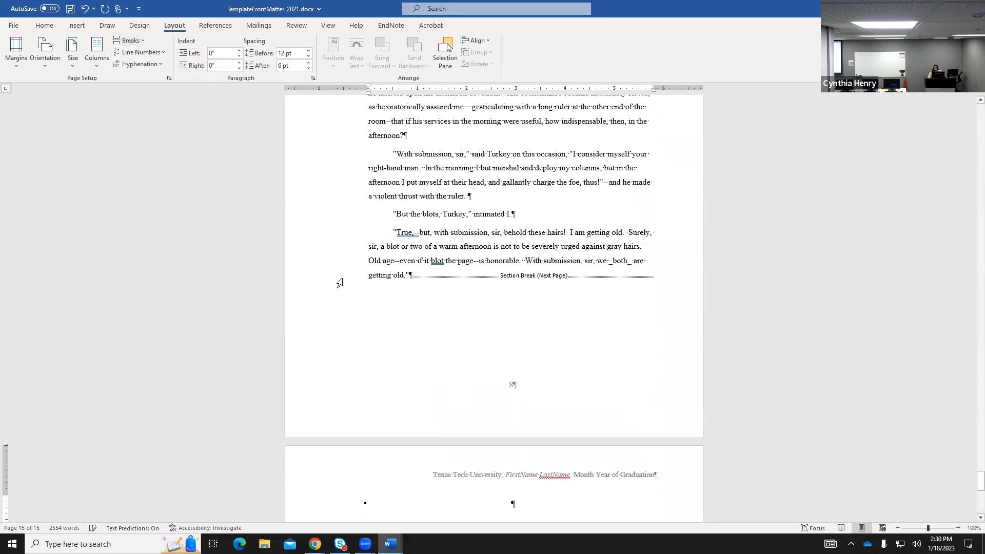
pyautogui.scroll(-3, 620, 405)
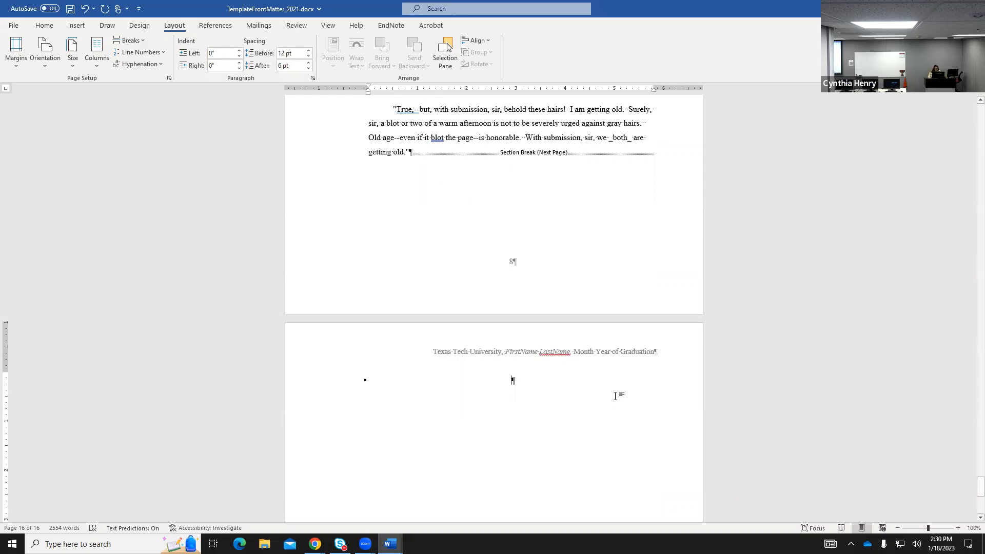
# Download Template: Back Matter from the thesis forms page and open it in Word.
pyautogui.moveTo(315, 544)
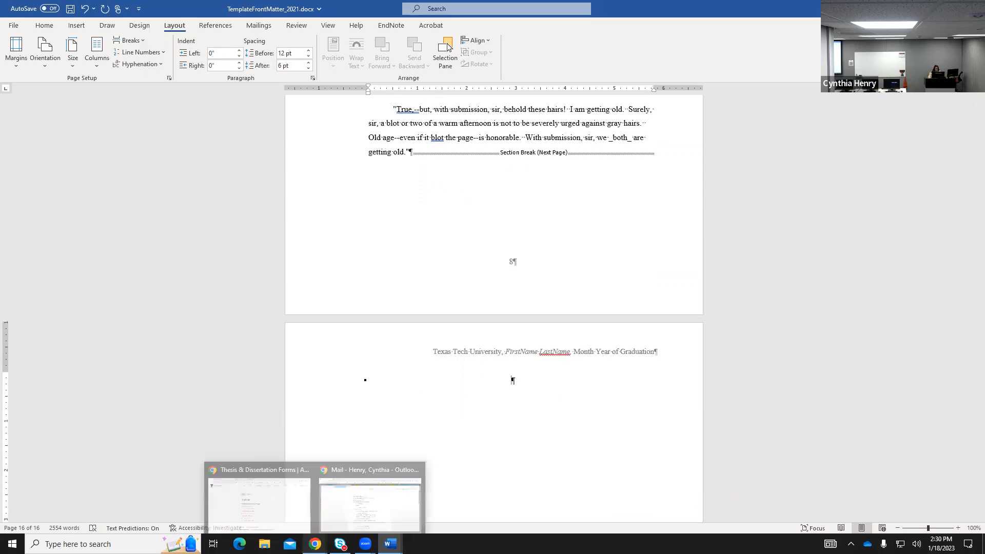
pyautogui.click(267, 508)
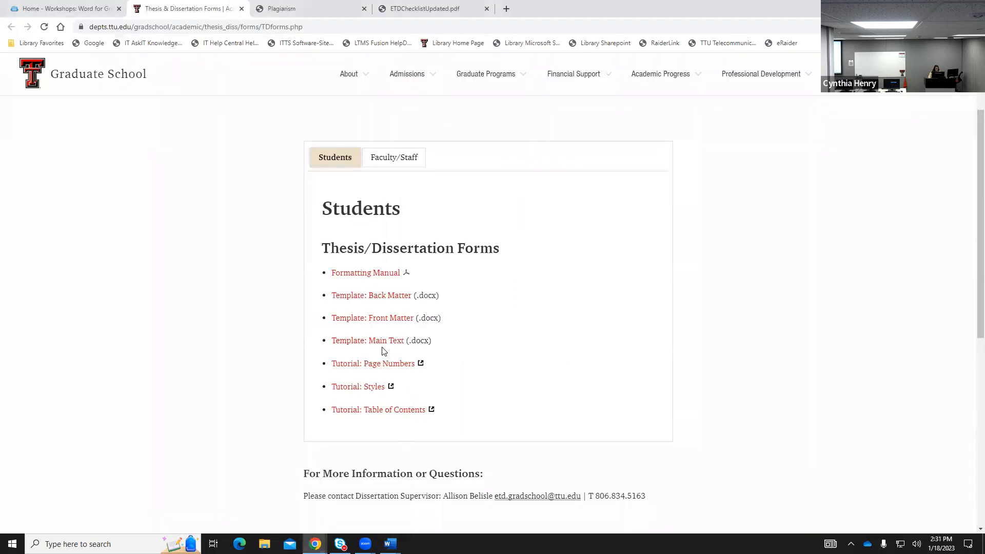
pyautogui.click(365, 298)
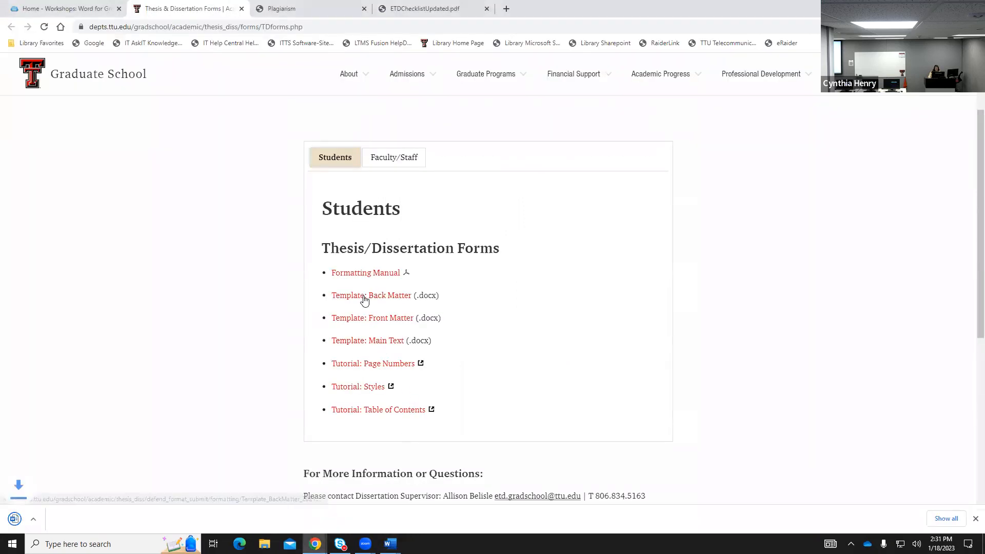
pyautogui.click(47, 521)
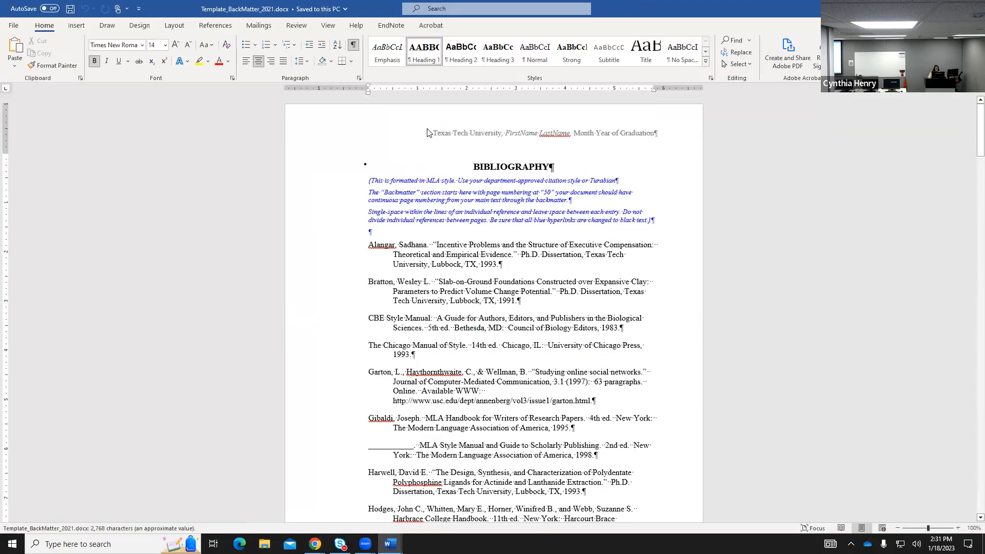
# Select the back matter from the Bibliography through the last page and return to the combined document.
pyautogui.moveTo(476, 161); pyautogui.dragTo(683, 521)
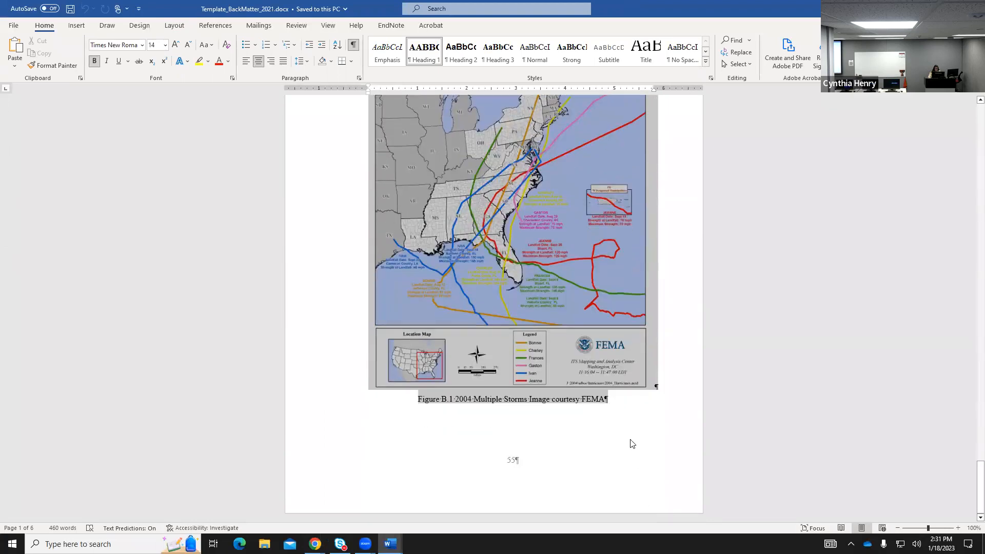
pyautogui.moveTo(622, 428); pyautogui.dragTo(622, 428)
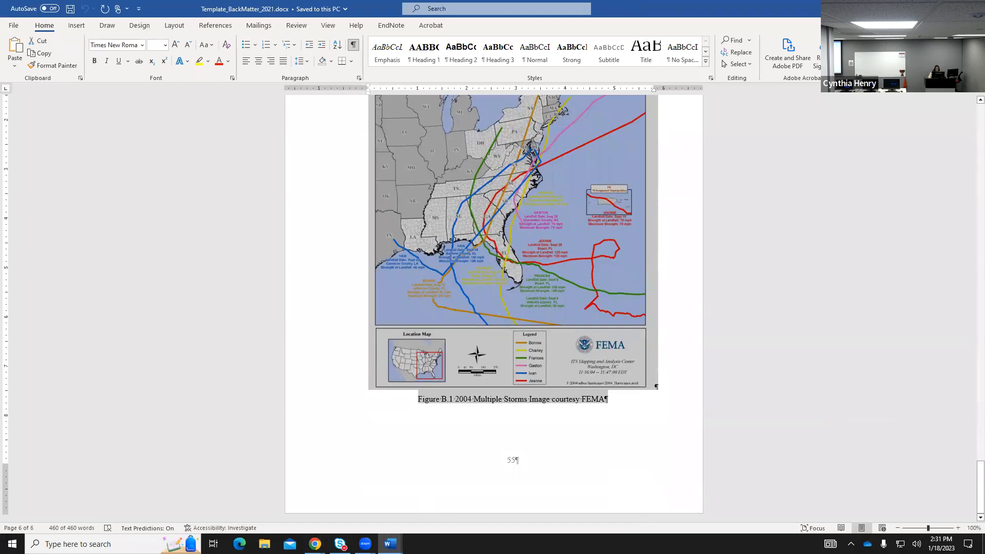
pyautogui.moveTo(390, 543)
pyautogui.click(473, 512)
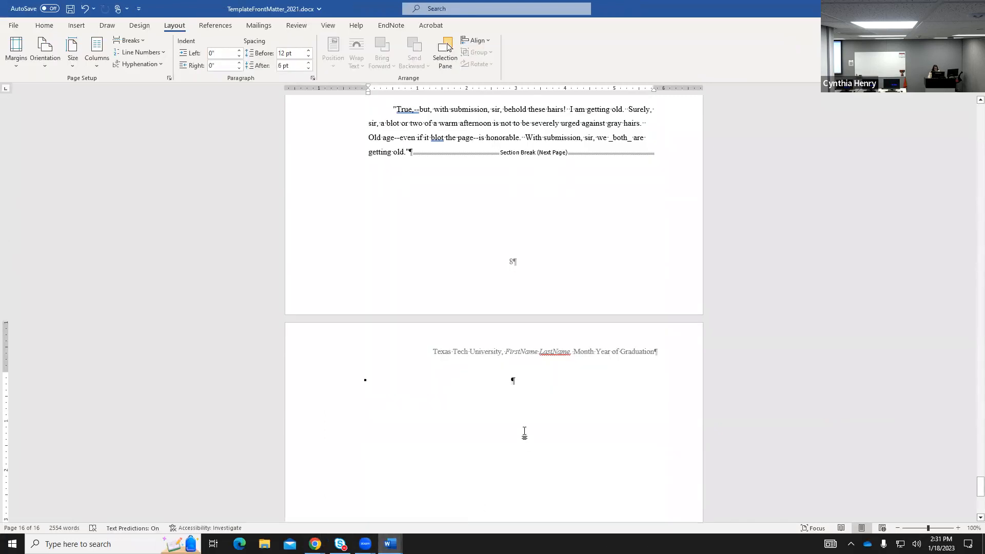
# Paste the back matter on the new page, bringing the document to 21 pages and 3014 words.
pyautogui.hotkey('ctrl', 'v')
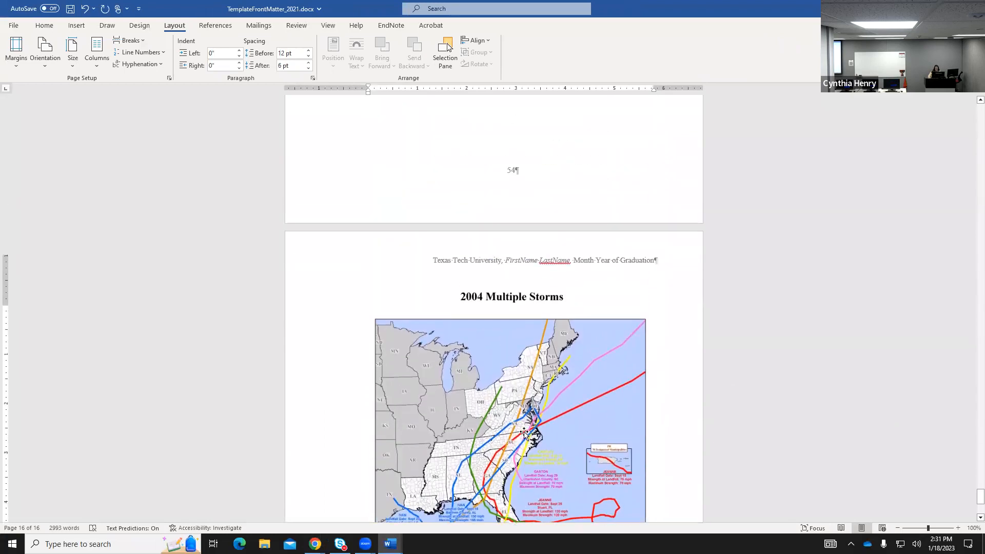
pyautogui.scroll(15, 524, 432)
pyautogui.scroll(20, 524, 433)
pyautogui.scroll(10, 526, 435)
pyautogui.scroll(15, 525, 433)
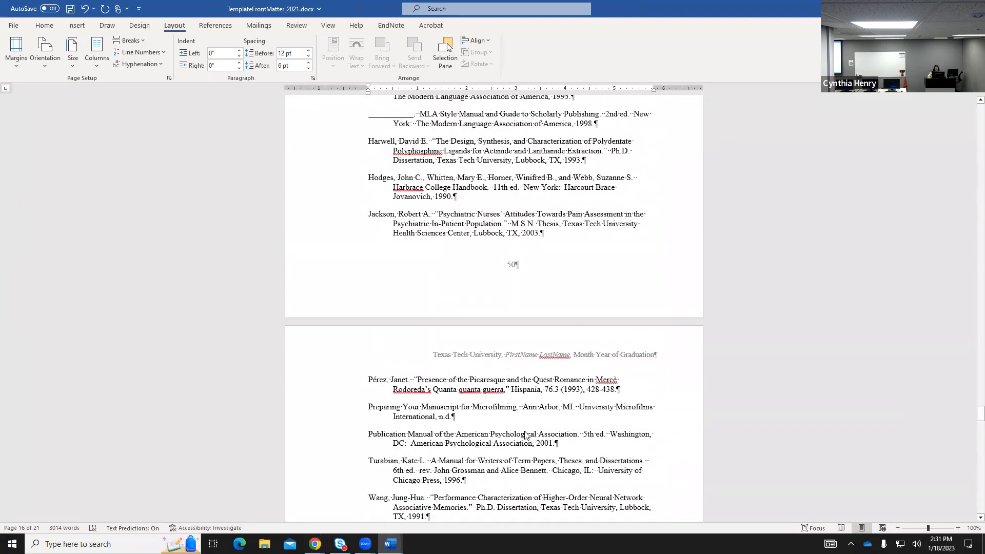
pyautogui.scroll(4, 526, 433)
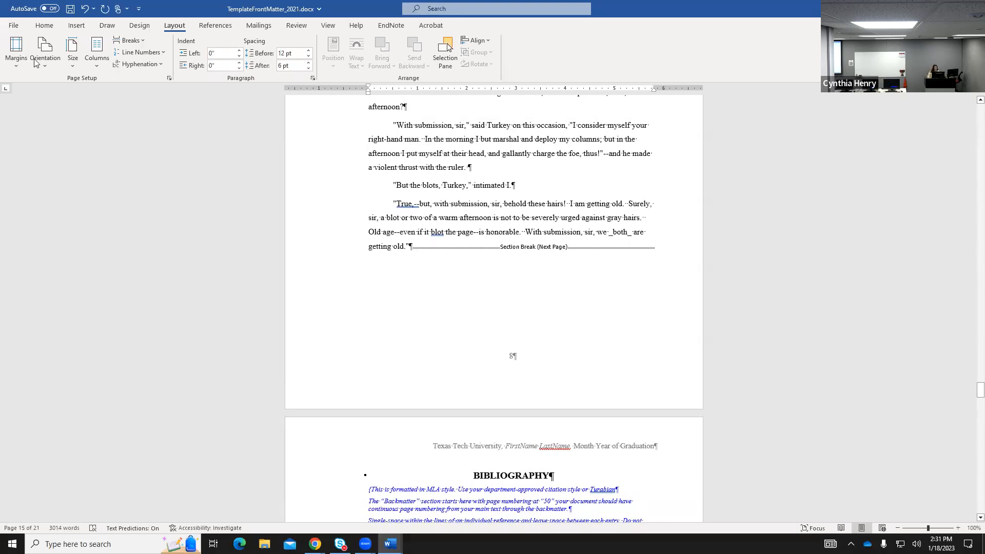
# Save the combined document to Downloads as 'example spring 2023.docx'.
pyautogui.click(13, 26)
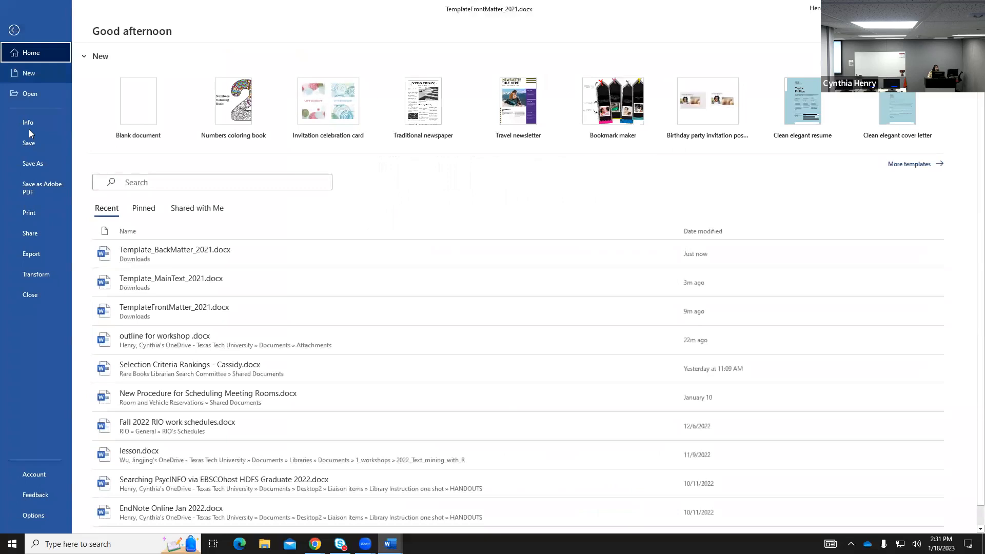
pyautogui.click(32, 163)
pyautogui.click(364, 77)
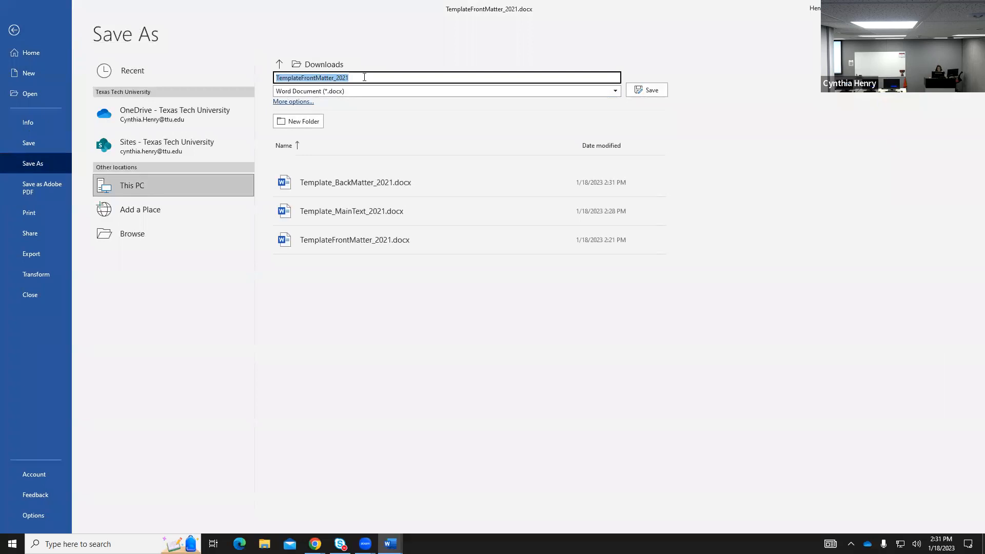
pyautogui.write('exam')
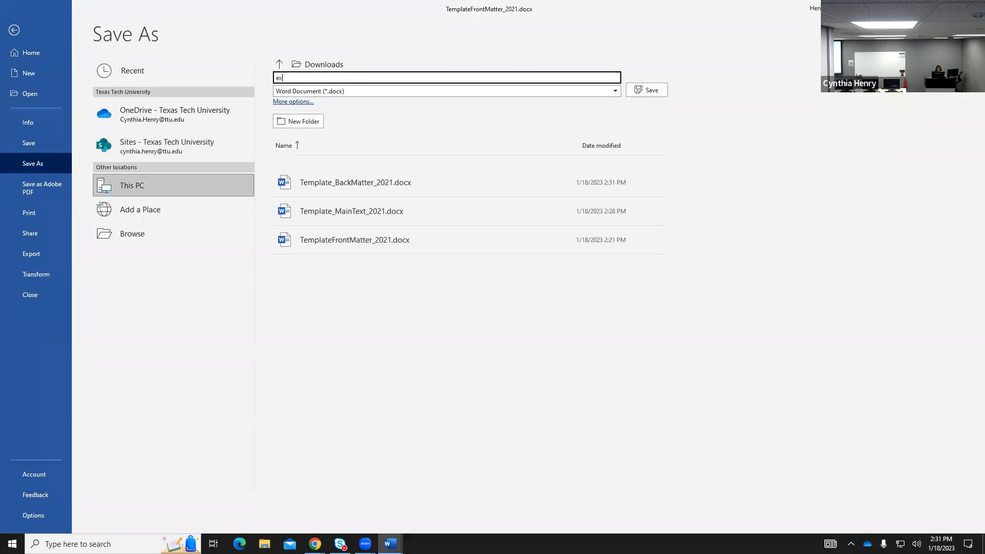
pyautogui.write('ple spring 2023')
pyautogui.click(662, 92)
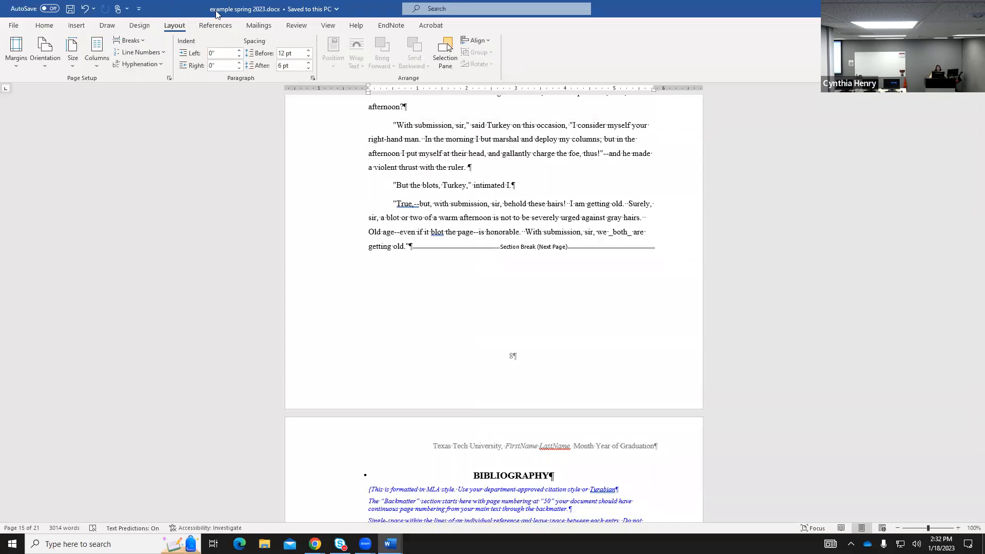
pyautogui.moveTo(390, 544)
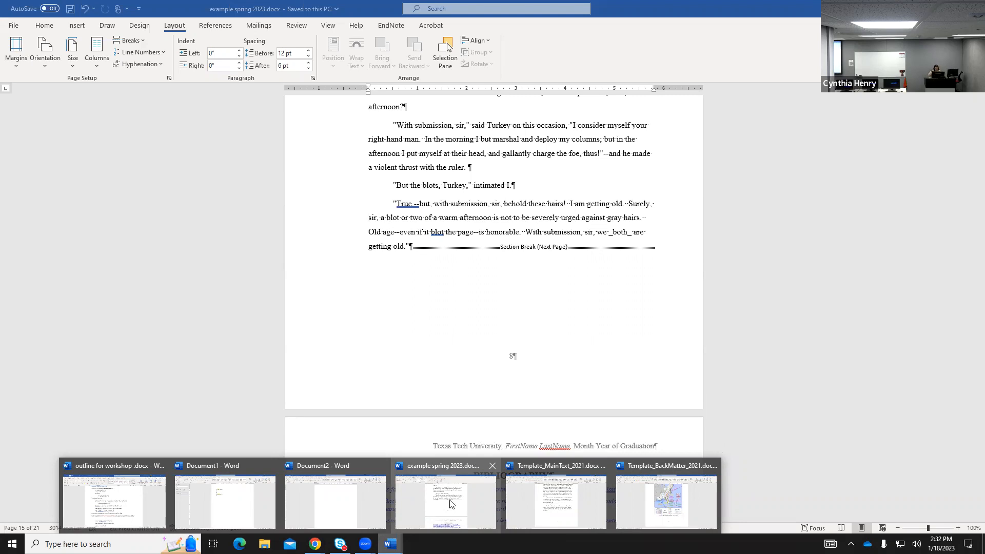
pyautogui.scroll(8, 579, 338)
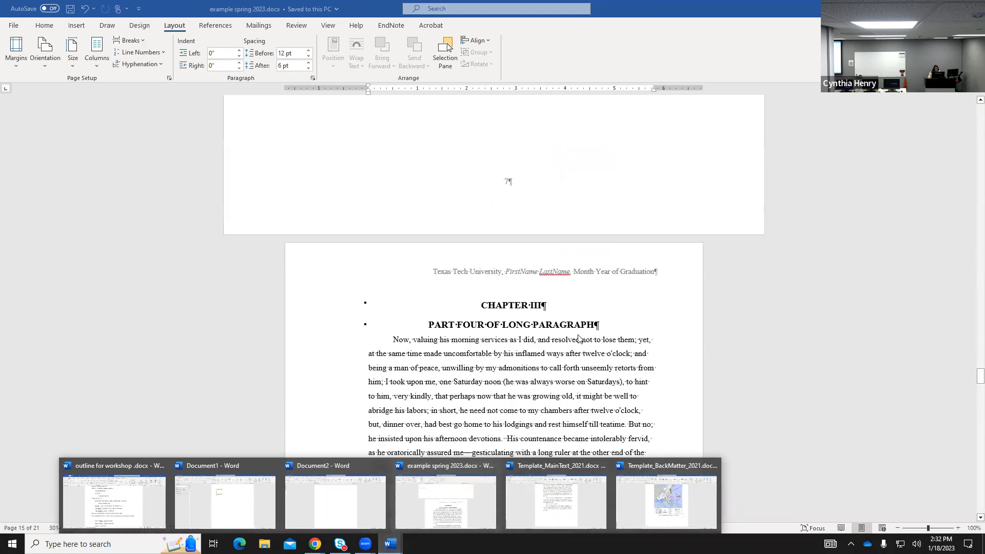
pyautogui.scroll(12, 579, 339)
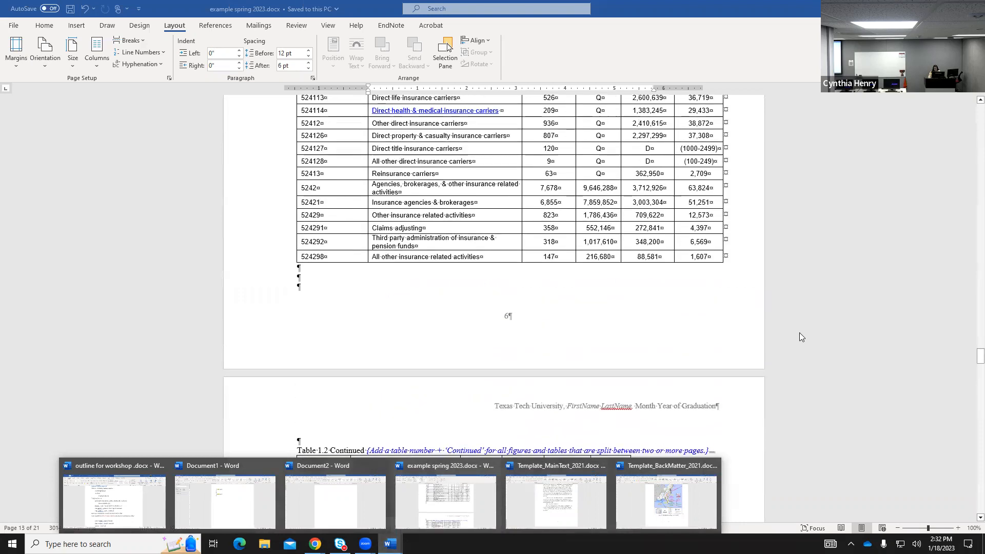
pyautogui.scroll(12, 799, 337)
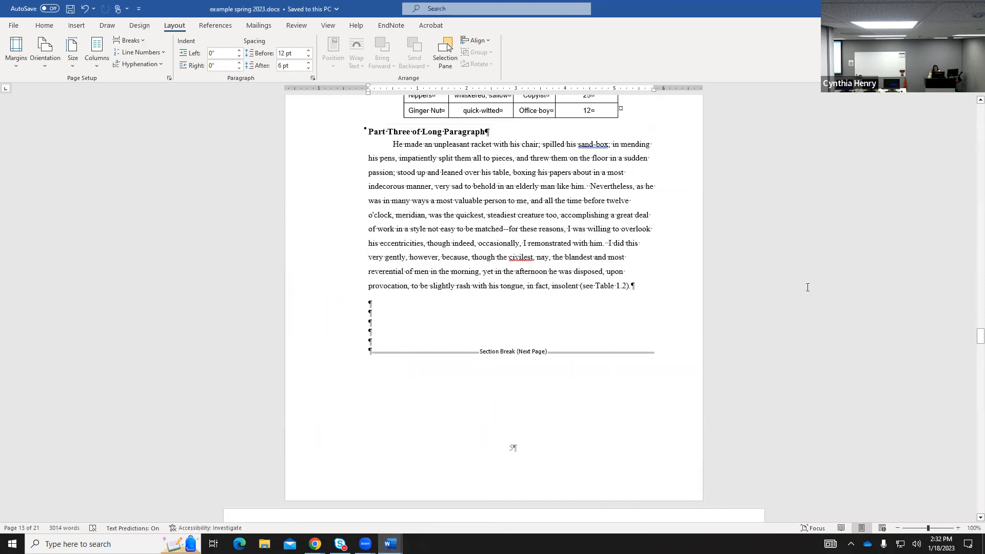
pyautogui.scroll(3, 807, 287)
pyautogui.click(488, 311)
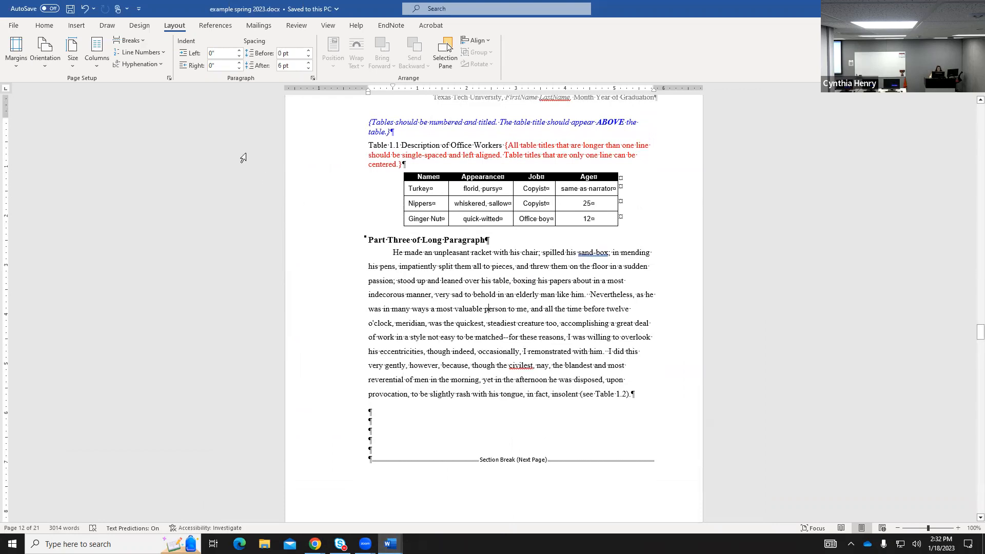
pyautogui.click(313, 79)
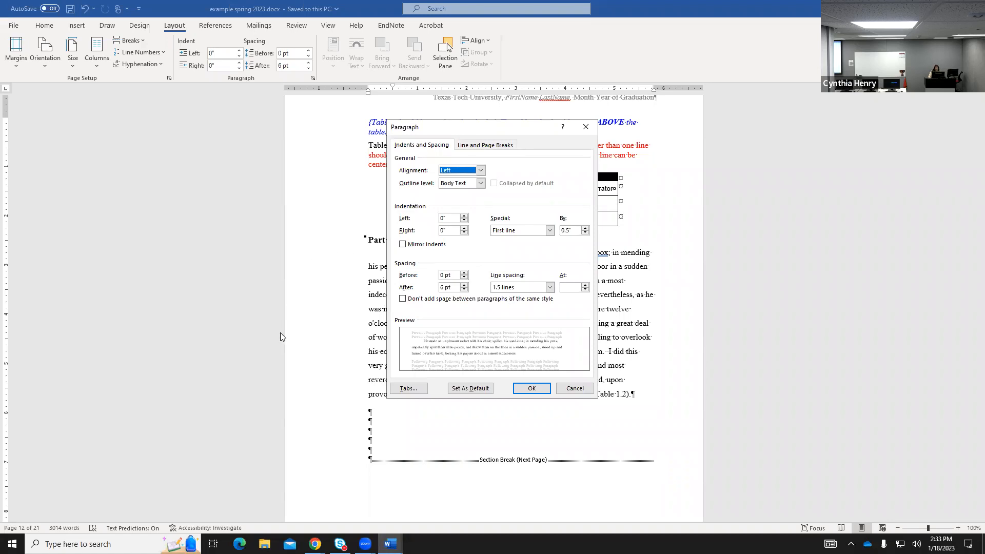
pyautogui.click(523, 391)
pyautogui.moveTo(315, 543)
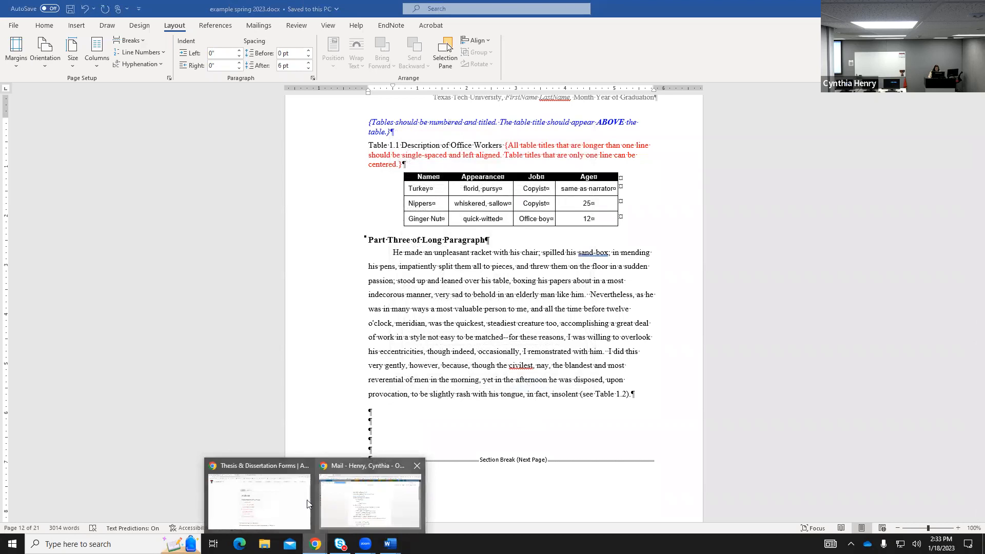
# Open the Styles tutorial in a new tab, then browse Academic Progress > What You Need To Know.
pyautogui.click(257, 492)
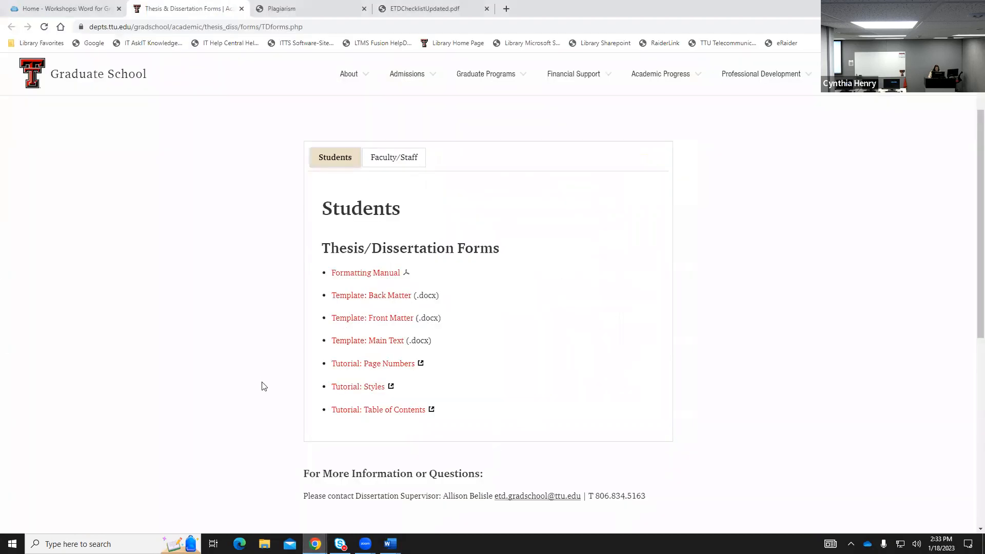
pyautogui.click(354, 392)
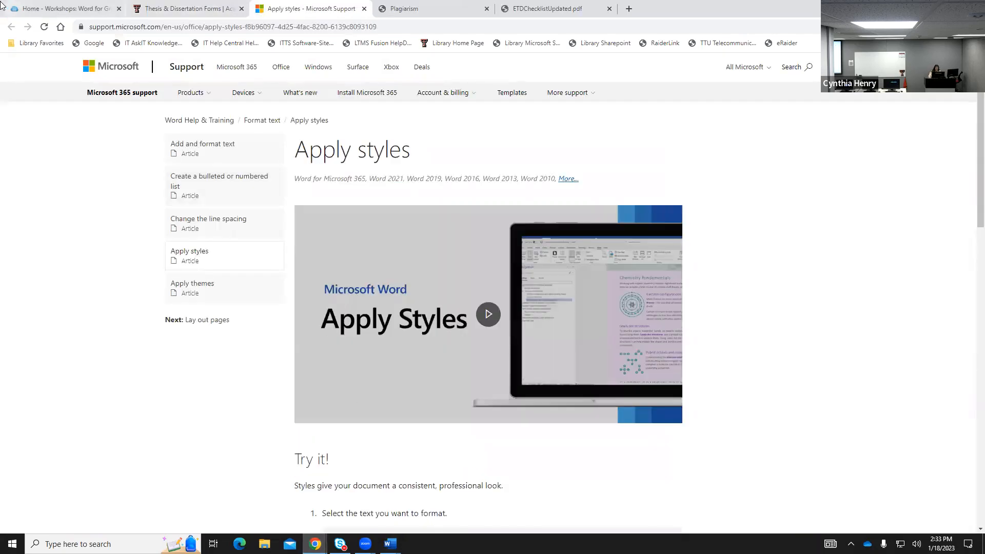
pyautogui.click(197, 9)
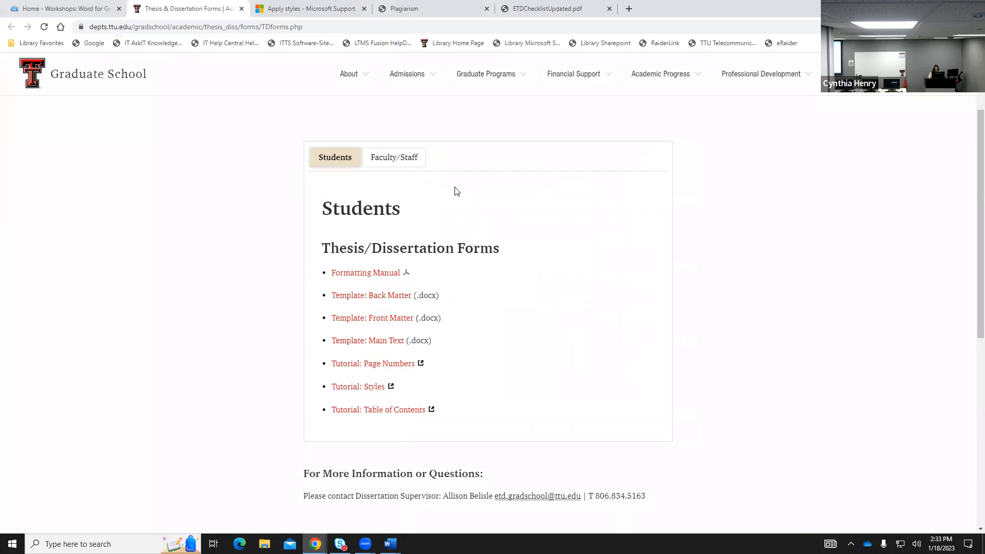
pyautogui.click(670, 77)
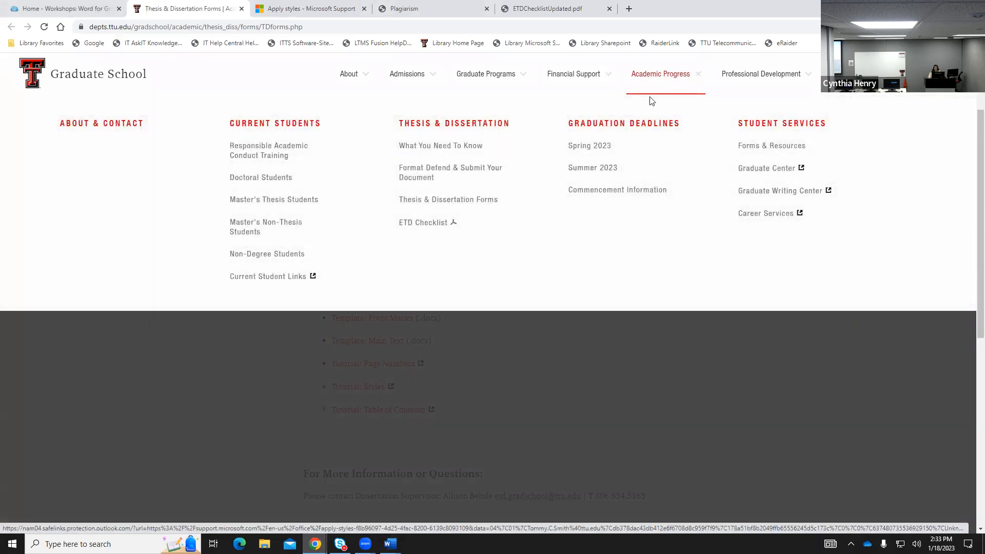
pyautogui.click(447, 148)
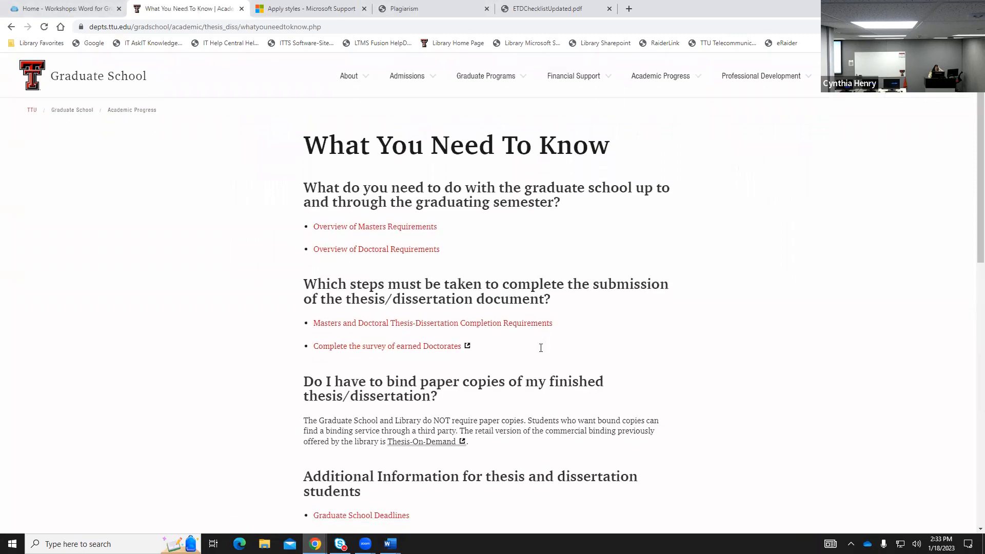
pyautogui.scroll(-3, 541, 348)
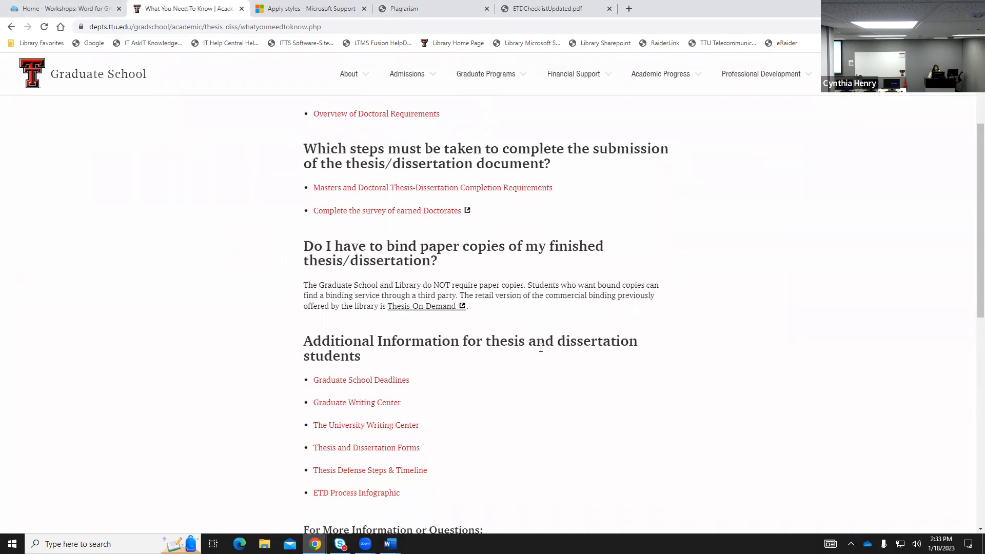
pyautogui.scroll(-2, 541, 348)
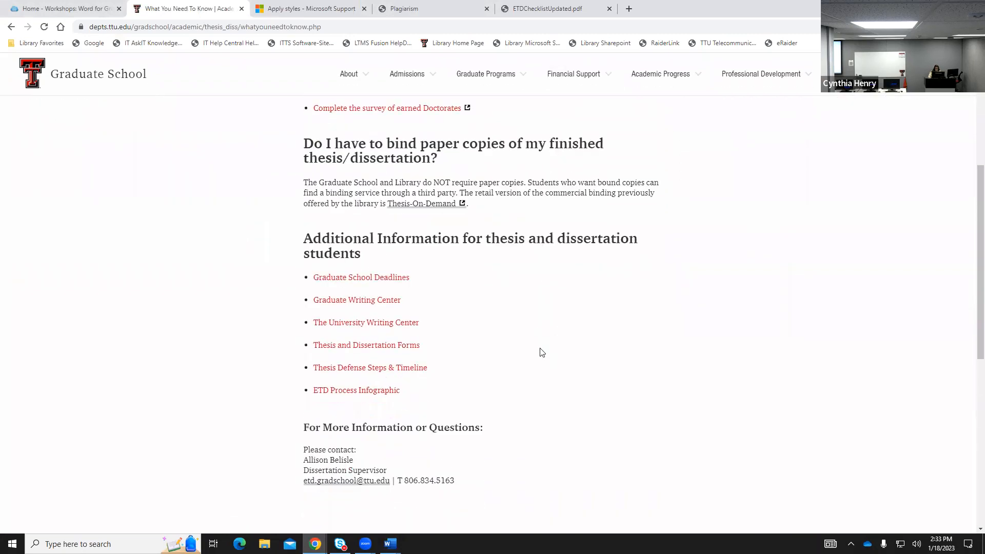
pyautogui.scroll(1, 542, 352)
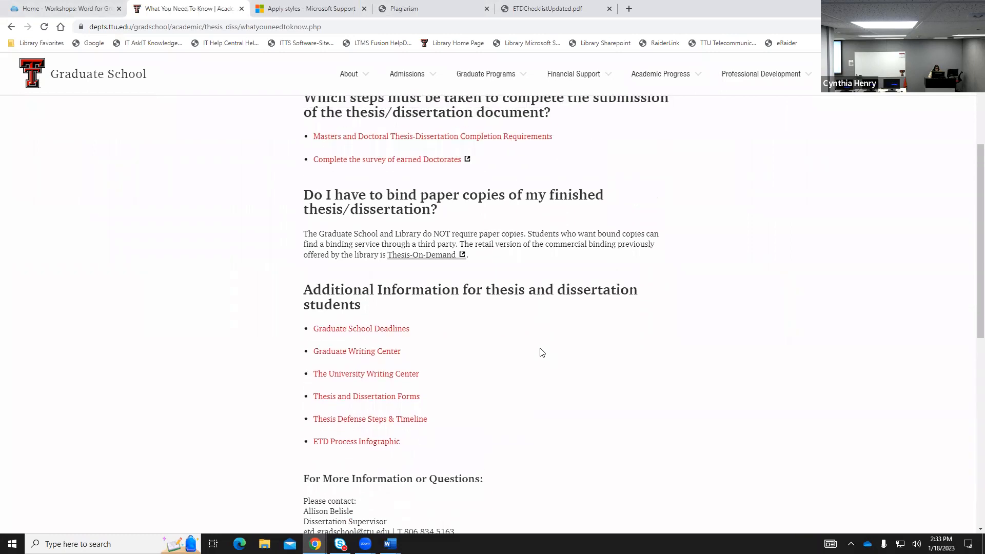
pyautogui.scroll(4, 541, 352)
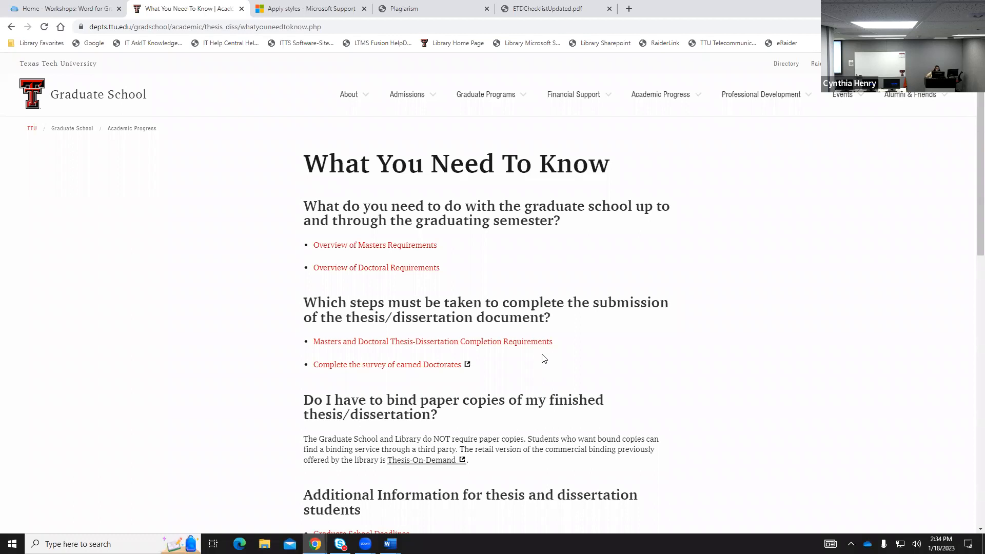
# Jump to the 'What is a style guide?' section on page 4 of the formatting manual PDF.
pyautogui.click(362, 8)
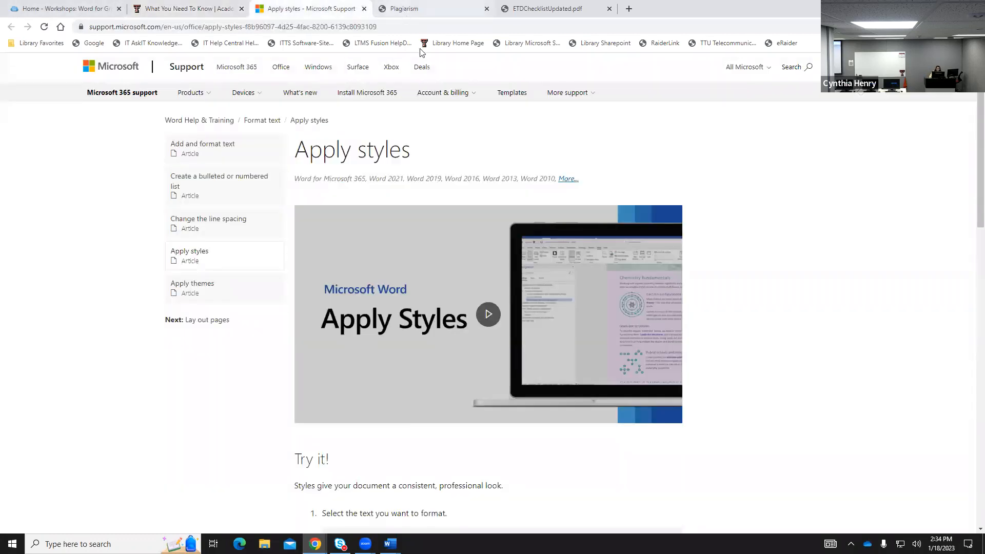
pyautogui.click(406, 11)
pyautogui.scroll(3, 602, 341)
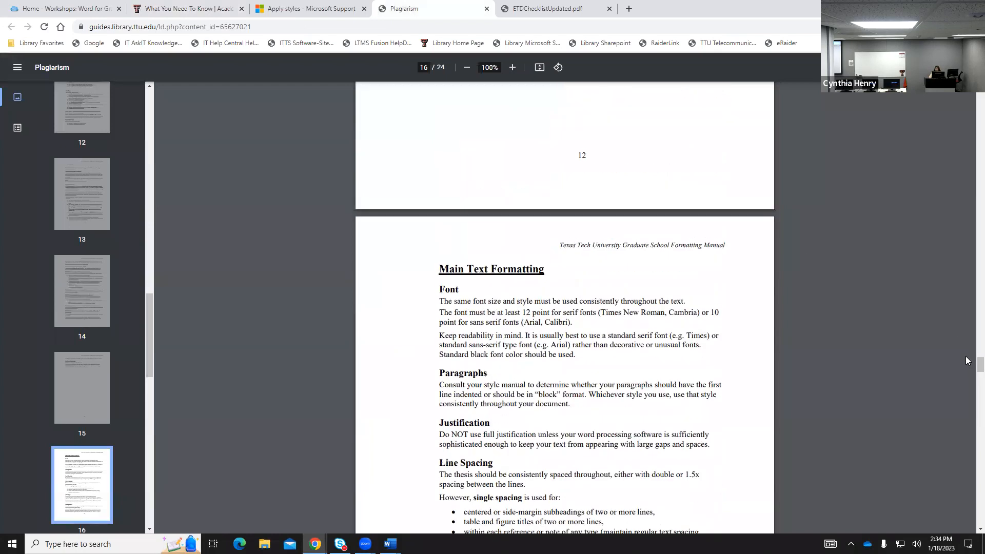
pyautogui.moveTo(980, 365); pyautogui.dragTo(955, 157)
pyautogui.scroll(20, 955, 156)
pyautogui.scroll(-10, 649, 385)
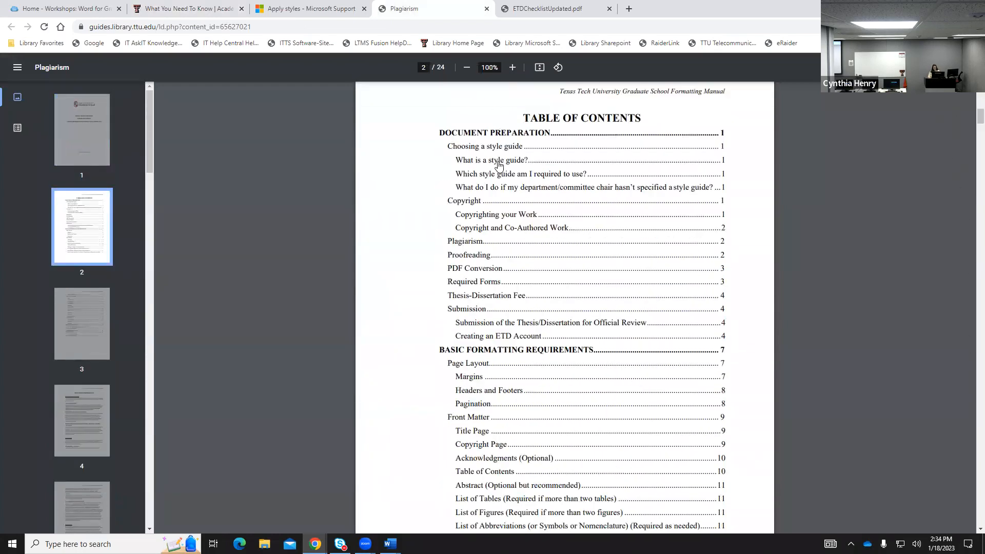
pyautogui.click(497, 165)
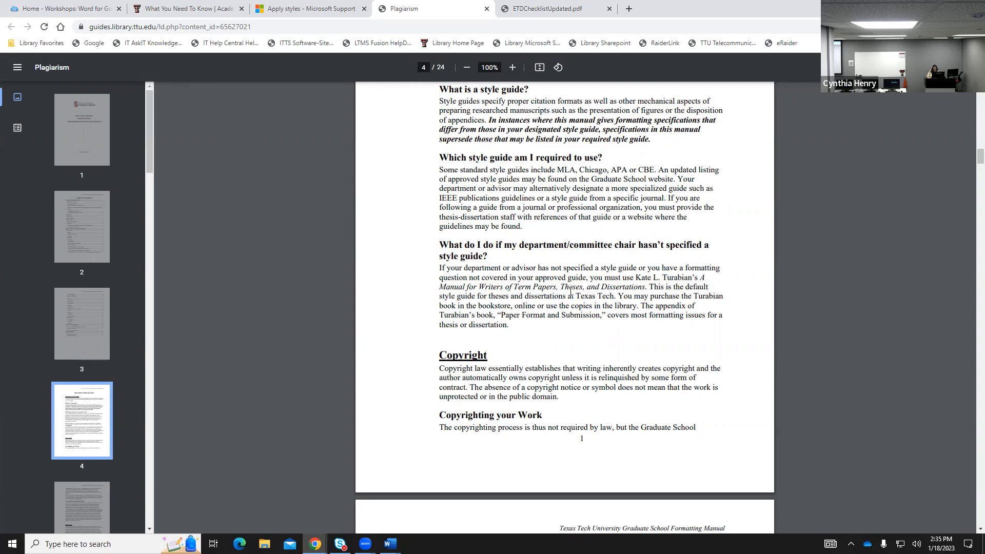
# Jump from the manual's contents to the Font rules on page 16, then return to the thesis in Word.
pyautogui.scroll(-4, 608, 260)
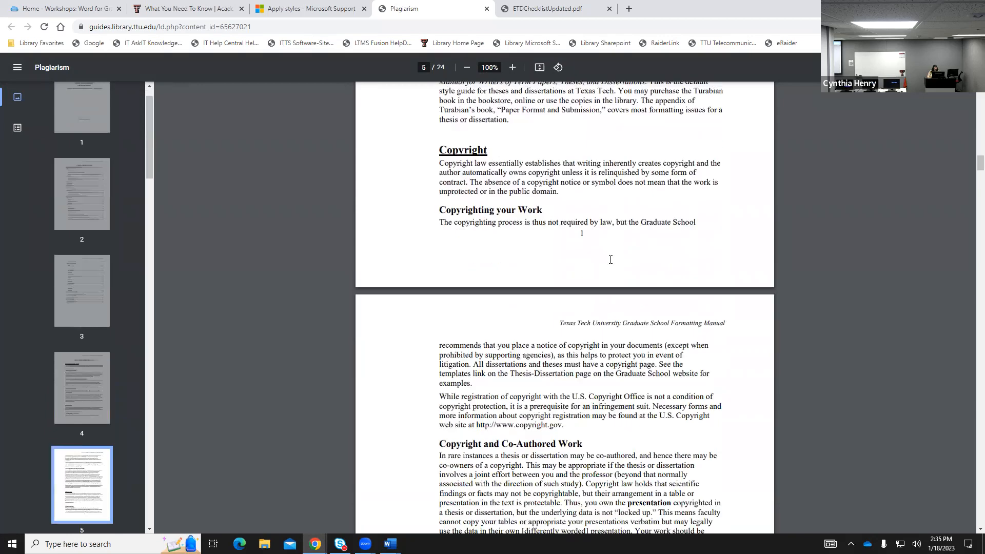
pyautogui.click(978, 176)
pyautogui.middleClick(838, 201)
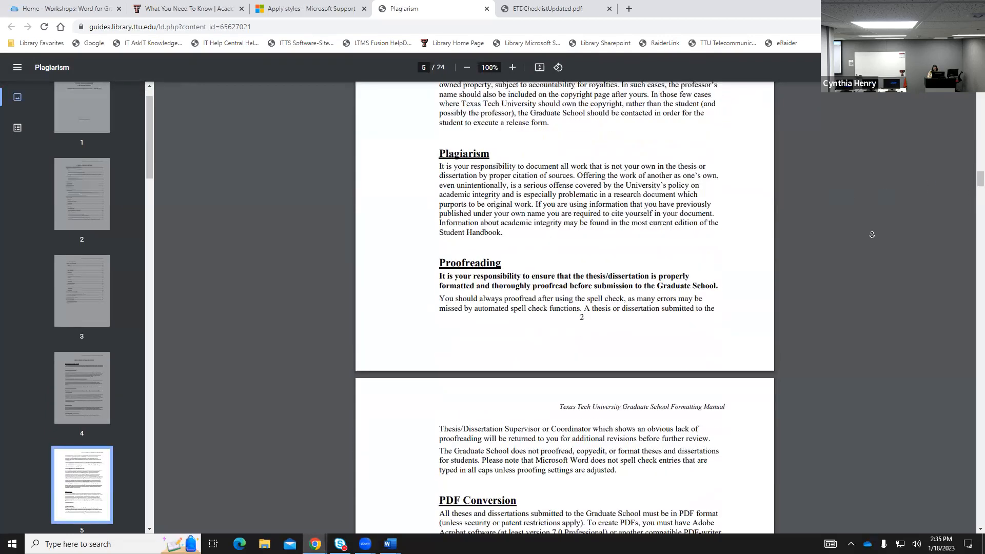
pyautogui.scroll(15, 872, 233)
pyautogui.scroll(6, 873, 237)
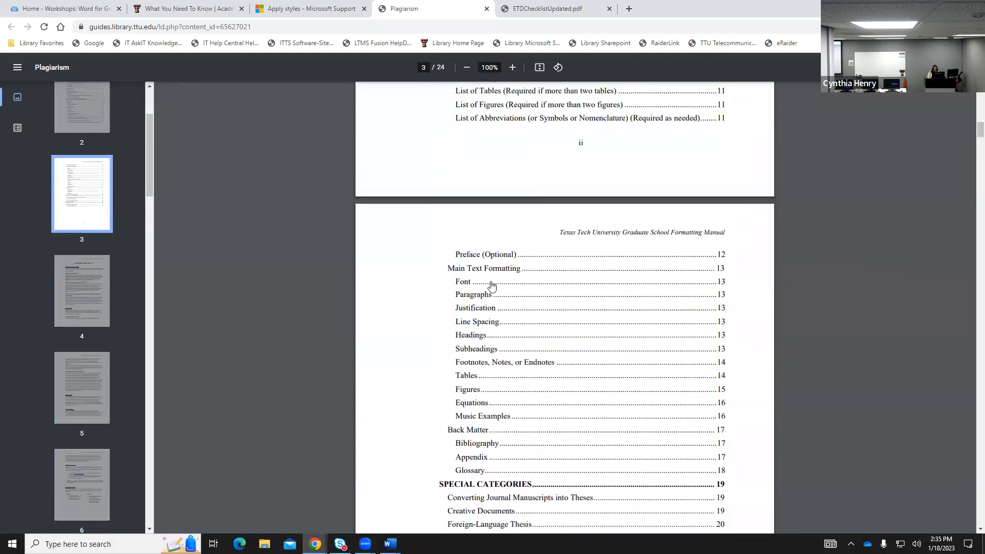
pyautogui.click(463, 283)
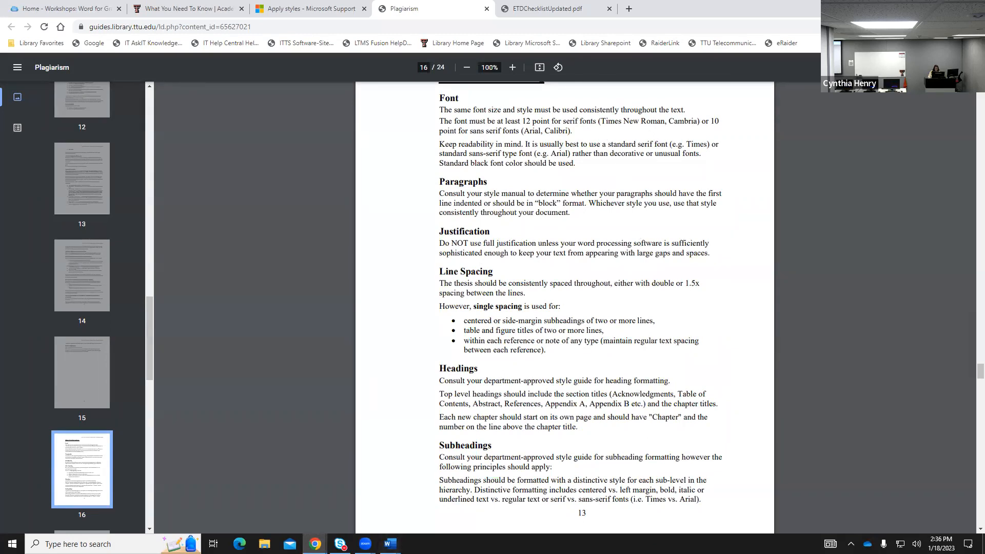
pyautogui.click(390, 544)
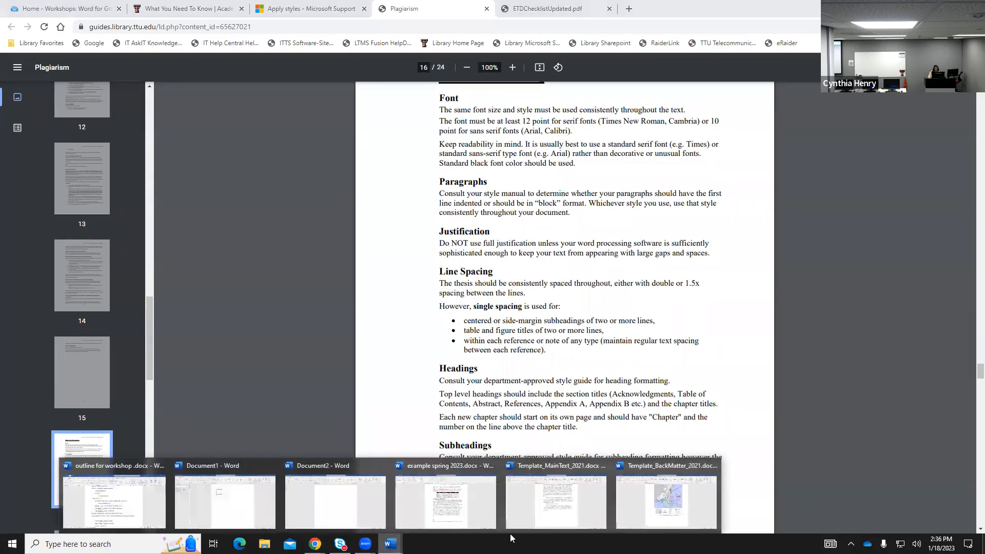
pyautogui.click(483, 513)
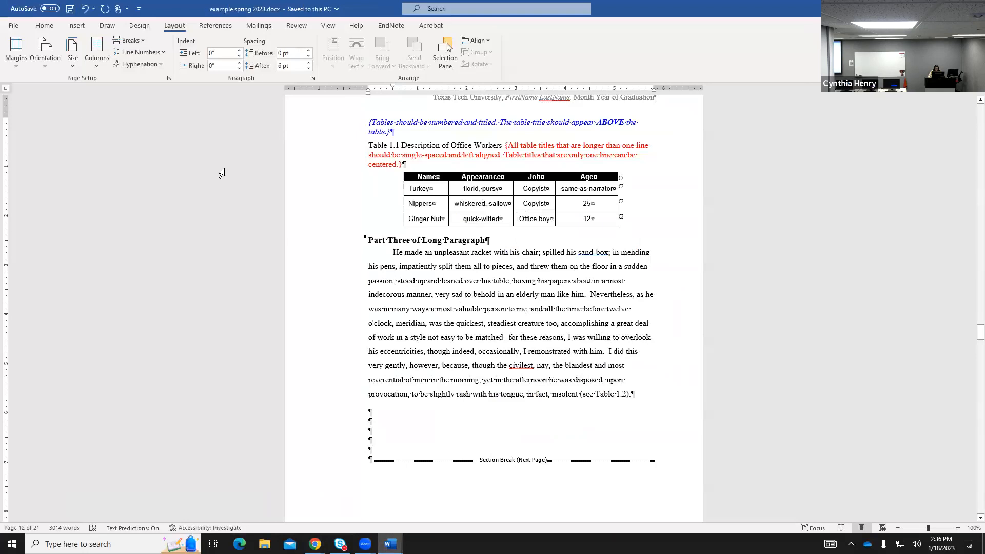
# Show the Home ribbon and scroll the thesis from its title page through the front matter.
pyautogui.click(44, 25)
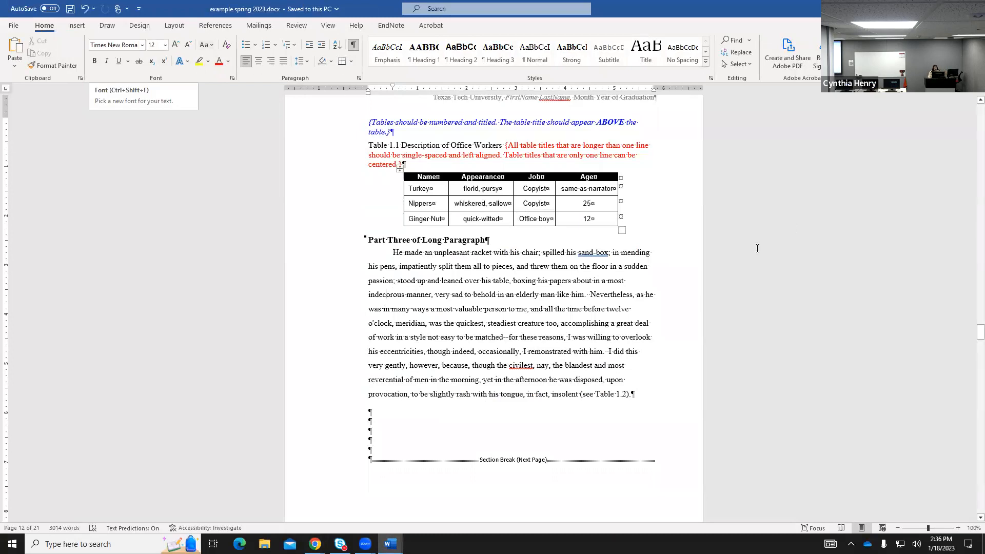
pyautogui.moveTo(970, 332); pyautogui.dragTo(963, 128)
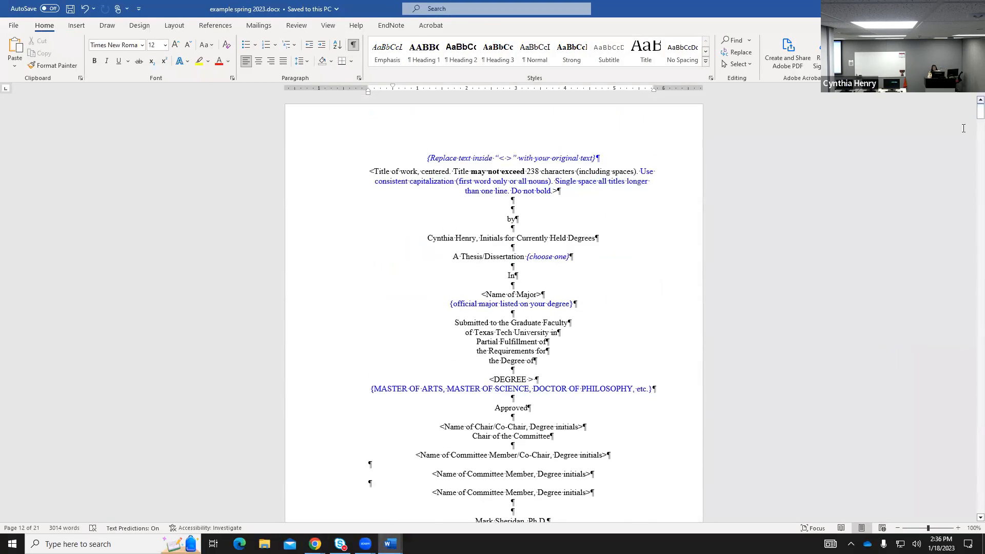
pyautogui.scroll(-8, 728, 431)
pyautogui.scroll(-20, 707, 439)
pyautogui.scroll(-12, 707, 436)
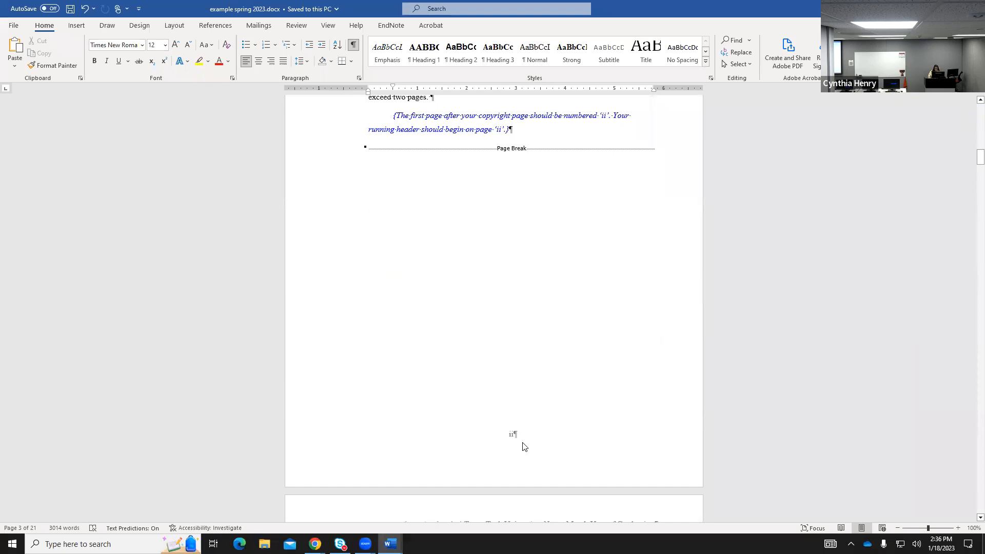
pyautogui.scroll(-1, 524, 447)
pyautogui.scroll(-20, 530, 424)
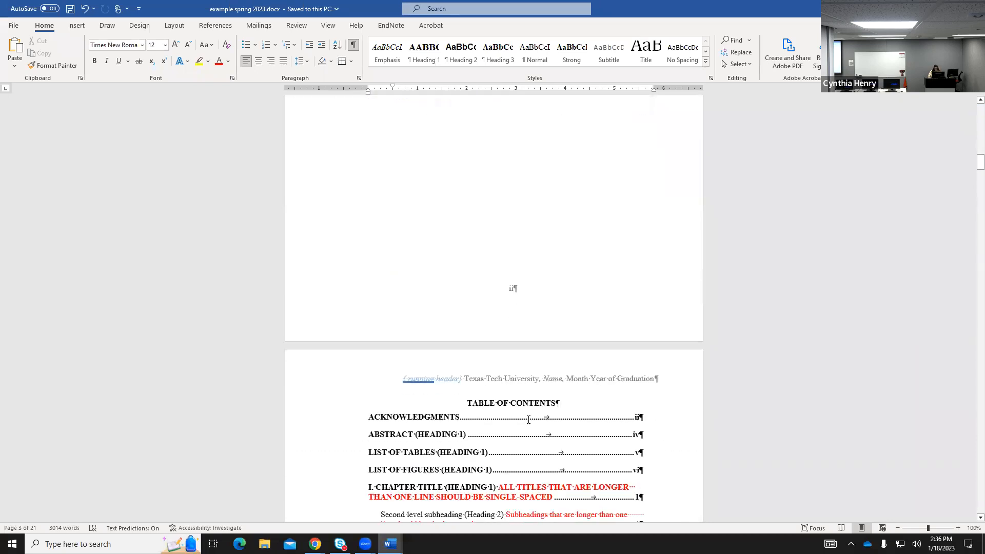
pyautogui.scroll(-20, 584, 437)
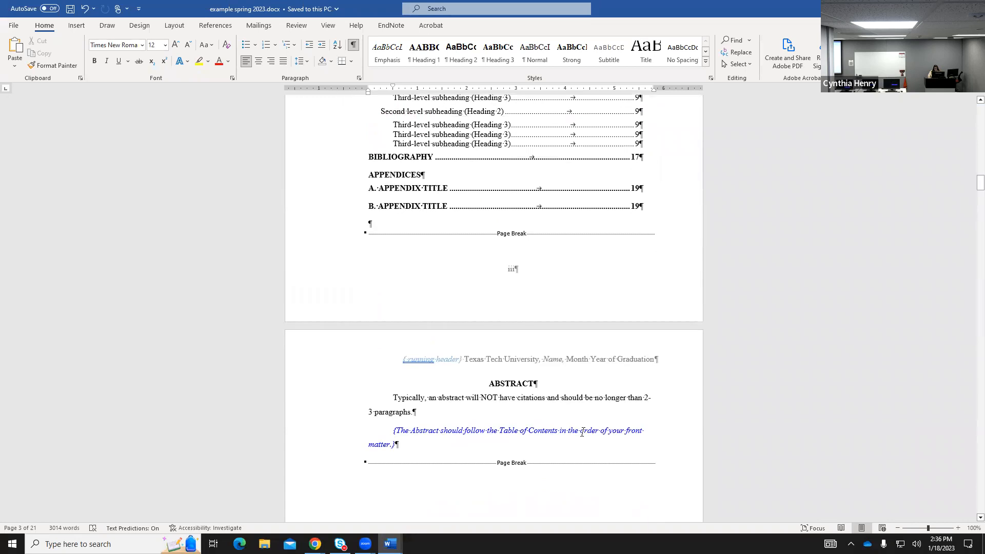
pyautogui.scroll(-20, 588, 426)
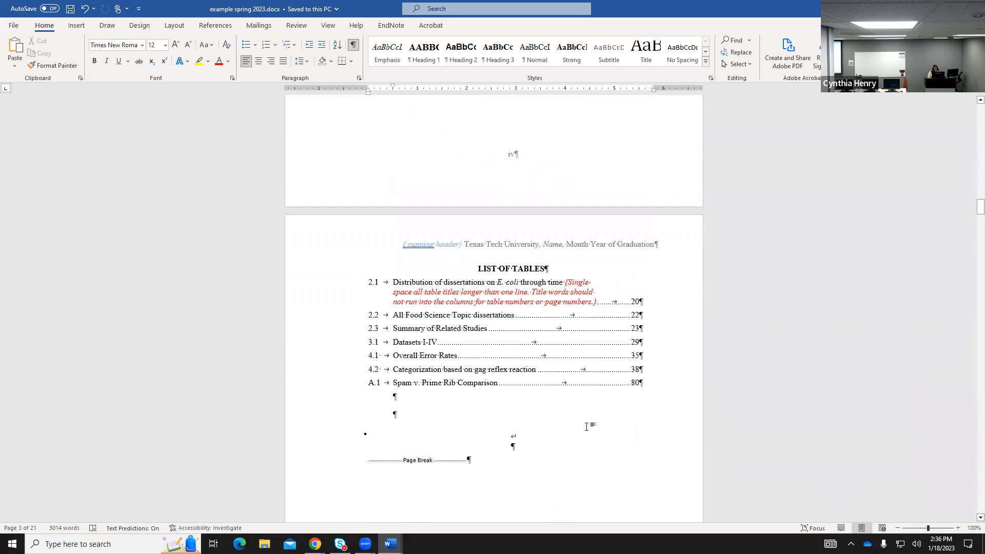
# Continue reviewing the chapters down to the reference list on page 50.
pyautogui.scroll(-20, 587, 427)
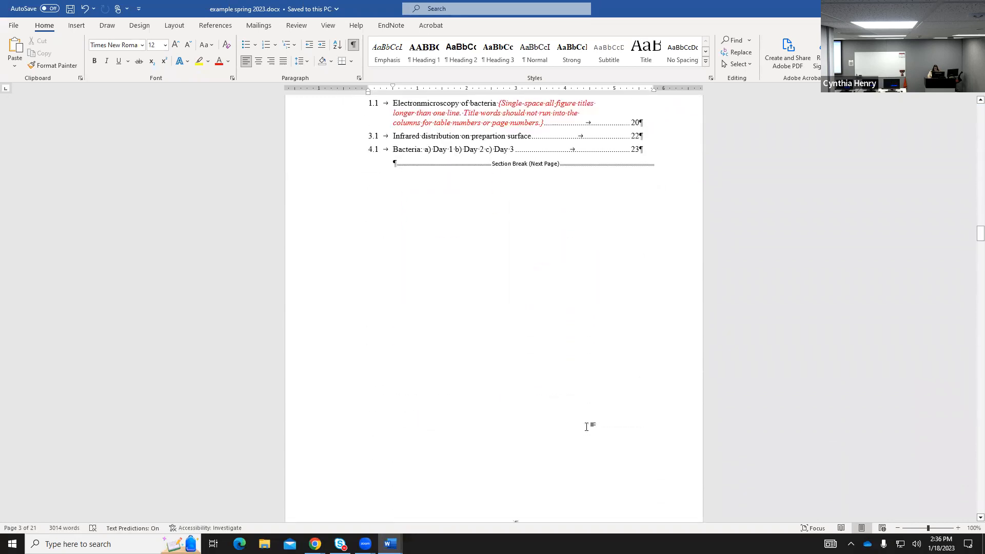
pyautogui.scroll(-8, 587, 426)
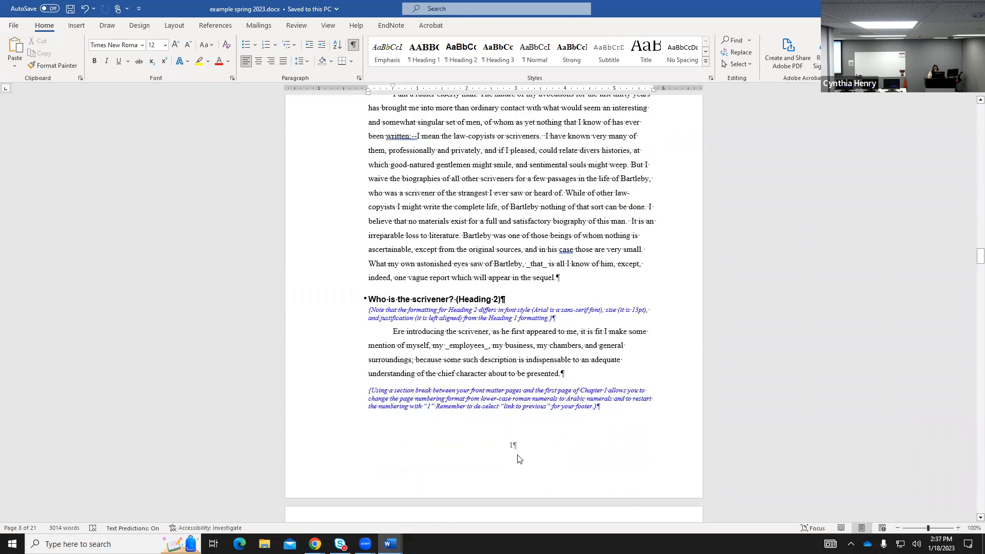
pyautogui.scroll(-15, 518, 458)
pyautogui.scroll(-15, 632, 436)
pyautogui.scroll(-15, 634, 437)
pyautogui.scroll(-15, 635, 438)
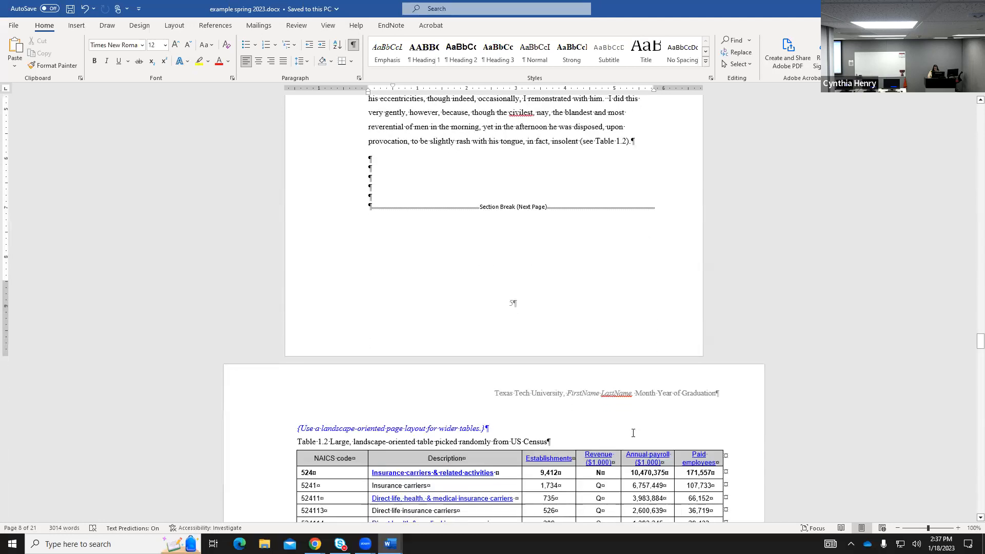
pyautogui.scroll(-15, 632, 434)
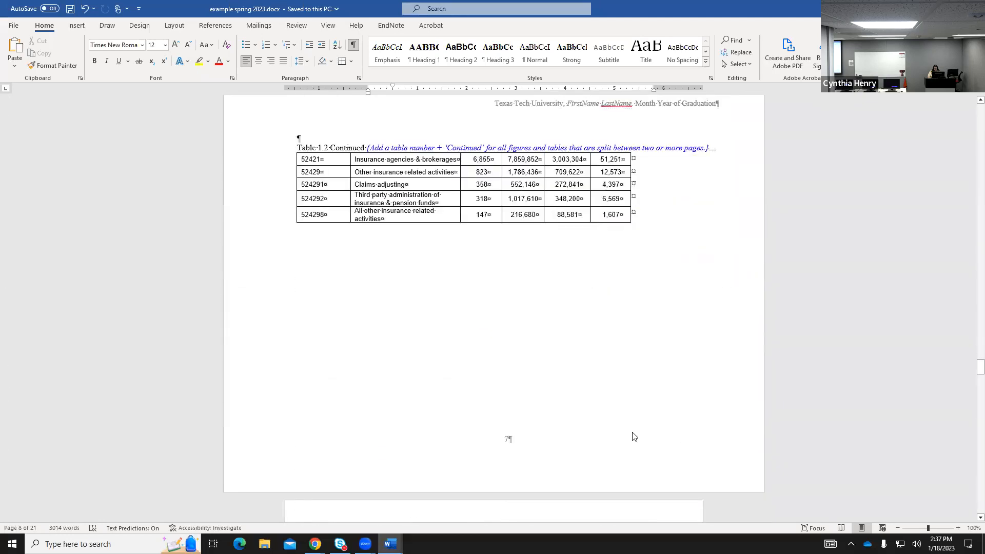
pyautogui.scroll(-10, 635, 437)
pyautogui.moveTo(971, 375); pyautogui.dragTo(971, 401)
pyautogui.scroll(-7, 579, 297)
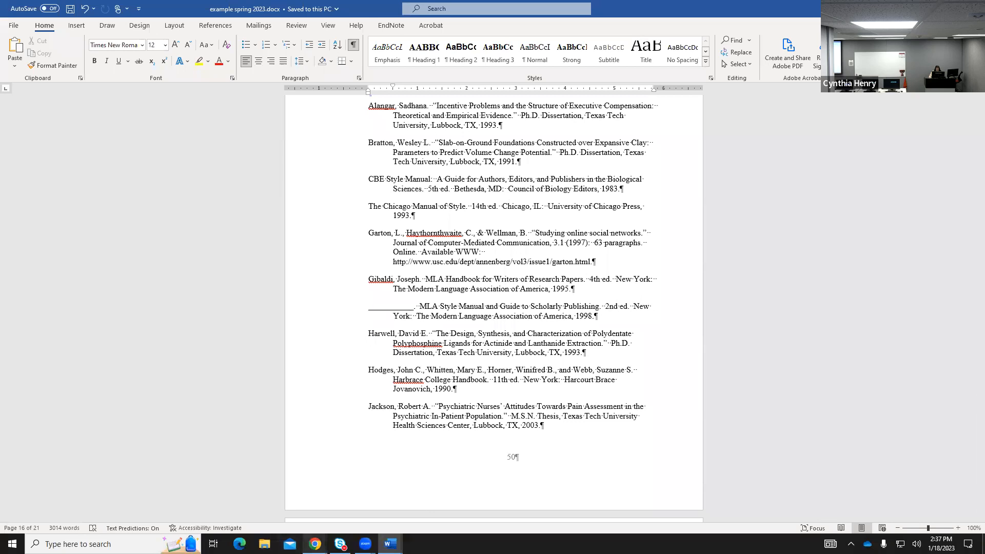
# Bring the manual back and scroll up to the Pagination rules on page 11.
pyautogui.moveTo(315, 543)
pyautogui.click(298, 498)
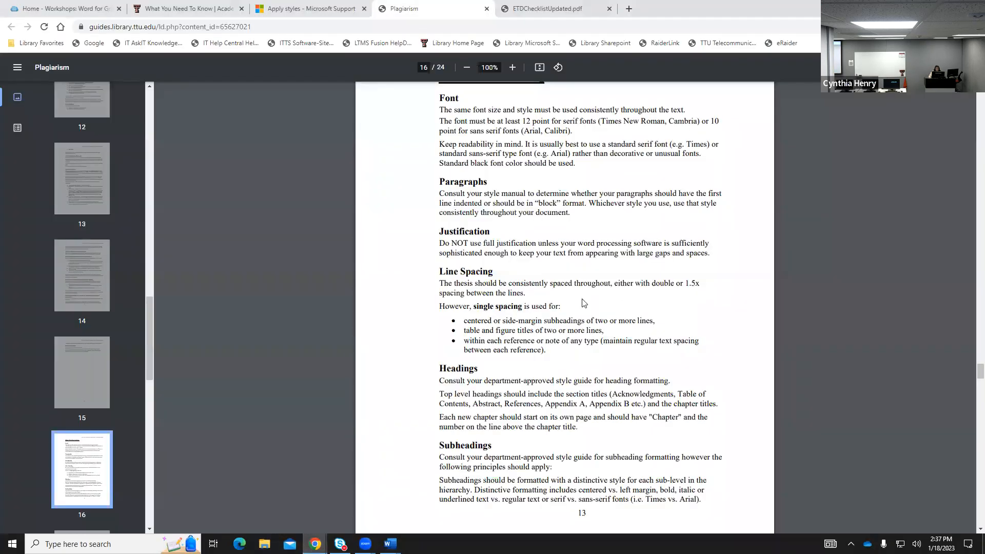
pyautogui.scroll(10, 594, 281)
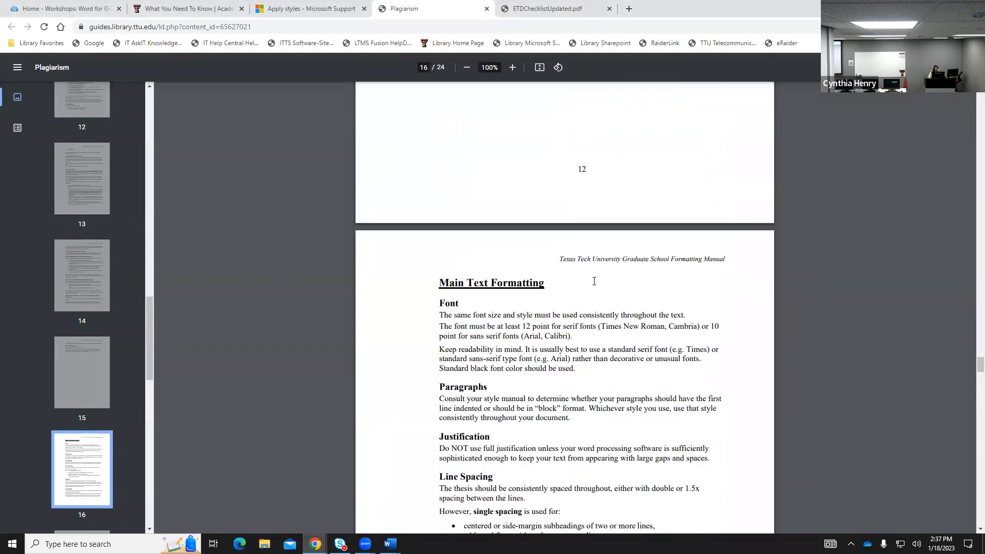
pyautogui.scroll(15, 594, 281)
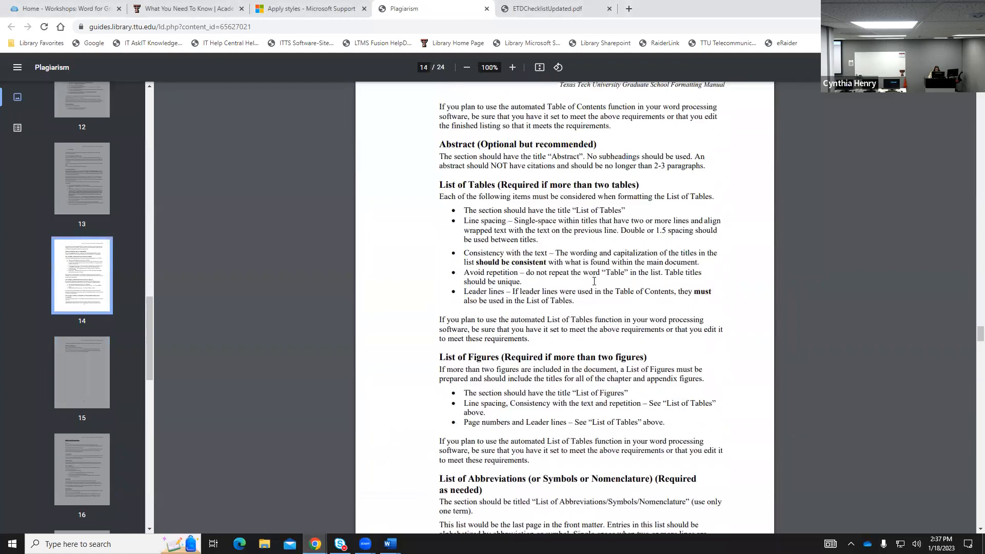
pyautogui.scroll(15, 594, 281)
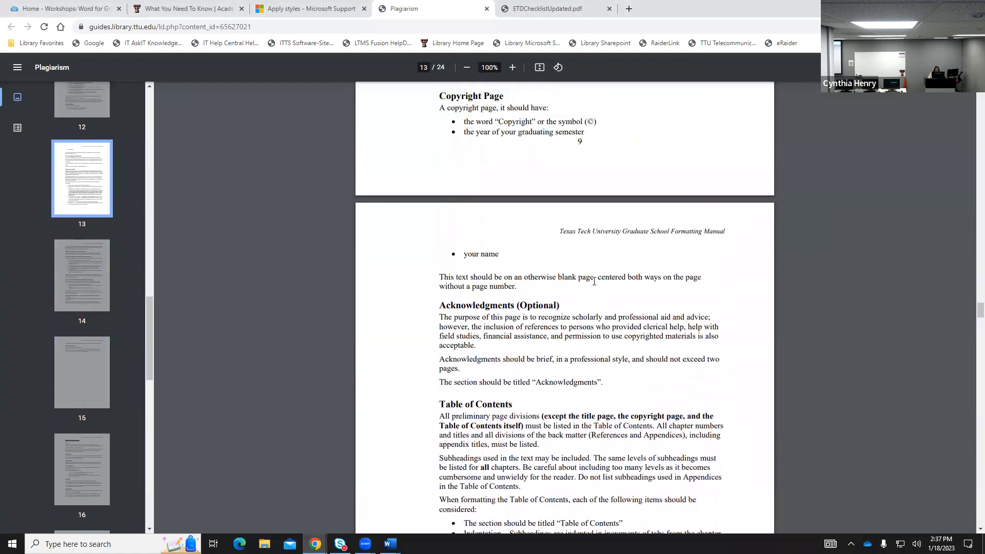
pyautogui.scroll(15, 594, 281)
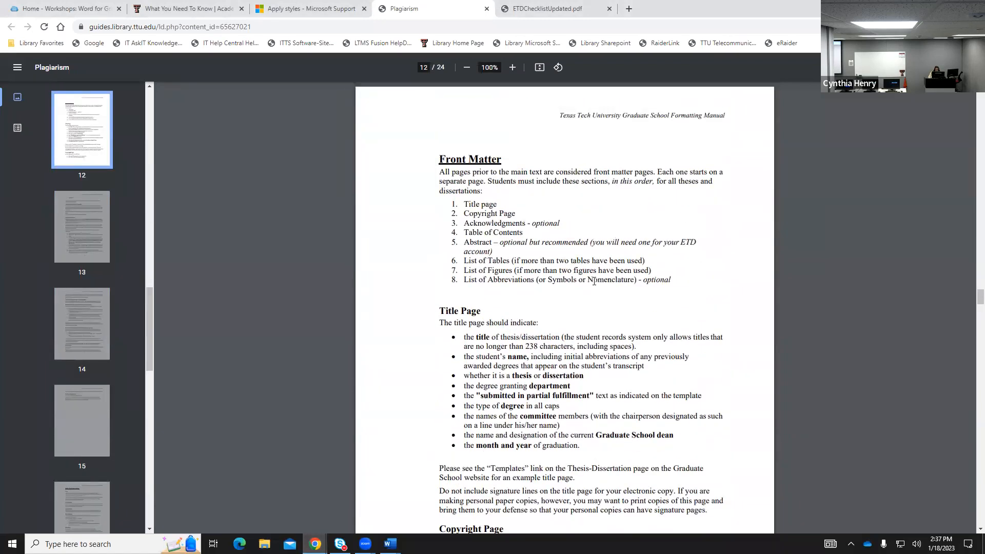
pyautogui.scroll(-4, 594, 281)
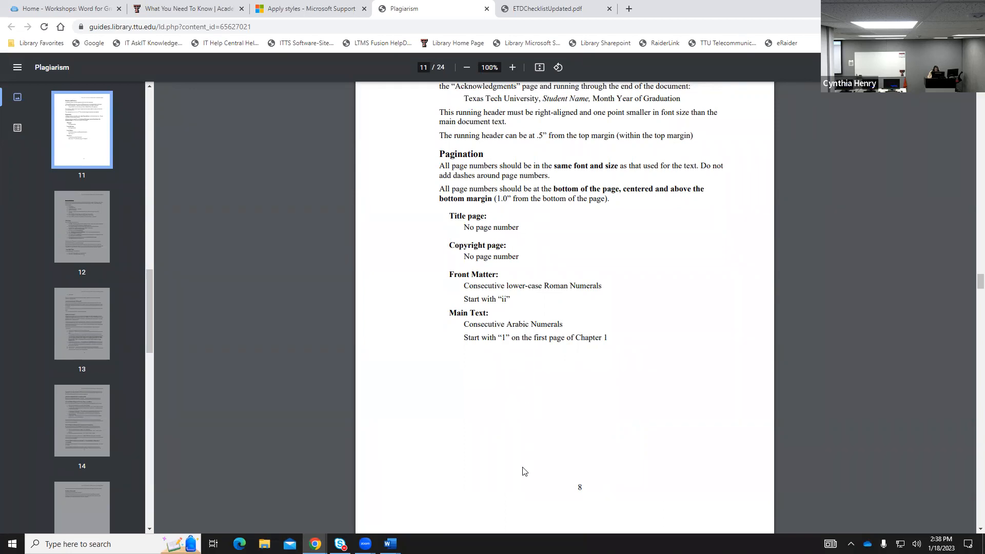
# Return to the thesis and open the page 8 footer just before the Bibliography for editing.
pyautogui.moveTo(390, 544)
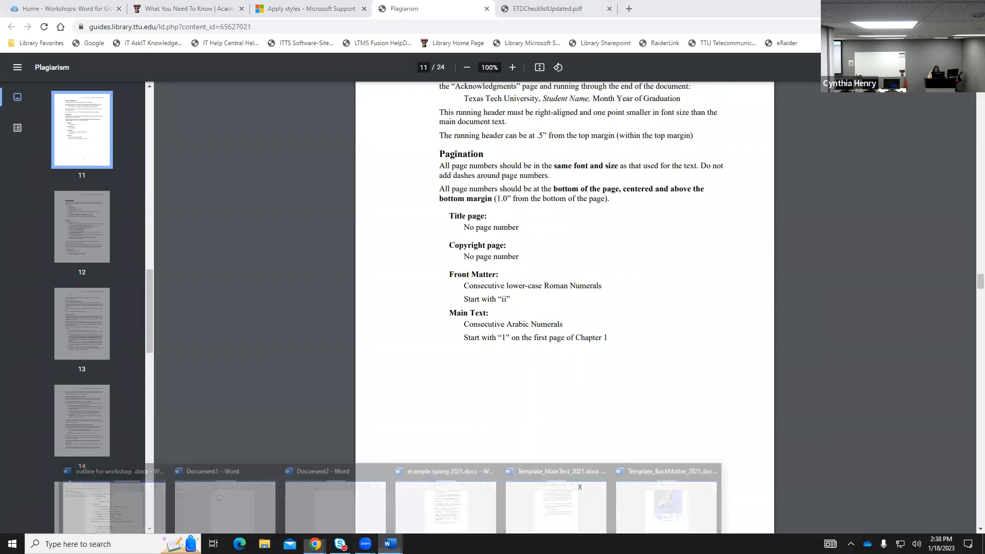
pyautogui.click(466, 510)
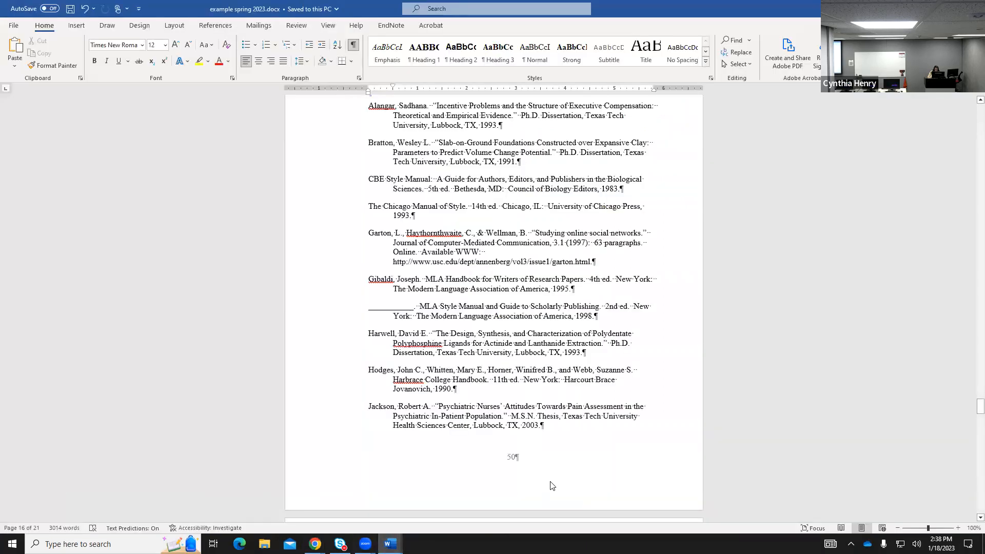
pyautogui.scroll(1, 551, 476)
pyautogui.scroll(7, 551, 476)
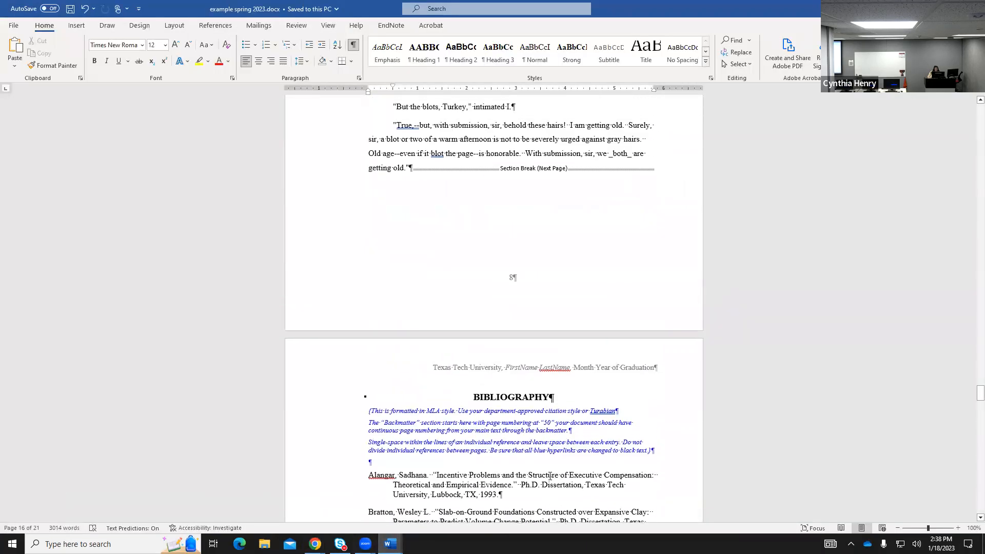
pyautogui.click(512, 304)
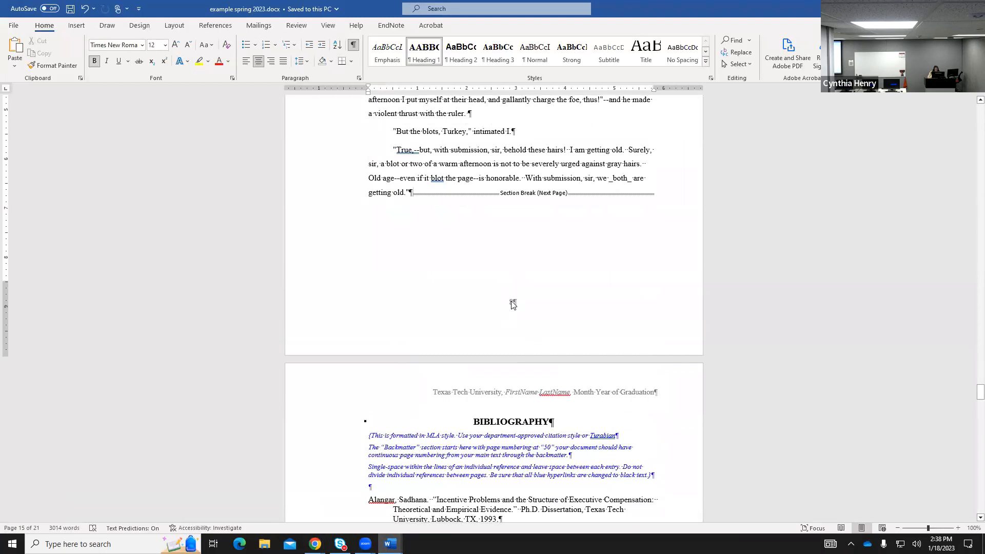
pyautogui.doubleClick(513, 305)
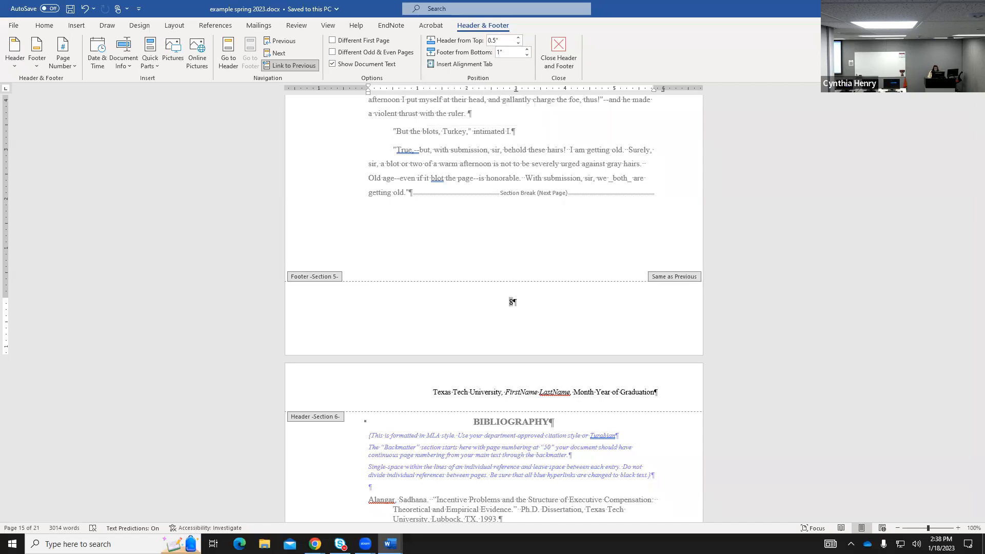
# Switch to the manual and scroll to the Headers and Footers rules on page 11.
pyautogui.moveTo(315, 544)
pyautogui.click(285, 508)
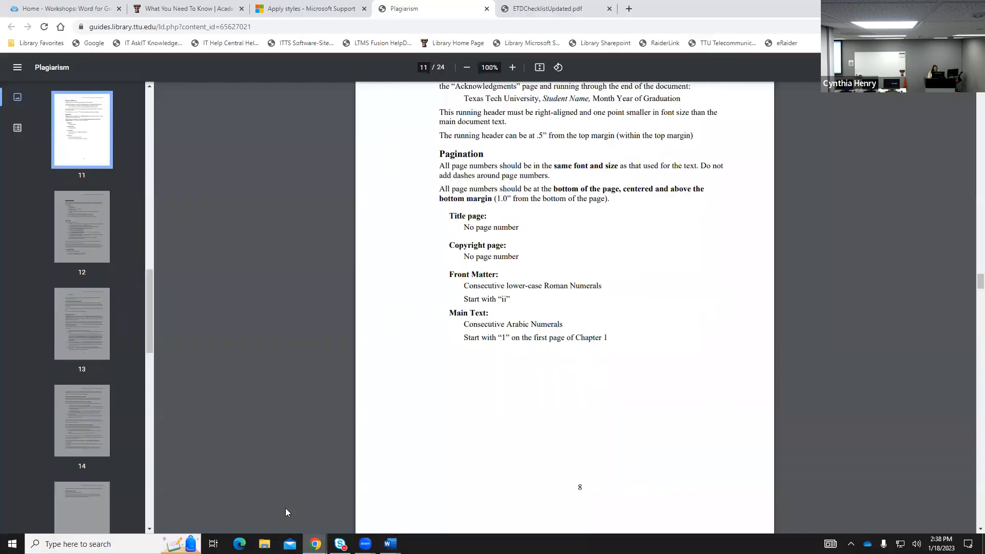
pyautogui.scroll(4, 642, 283)
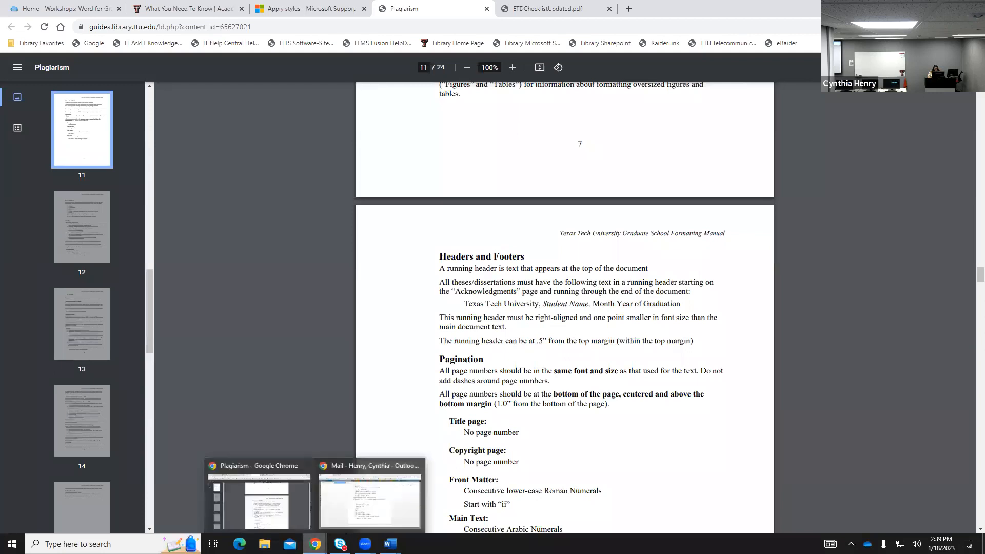
# Bring the thesis forward and start editing the Section 5 running header on the Chapter III page.
pyautogui.moveTo(390, 543)
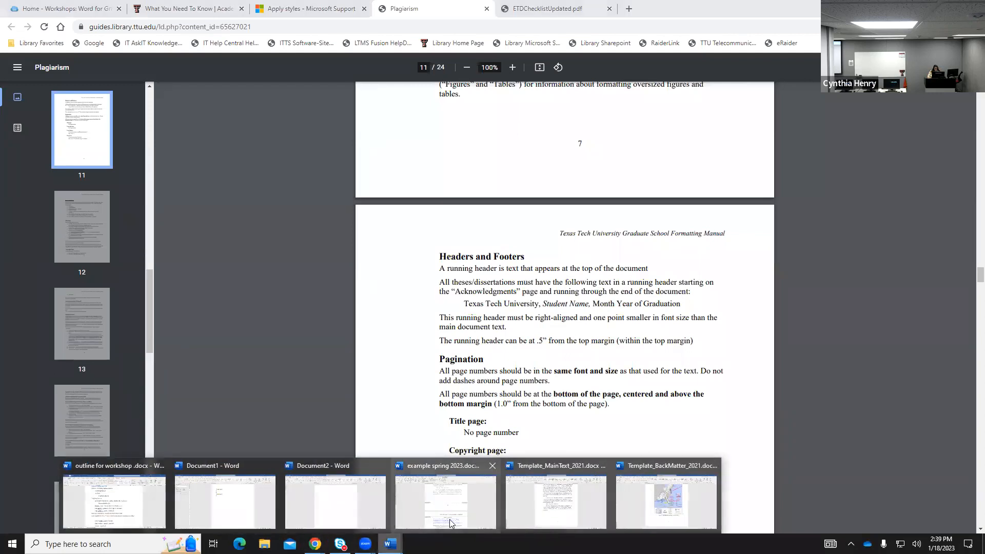
pyautogui.click(451, 493)
pyautogui.scroll(7, 651, 324)
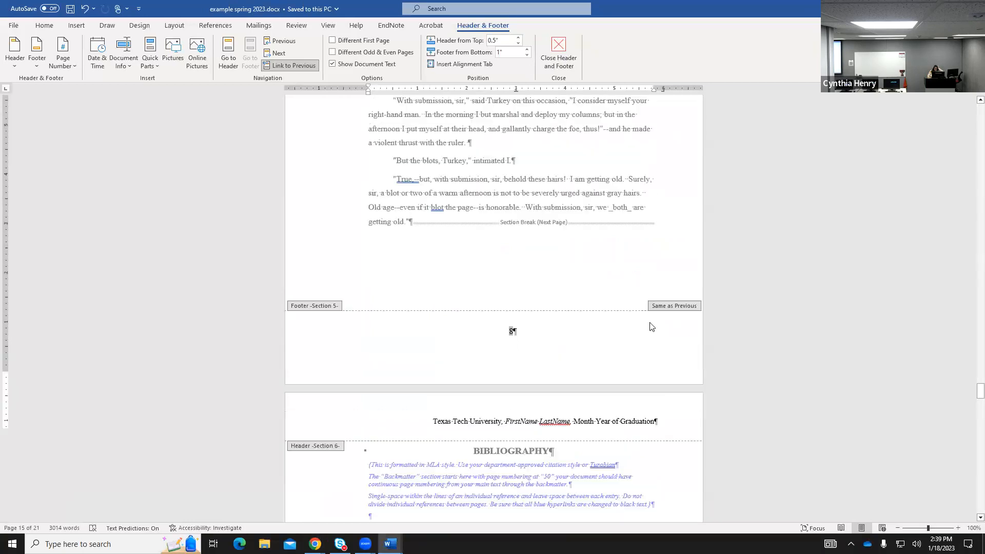
pyautogui.scroll(1, 652, 326)
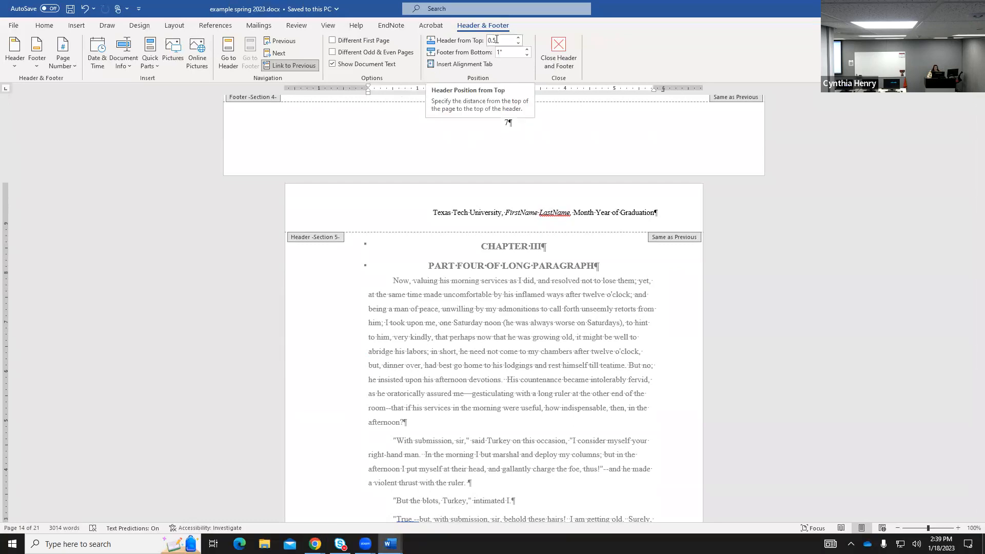
pyautogui.click(447, 213)
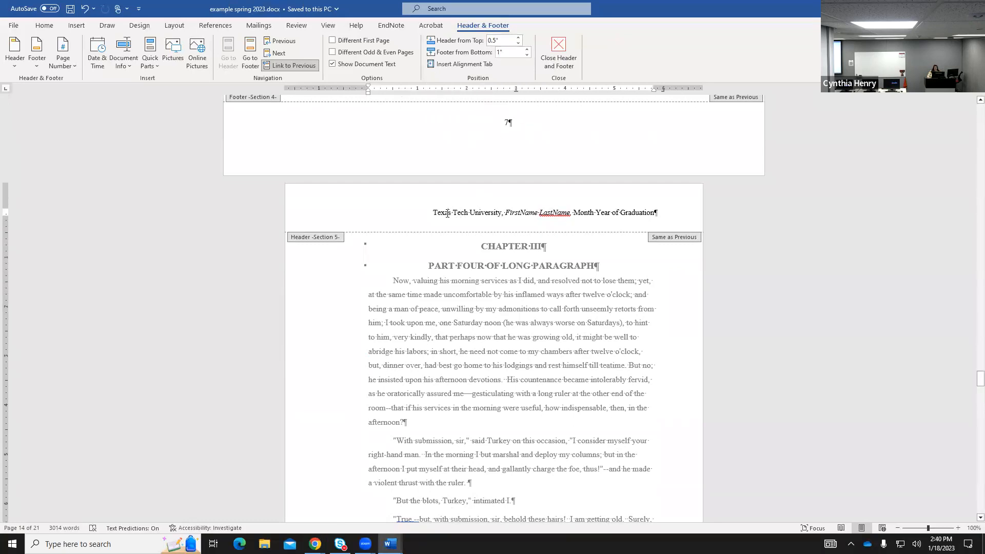
# Replace the FirstName LastName placeholder in the header with the student's name.
pyautogui.click(45, 27)
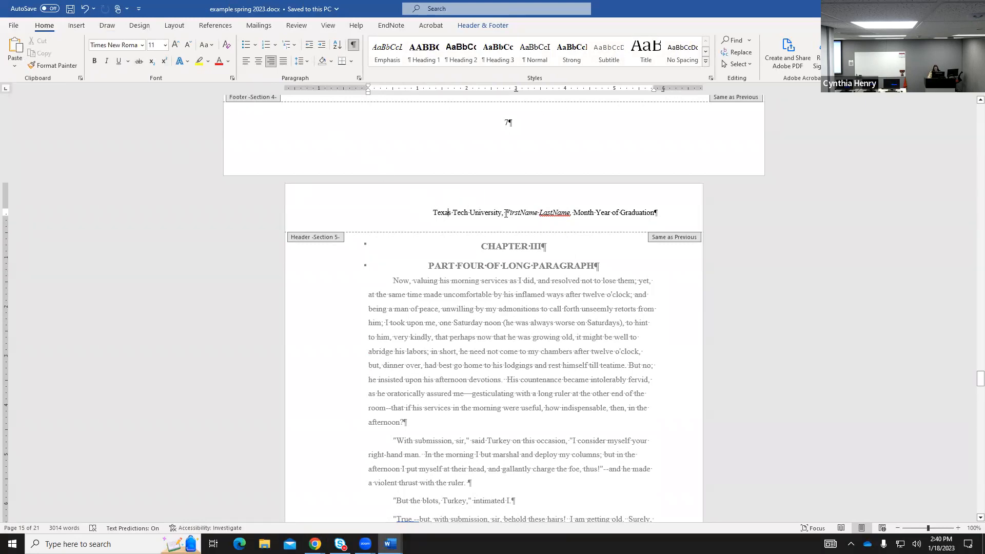
pyautogui.write('Cynthia')
pyautogui.press('BackSpace')
pyautogui.press('BackSpace')
pyautogui.press('BackSpace')
pyautogui.press('BackSpace')
pyautogui.press('BackSpace')
pyautogui.press('BackSpace')
pyautogui.press('BackSpace')
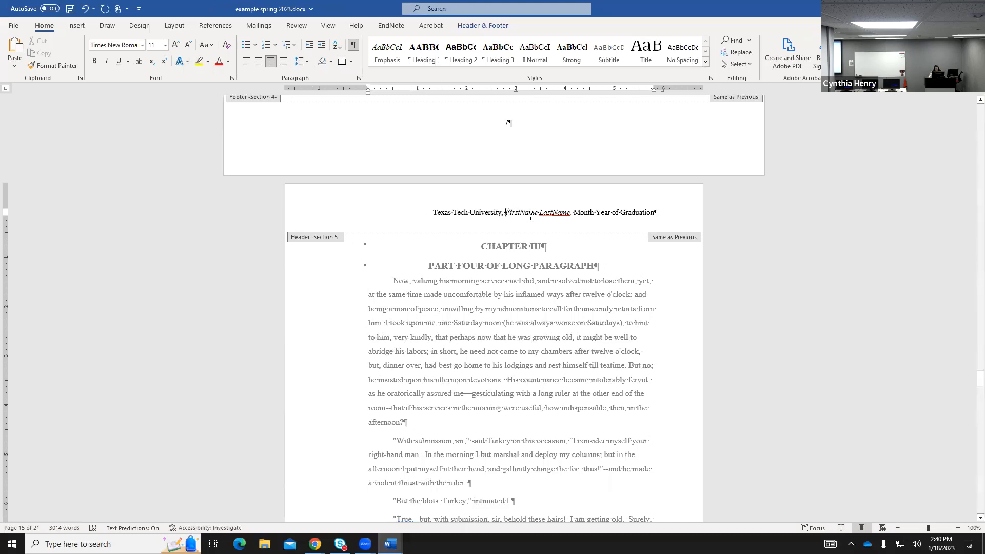
pyautogui.press('Right')
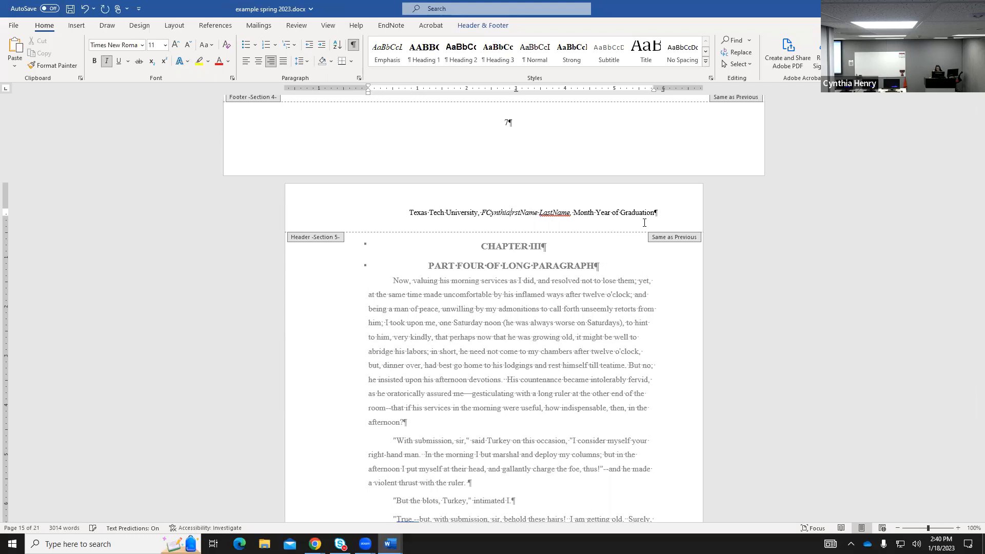
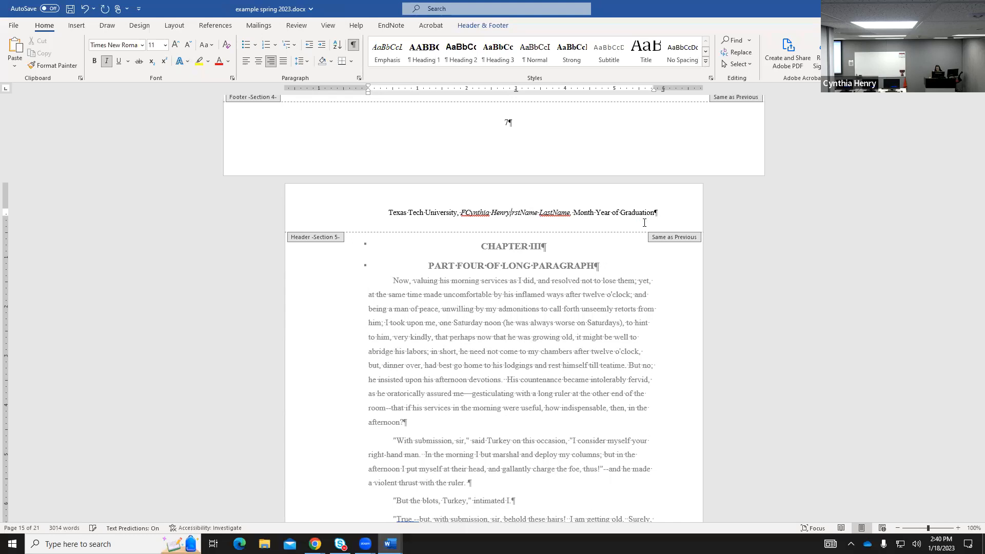
pyautogui.click(468, 210)
pyautogui.press('BackSpace')
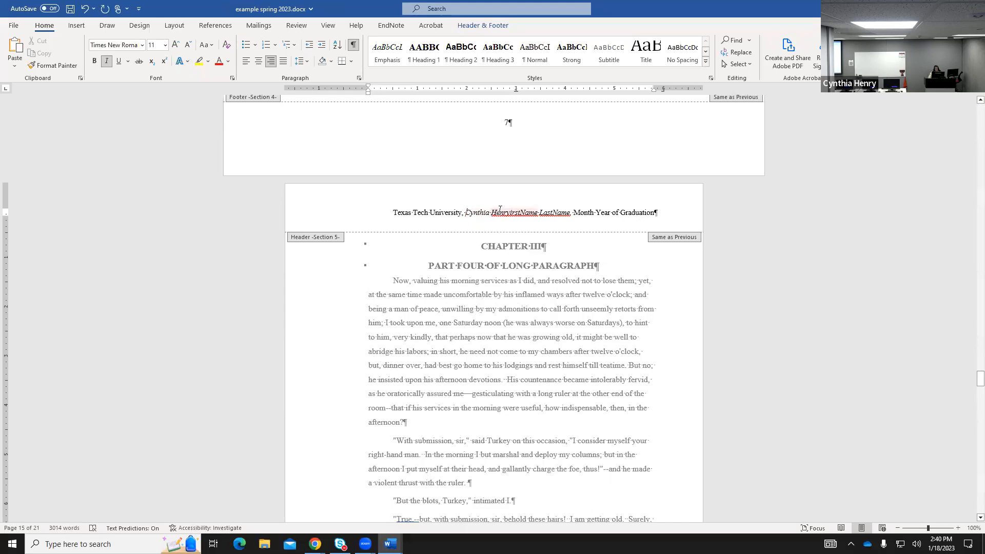
pyautogui.click(513, 210)
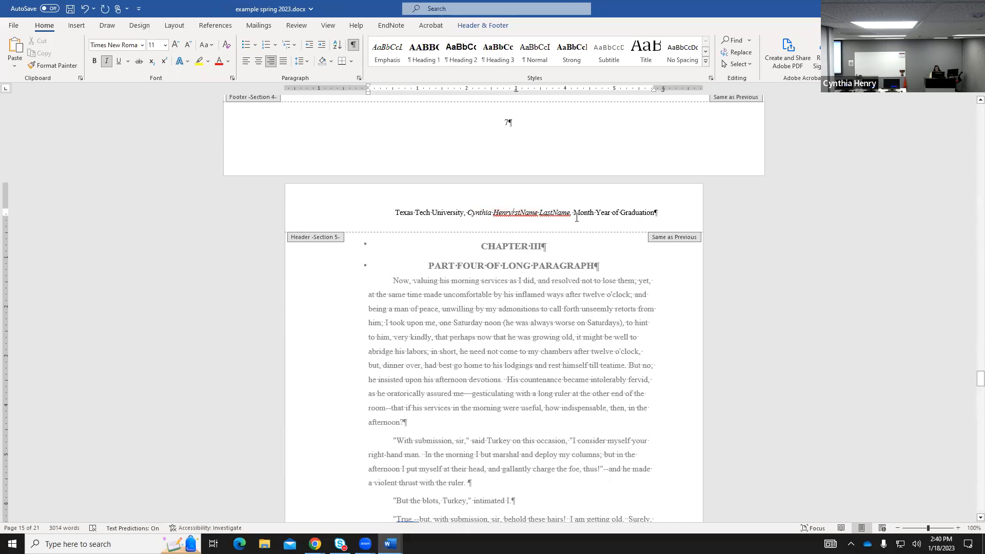
pyautogui.press('Delete')
pyautogui.press('Delete')
pyautogui.press('Delete')
pyautogui.press('Delete')
pyautogui.press('Delete')
pyautogui.press('Delete')
pyautogui.press('Delete')
pyautogui.press('Delete')
pyautogui.press('Delete')
pyautogui.press('Delete')
pyautogui.press('Delete')
pyautogui.press('Delete')
pyautogui.press('Delete')
pyautogui.press('Delete')
pyautogui.press('Delete')
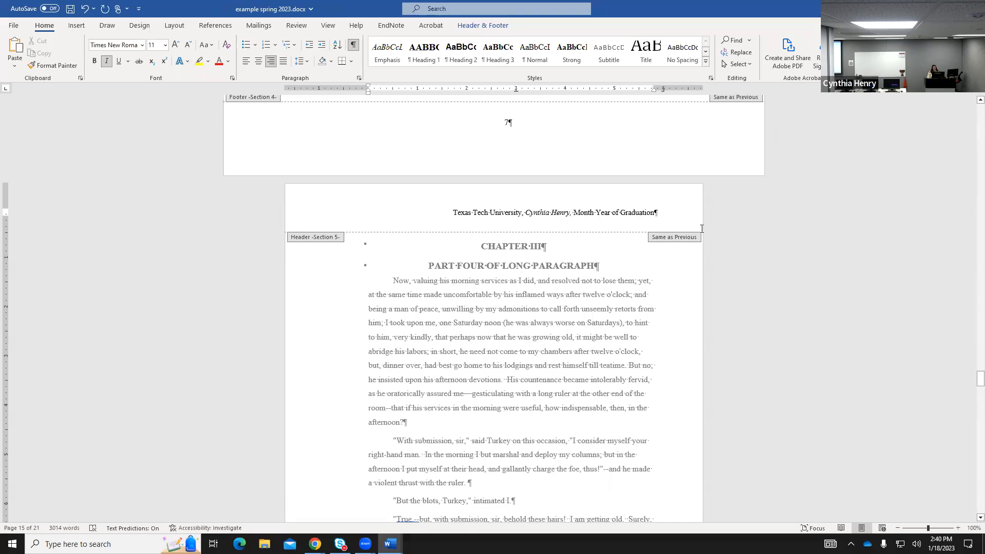
# Change the header's graduation date to May 2023 and close header editing.
pyautogui.click(578, 212)
pyautogui.write('ay')
pyautogui.press('Delete')
pyautogui.press('Delete')
pyautogui.press('Delete')
pyautogui.press('Delete')
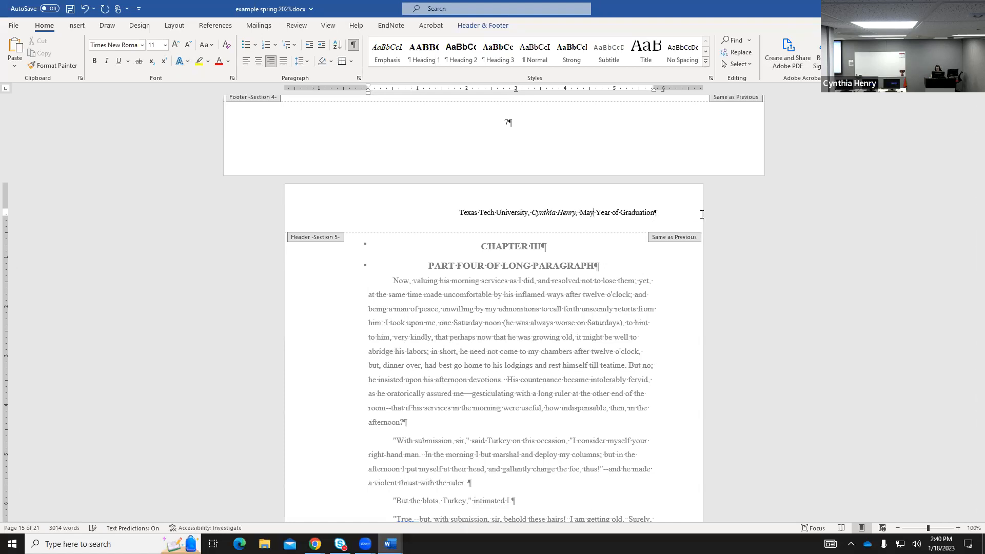
pyautogui.write('2023')
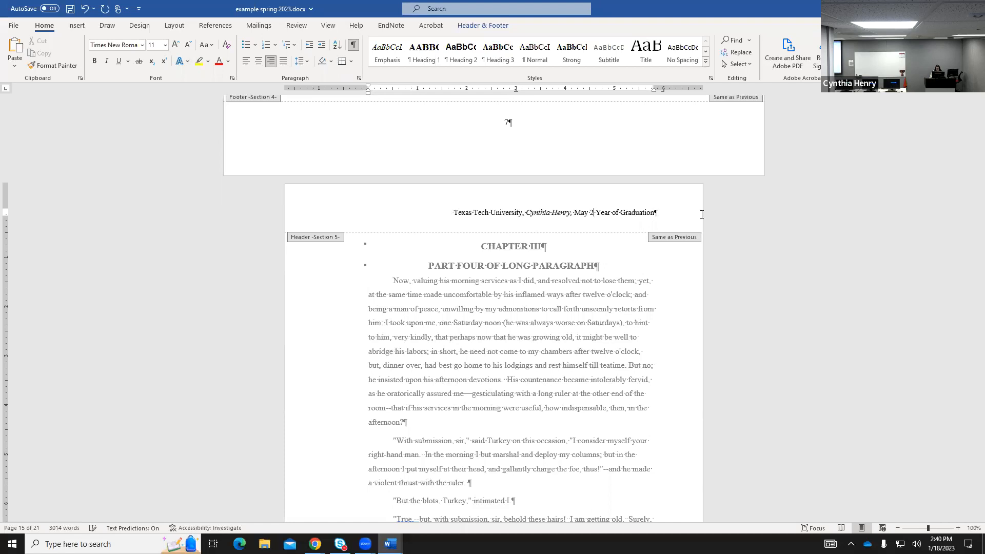
pyautogui.press('Delete')
pyautogui.press('Delete')
pyautogui.press('Delete')
pyautogui.press('Delete')
pyautogui.press('Delete')
pyautogui.press('Delete')
pyautogui.press('Delete')
pyautogui.press('Delete')
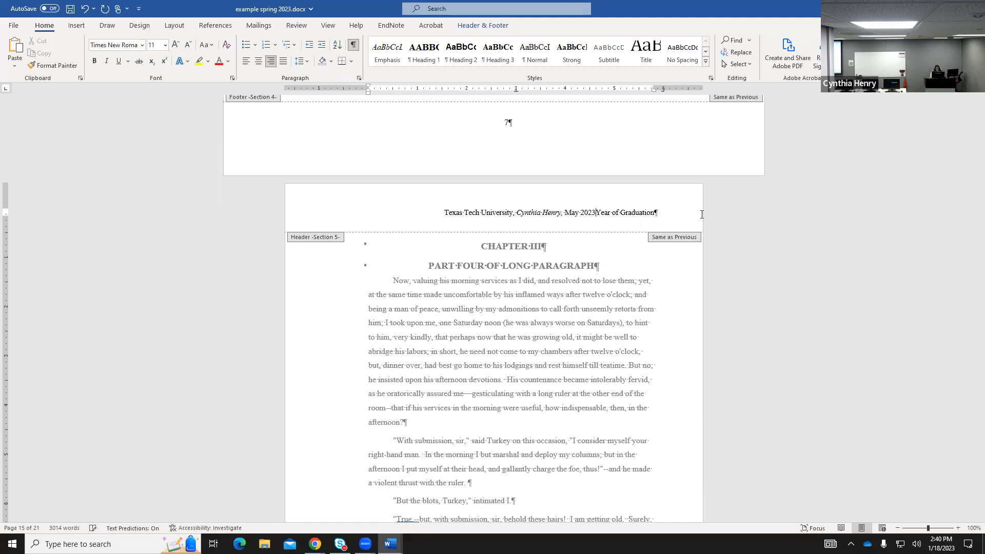
pyautogui.press('Delete')
pyautogui.press('Delete')
pyautogui.press('Delete')
pyautogui.press('Delete')
pyautogui.press('Delete')
pyautogui.press('Delete')
pyautogui.press('Delete')
pyautogui.press('Delete')
pyautogui.press('Delete')
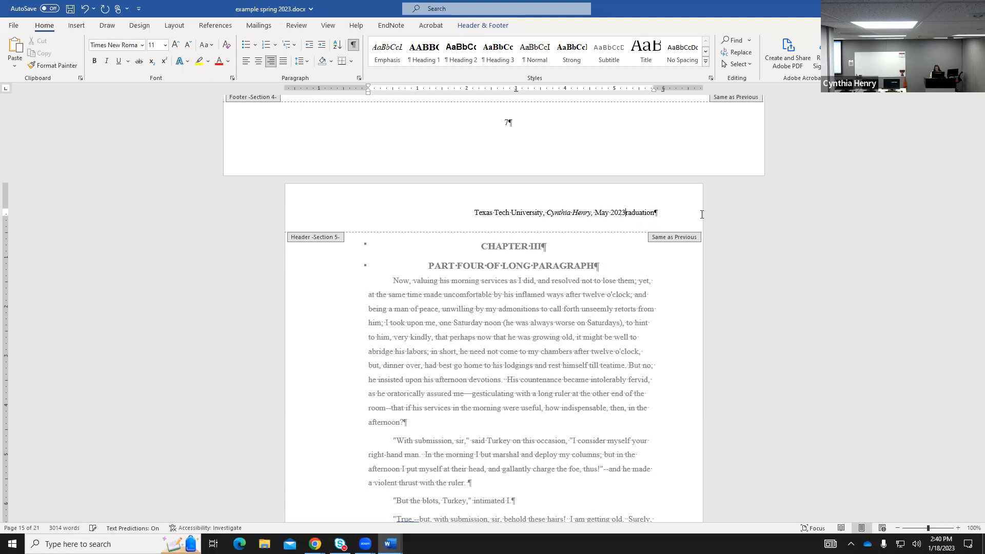
pyautogui.press('Delete')
pyautogui.press('Delete')
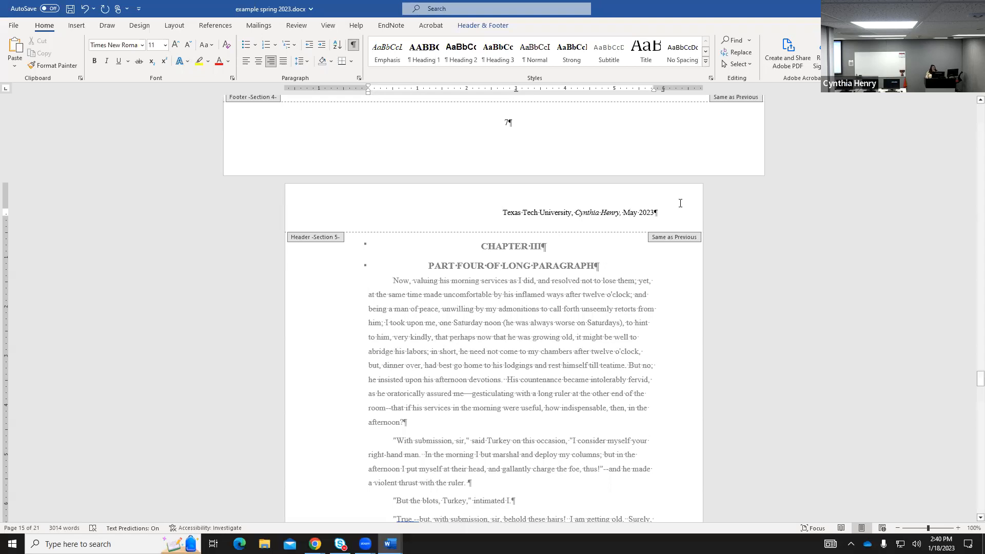
pyautogui.click(479, 26)
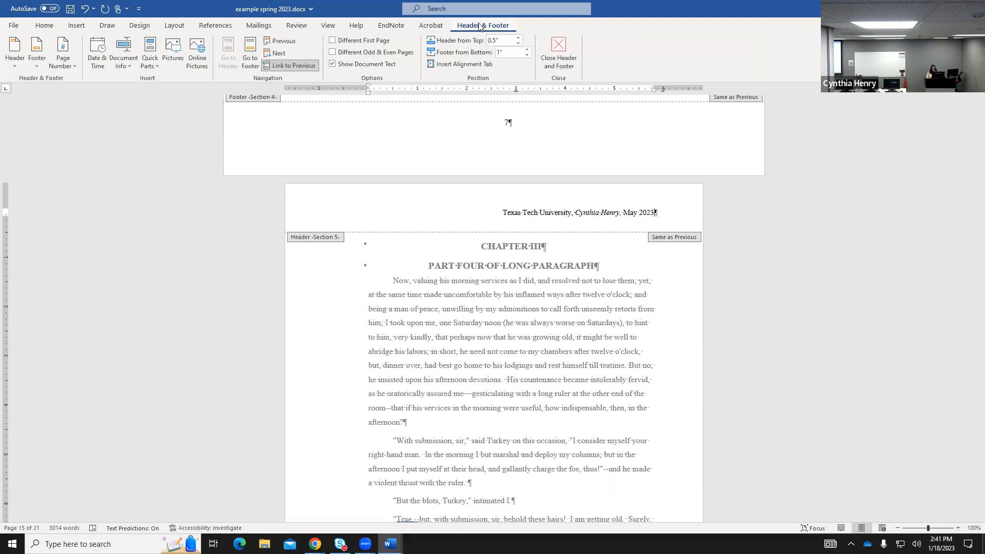
pyautogui.click(564, 49)
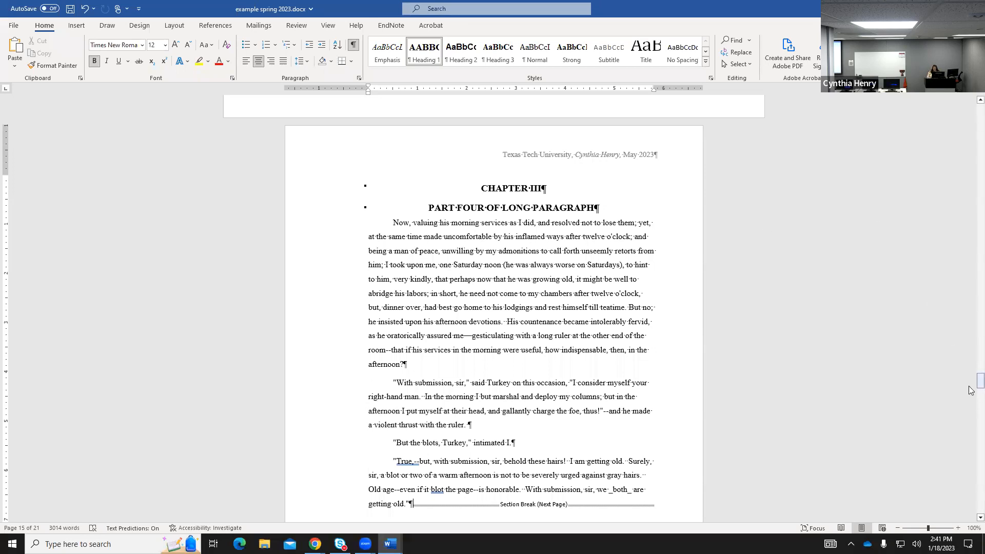
# Open the Acknowledgments page header and delete the {running header} placeholder.
pyautogui.moveTo(980, 379); pyautogui.dragTo(961, 87)
pyautogui.scroll(-5, 647, 434)
pyautogui.scroll(-10, 648, 432)
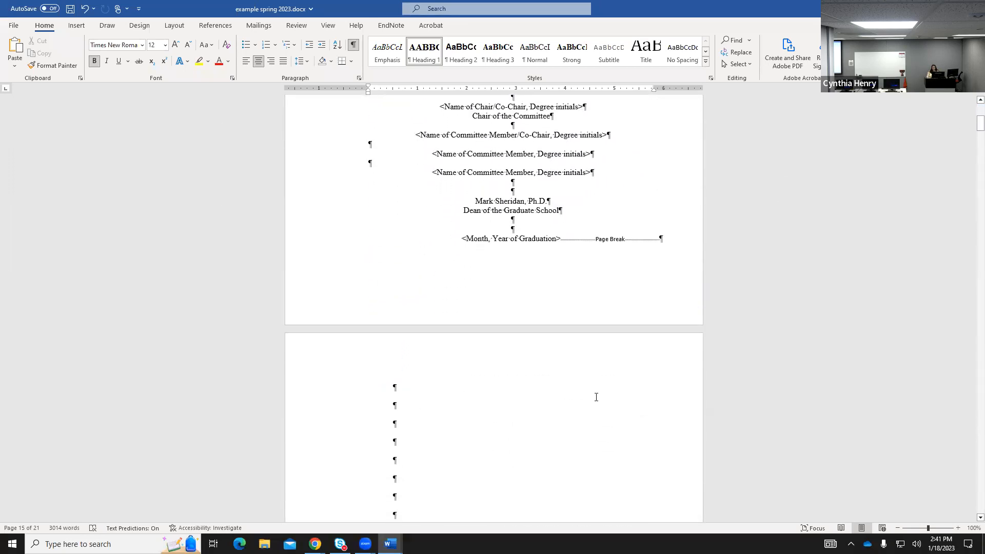
pyautogui.scroll(-11, 595, 396)
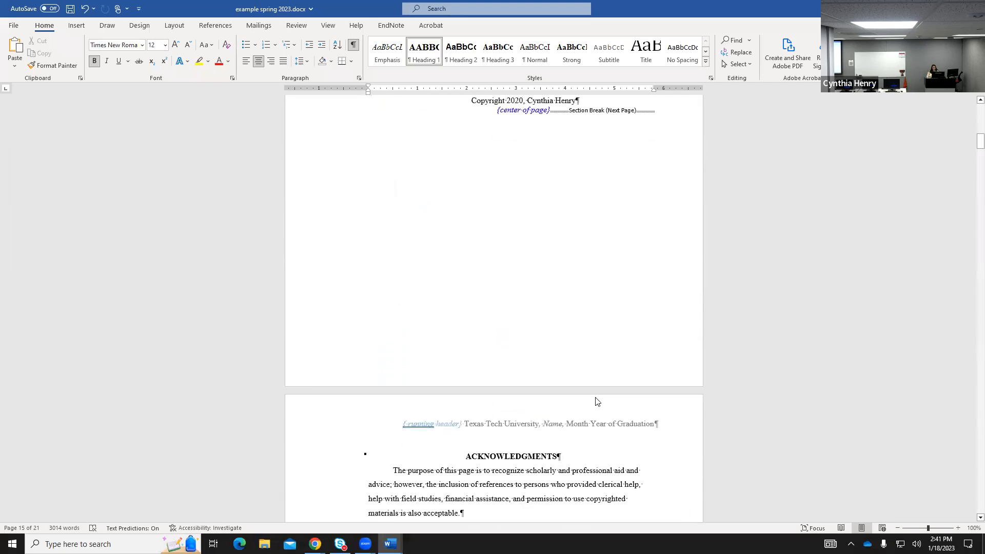
pyautogui.scroll(-1, 596, 397)
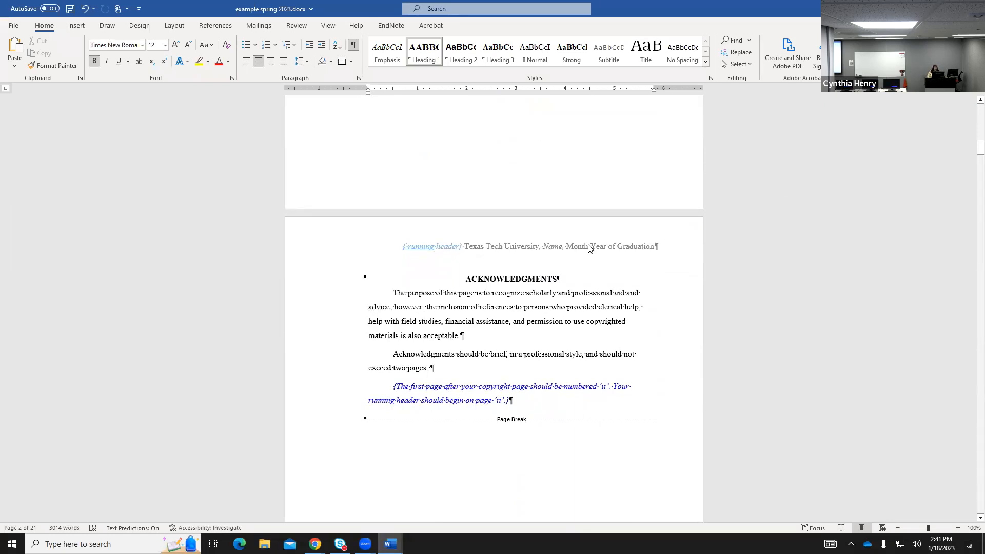
pyautogui.doubleClick(583, 248)
pyautogui.doubleClick(422, 250)
pyautogui.hotkey('ctrl', 'z')
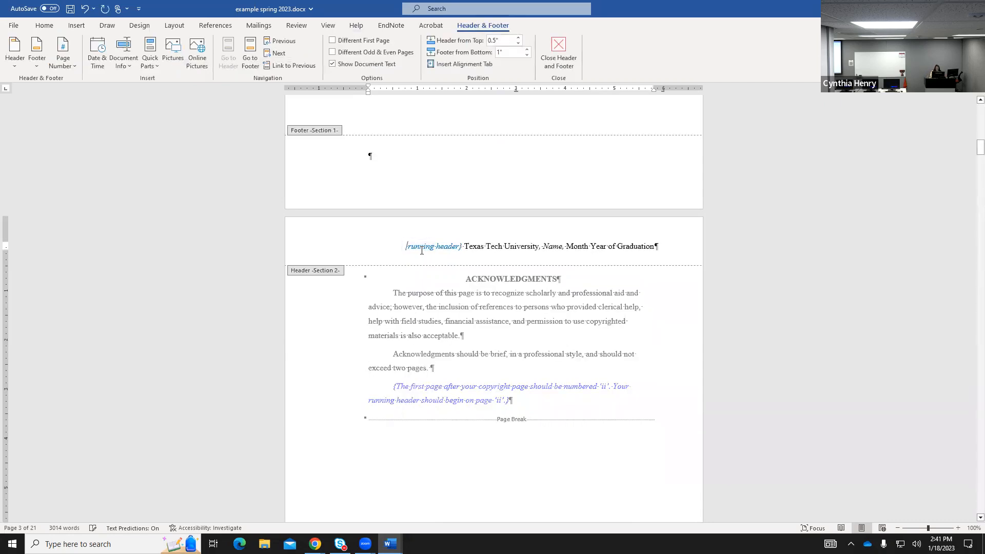
pyautogui.press('Delete')
pyautogui.press('Delete')
pyautogui.press('Delete')
pyautogui.press('Delete')
pyautogui.press('Delete')
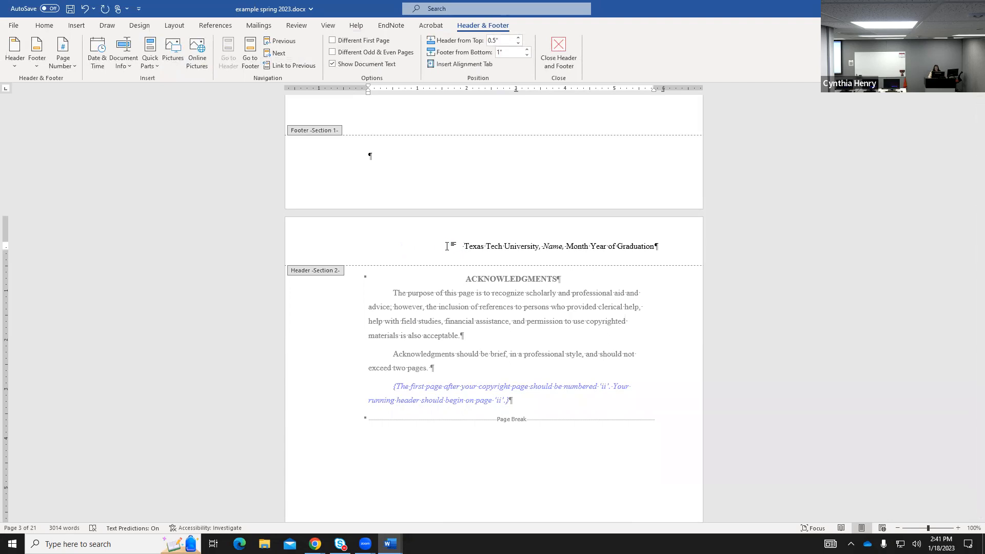
# Fill the Acknowledgments header with the student's name and May 2023.
pyautogui.write('CYnth')
pyautogui.press('BackSpace')
pyautogui.press('BackSpace')
pyautogui.press('BackSpace')
pyautogui.press('BackSpace')
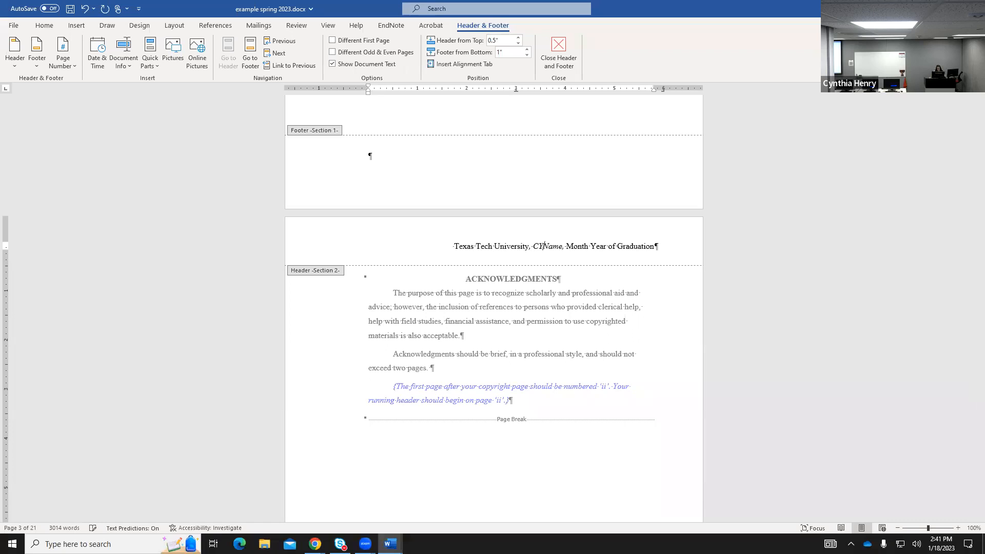
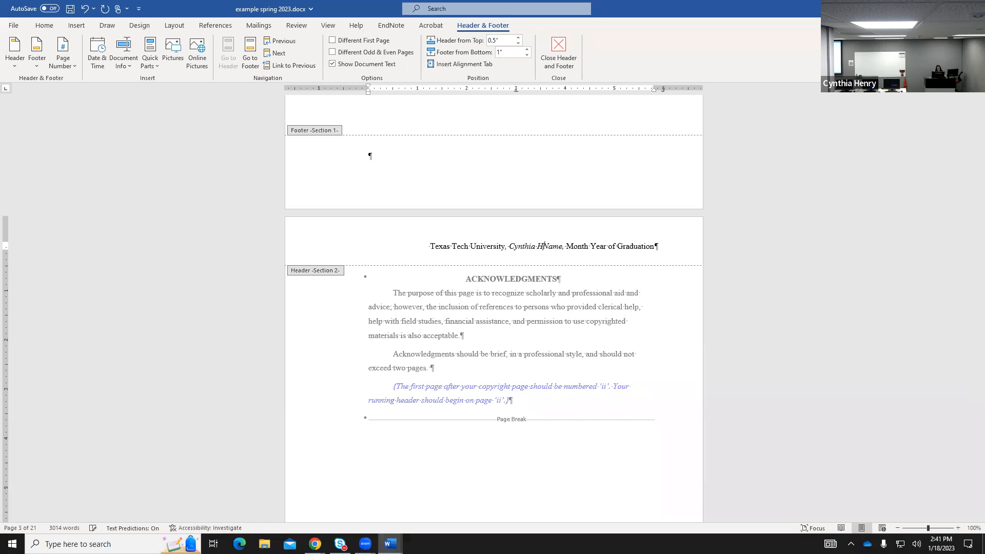
pyautogui.press('Delete')
pyautogui.press('Delete')
pyautogui.press('Delete')
pyautogui.press('Delete')
pyautogui.press('Delete')
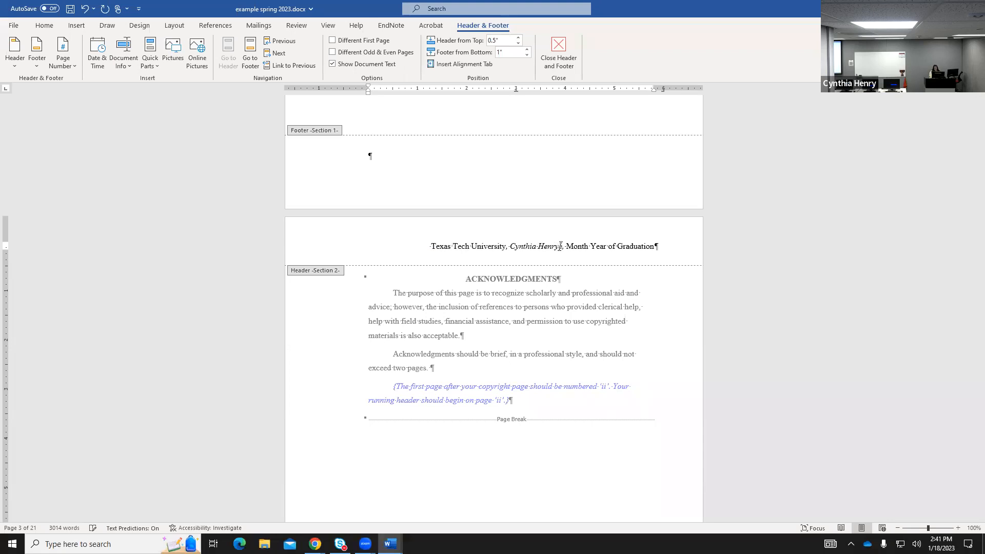
pyautogui.write(', M')
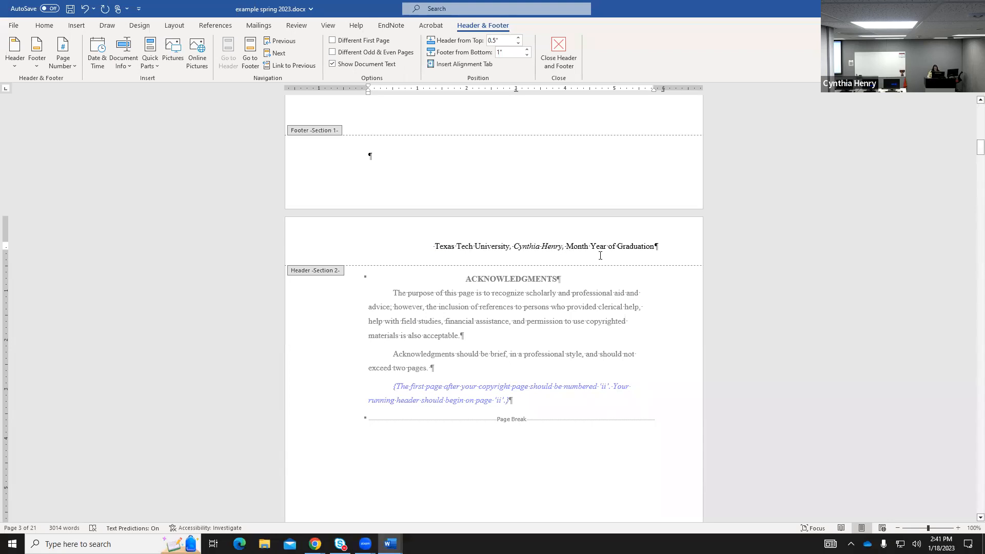
pyautogui.write('ay')
pyautogui.press('Delete')
pyautogui.press('Delete')
pyautogui.press('Delete')
pyautogui.press('Delete')
pyautogui.press('Delete')
pyautogui.press('Delete')
pyautogui.press('Delete')
pyautogui.press('Delete')
pyautogui.press('Delete')
pyautogui.press('Delete')
pyautogui.press('Delete')
pyautogui.press('Delete')
pyautogui.press('Delete')
pyautogui.press('Delete')
pyautogui.press('Delete')
pyautogui.press('Delete')
pyautogui.press('Delete')
pyautogui.press('Delete')
pyautogui.press('Delete')
pyautogui.press('Delete')
pyautogui.press('Delete')
pyautogui.press('Delete')
pyautogui.press('Delete')
pyautogui.write('2023')
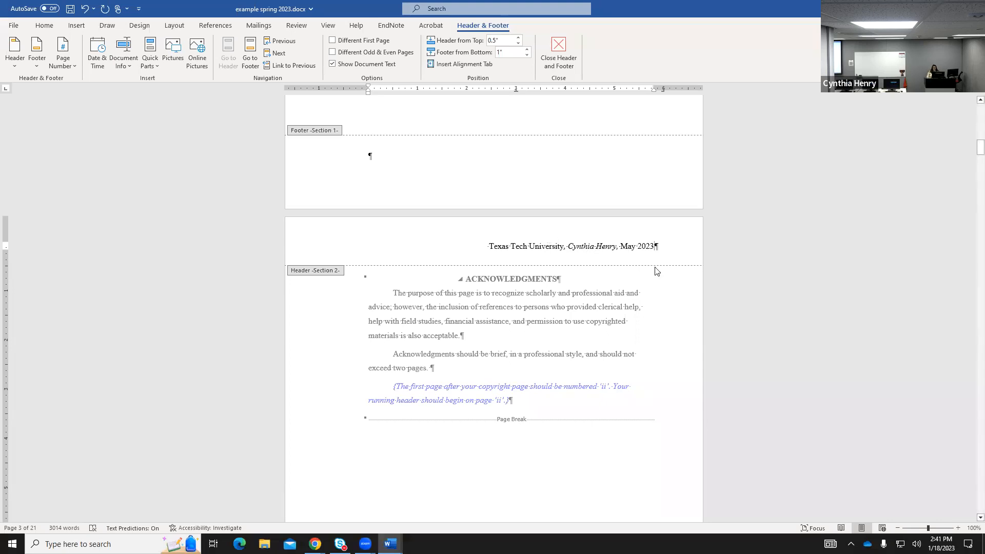
# Close the Acknowledgments header and open the running header on the List of Figures page.
pyautogui.click(558, 47)
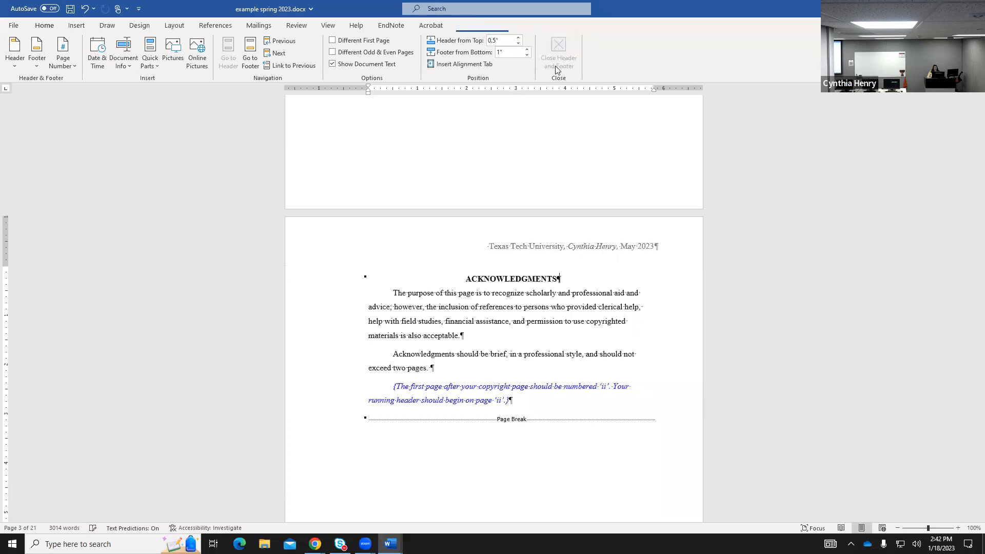
pyautogui.scroll(-5, 642, 339)
pyautogui.scroll(-8, 642, 341)
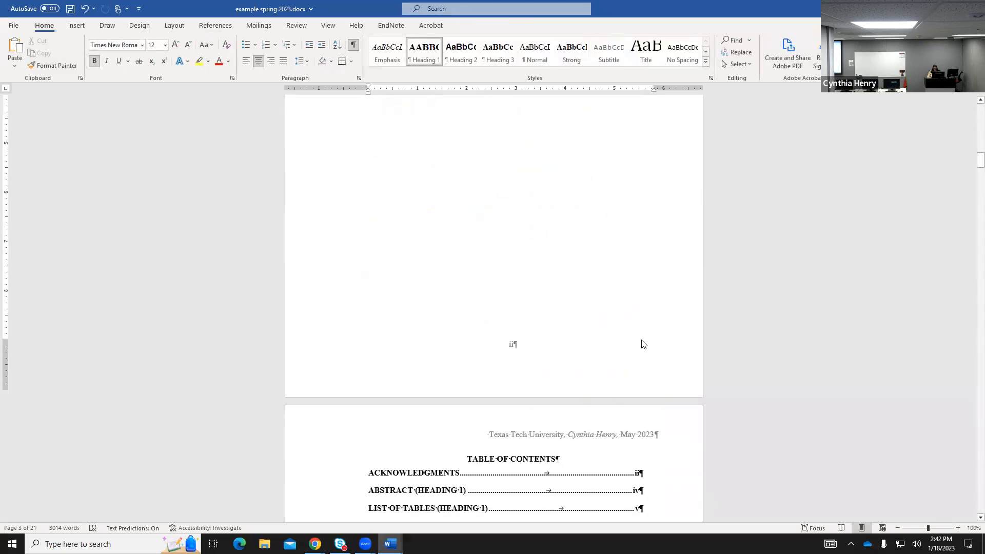
pyautogui.scroll(-16, 645, 334)
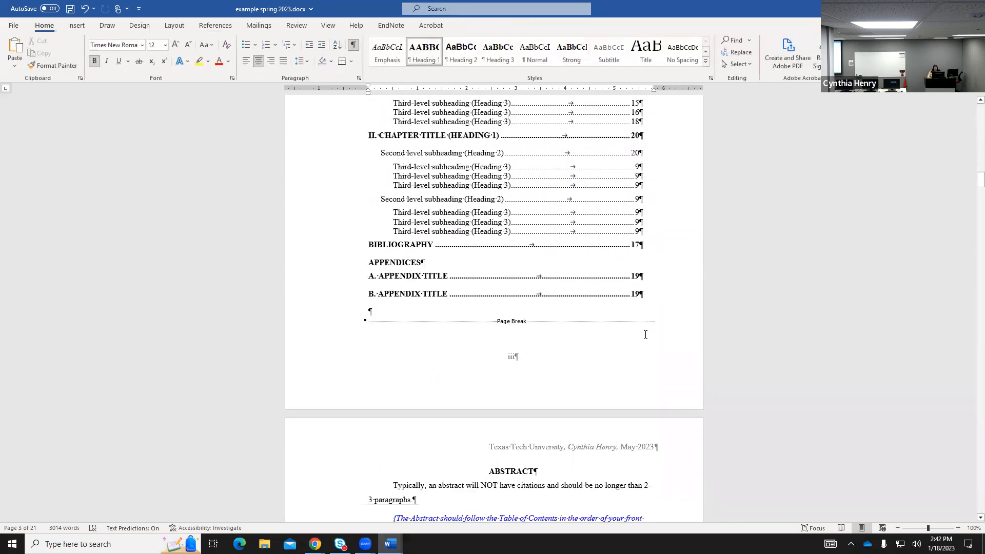
pyautogui.scroll(-9, 647, 331)
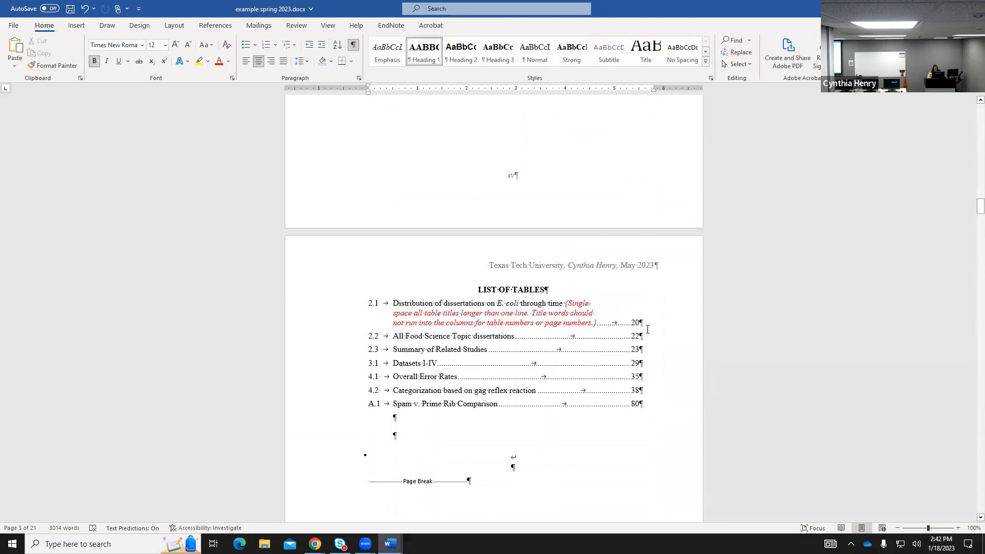
pyautogui.scroll(-1, 647, 335)
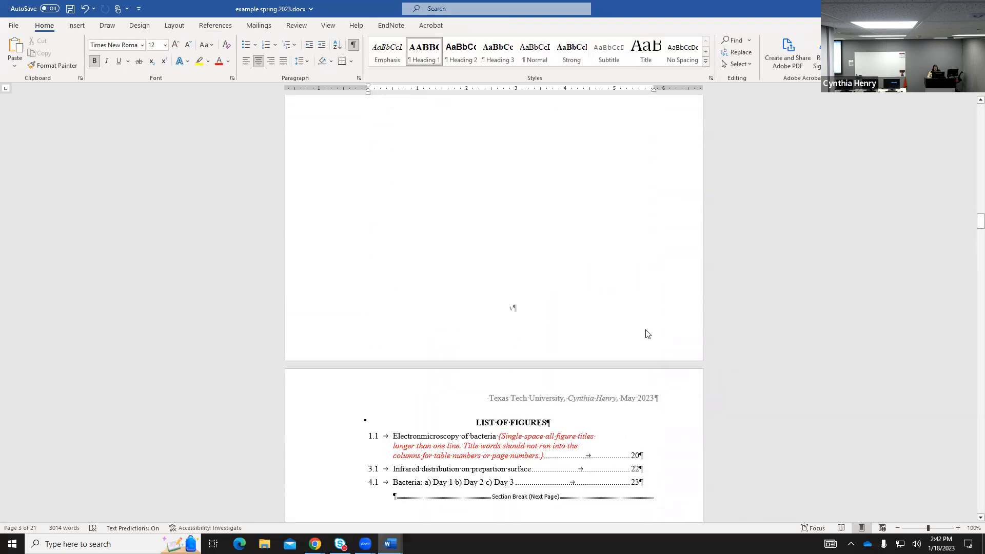
pyautogui.scroll(5, 646, 330)
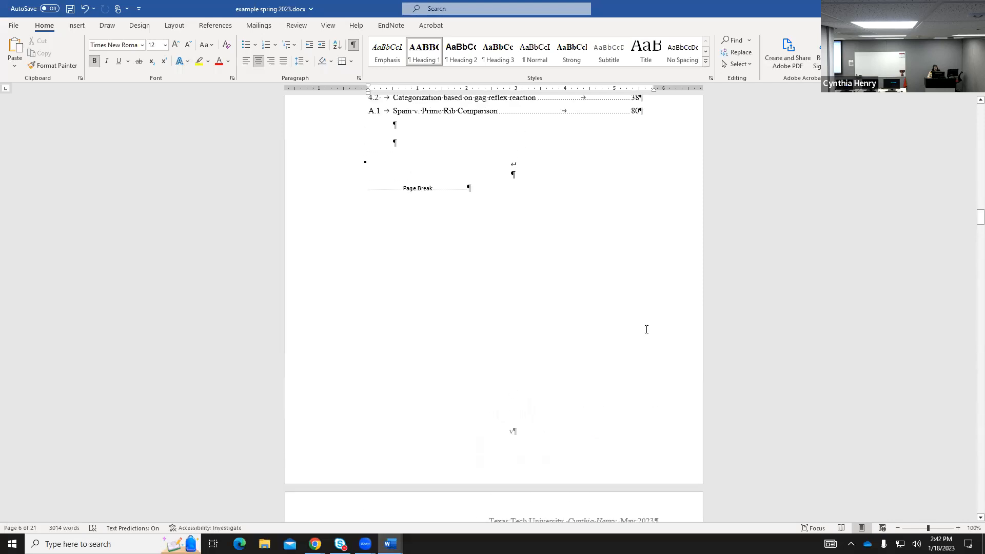
pyautogui.scroll(-3, 575, 416)
pyautogui.click(580, 450)
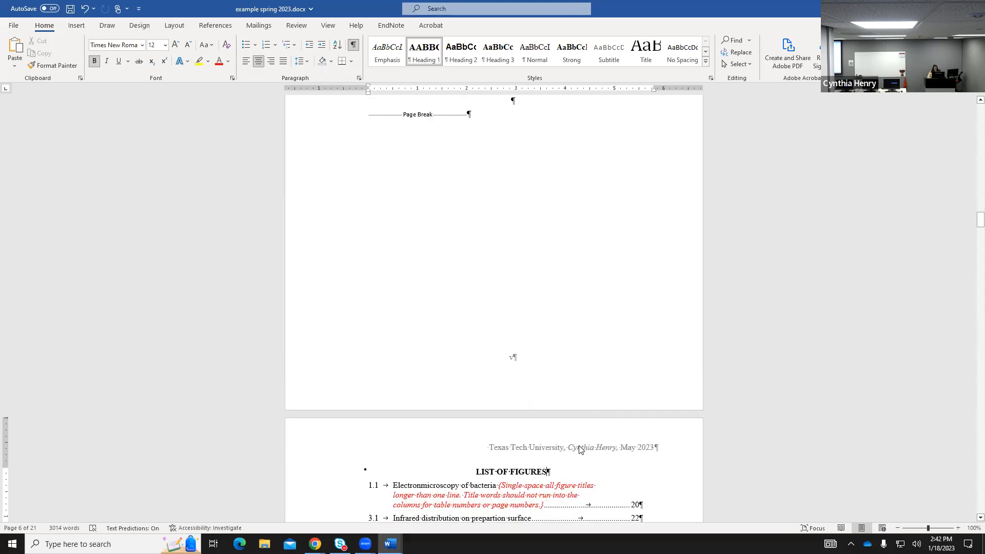
pyautogui.doubleClick(578, 451)
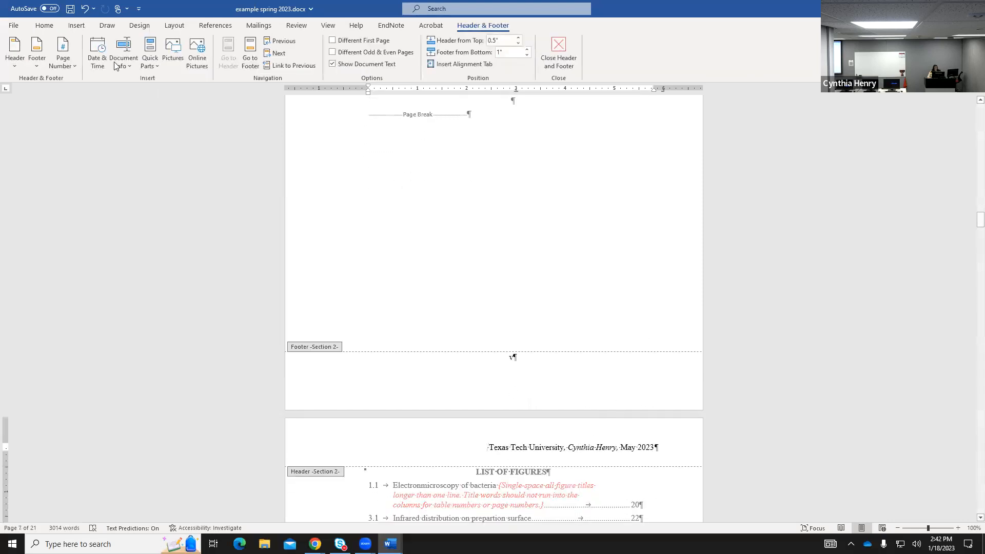
# Set the whole running header line to 11 point and close header editing.
pyautogui.click(44, 26)
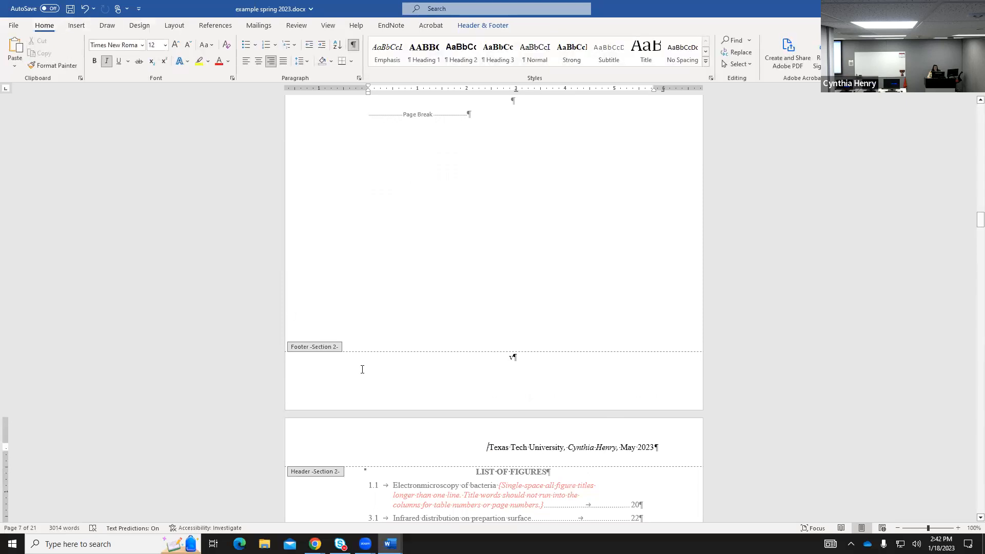
pyautogui.moveTo(490, 447); pyautogui.dragTo(649, 449)
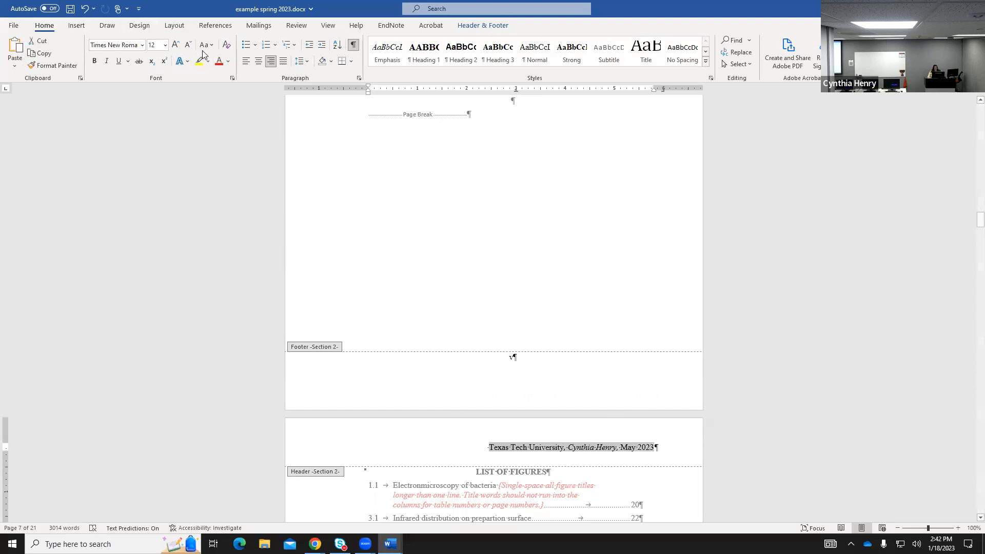
pyautogui.click(164, 45)
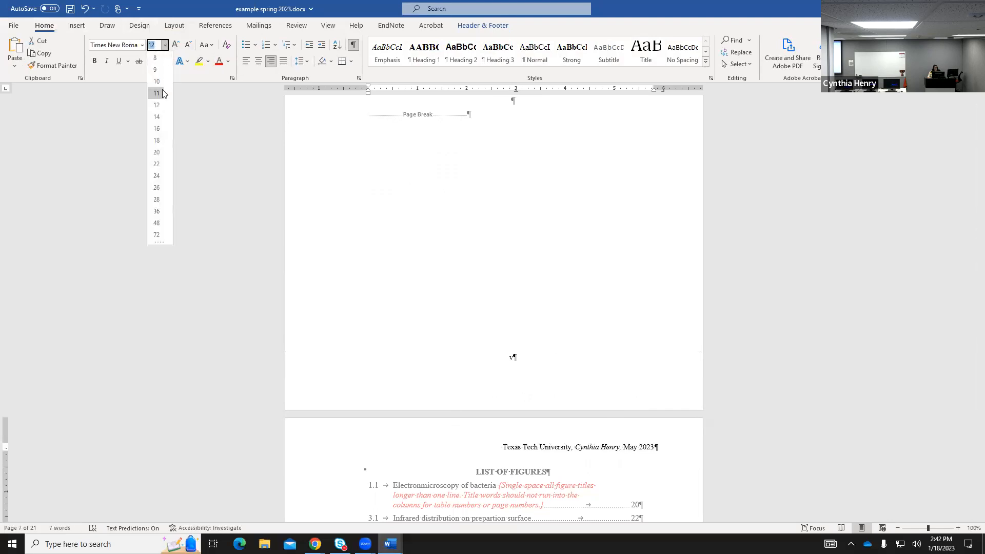
pyautogui.click(162, 91)
pyautogui.scroll(4, 414, 239)
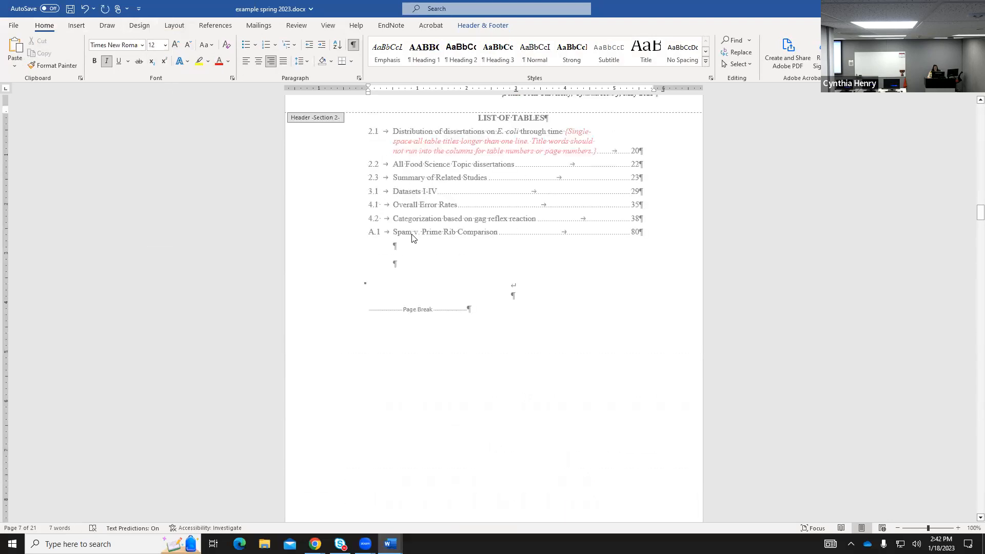
pyautogui.click(477, 25)
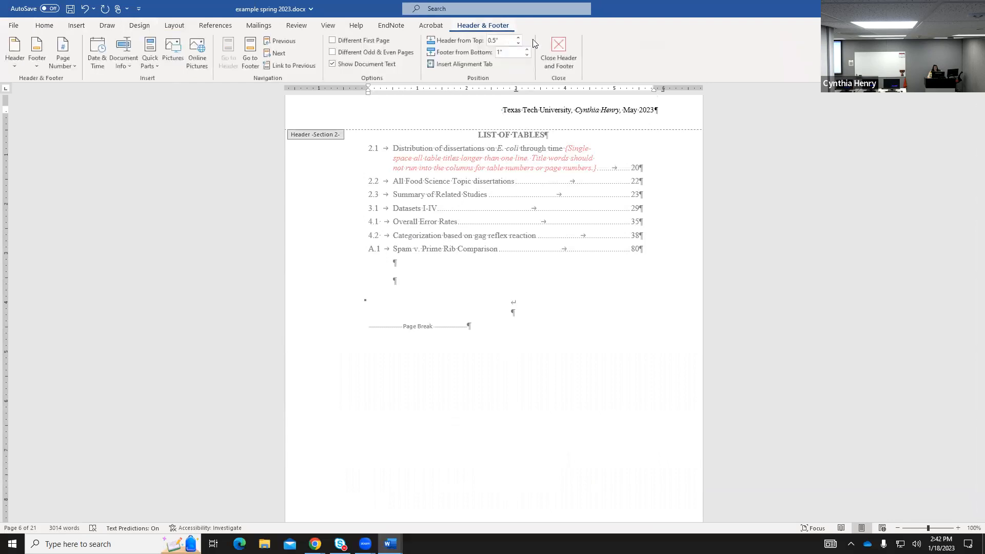
pyautogui.click(558, 49)
# Scroll past Chapter I down to the Bibliography page and click beside its heading.
pyautogui.scroll(-10, 644, 331)
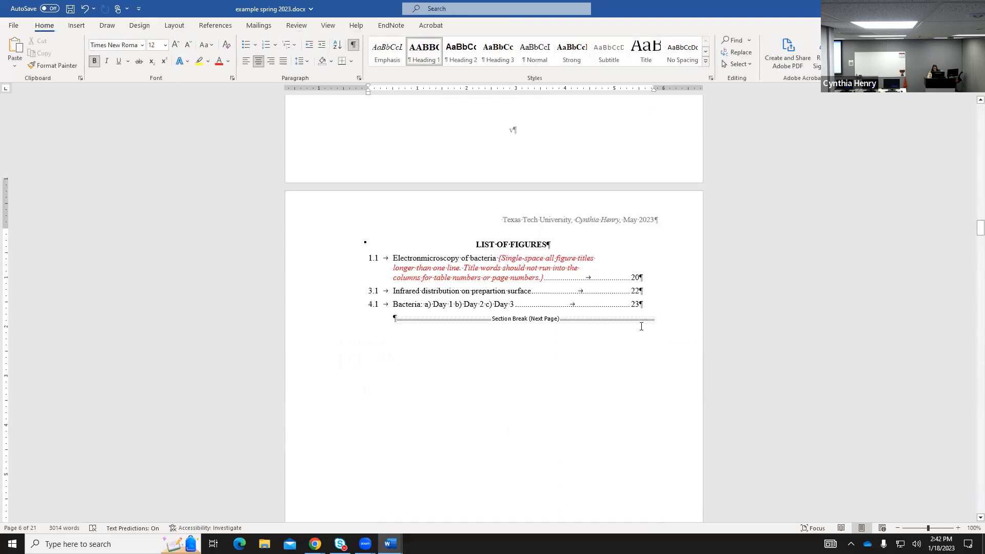
pyautogui.scroll(-3, 644, 331)
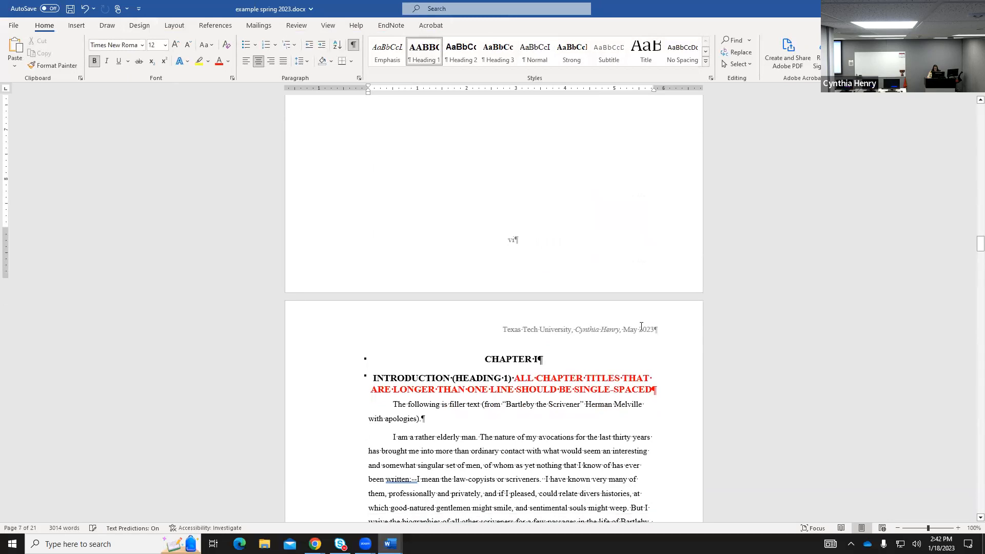
pyautogui.click(583, 241)
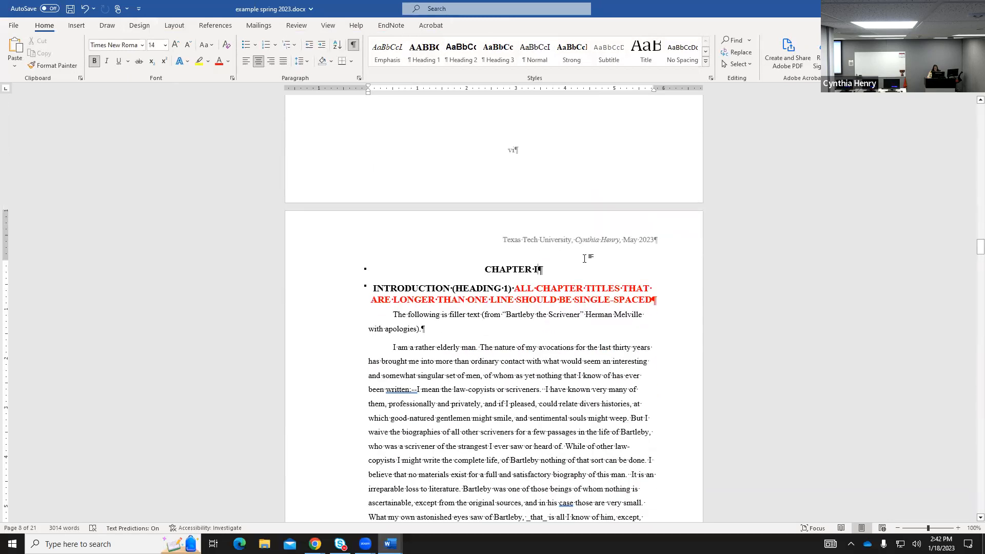
pyautogui.scroll(-12, 584, 258)
pyautogui.scroll(-18, 721, 353)
pyautogui.scroll(-18, 655, 335)
pyautogui.scroll(-18, 656, 333)
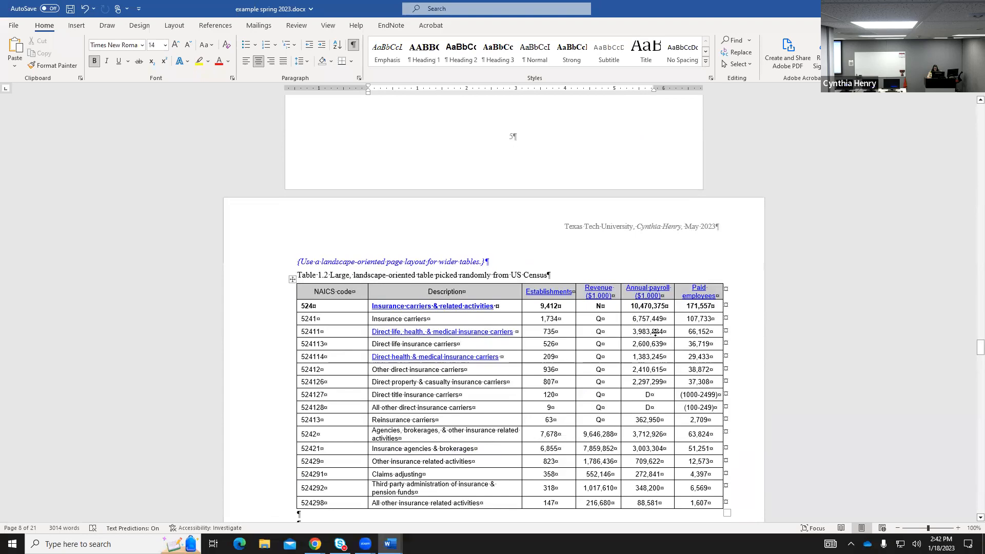
pyautogui.scroll(-18, 655, 333)
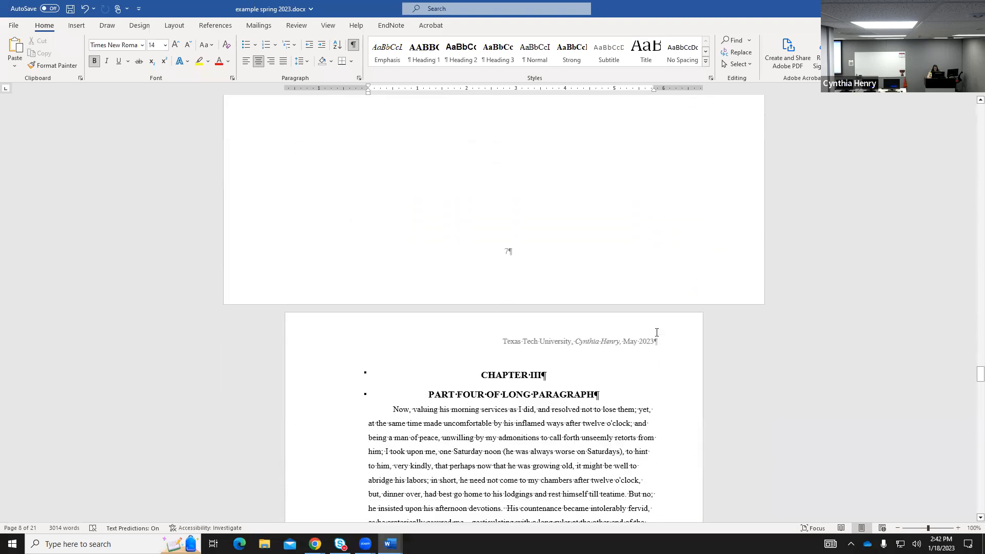
pyautogui.scroll(-15, 657, 333)
pyautogui.scroll(-5, 654, 333)
pyautogui.scroll(2, 654, 333)
pyautogui.click(560, 154)
# Open the Bibliography page header and replace the placeholder with the student's name.
pyautogui.doubleClick(560, 147)
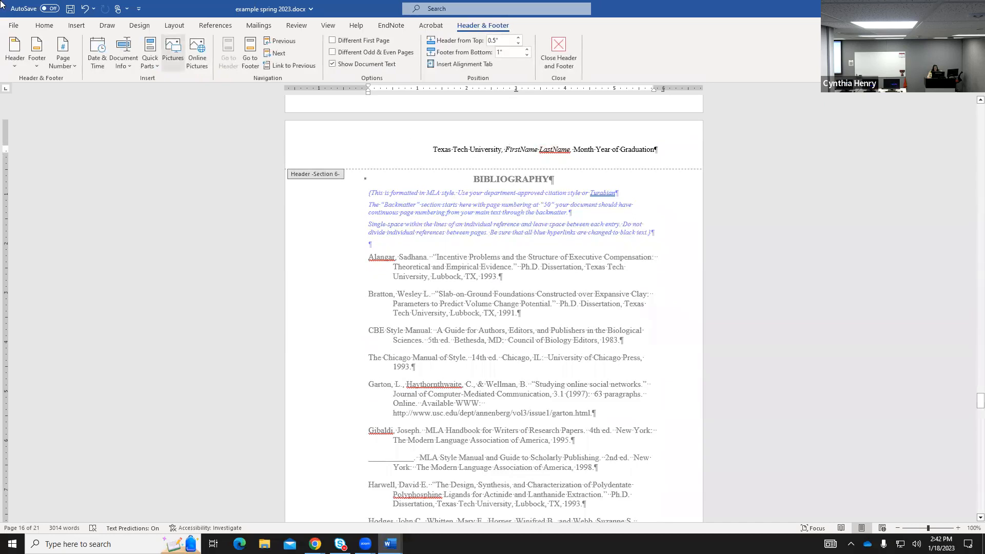
pyautogui.click(46, 27)
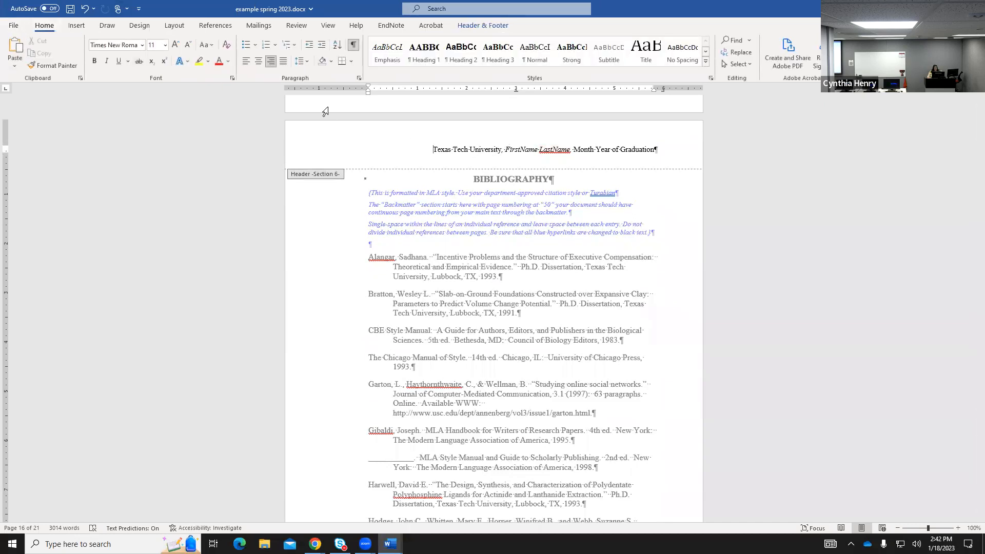
pyautogui.click(568, 158)
pyautogui.write('CYnthi')
pyautogui.press('BackSpace')
pyautogui.press('BackSpace')
pyautogui.press('BackSpace')
pyautogui.press('BackSpace')
pyautogui.press('BackSpace')
pyautogui.press('Delete')
pyautogui.press('Delete')
pyautogui.press('Delete')
pyautogui.press('Delete')
pyautogui.press('Delete')
pyautogui.press('Delete')
pyautogui.press('Delete')
pyautogui.press('Delete')
pyautogui.press('Delete')
pyautogui.press('Delete')
pyautogui.press('Delete')
pyautogui.press('Delete')
pyautogui.press('Delete')
pyautogui.press('Delete')
pyautogui.press('Delete')
pyautogui.press('Delete')
pyautogui.press('Delete')
pyautogui.press('Delete')
pyautogui.press('Delete')
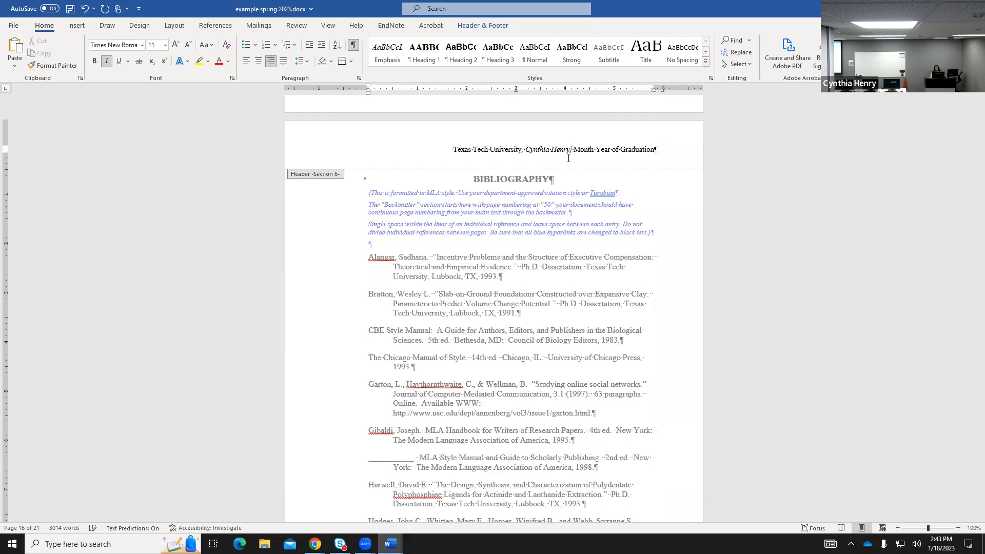
# Set the header date to May 2023, close the header, and bring the manual forward in Chrome.
pyautogui.press('Right')
pyautogui.write('ay')
pyautogui.press('Delete')
pyautogui.press('Delete')
pyautogui.press('Delete')
pyautogui.press('Delete')
pyautogui.press('Delete')
pyautogui.press('Delete')
pyautogui.press('Delete')
pyautogui.press('Delete')
pyautogui.press('Delete')
pyautogui.press('Delete')
pyautogui.press('Delete')
pyautogui.press('Delete')
pyautogui.press('Delete')
pyautogui.press('Delete')
pyautogui.press('Delete')
pyautogui.press('Delete')
pyautogui.press('Delete')
pyautogui.press('Delete')
pyautogui.press('Delete')
pyautogui.press('Delete')
pyautogui.press('Delete')
pyautogui.press('Delete')
pyautogui.press('Delete')
pyautogui.write('2023')
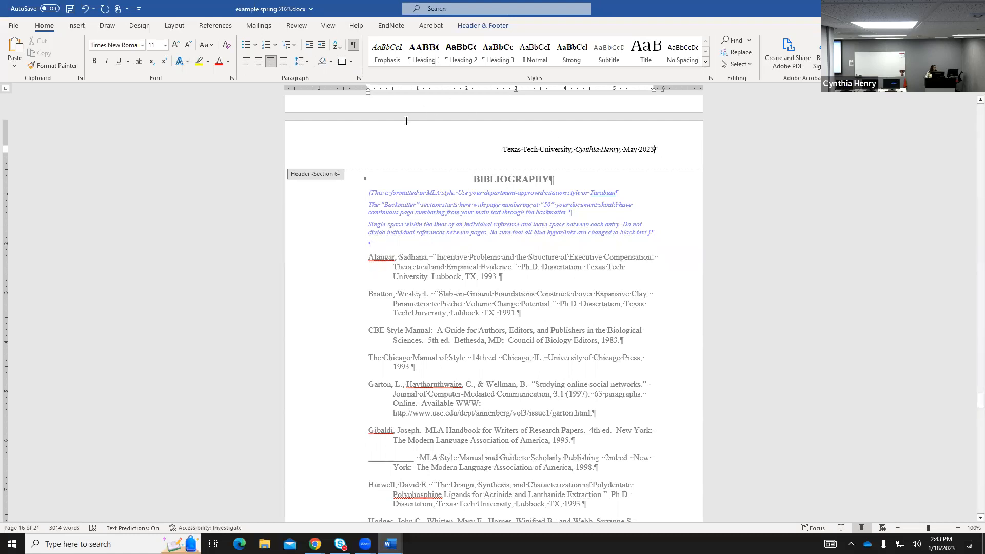
pyautogui.click(483, 25)
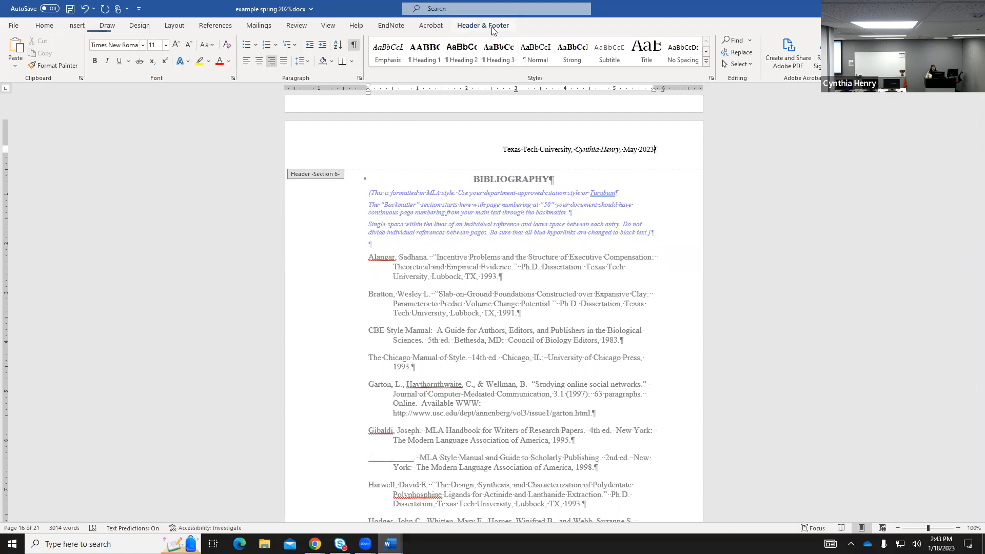
pyautogui.click(563, 49)
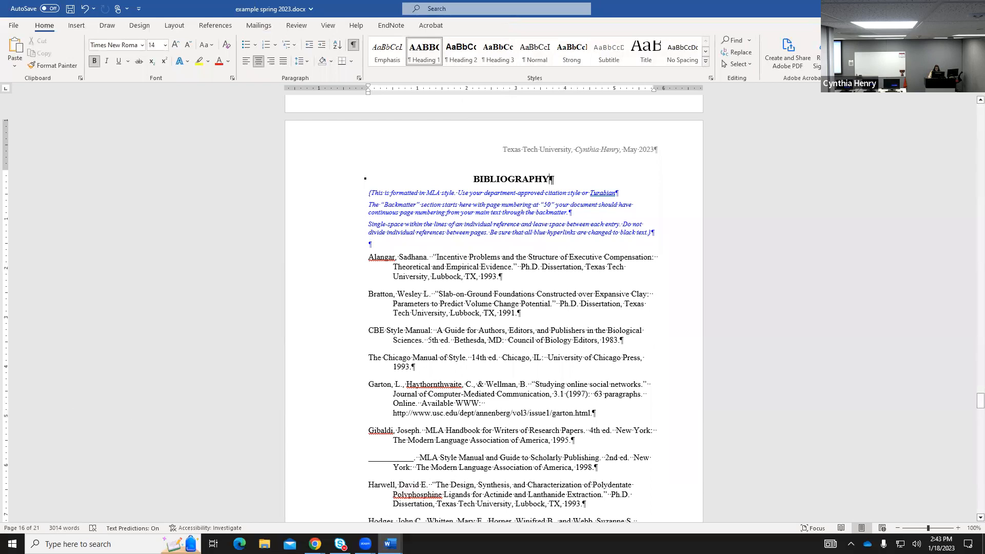
pyautogui.moveTo(315, 544)
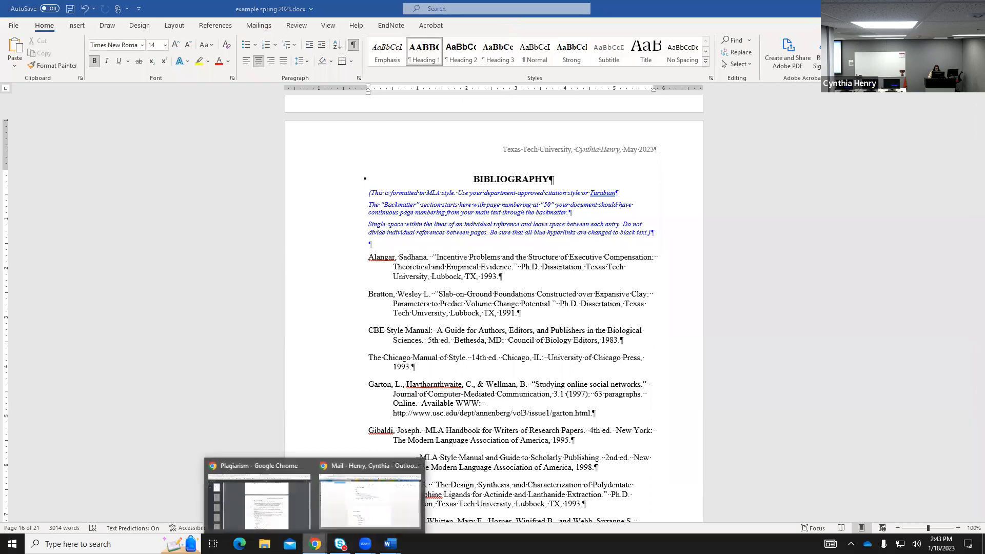
pyautogui.click(288, 504)
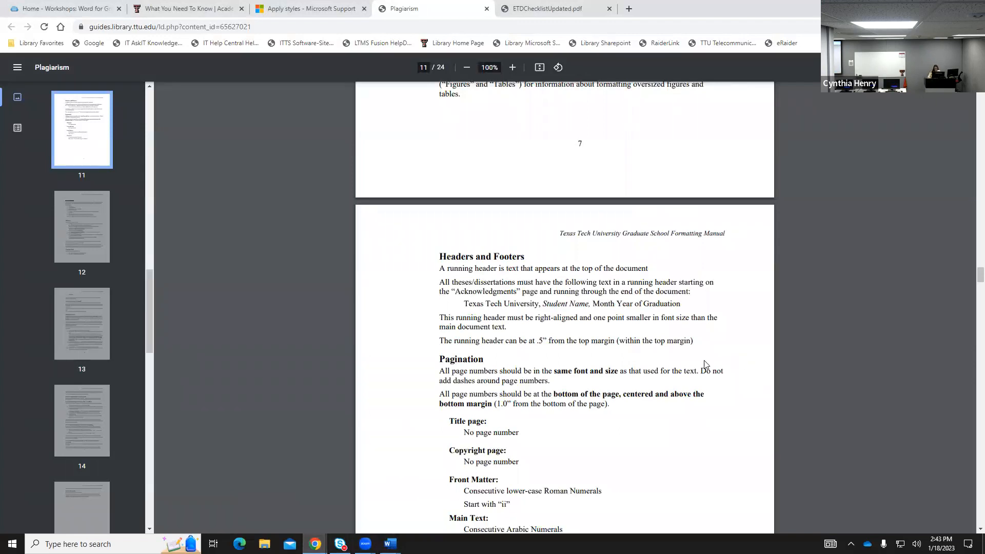
# Jump to page 17 of the formatting manual PDF, covering Headings and Subheadings.
pyautogui.scroll(-5, 704, 364)
pyautogui.scroll(-2, 704, 364)
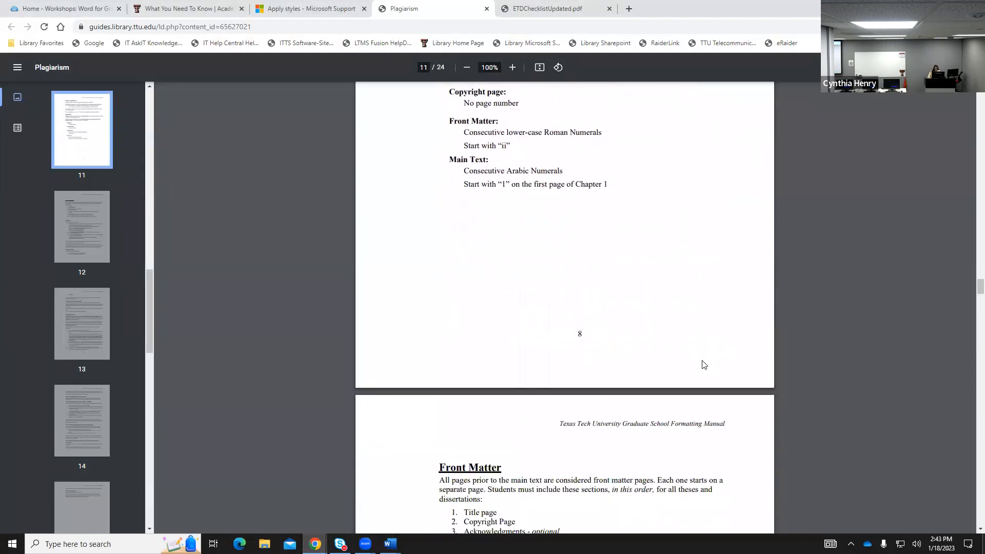
pyautogui.moveTo(980, 286); pyautogui.dragTo(965, 92)
pyautogui.scroll(-10, 592, 372)
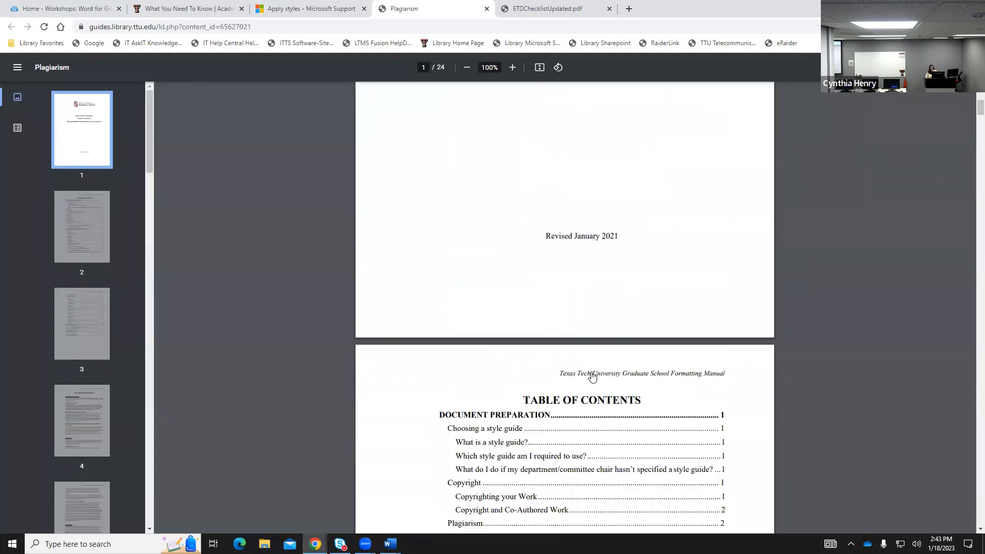
pyautogui.scroll(-1, 584, 380)
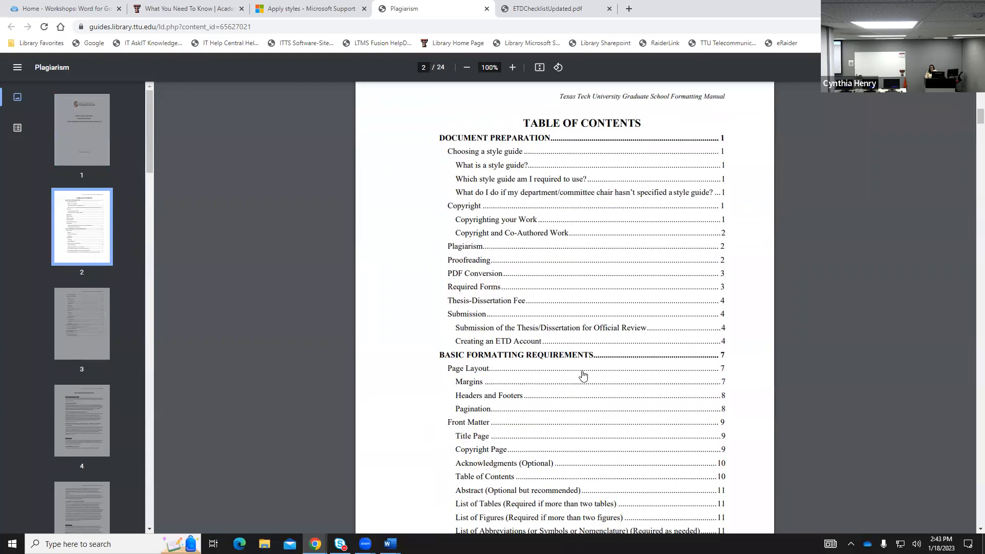
pyautogui.scroll(-1, 584, 376)
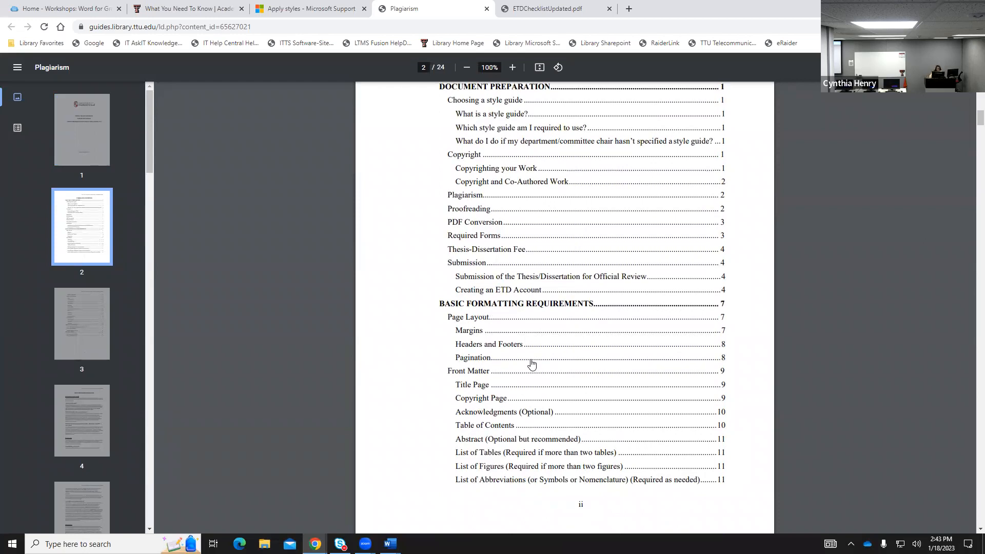
pyautogui.scroll(-3, 568, 367)
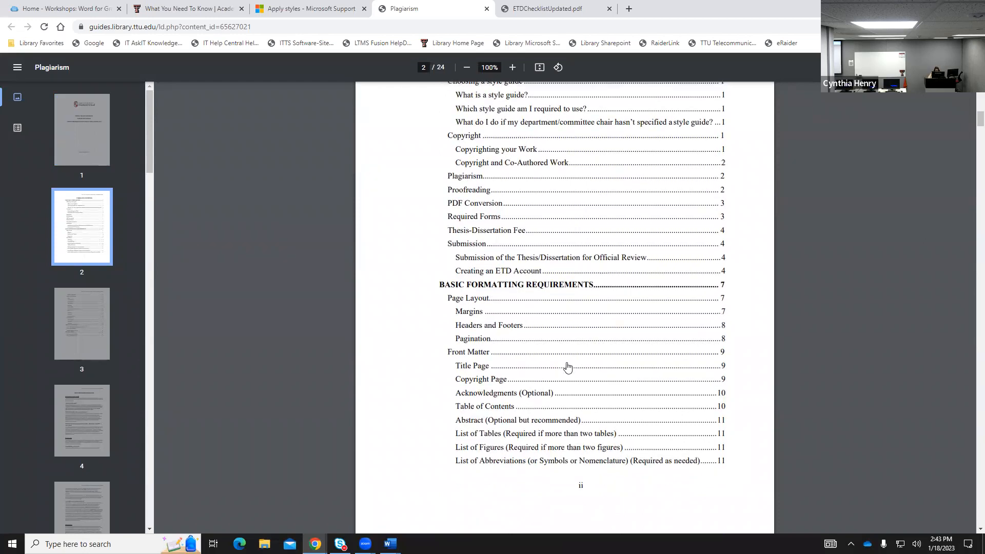
pyautogui.scroll(-2, 568, 368)
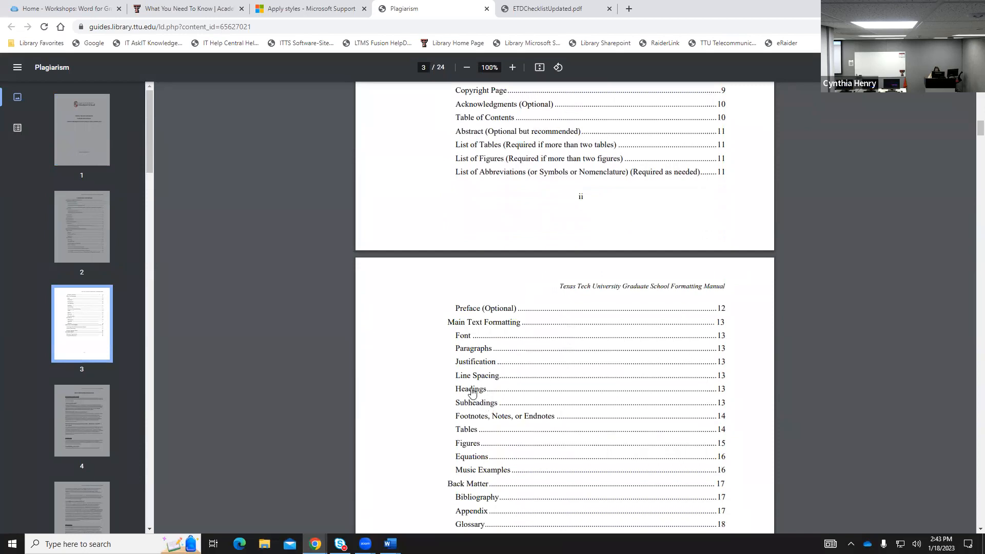
pyautogui.click(472, 393)
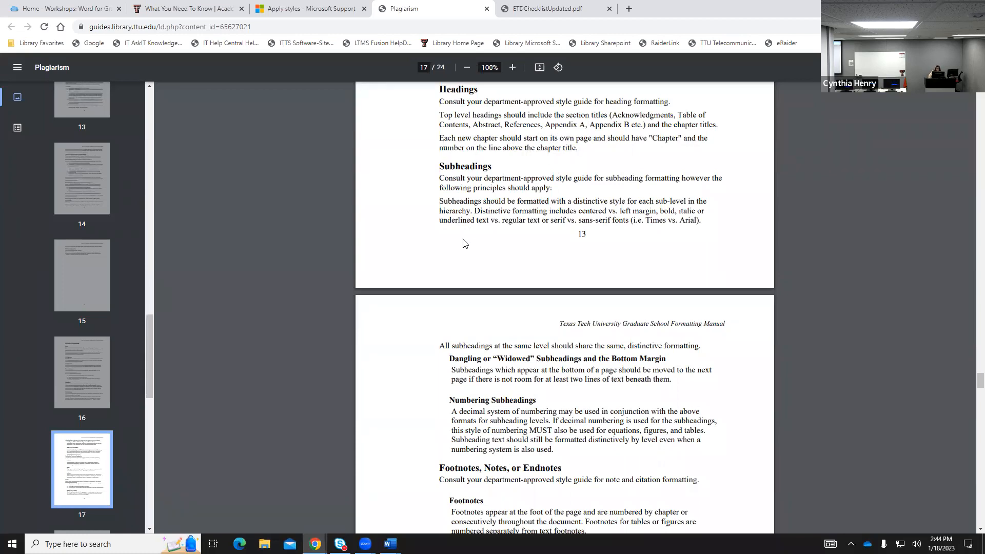
# Bring example spring 2023.docx forward in Word, showing the CHAPTER I Introduction page.
pyautogui.moveTo(390, 543)
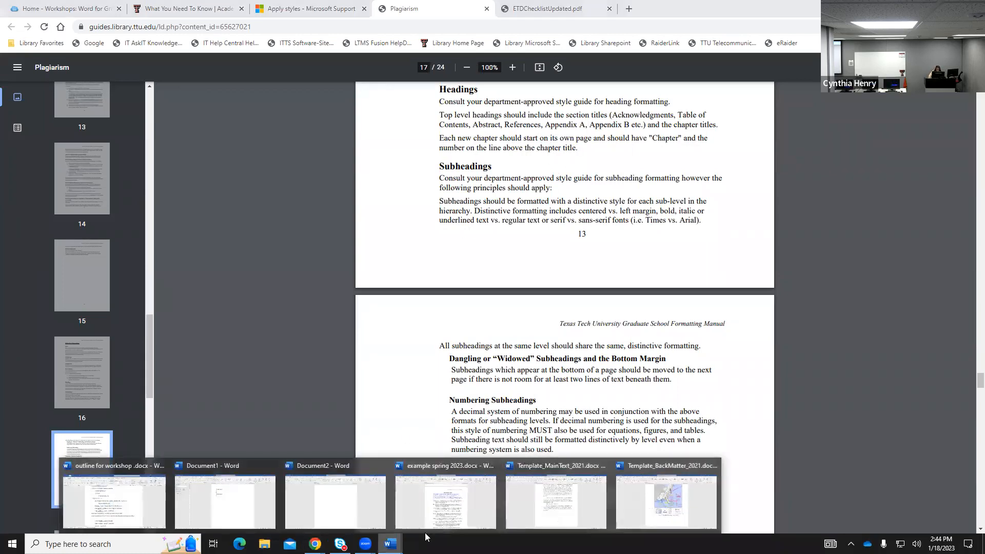
pyautogui.click(449, 505)
pyautogui.scroll(20, 648, 204)
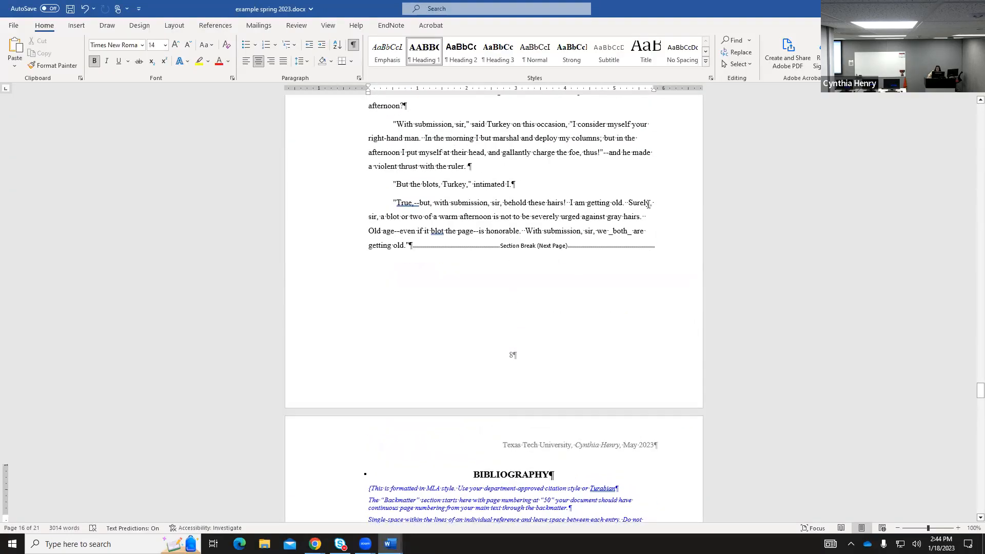
pyautogui.scroll(20, 647, 204)
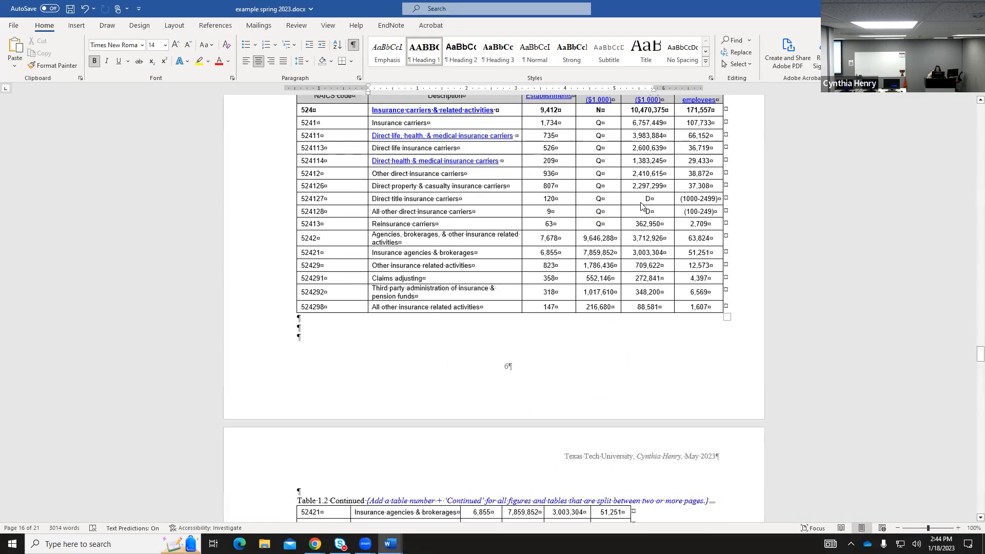
pyautogui.scroll(20, 641, 203)
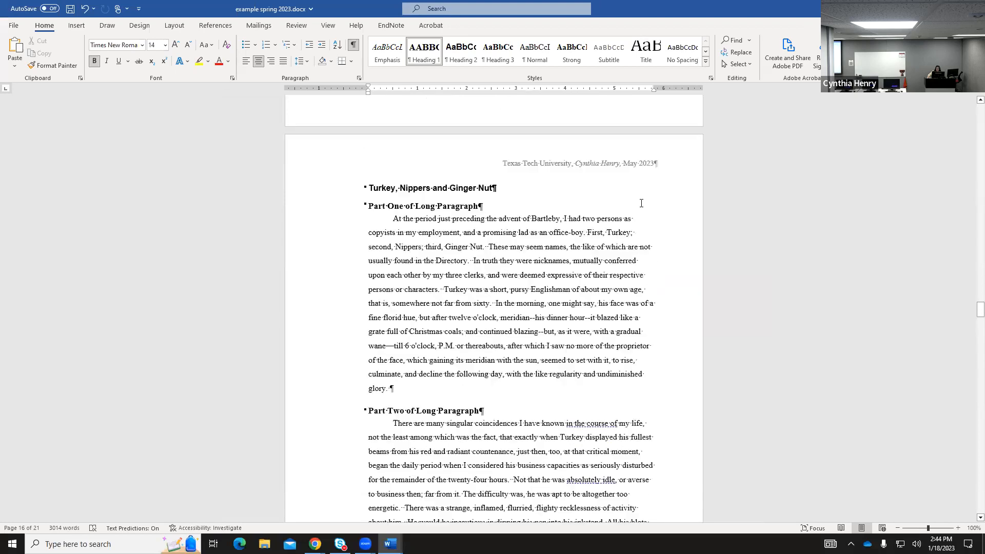
pyautogui.scroll(20, 644, 203)
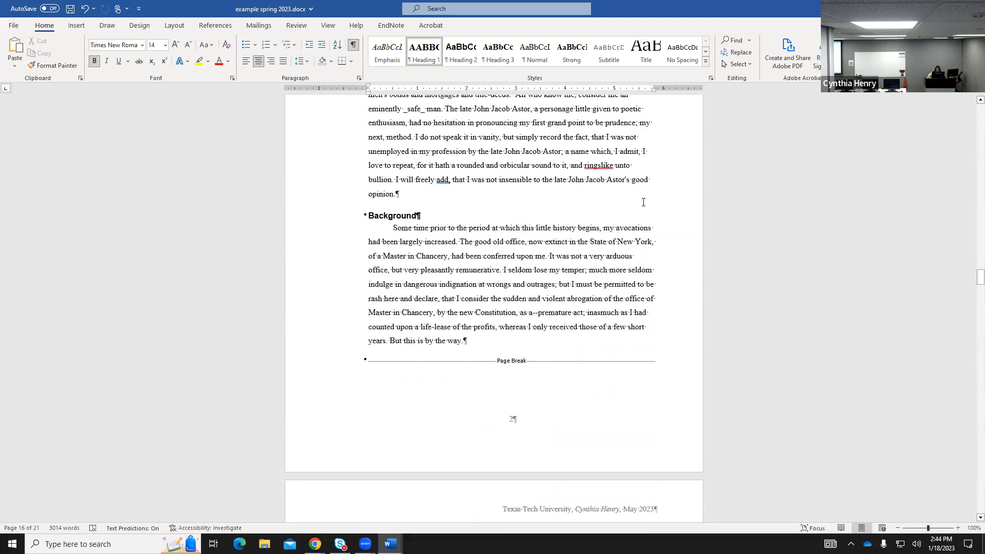
pyautogui.scroll(1, 645, 205)
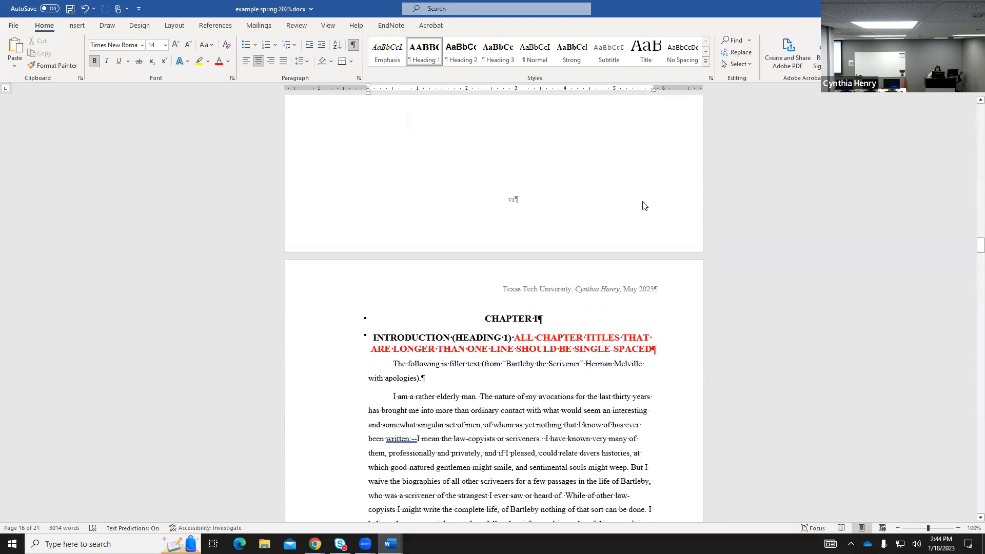
pyautogui.scroll(-3, 645, 206)
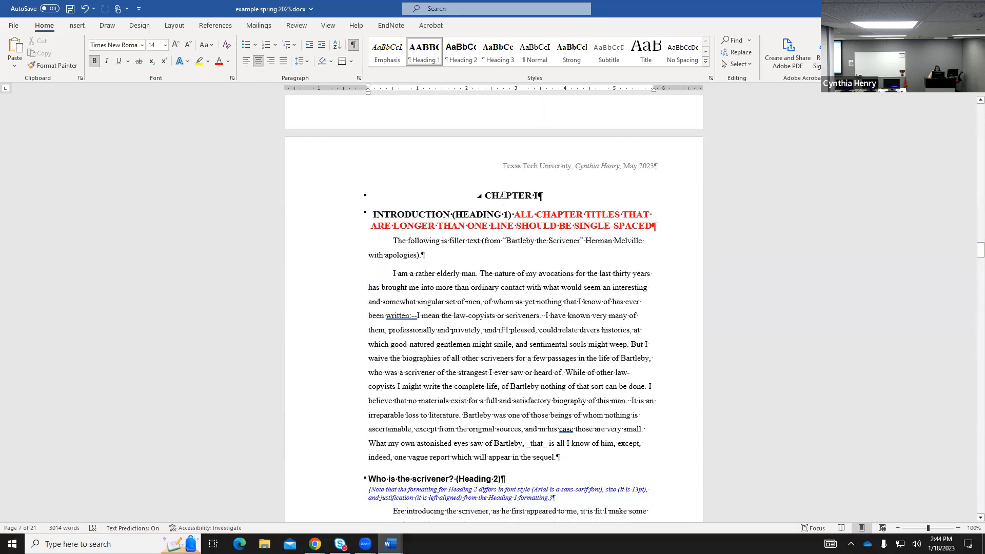
# Compare the chapter's heading styles and give the Introduction heading the Heading 2 style.
pyautogui.click(403, 213)
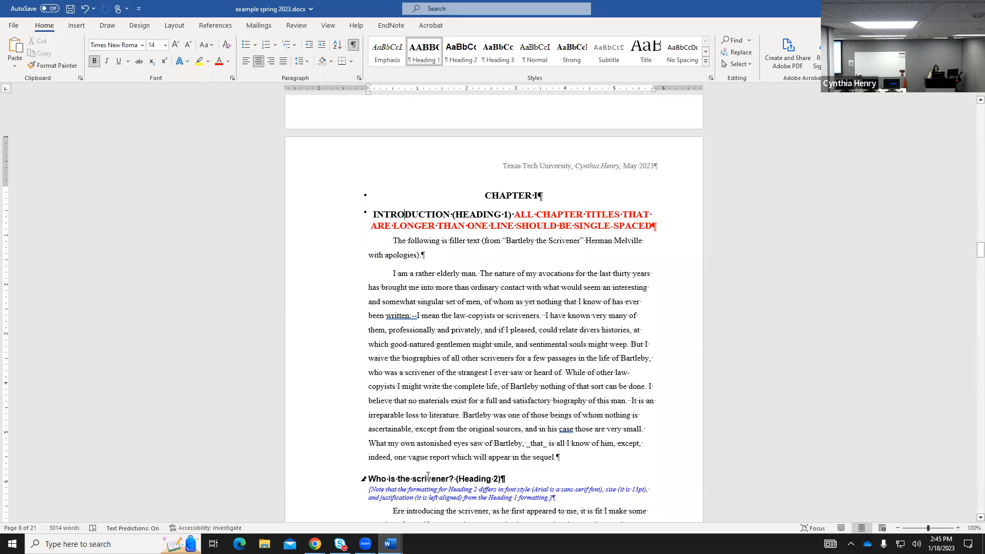
pyautogui.scroll(-1, 477, 431)
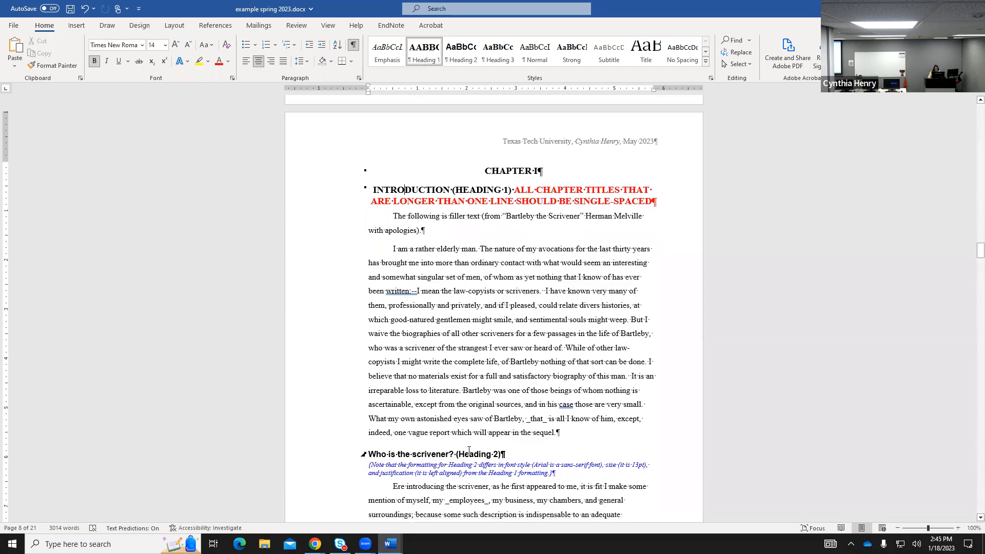
pyautogui.click(409, 455)
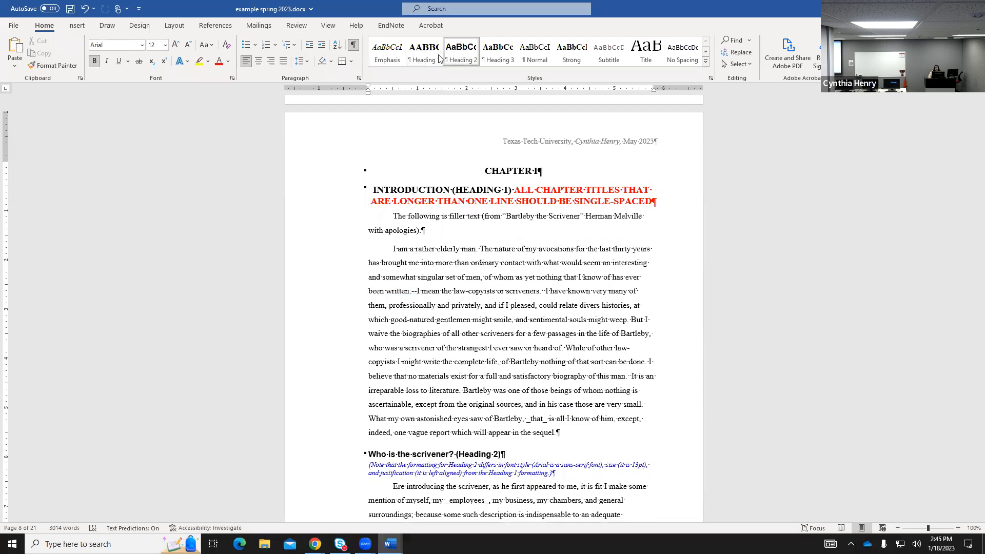
pyautogui.click(422, 190)
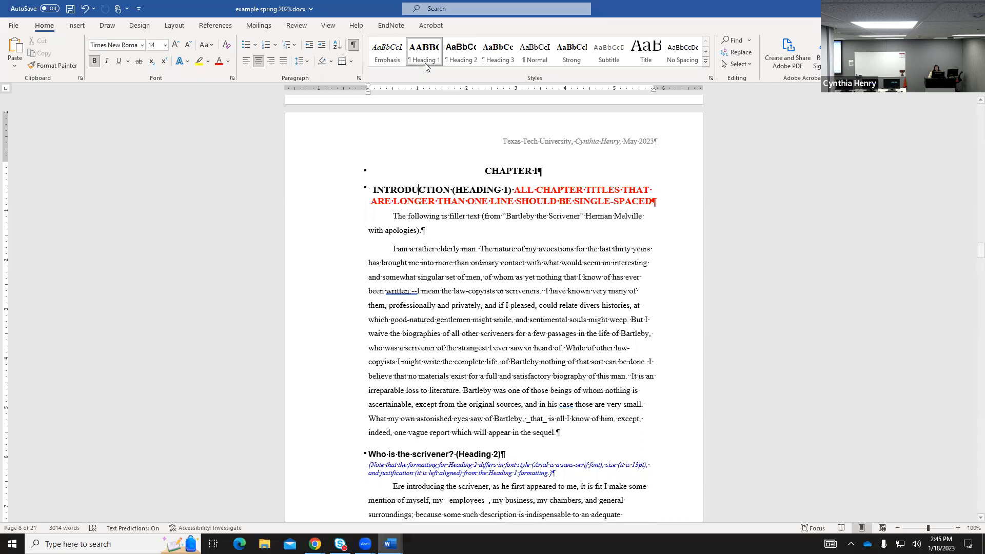
pyautogui.click(461, 56)
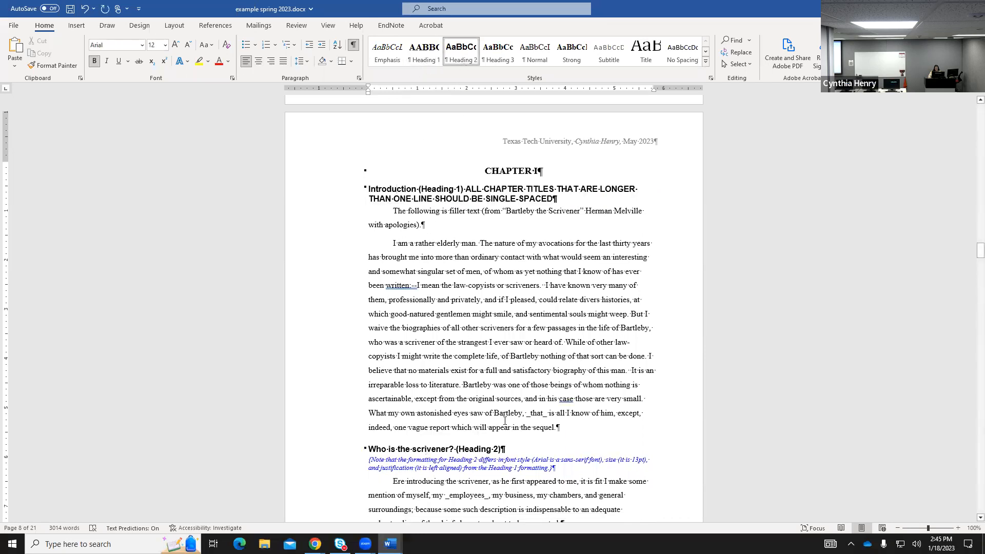
pyautogui.scroll(-5, 504, 420)
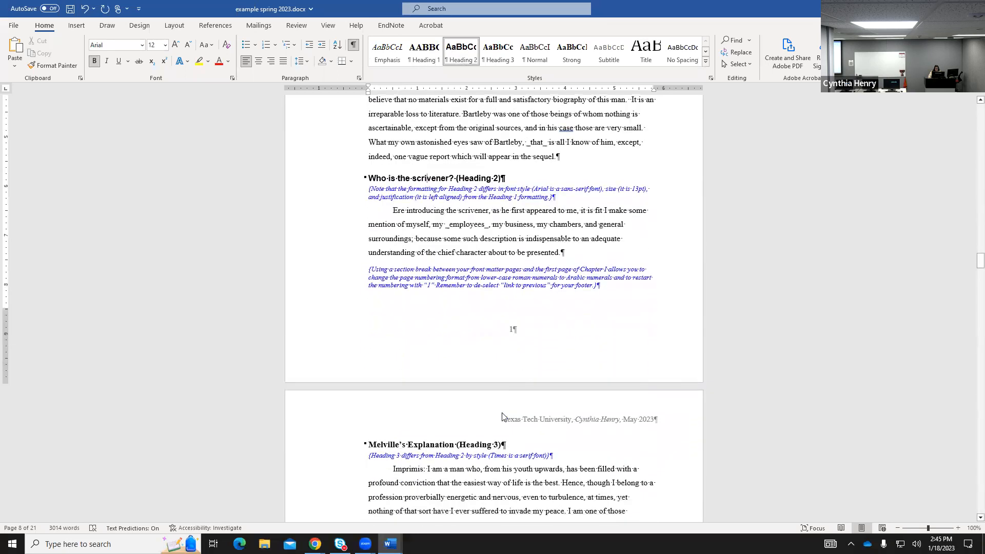
pyautogui.scroll(-1, 502, 416)
pyautogui.click(430, 419)
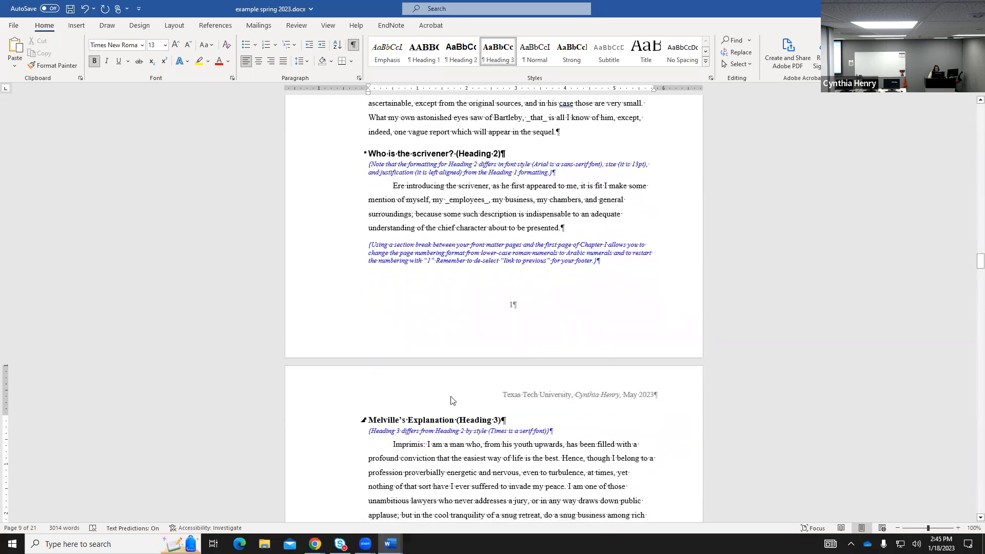
pyautogui.scroll(6, 475, 377)
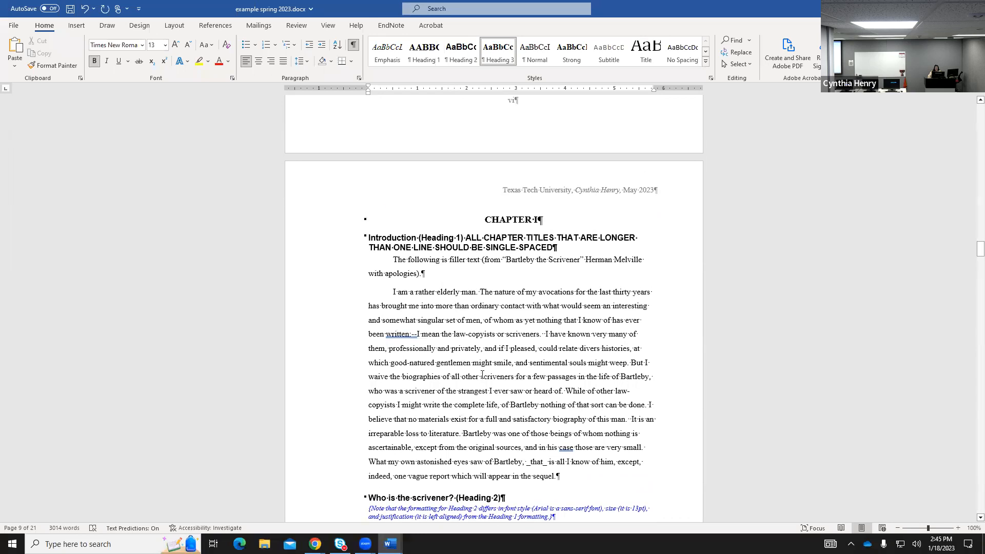
# Scroll through the thesis and inspect the formatting of the CHAPTER I line.
pyautogui.scroll(10, 870, 252)
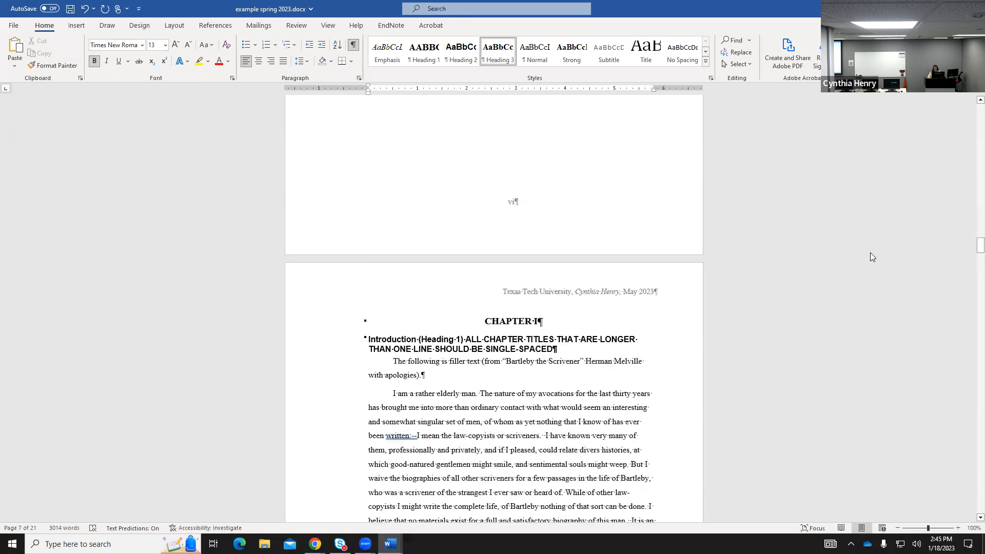
pyautogui.scroll(15, 836, 241)
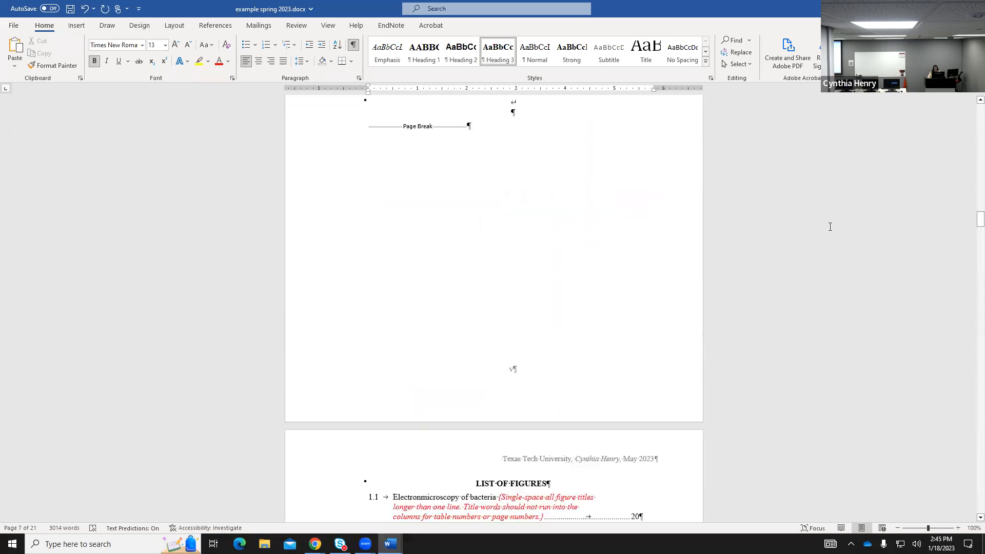
pyautogui.scroll(15, 817, 211)
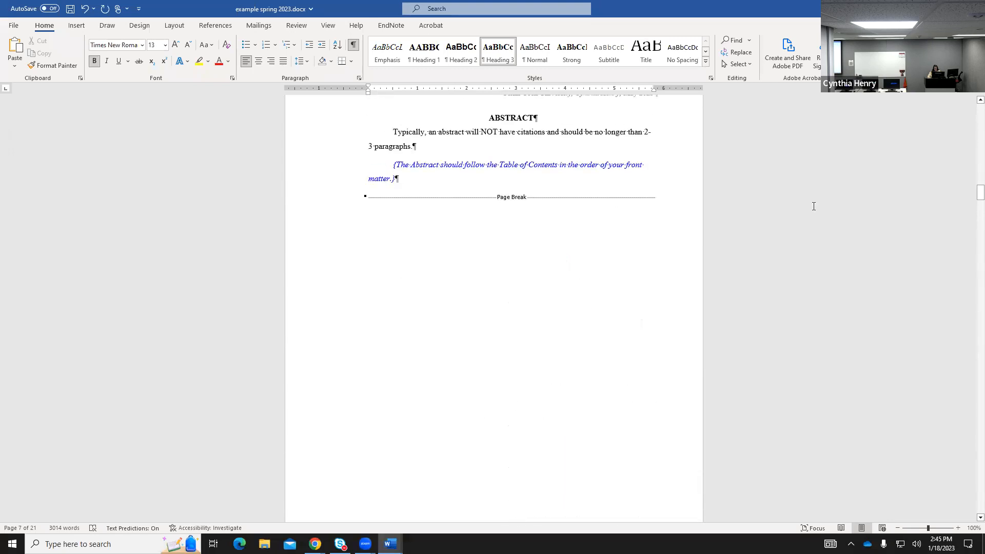
pyautogui.scroll(1, 813, 205)
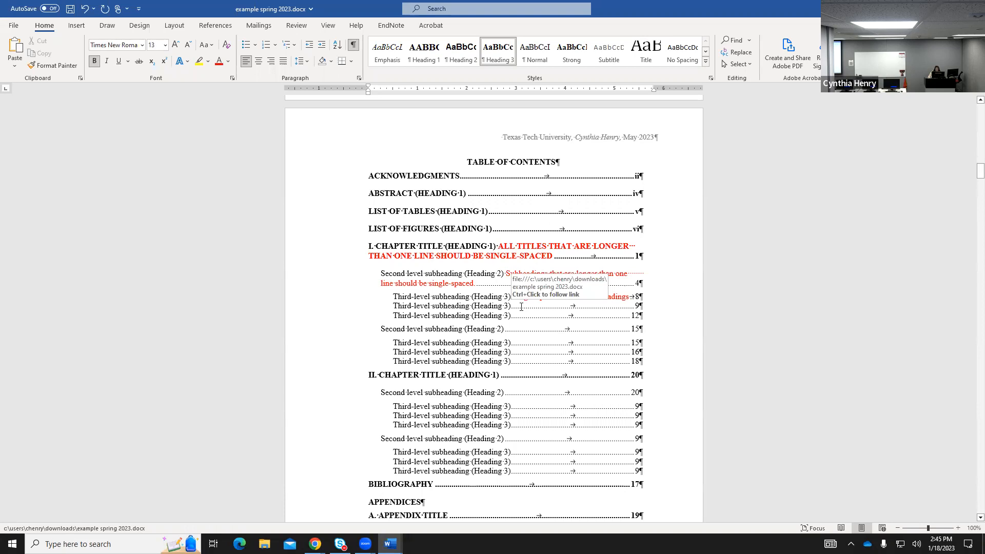
pyautogui.scroll(-10, 521, 306)
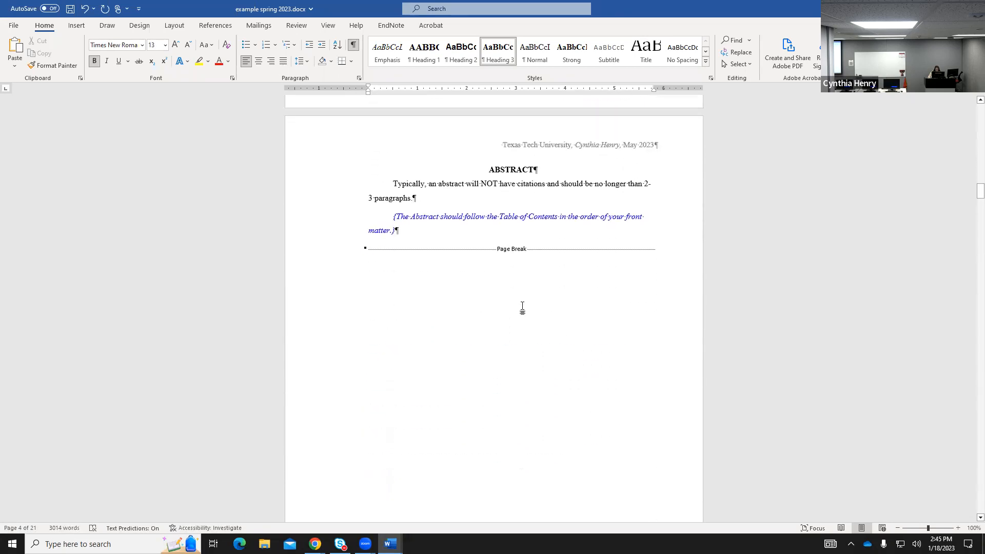
pyautogui.scroll(-12, 522, 307)
pyautogui.scroll(-14, 523, 307)
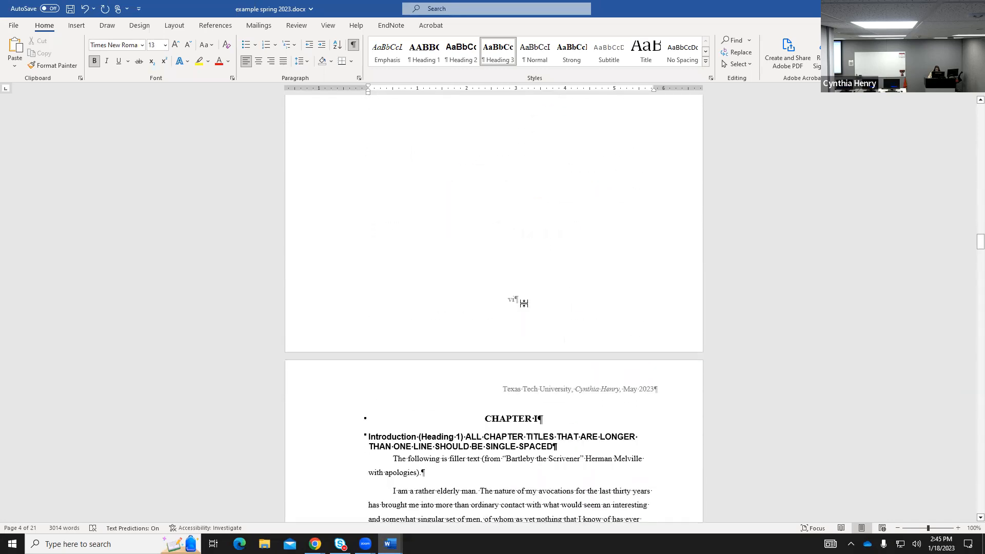
pyautogui.scroll(-1, 524, 304)
pyautogui.click(511, 369)
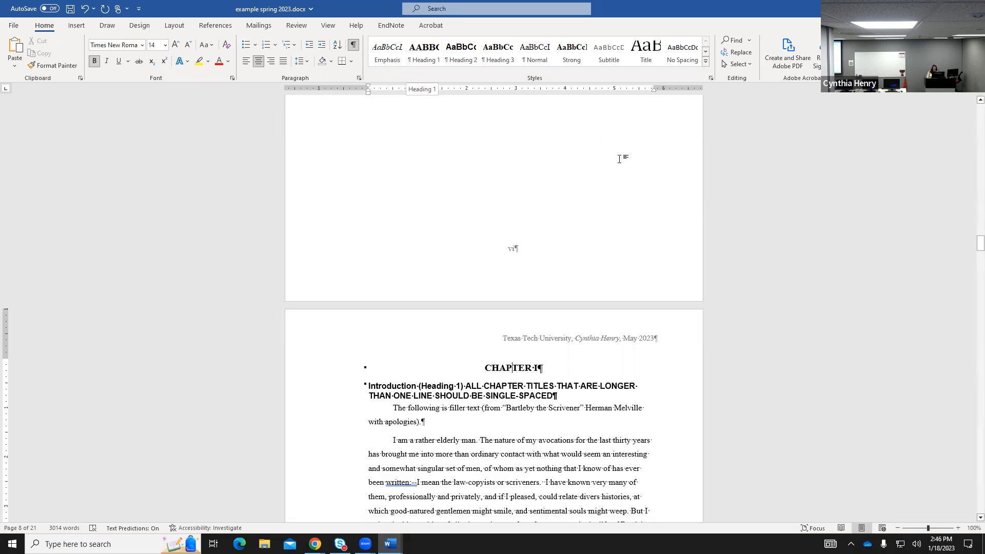
# Check the ACKNOWLEDGMENTS heading style and place the cursor on the Table of Contents page.
pyautogui.scroll(3, 659, 288)
pyautogui.scroll(9, 658, 287)
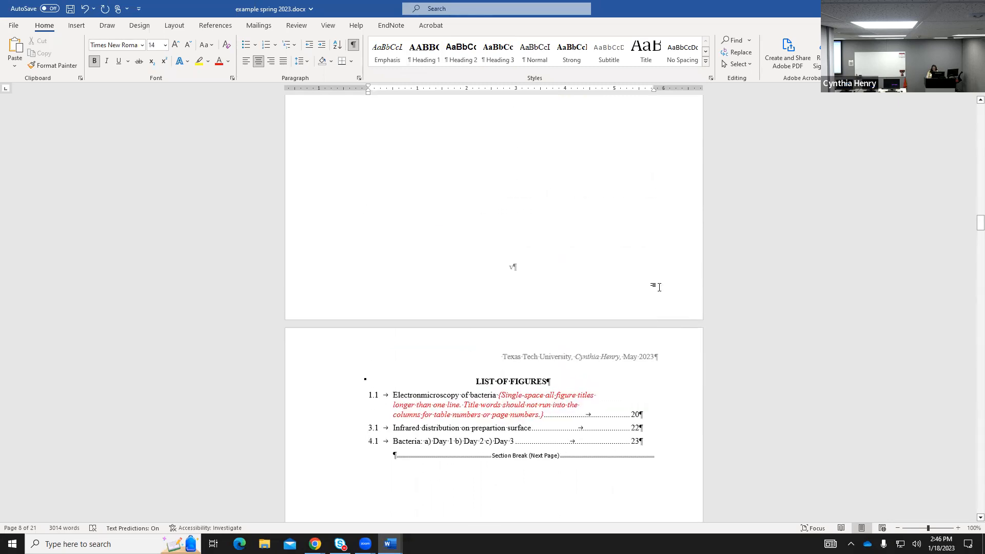
pyautogui.scroll(9, 659, 287)
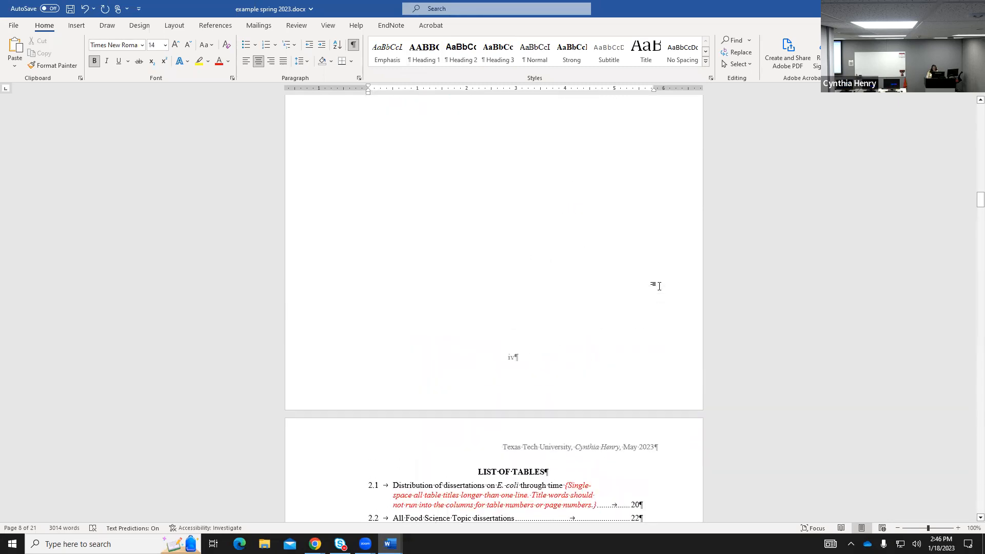
pyautogui.scroll(11, 659, 285)
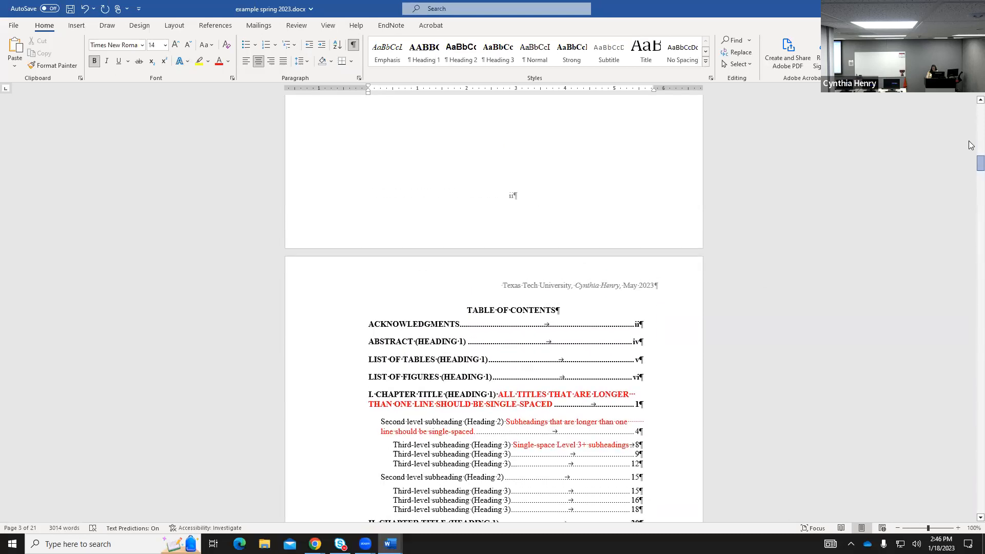
pyautogui.moveTo(981, 166); pyautogui.dragTo(971, 115)
pyautogui.scroll(-11, 513, 467)
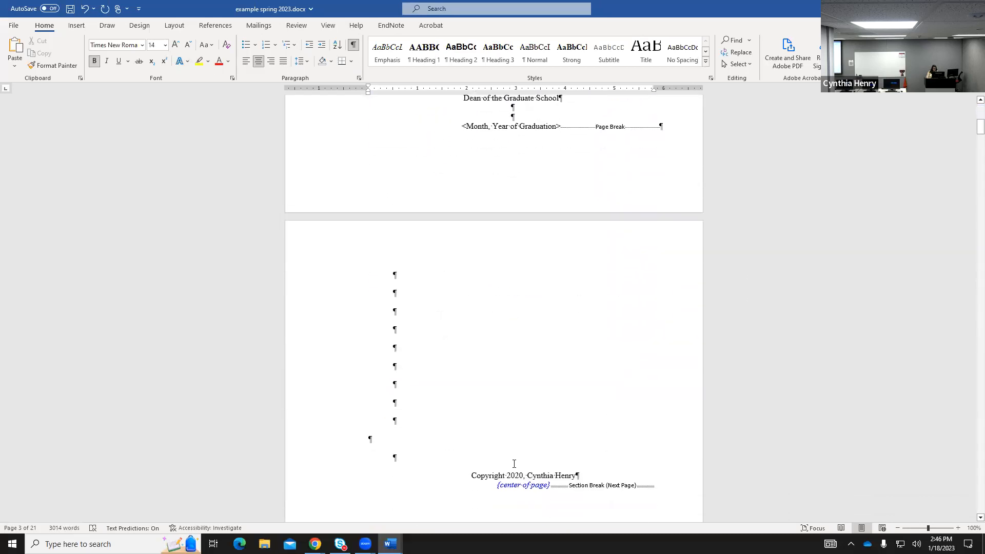
pyautogui.scroll(-5, 516, 468)
pyautogui.click(520, 328)
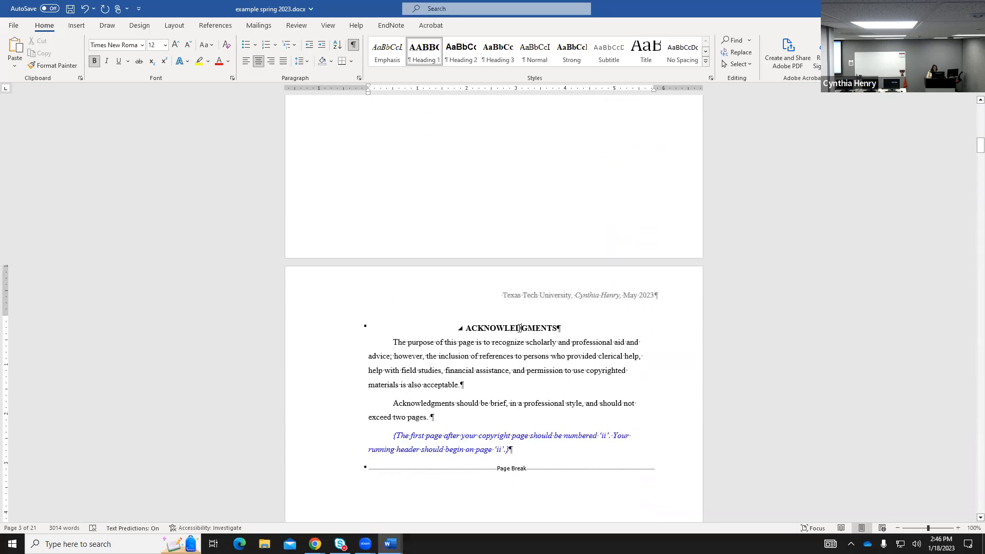
pyautogui.scroll(-10, 520, 327)
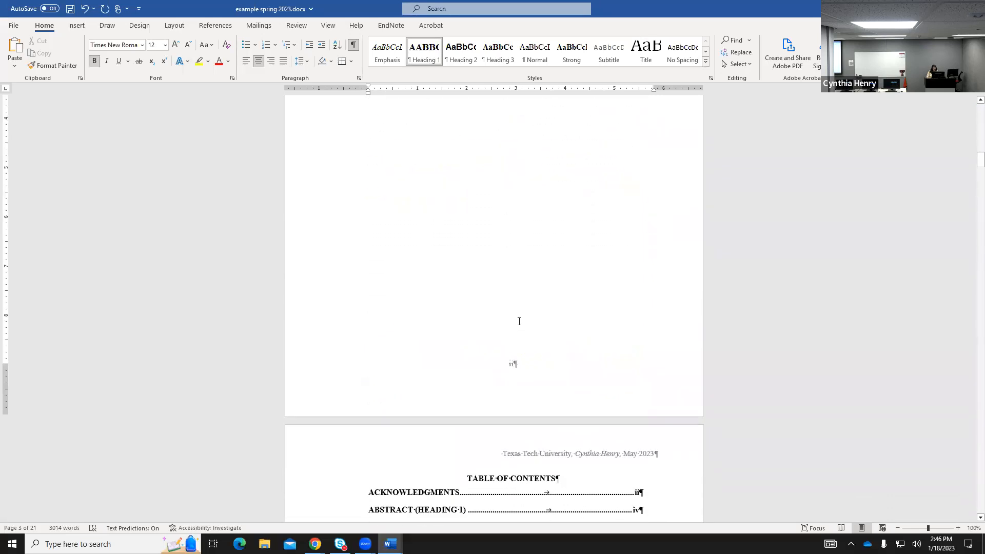
pyautogui.click(512, 351)
pyautogui.scroll(-2, 465, 346)
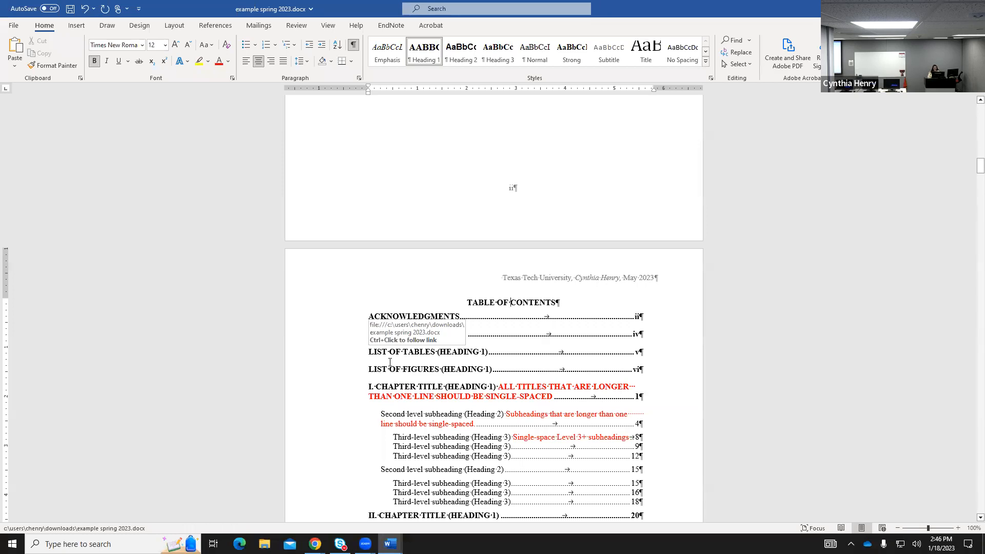
# Select the TABLE OF CONTENTS title and open the Styles pane beside the page.
pyautogui.moveTo(468, 302); pyautogui.dragTo(539, 305)
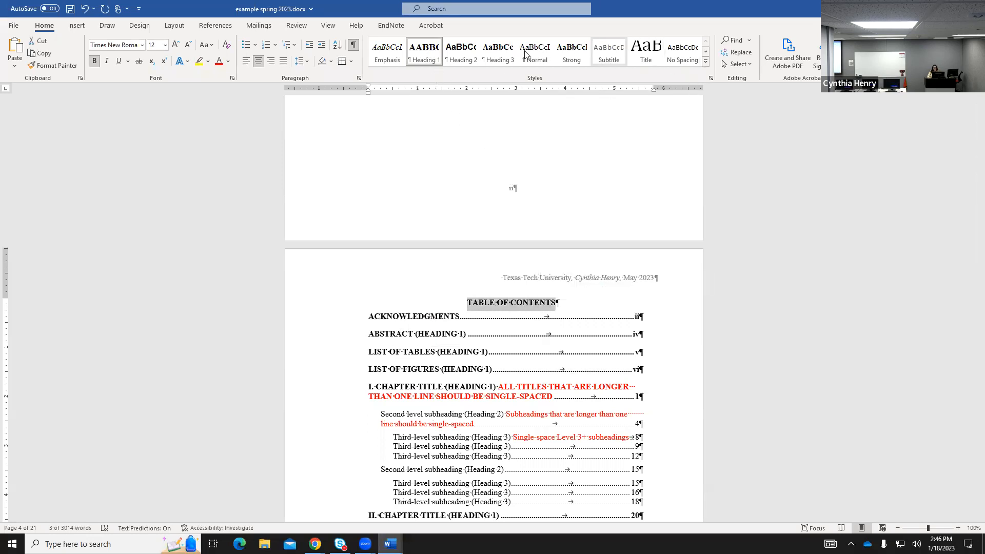
pyautogui.click(706, 62)
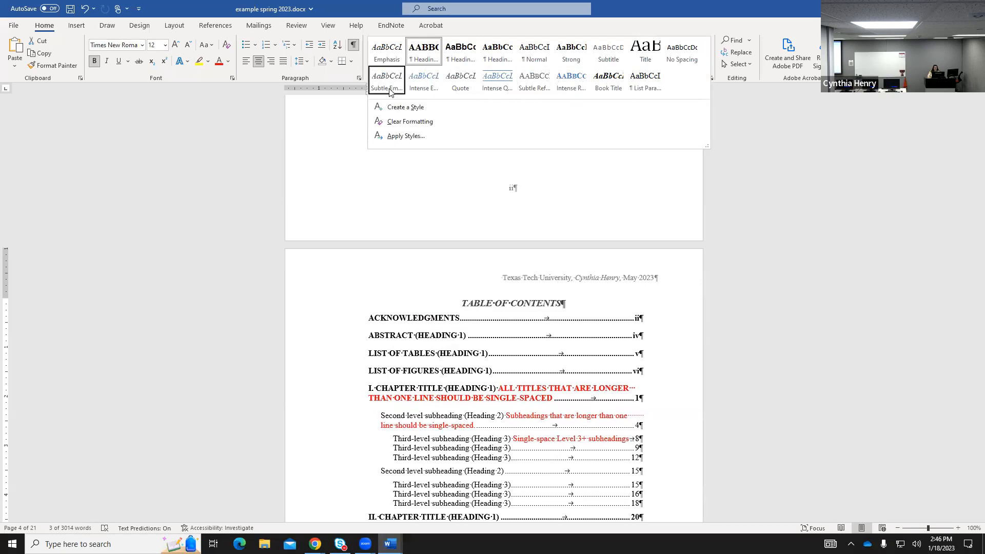
pyautogui.click(739, 106)
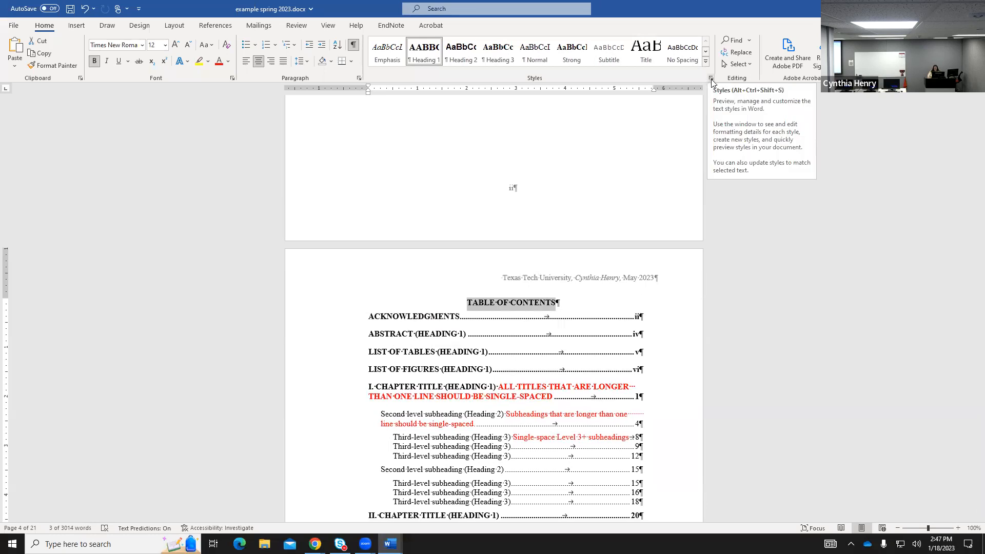
pyautogui.click(711, 83)
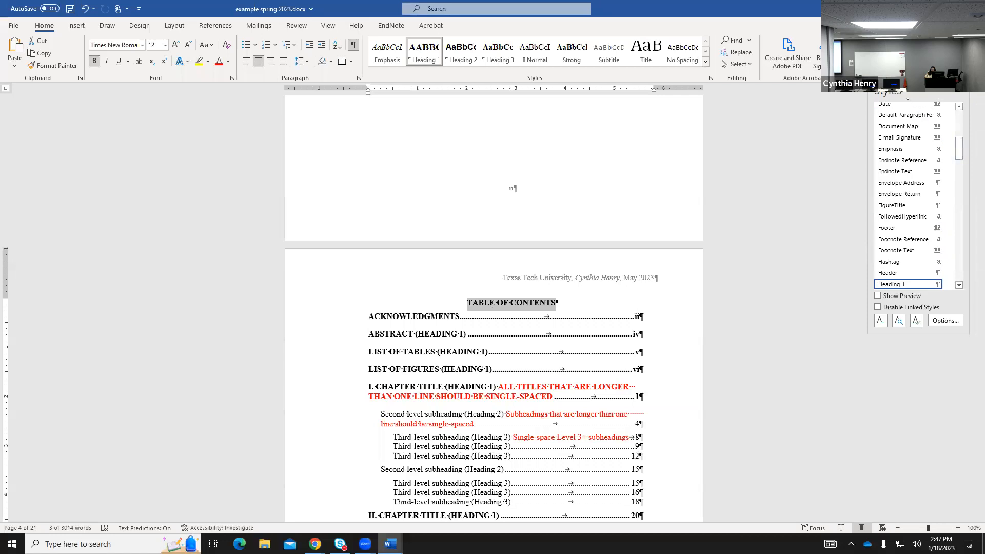
pyautogui.moveTo(893, 92); pyautogui.dragTo(847, 119)
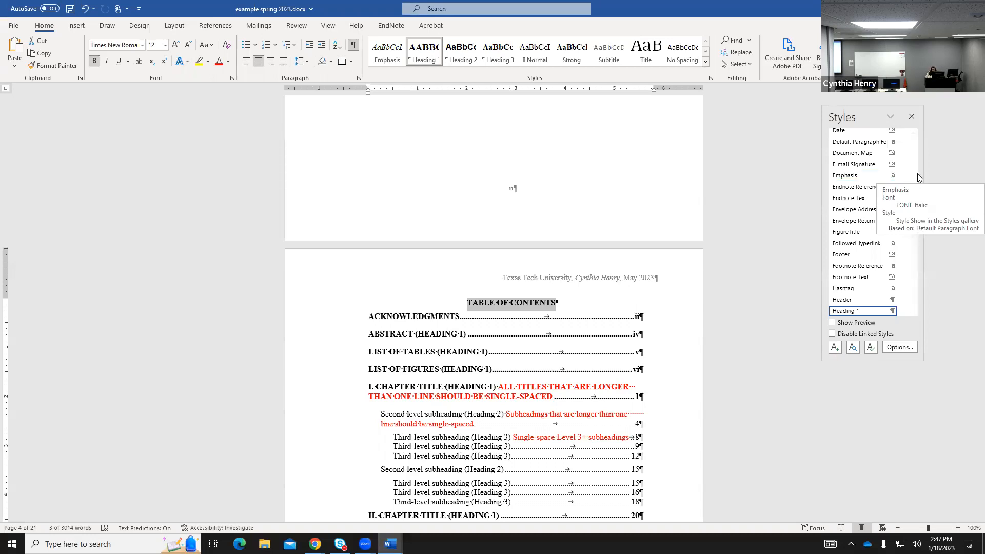
pyautogui.moveTo(914, 171); pyautogui.dragTo(915, 303)
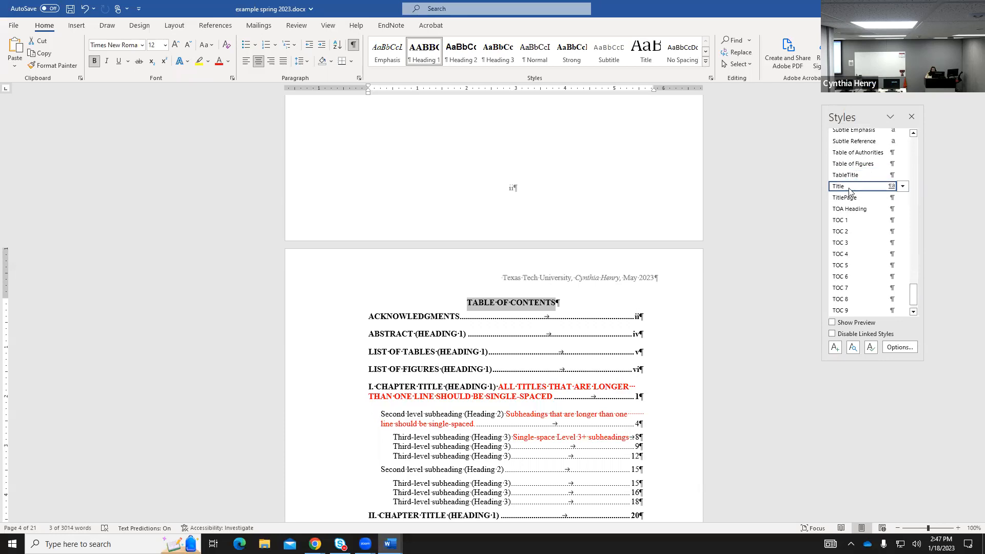
# Try TOC Heading on the title, undo it, and open TOC Heading's options.
pyautogui.moveTo(841, 213)
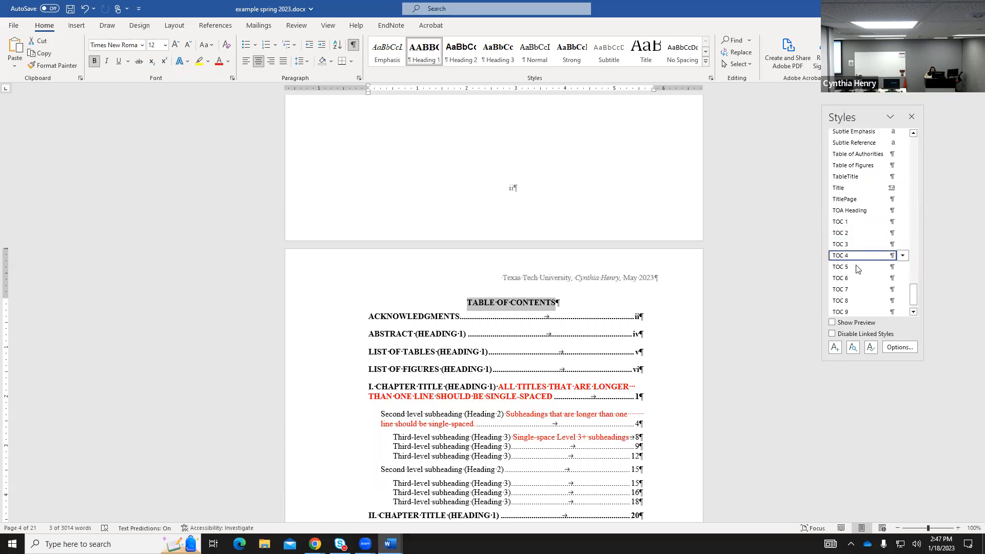
pyautogui.click(913, 311)
pyautogui.click(913, 312)
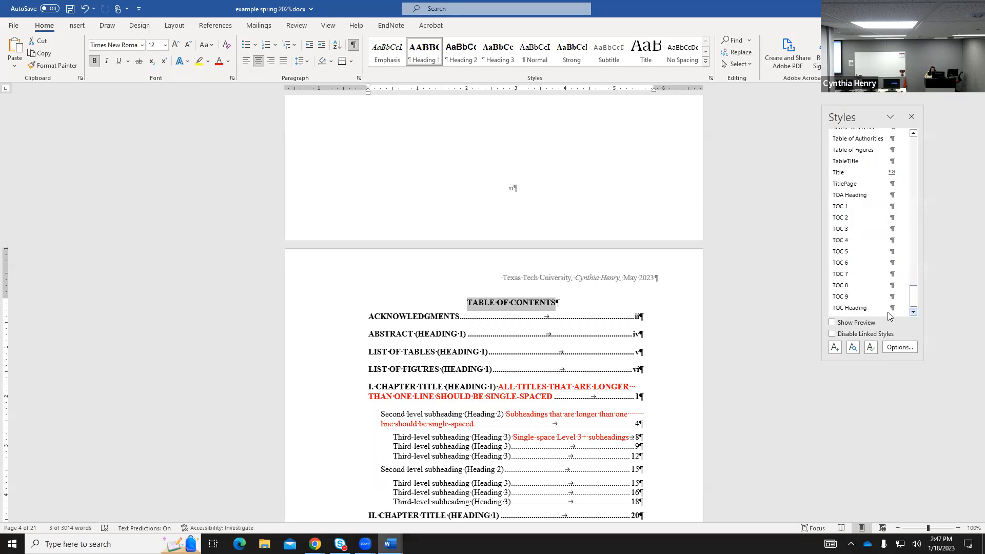
pyautogui.moveTo(843, 307)
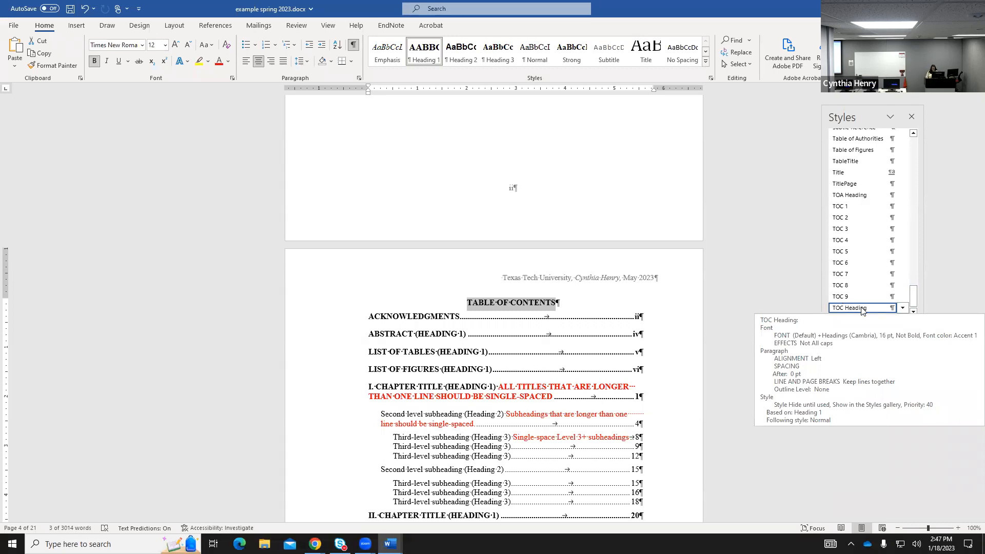
pyautogui.click(862, 309)
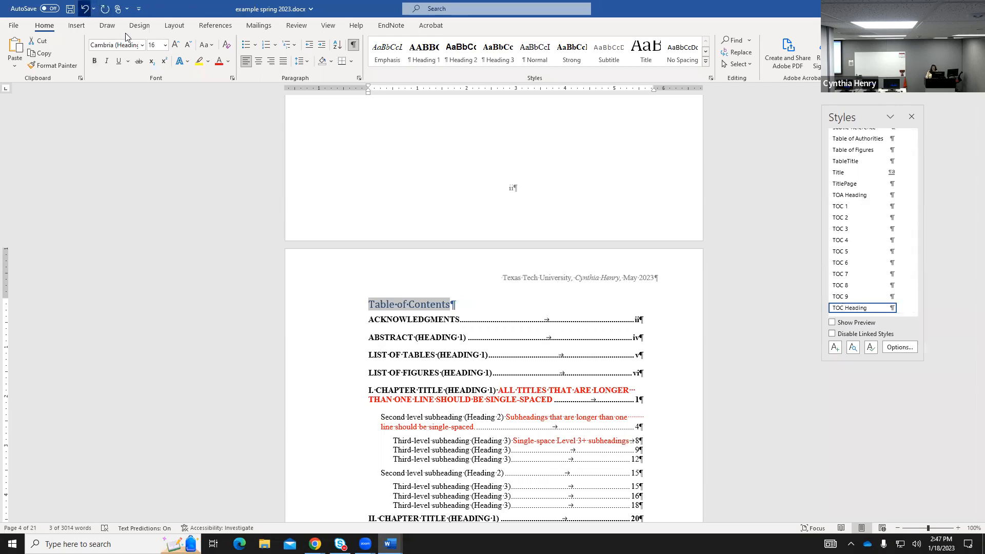
pyautogui.hotkey('ctrl', 'z')
pyautogui.scroll(-15, 908, 257)
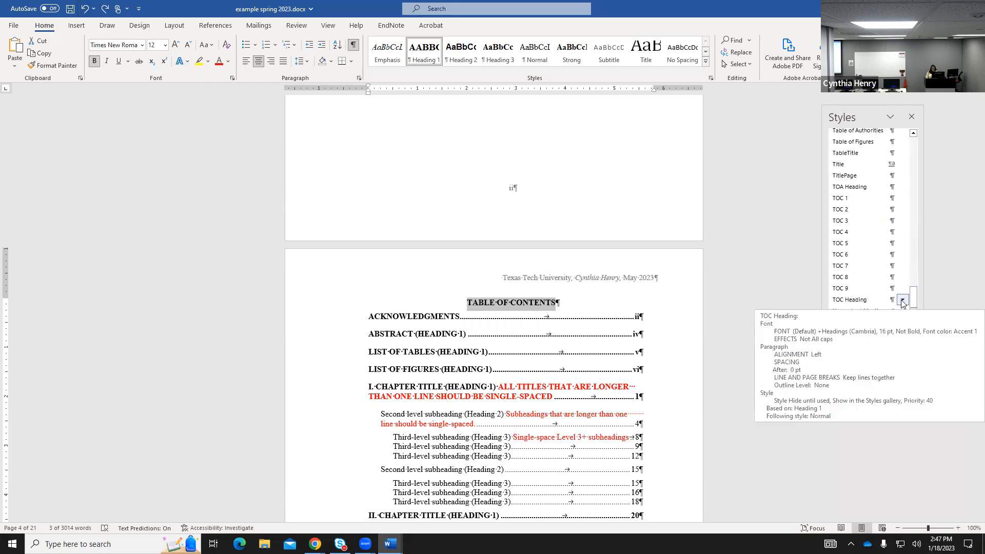
pyautogui.click(903, 301)
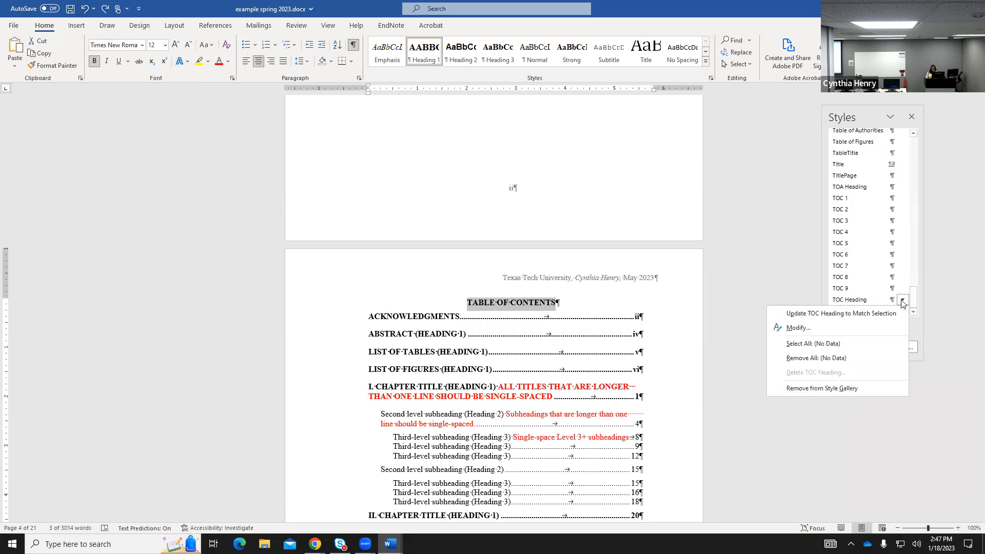
# Update the TOC Heading style to match the selected bold TABLE OF CONTENTS title.
pyautogui.click(838, 314)
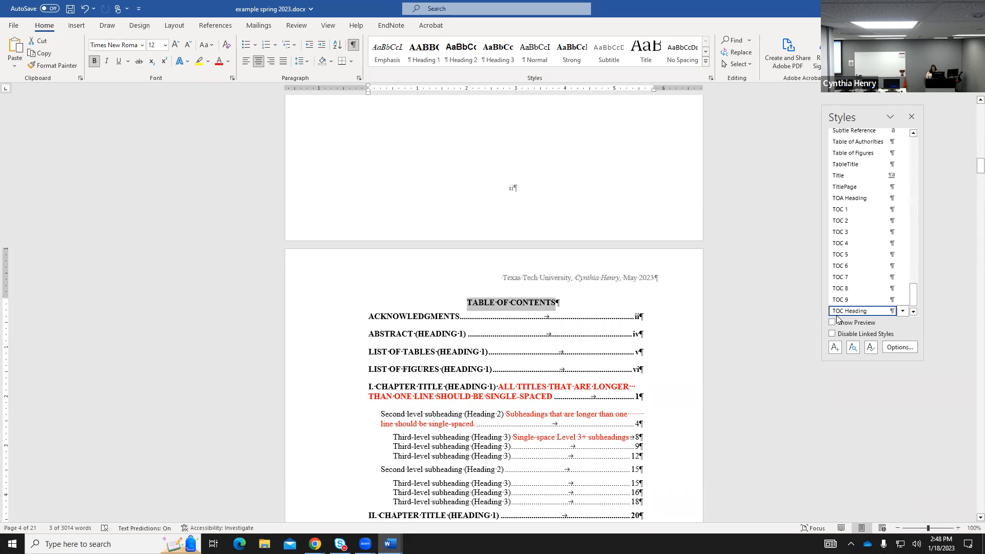
pyautogui.moveTo(855, 313)
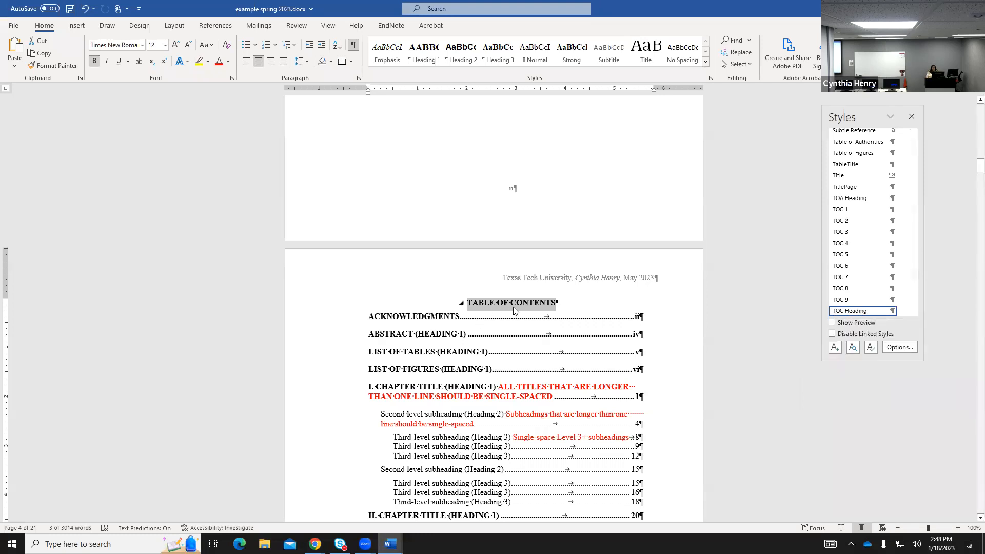
pyautogui.click(903, 311)
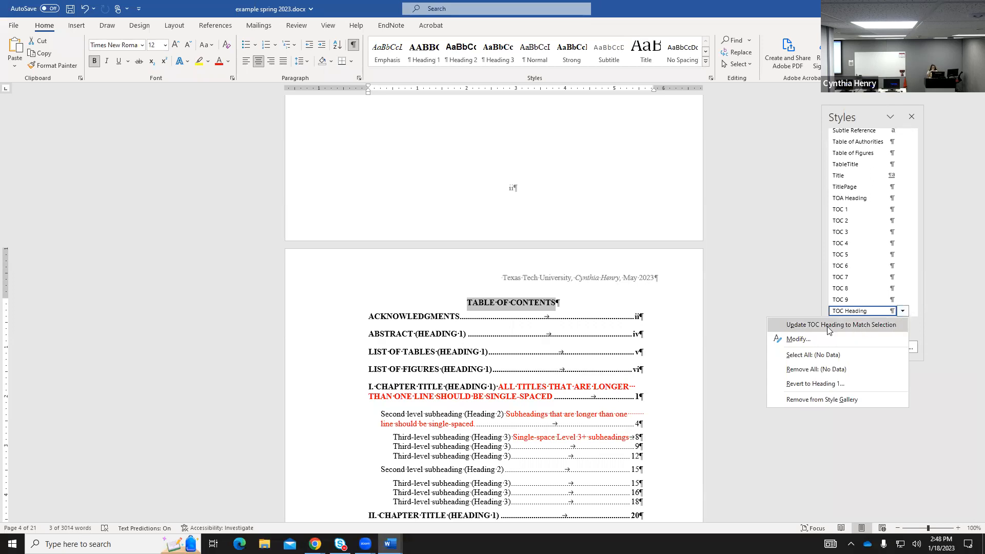
pyautogui.click(787, 282)
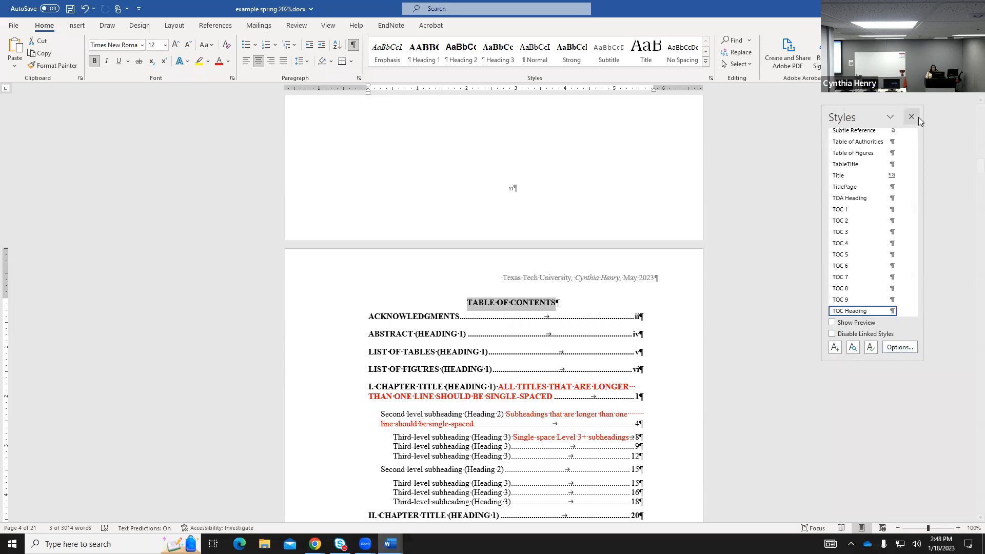
# Close the Styles pane, leaving the Table of Contents page in view.
pyautogui.click(705, 61)
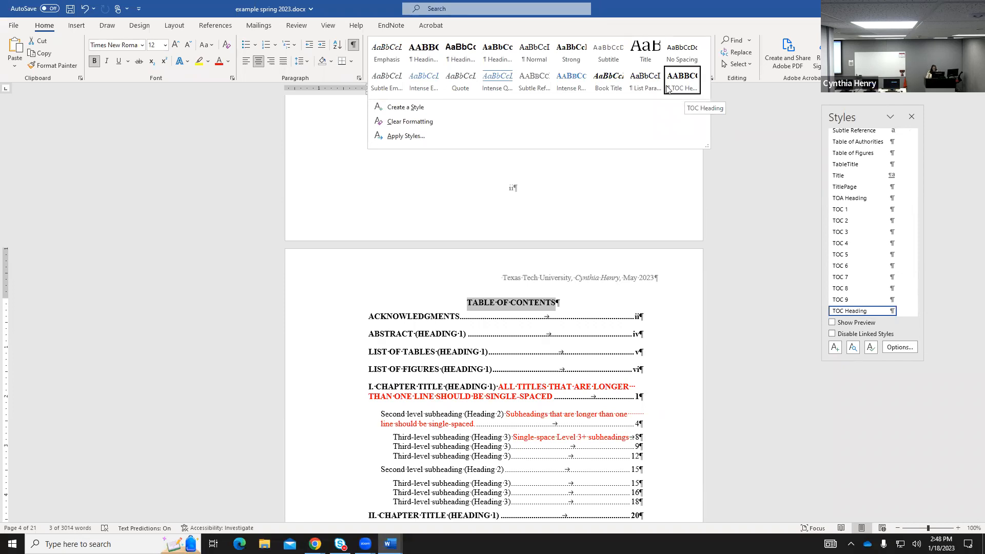
pyautogui.click(911, 116)
pyautogui.click(911, 117)
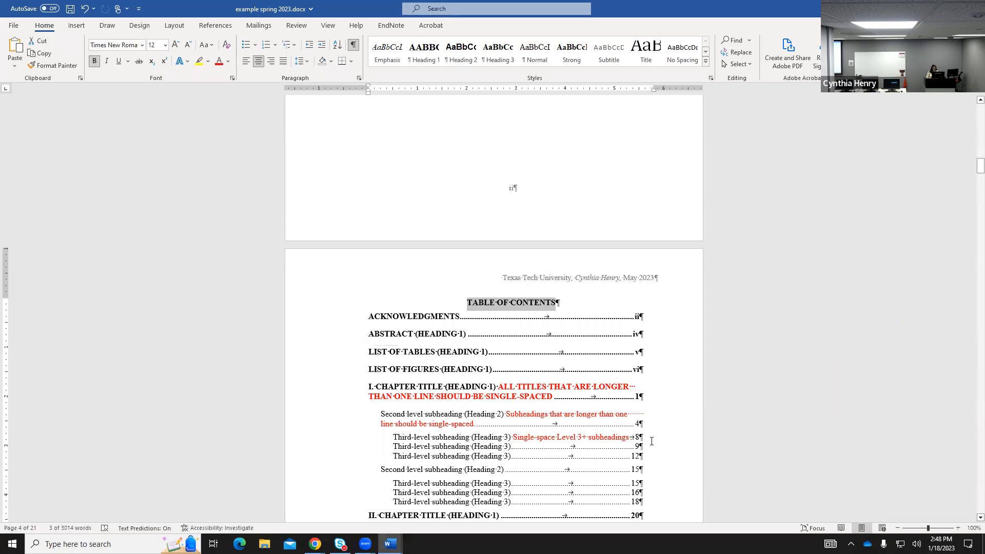
pyautogui.scroll(-2, 651, 441)
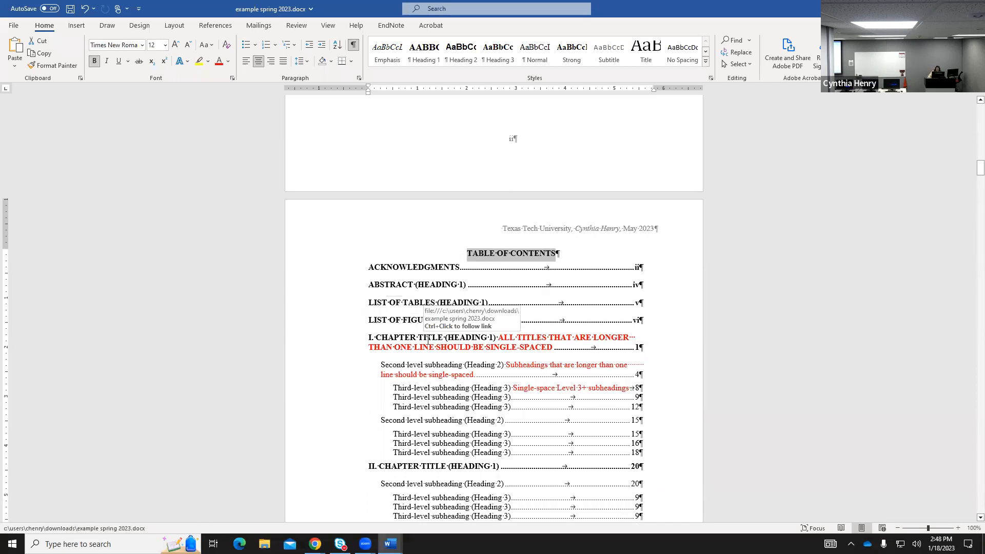
pyautogui.scroll(-4, 431, 344)
pyautogui.scroll(-20, 550, 396)
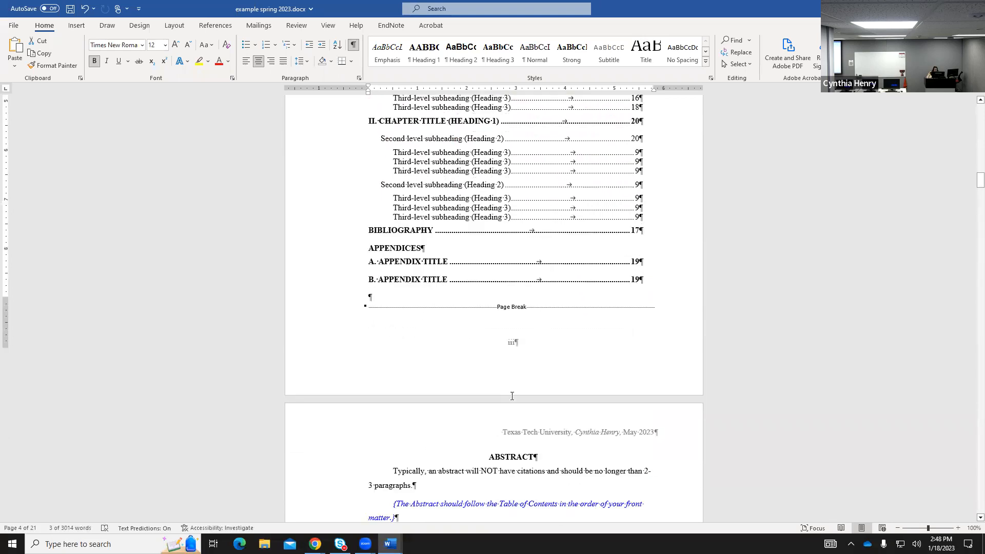
pyautogui.scroll(20, 550, 396)
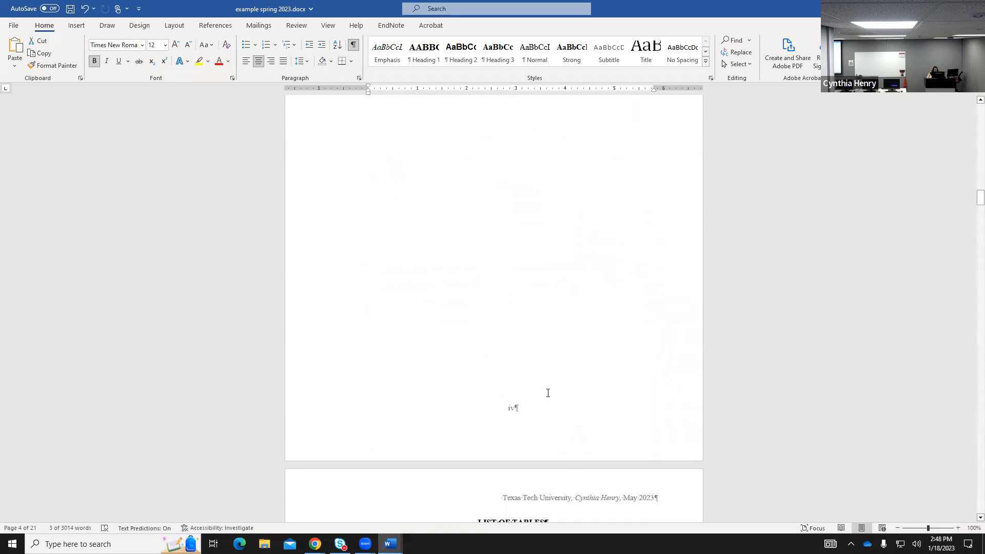
pyautogui.scroll(-8, 548, 393)
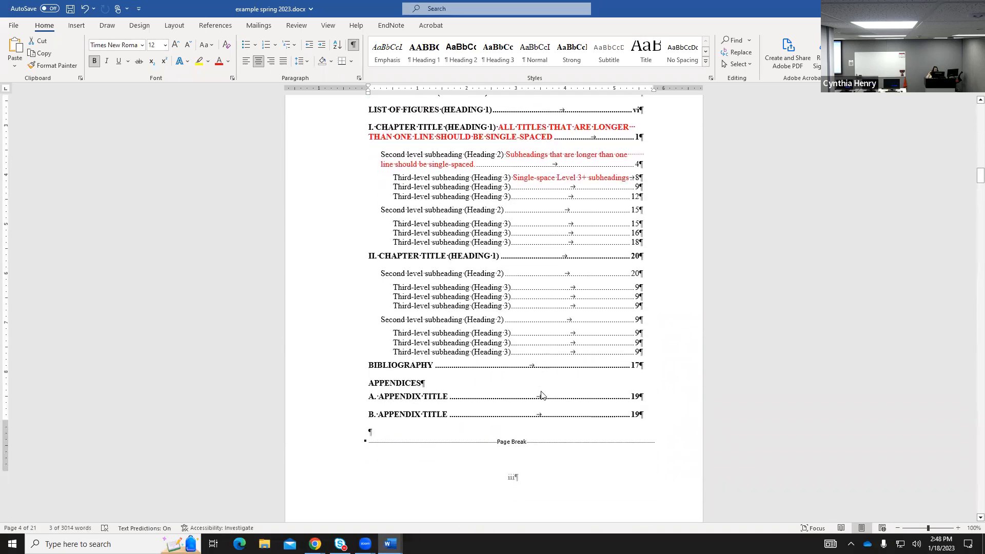
pyautogui.click(501, 383)
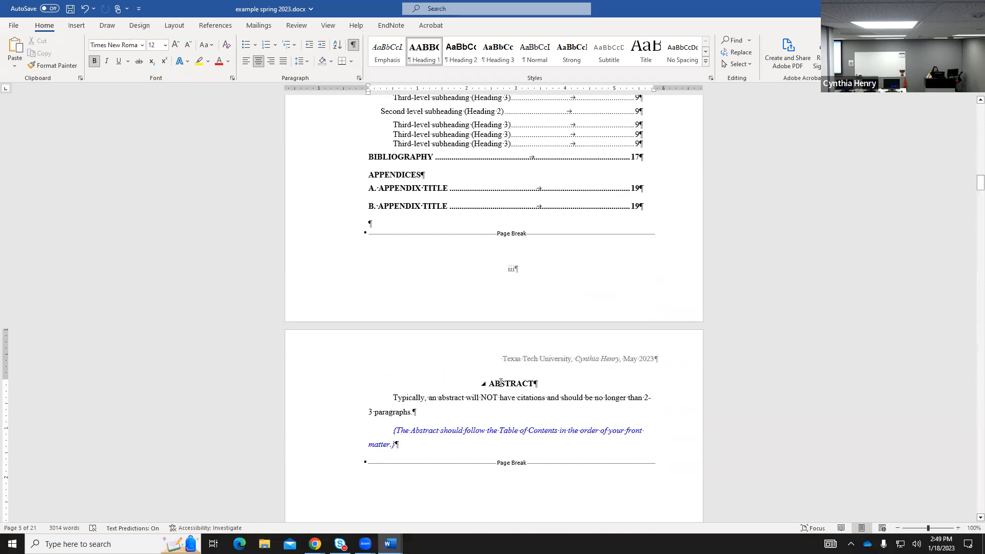
pyautogui.scroll(-15, 517, 391)
pyautogui.scroll(-5, 565, 407)
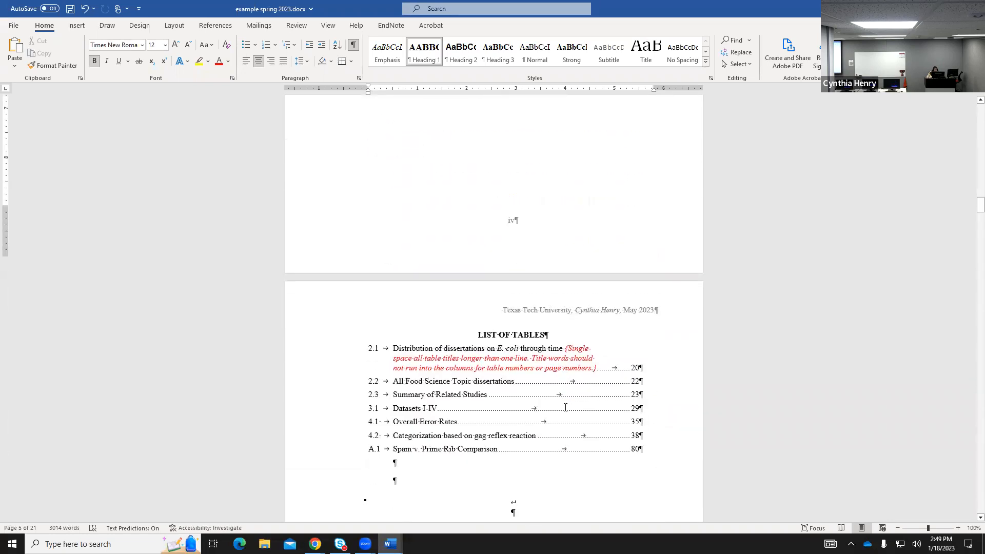
pyautogui.click(500, 292)
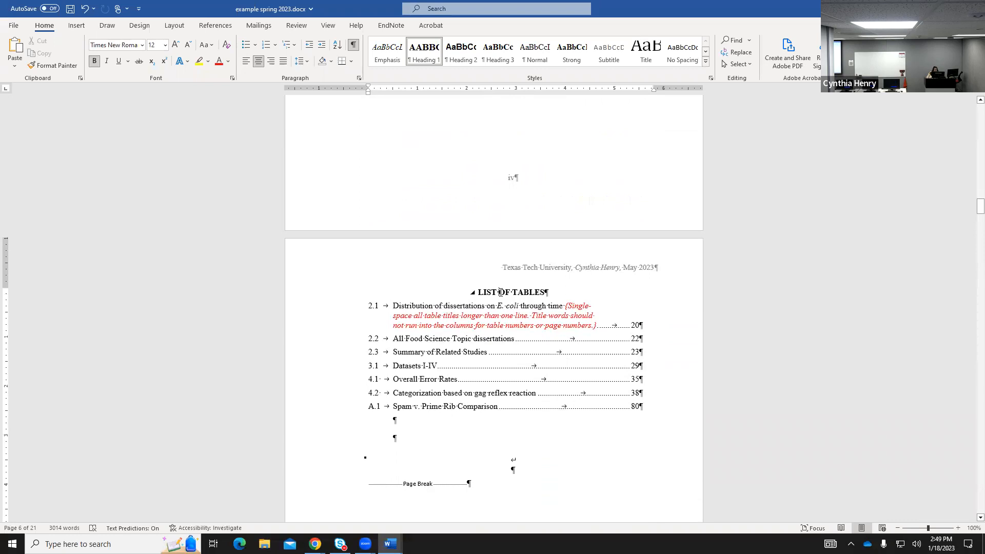
pyautogui.scroll(-13, 501, 292)
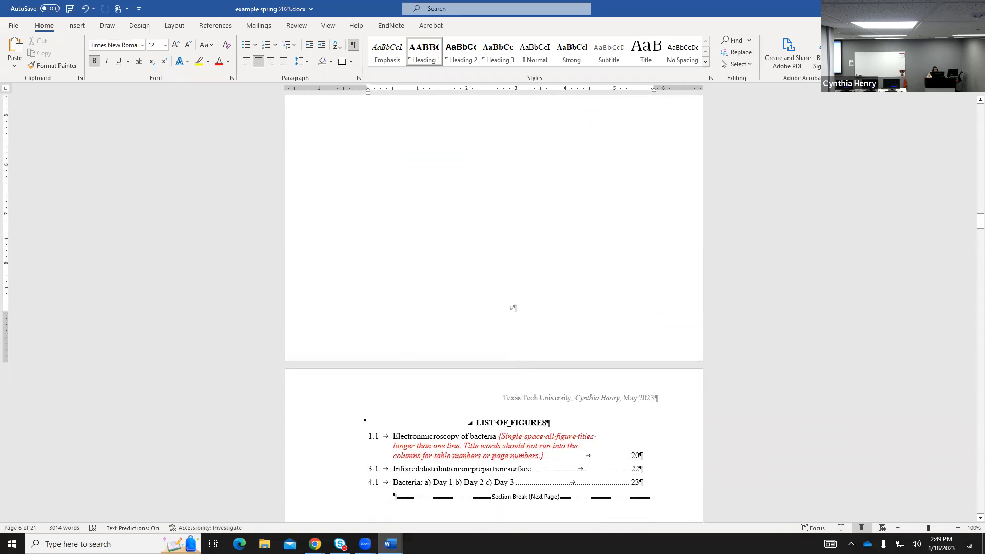
pyautogui.scroll(-16, 509, 422)
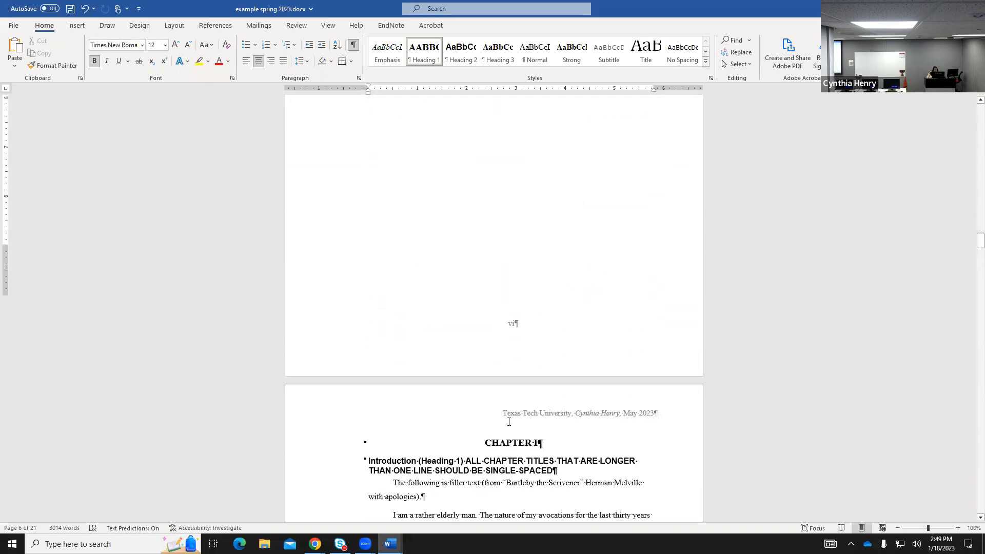
pyautogui.scroll(-4, 509, 422)
# Inspect the styles of the CHAPTER I heading, Introduction heading and chapter body text.
pyautogui.click(508, 336)
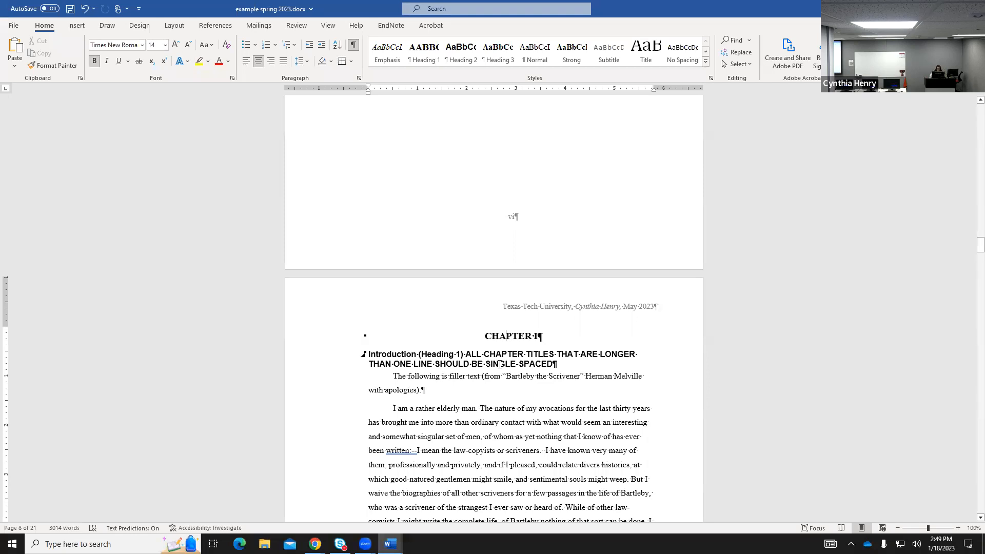
pyautogui.click(484, 351)
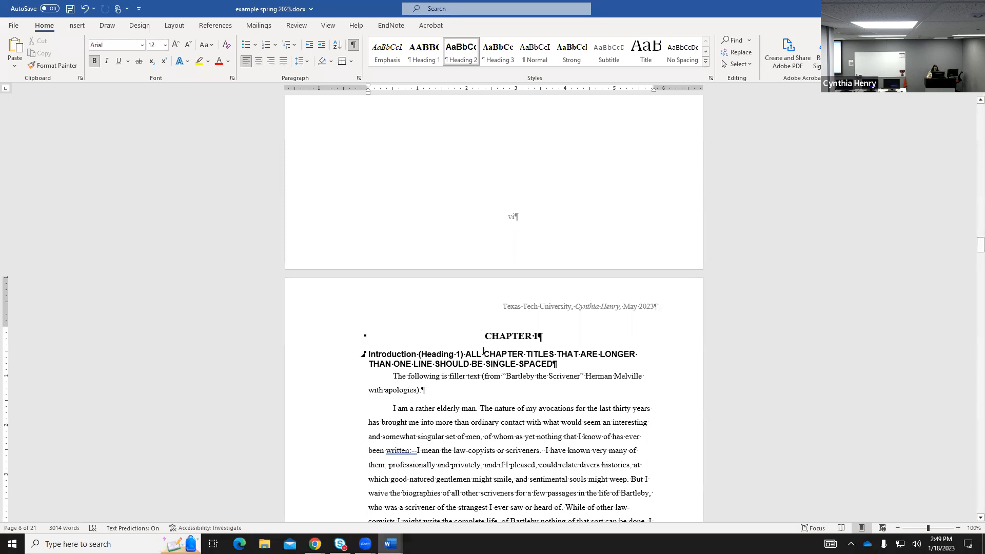
pyautogui.click(468, 421)
pyautogui.click(494, 333)
pyautogui.click(475, 366)
pyautogui.click(513, 334)
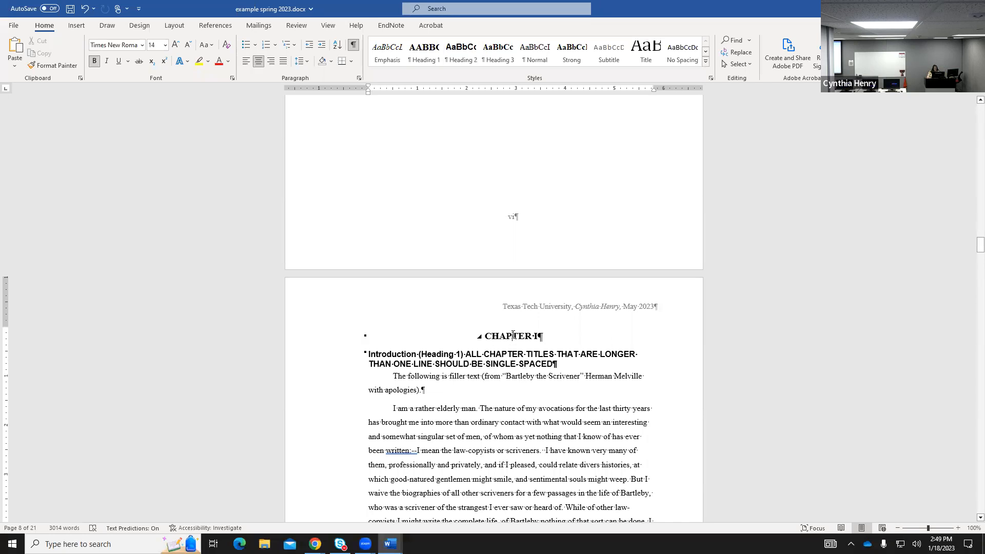
# Select the CHAPTER I heading text and open the Styles pane showing chapterHeading.
pyautogui.click(706, 62)
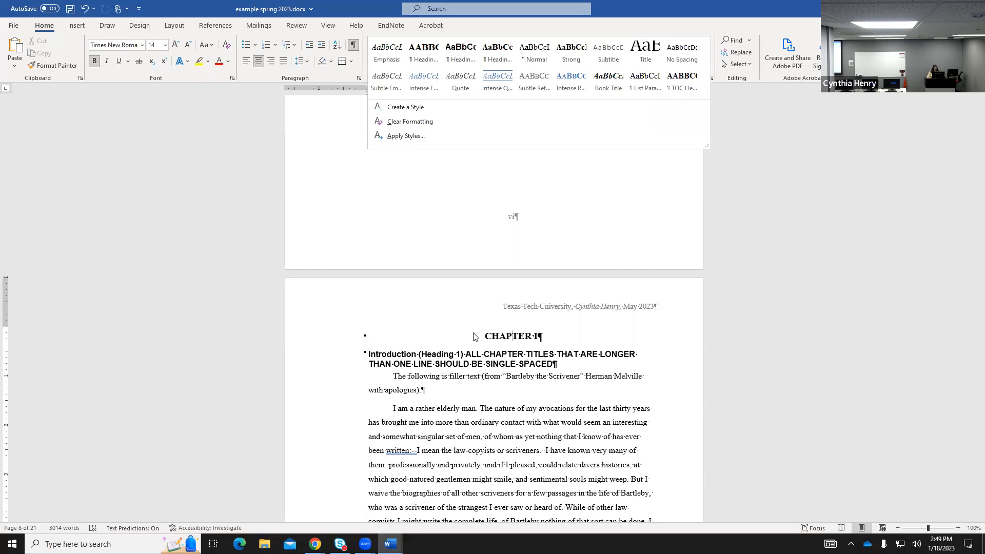
pyautogui.click(488, 337)
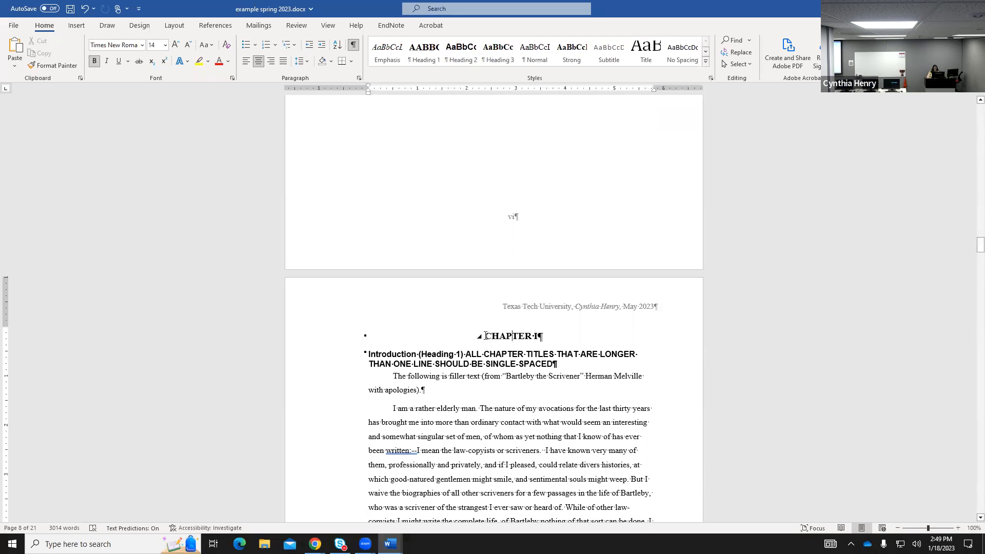
pyautogui.moveTo(487, 336); pyautogui.dragTo(543, 337)
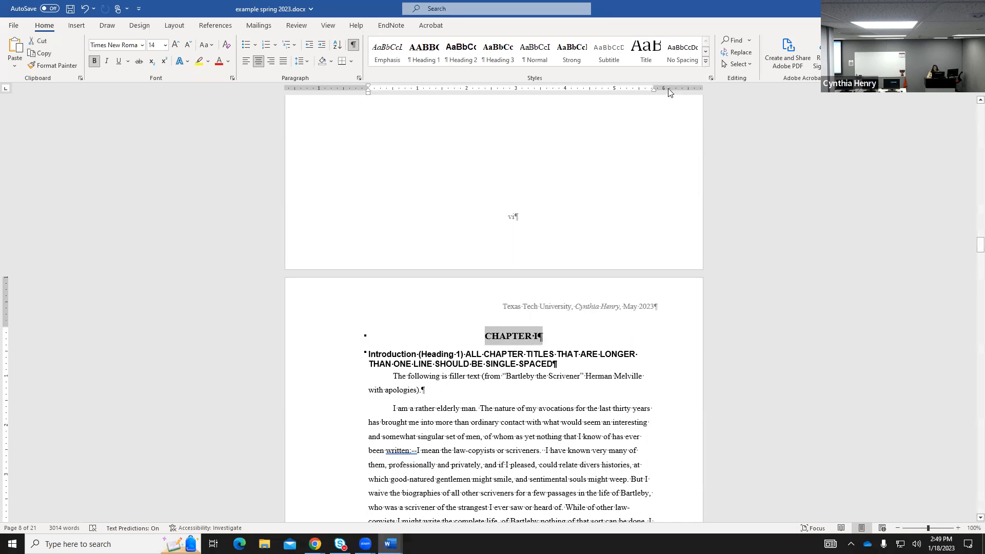
pyautogui.click(710, 78)
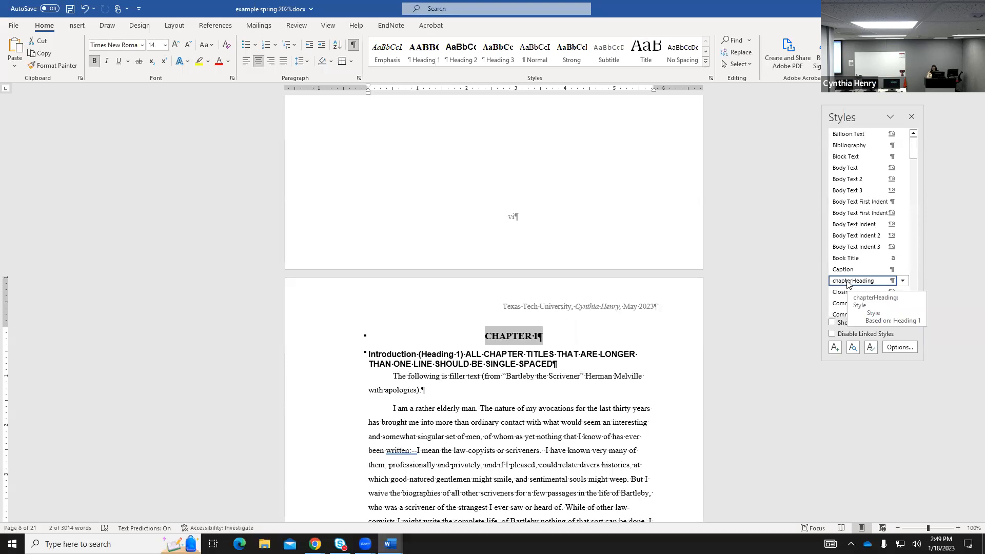
# Base the chapterHeading style on (no style) and centre the CHAPTER I heading.
pyautogui.click(903, 282)
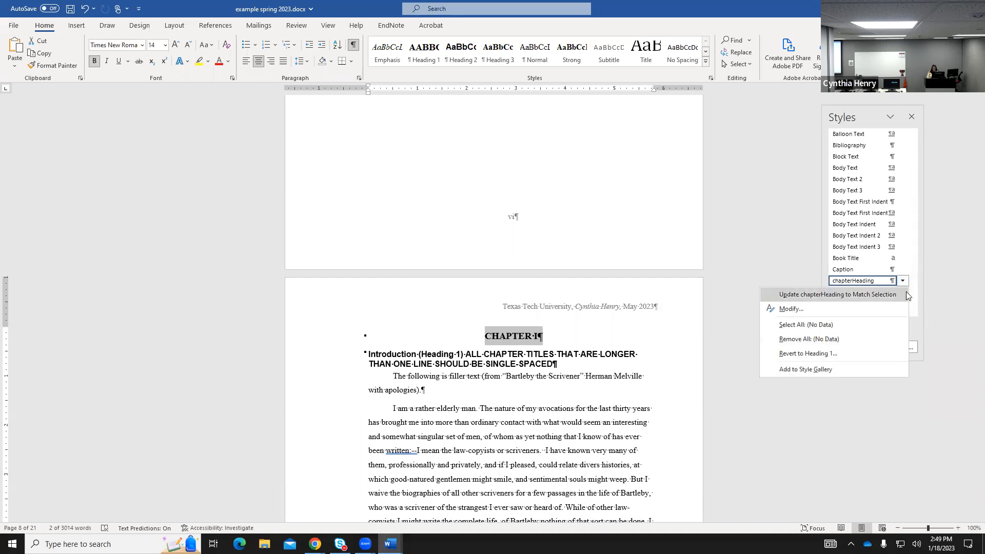
pyautogui.click(795, 309)
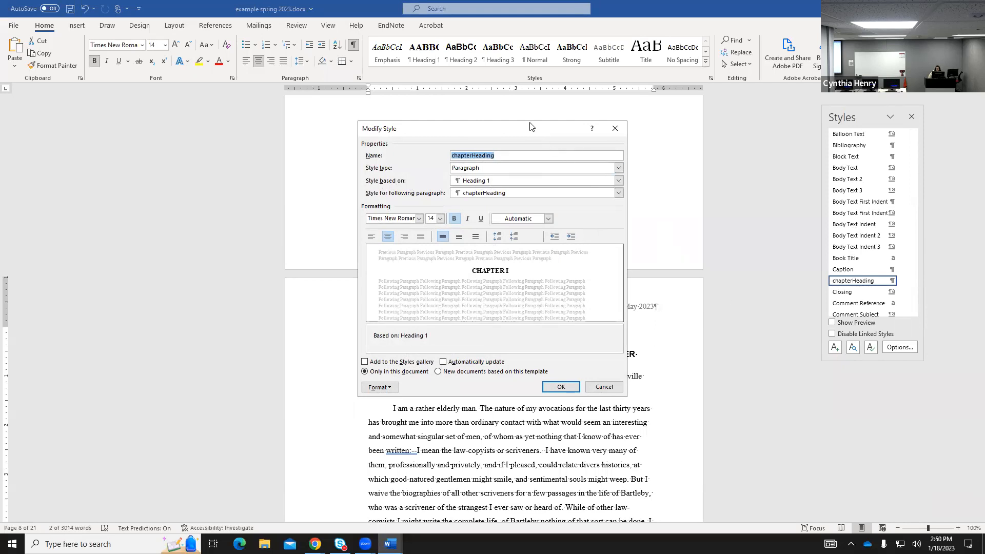
pyautogui.moveTo(531, 132); pyautogui.dragTo(571, 118)
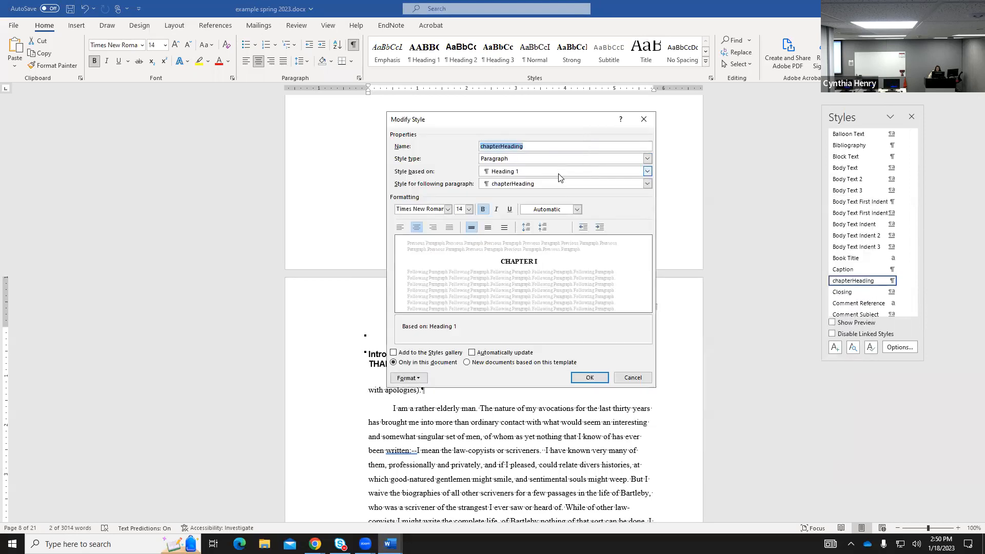
pyautogui.click(647, 172)
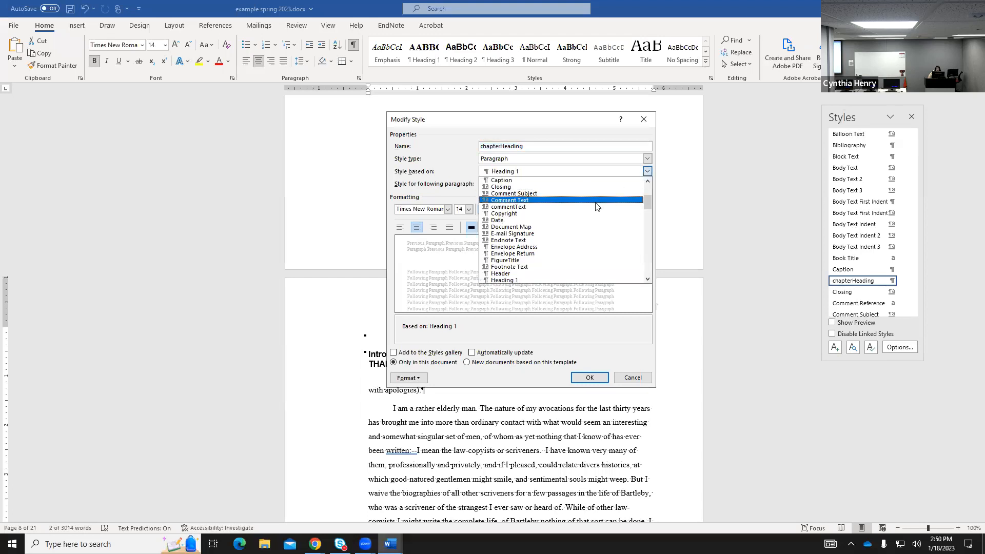
pyautogui.scroll(-1, 594, 216)
pyautogui.scroll(-3, 594, 216)
pyautogui.scroll(-1, 594, 216)
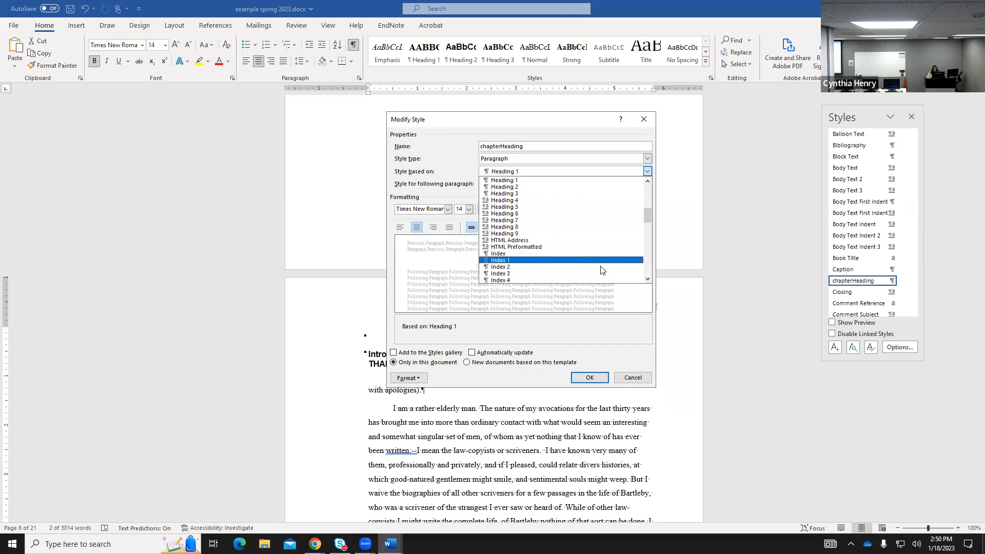
pyautogui.moveTo(647, 213); pyautogui.dragTo(647, 182)
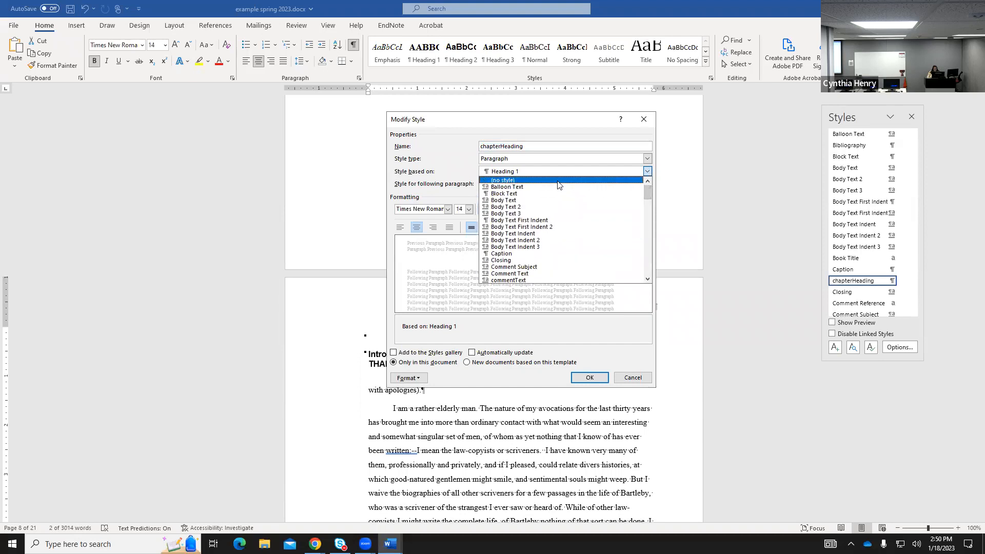
pyautogui.click(558, 181)
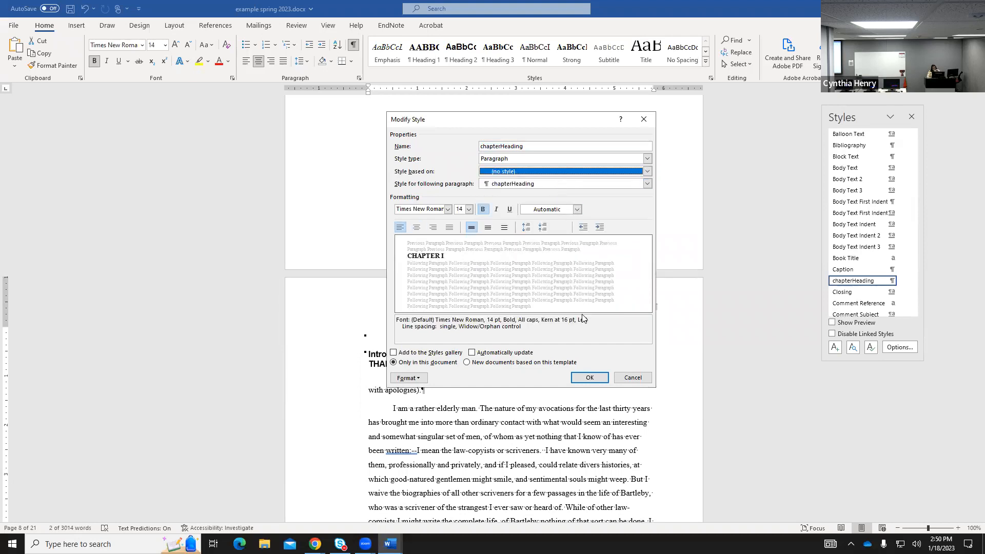
pyautogui.click(588, 378)
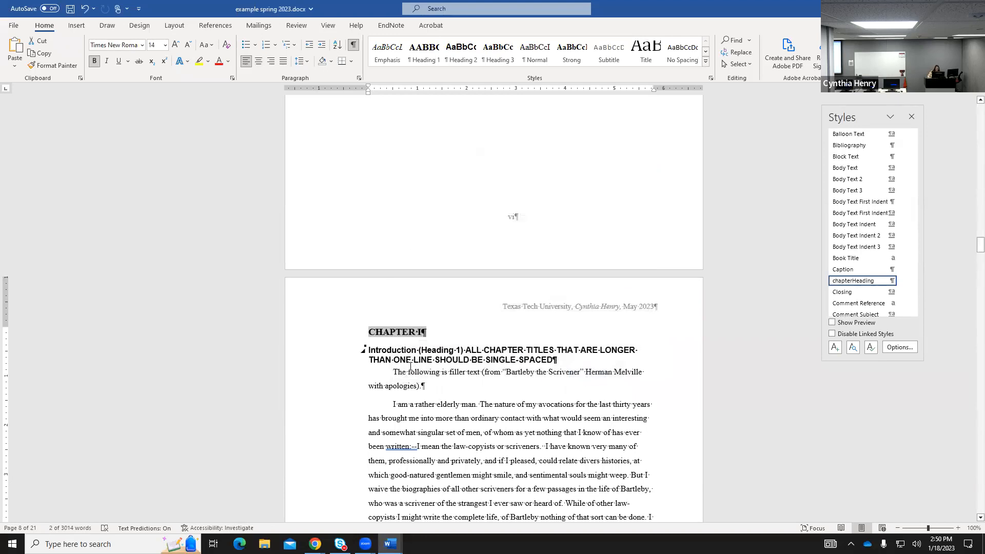
pyautogui.click(260, 60)
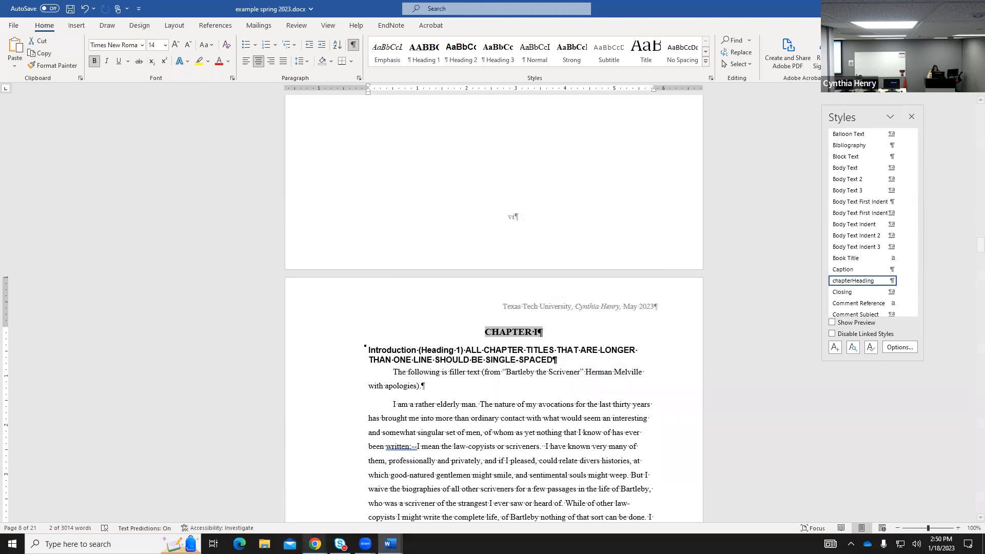
pyautogui.click(315, 544)
# Review the manual's heading rules in Chrome, then return to the thesis and close Styles.
pyautogui.click(283, 521)
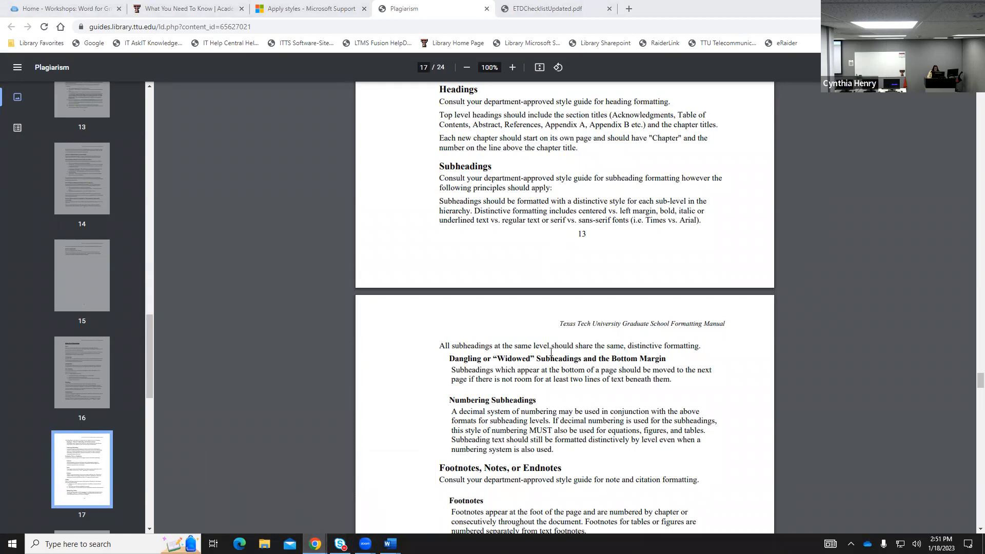
pyautogui.moveTo(390, 544)
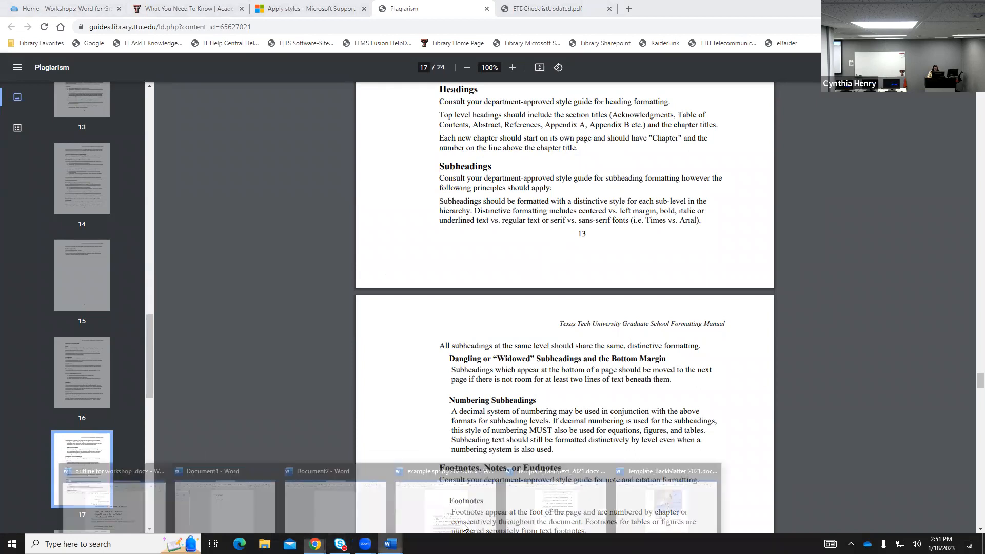
pyautogui.click(444, 515)
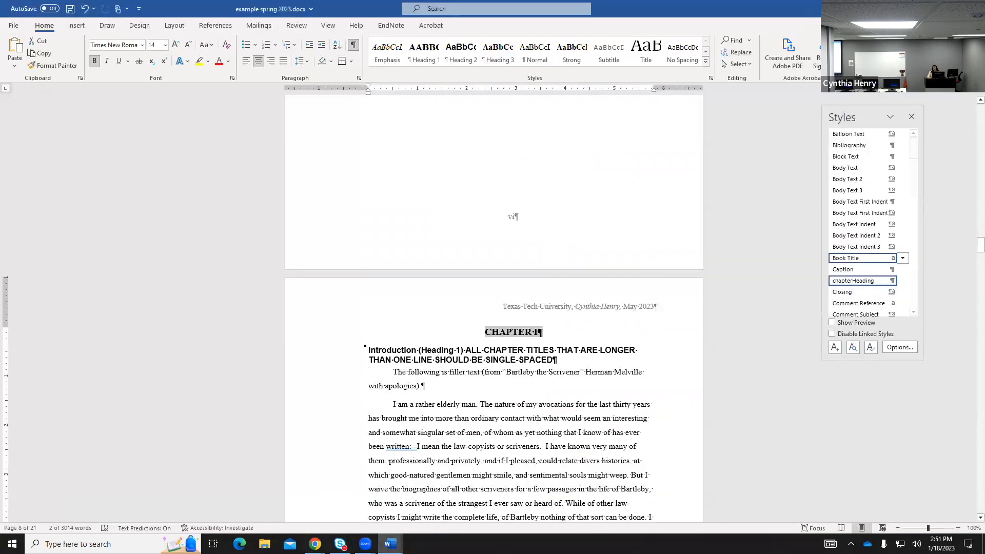
pyautogui.click(911, 119)
pyautogui.scroll(3, 640, 330)
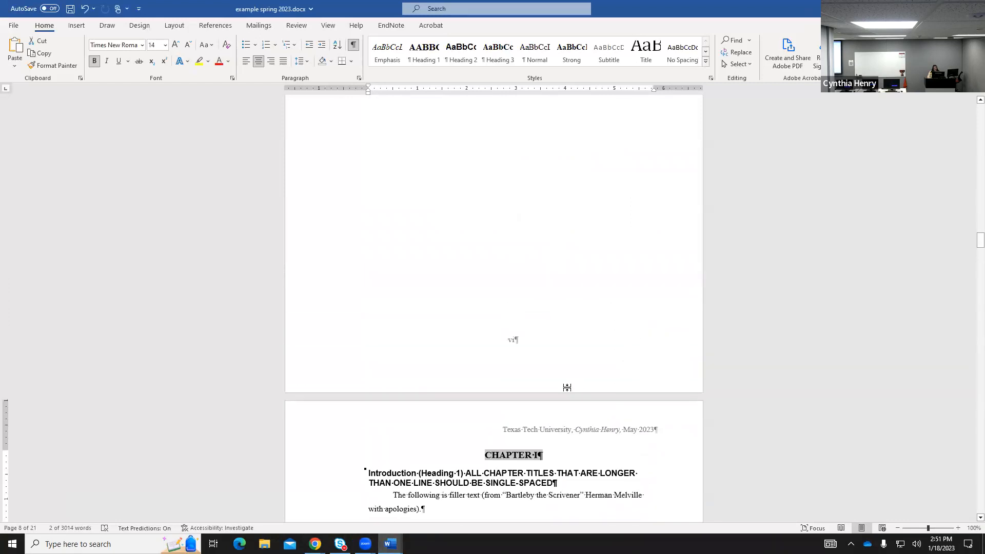
pyautogui.scroll(15, 792, 353)
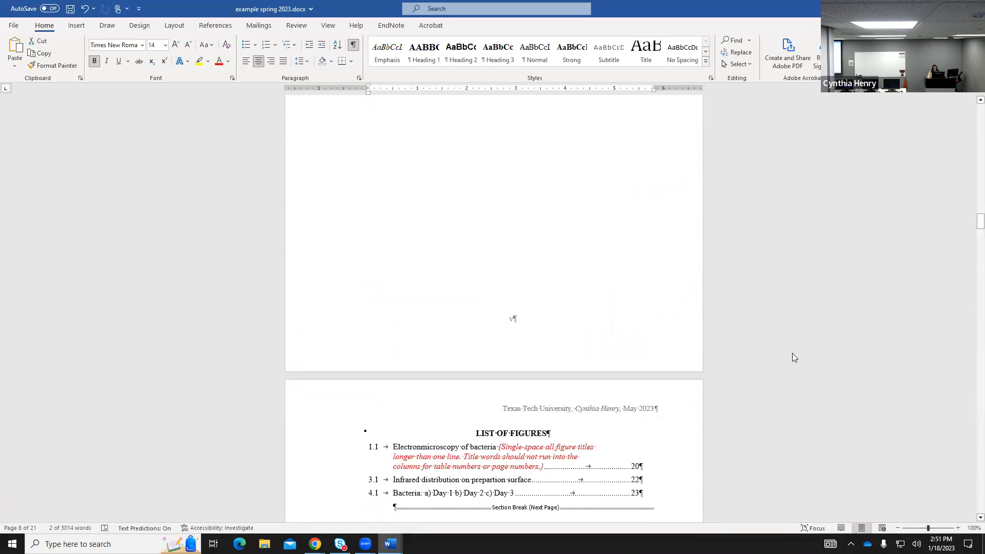
# Update the table of contents so it lists the current front matter and chapter headings.
pyautogui.scroll(15, 790, 348)
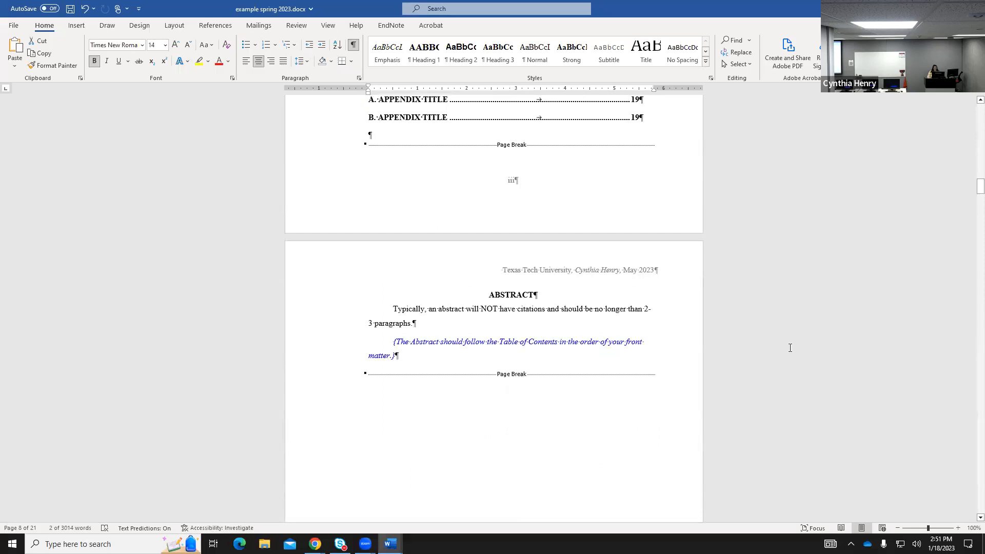
pyautogui.scroll(9, 790, 348)
pyautogui.scroll(-3, 790, 347)
pyautogui.scroll(-2, 790, 348)
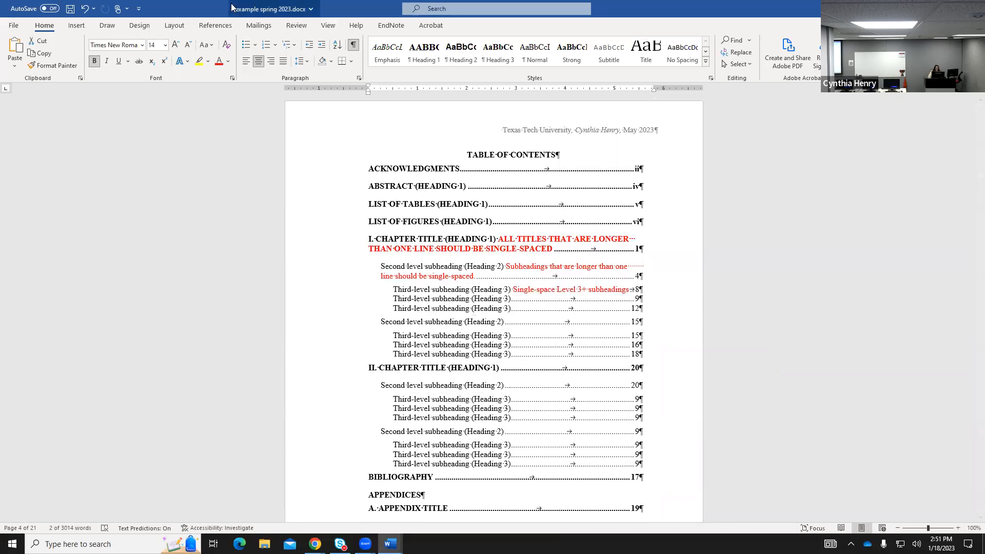
pyautogui.click(215, 26)
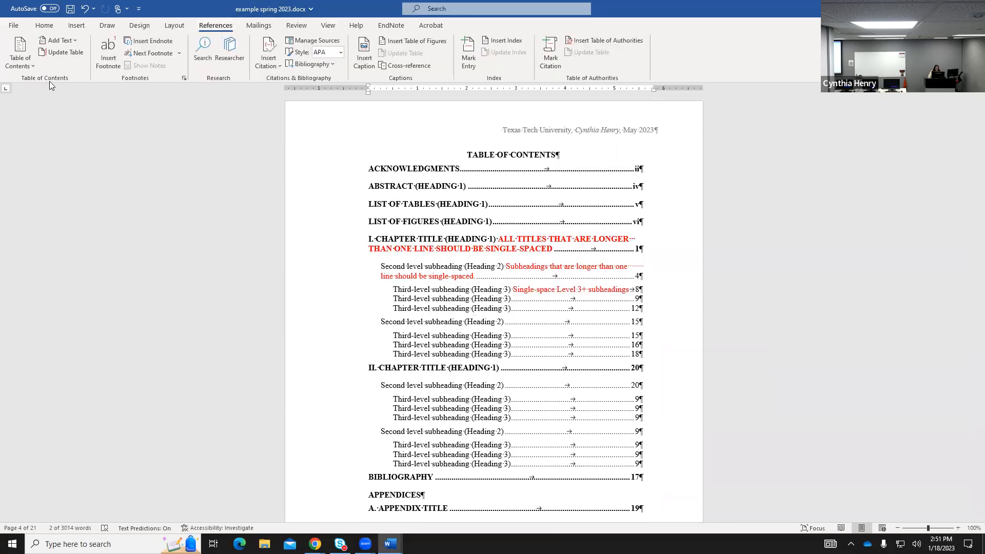
pyautogui.click(71, 56)
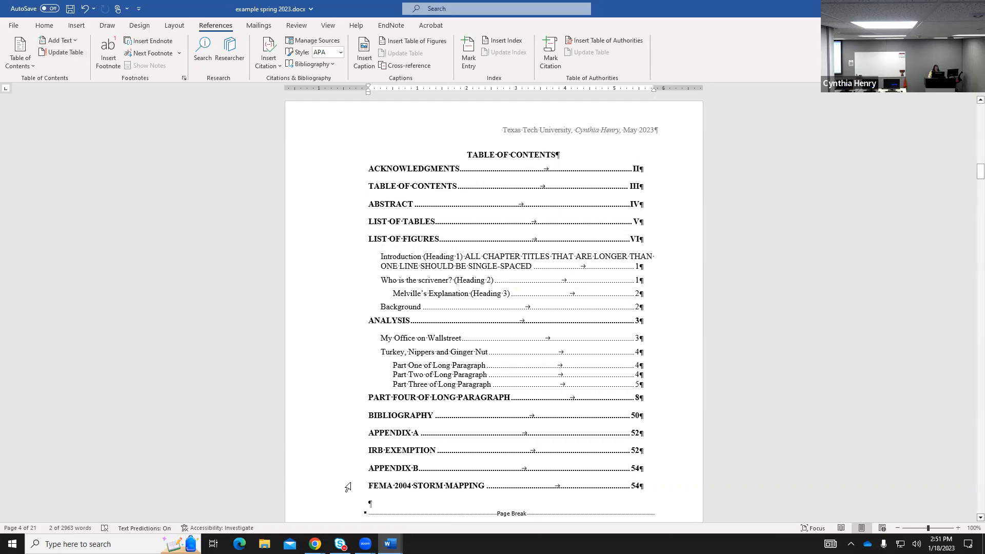
pyautogui.moveTo(390, 543)
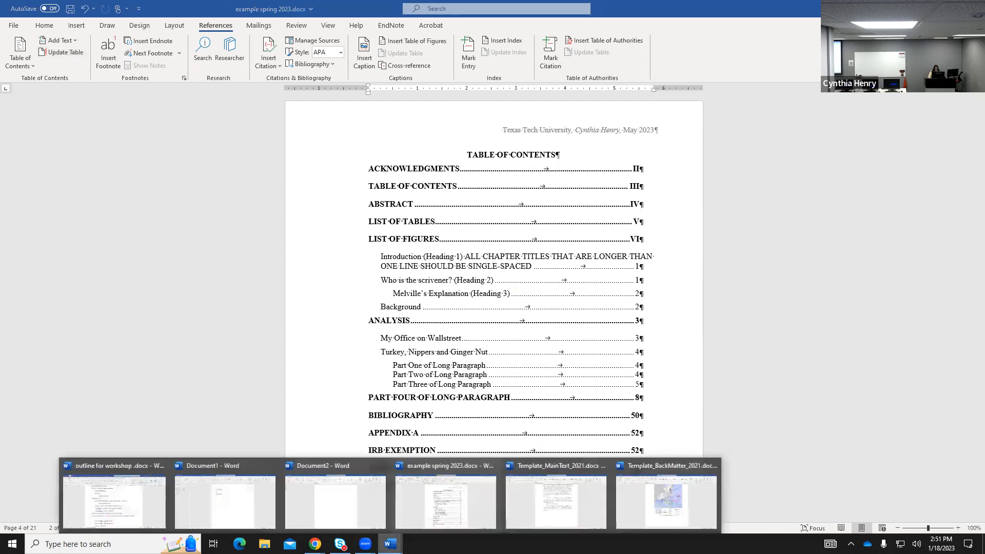
pyautogui.click(554, 509)
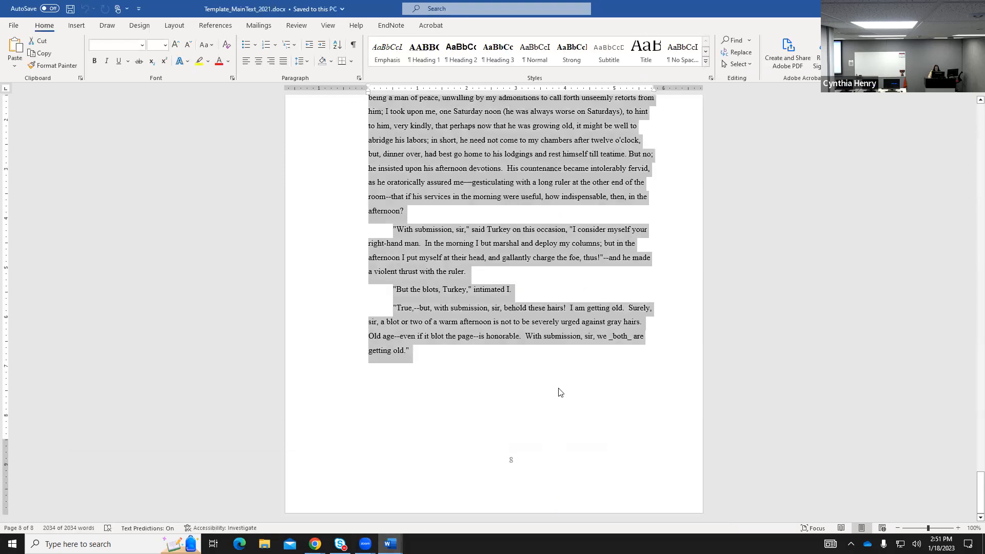
pyautogui.scroll(15, 563, 395)
pyautogui.scroll(15, 564, 399)
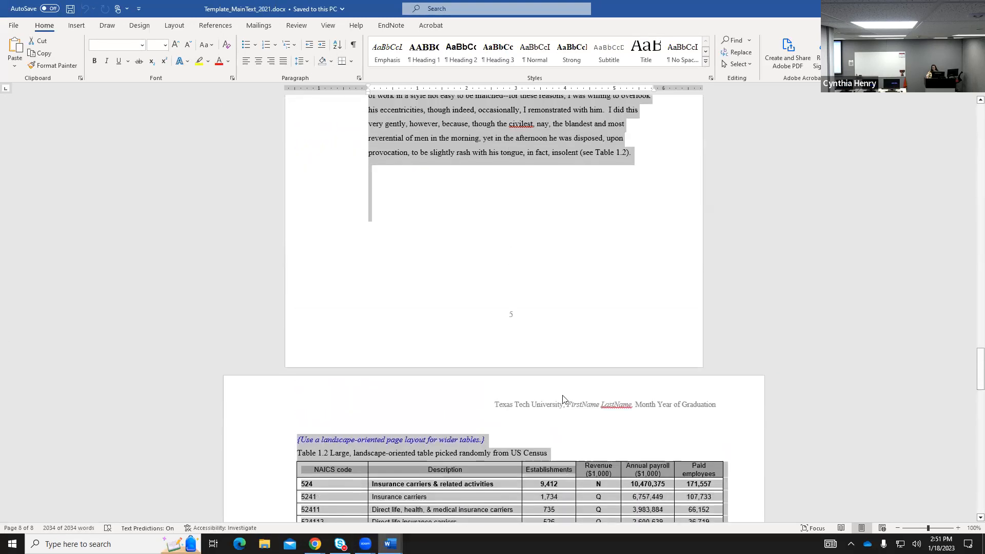
pyautogui.moveTo(972, 336); pyautogui.dragTo(973, 125)
pyautogui.click(488, 200)
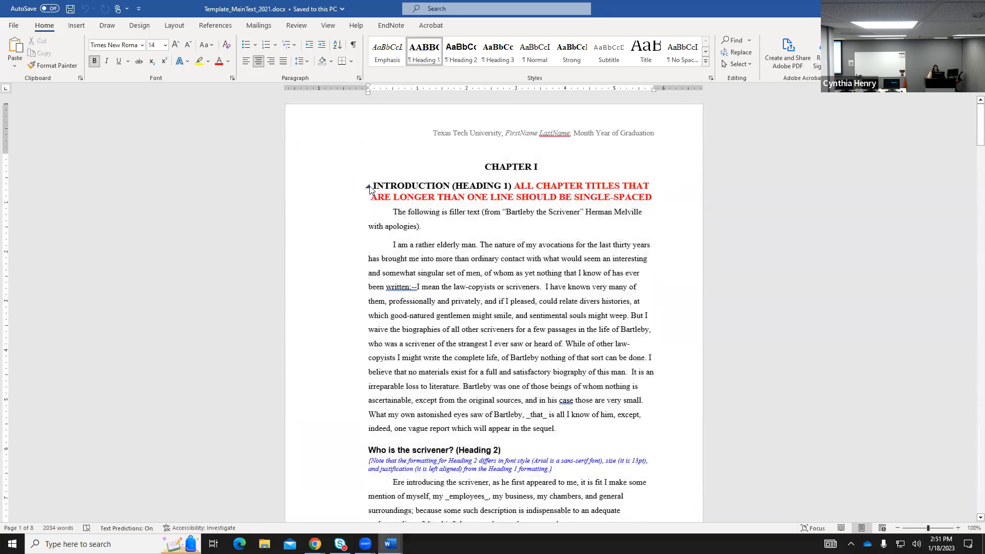
pyautogui.moveTo(374, 184); pyautogui.dragTo(668, 197)
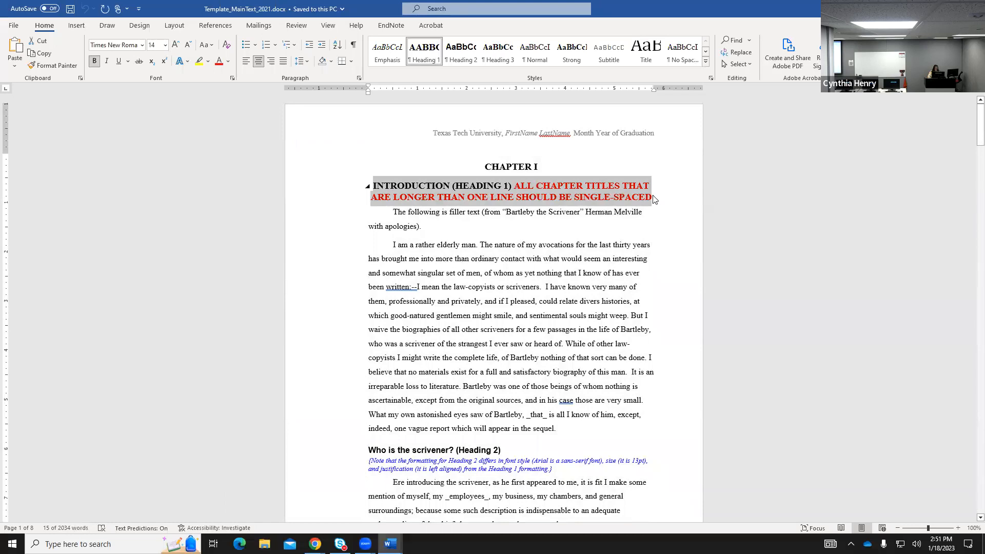
pyautogui.click(391, 544)
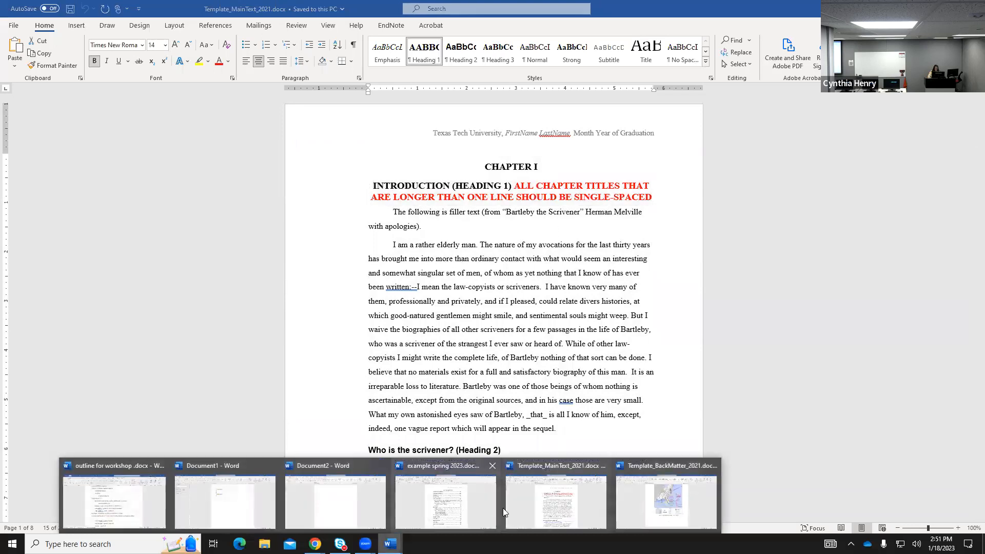
pyautogui.click(492, 477)
pyautogui.scroll(-12, 526, 399)
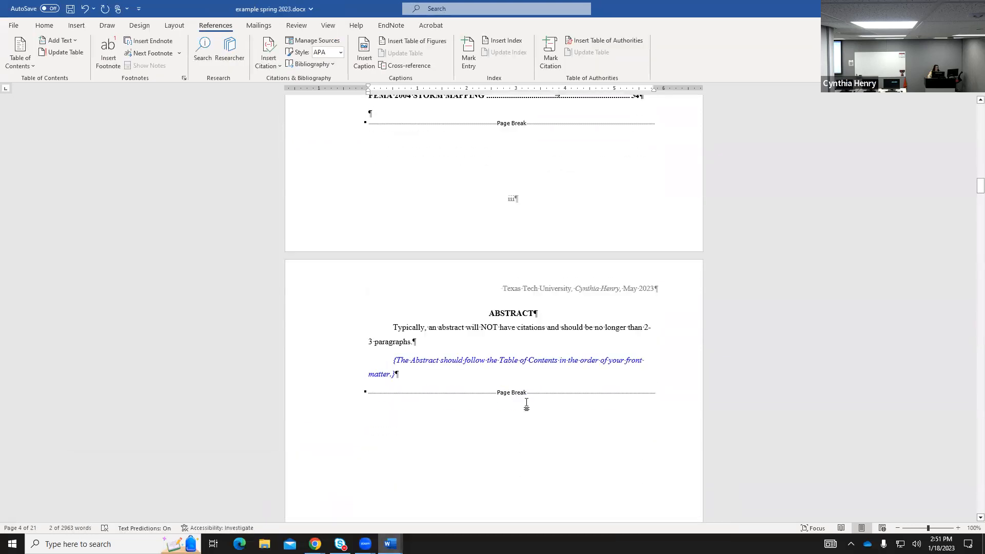
# Select the two-line Chapter I title, undo an accidental paste, and center it.
pyautogui.scroll(-18, 525, 400)
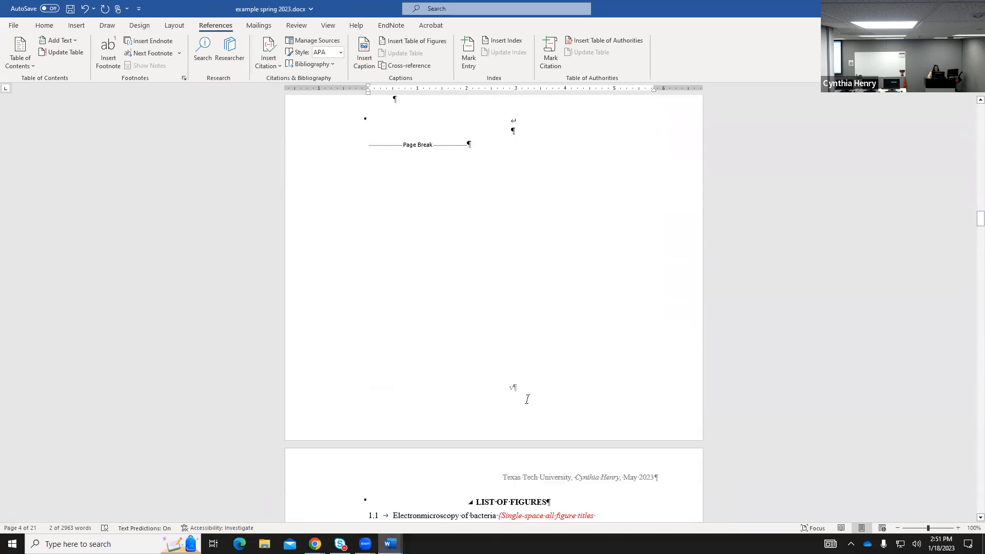
pyautogui.scroll(-20, 527, 400)
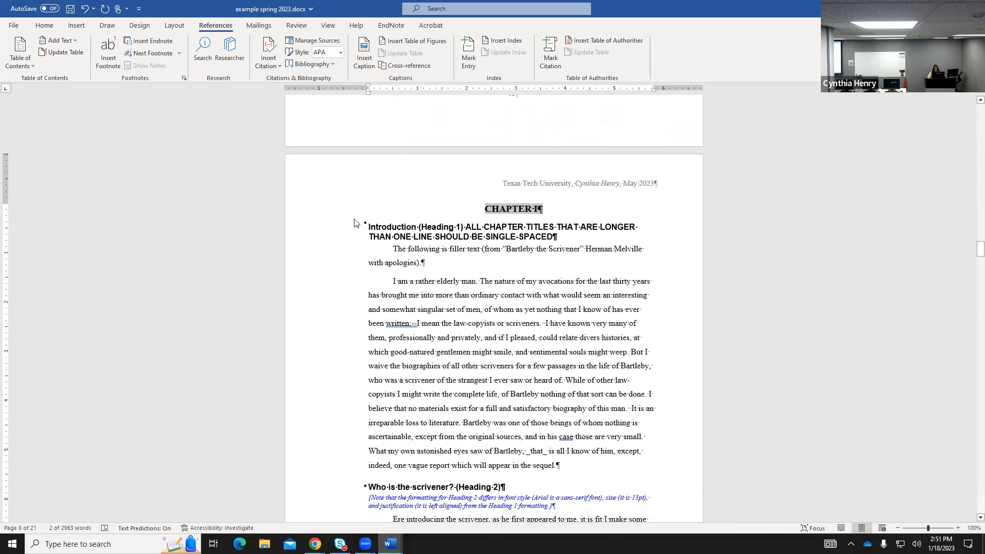
pyautogui.moveTo(370, 226); pyautogui.dragTo(566, 240)
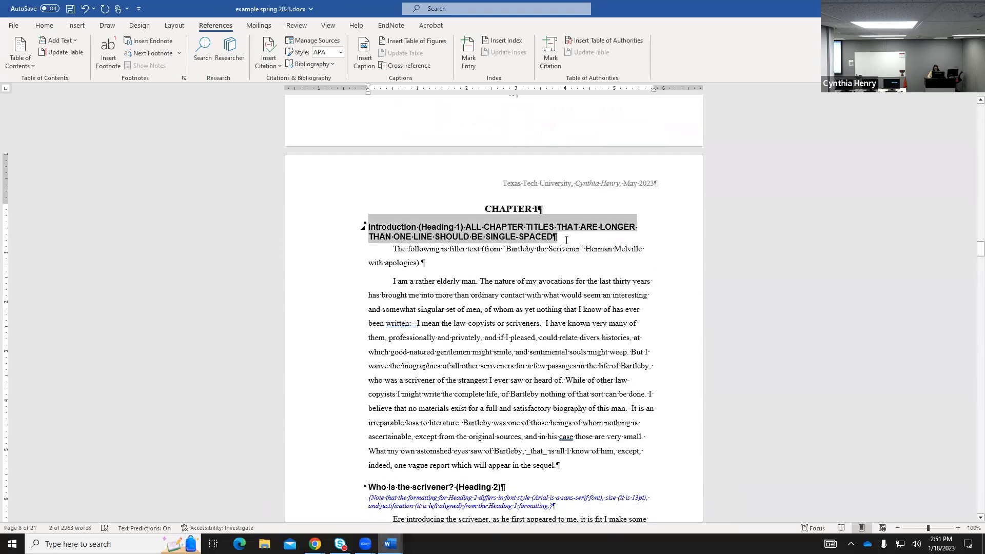
pyautogui.write('Introduction (Heading 1) ALL CHAPTER TITLES THAT ARE LONGER THAN ONE LINE SHOULD BE SINGLE-SPACED')
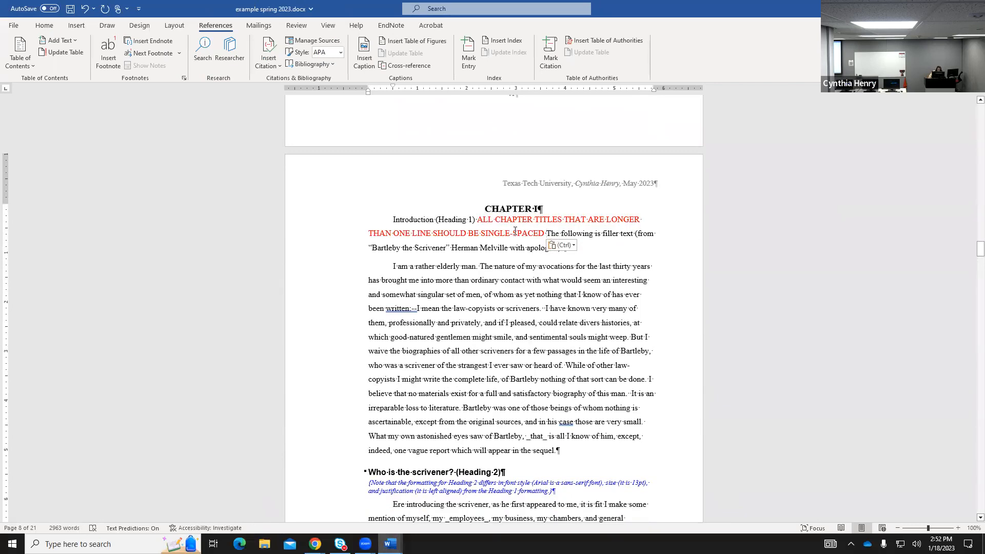
pyautogui.click(84, 9)
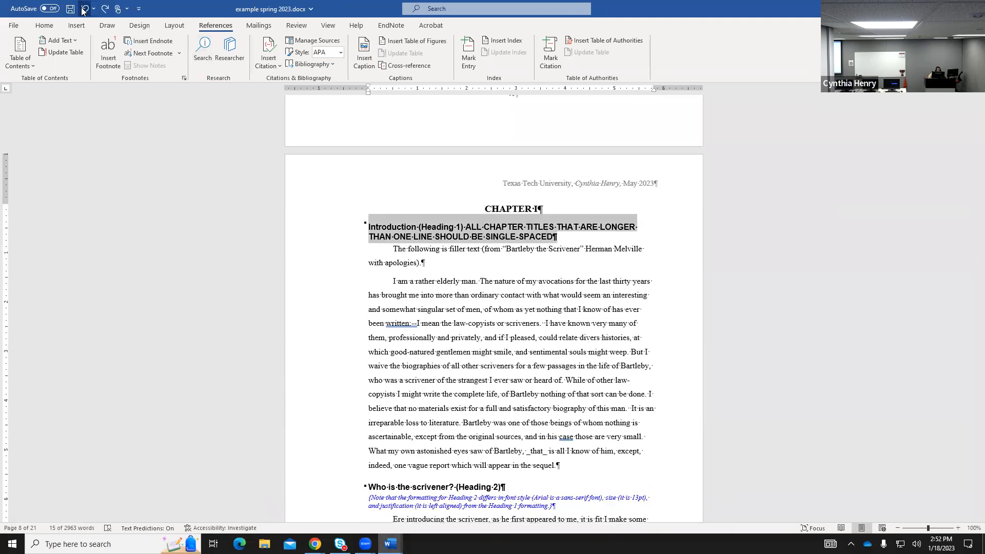
pyautogui.click(44, 25)
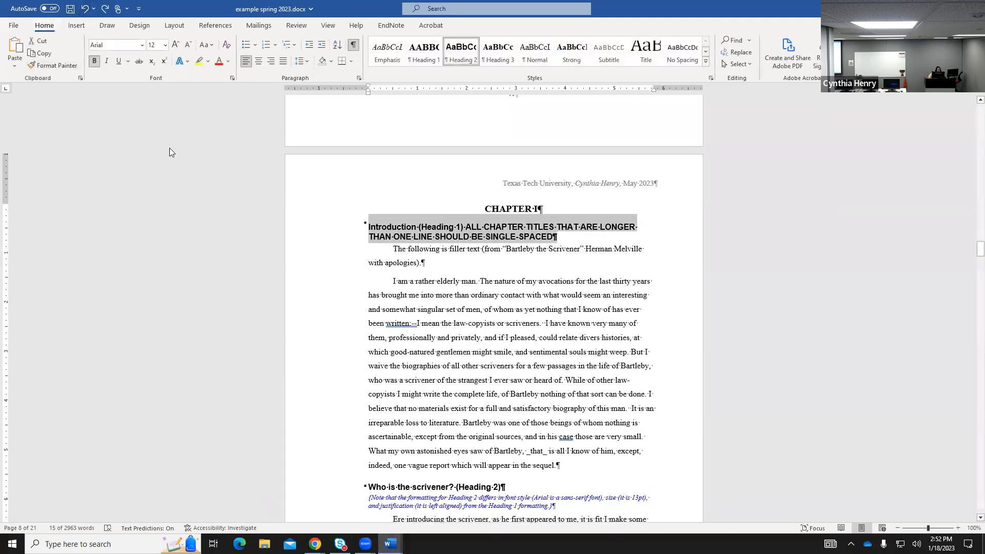
pyautogui.click(259, 62)
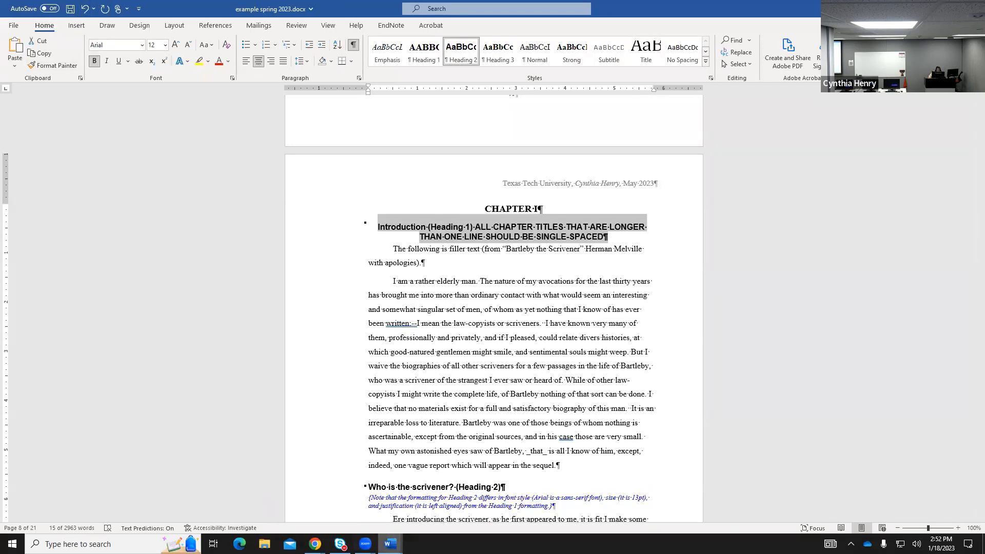
# Compare with the heading in Template_MainText_2021, then return to example spring 2023.
pyautogui.click(390, 543)
pyautogui.click(529, 510)
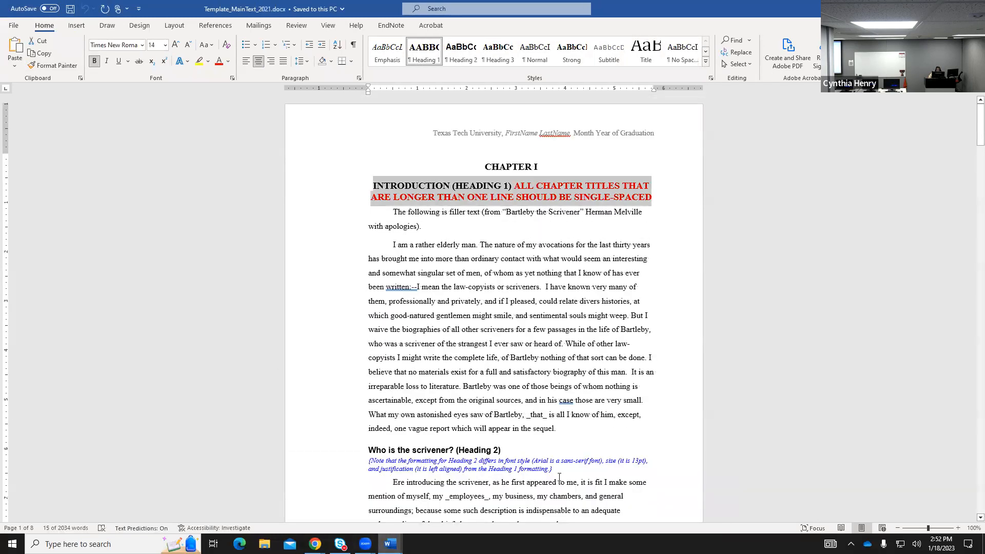
pyautogui.click(458, 190)
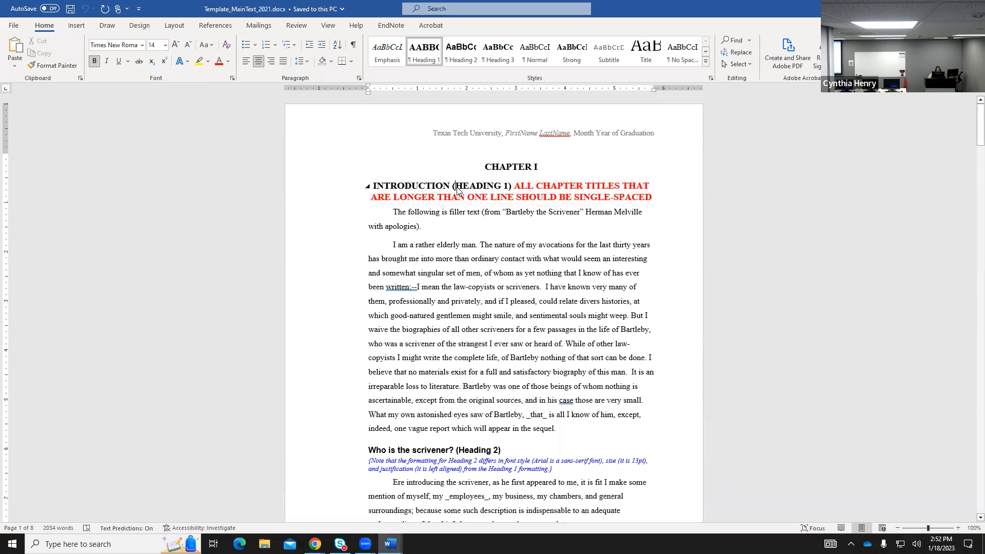
pyautogui.moveTo(392, 543)
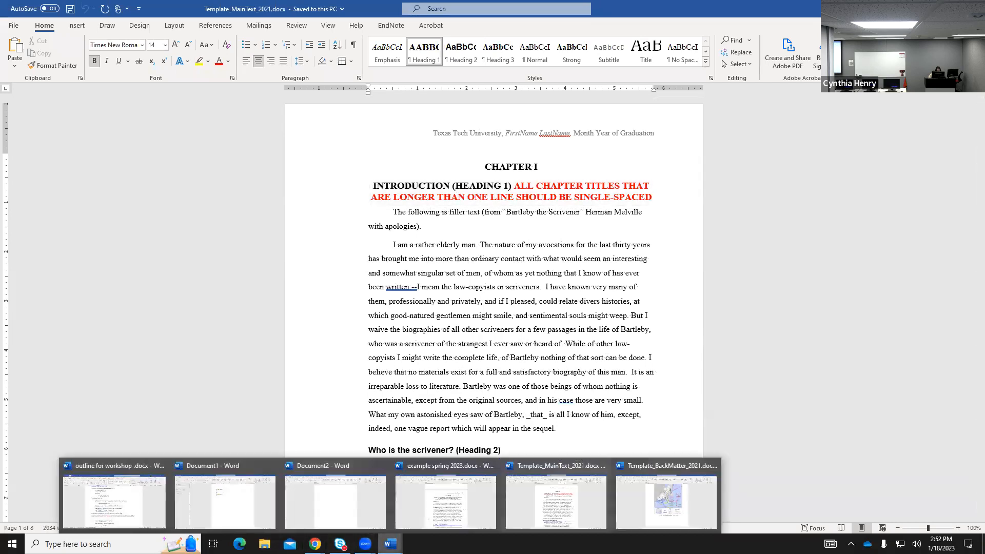
pyautogui.click(473, 508)
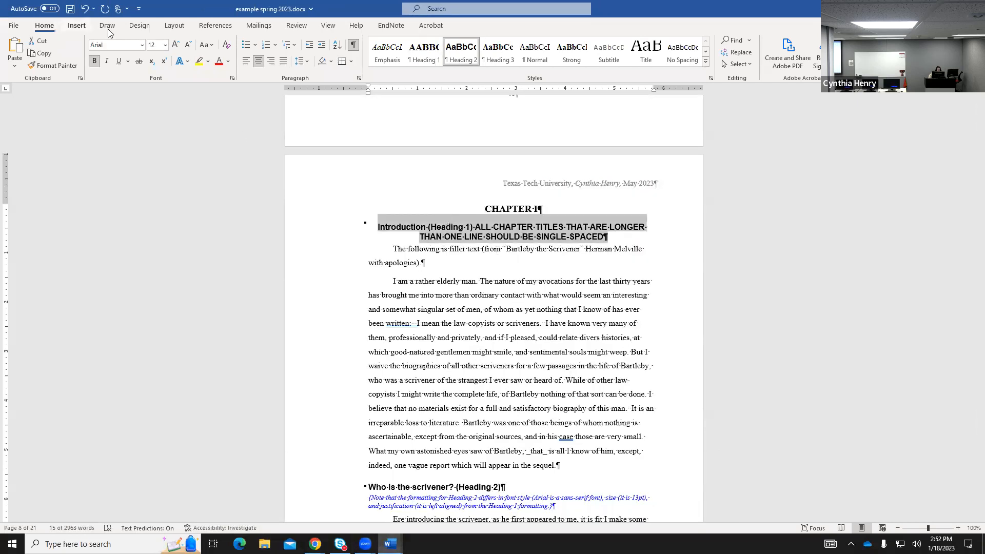
# Change the Introduction title's font from Arial to Times New Roman at 14 pt.
pyautogui.click(142, 46)
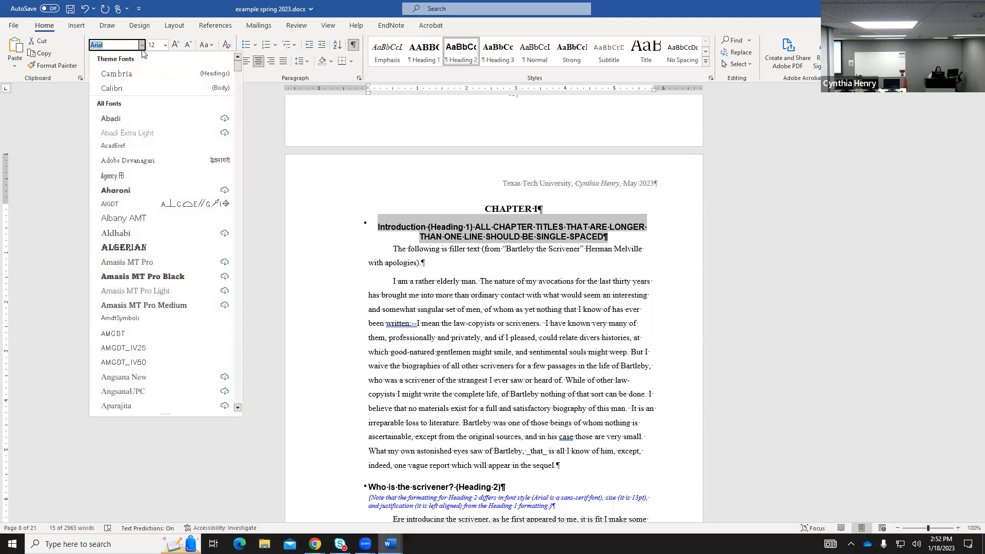
pyautogui.scroll(-10, 141, 160)
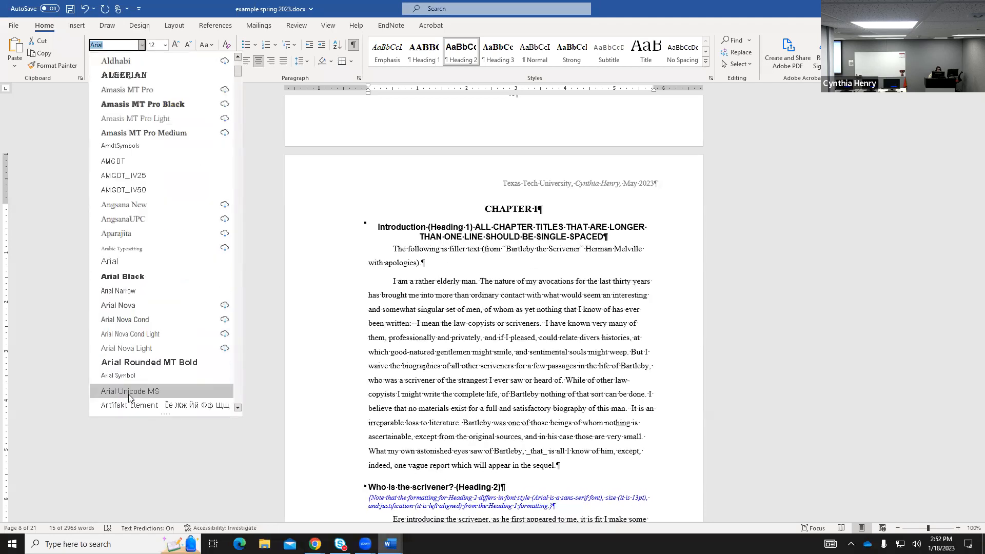
pyautogui.moveTo(238, 79); pyautogui.dragTo(232, 413)
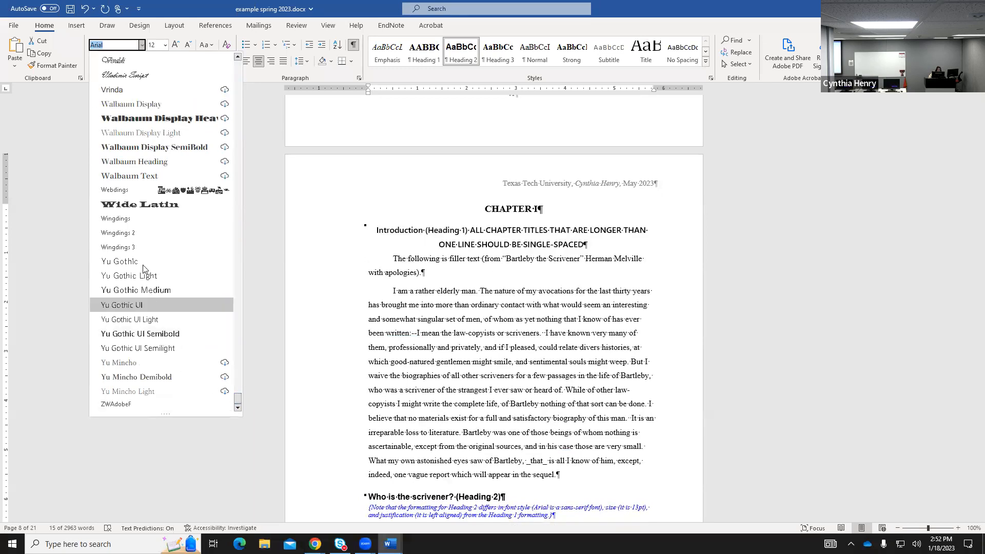
pyautogui.scroll(9, 138, 252)
pyautogui.scroll(8, 138, 253)
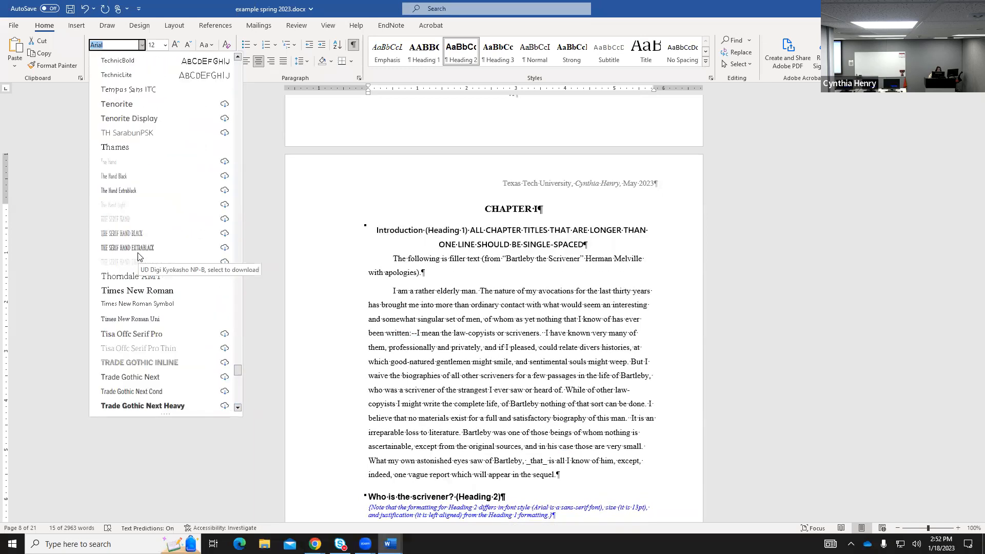
pyautogui.click(117, 334)
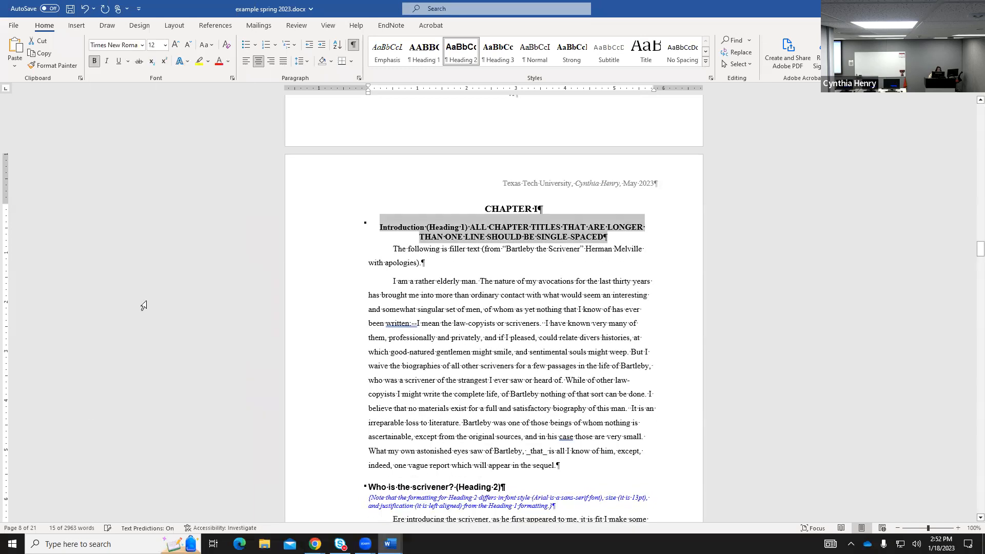
pyautogui.click(165, 46)
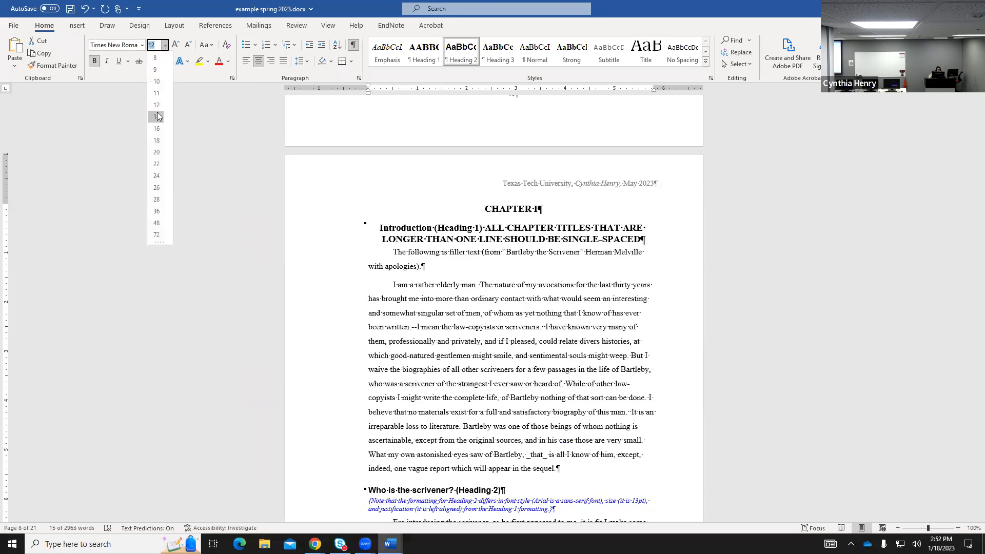
pyautogui.click(157, 112)
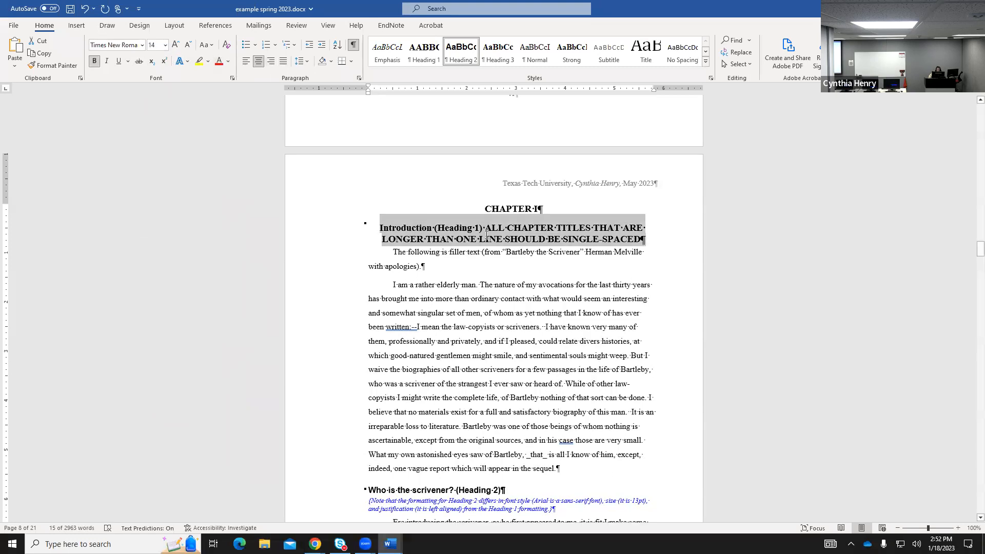
pyautogui.click(638, 229)
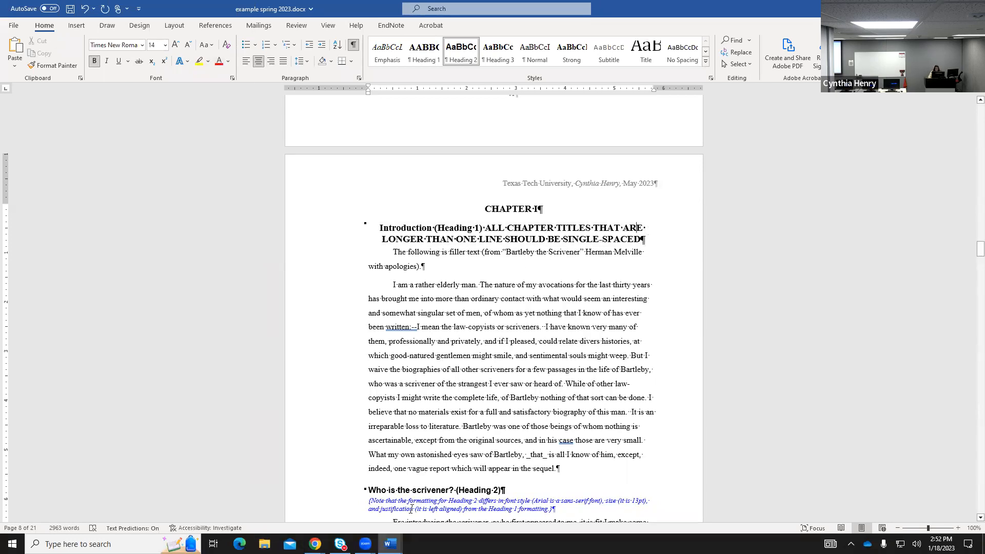
# Check the template's body paragraph, then replace the filler text under the title with an empty paragraph.
pyautogui.moveTo(390, 543)
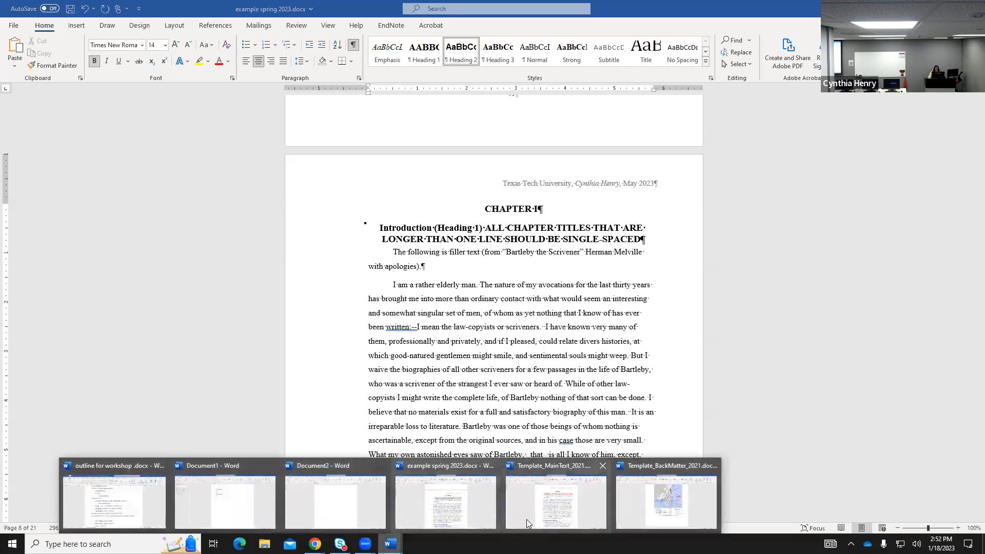
pyautogui.click(527, 522)
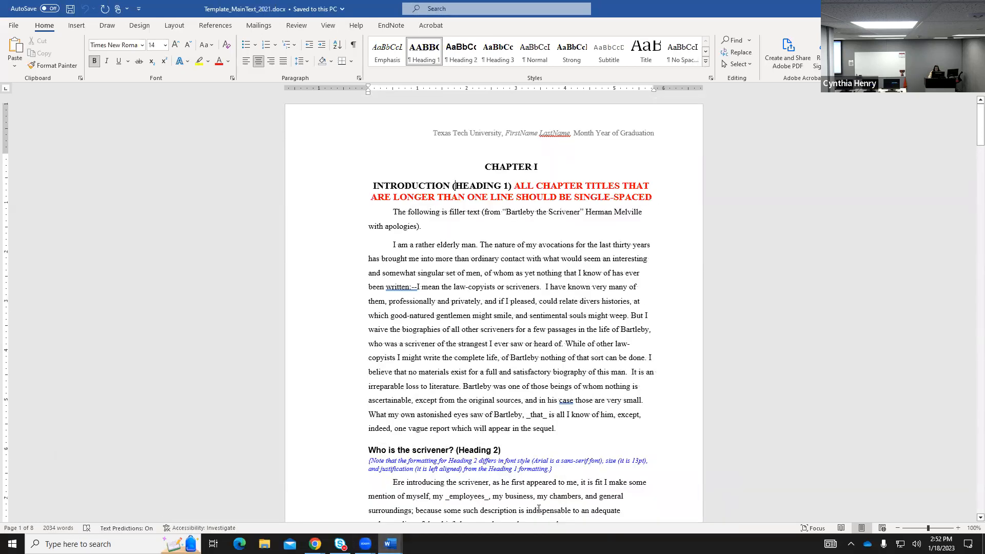
pyautogui.click(390, 212)
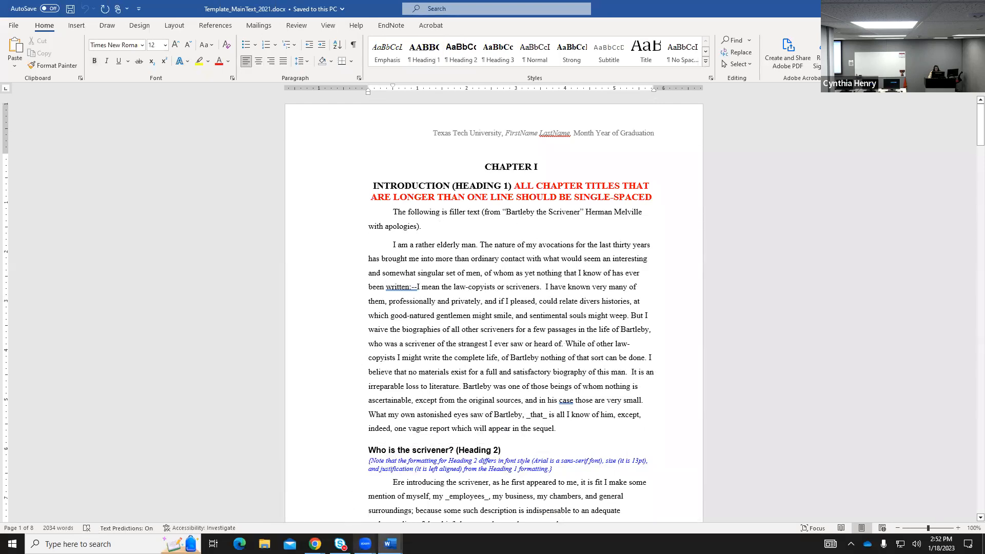
pyautogui.moveTo(390, 544)
pyautogui.click(444, 509)
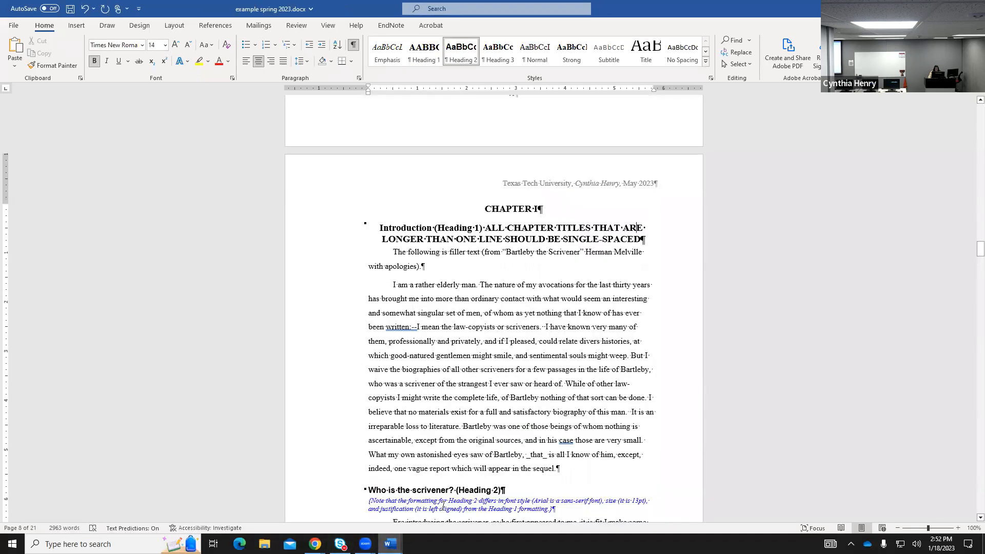
pyautogui.moveTo(395, 253); pyautogui.dragTo(422, 270)
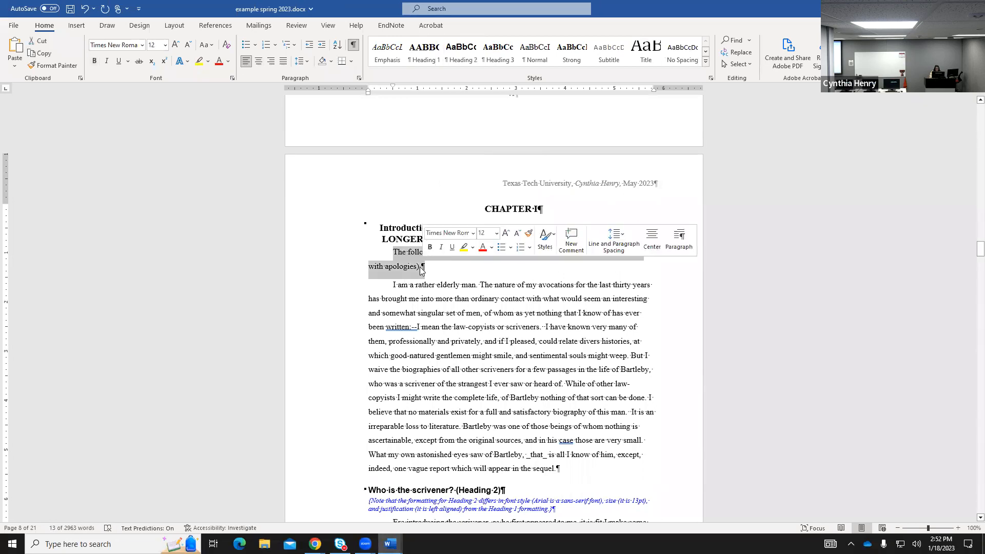
pyautogui.press('Delete')
pyautogui.press('Return')
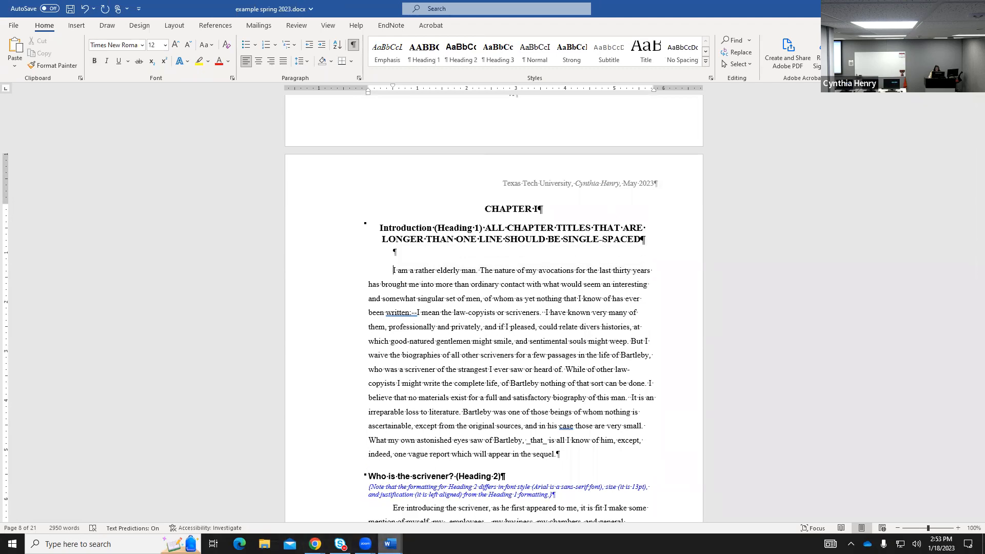
# Delete the empty line below the Chapter I heading, then return to the Table of Contents.
pyautogui.moveTo(390, 544)
pyautogui.click(462, 521)
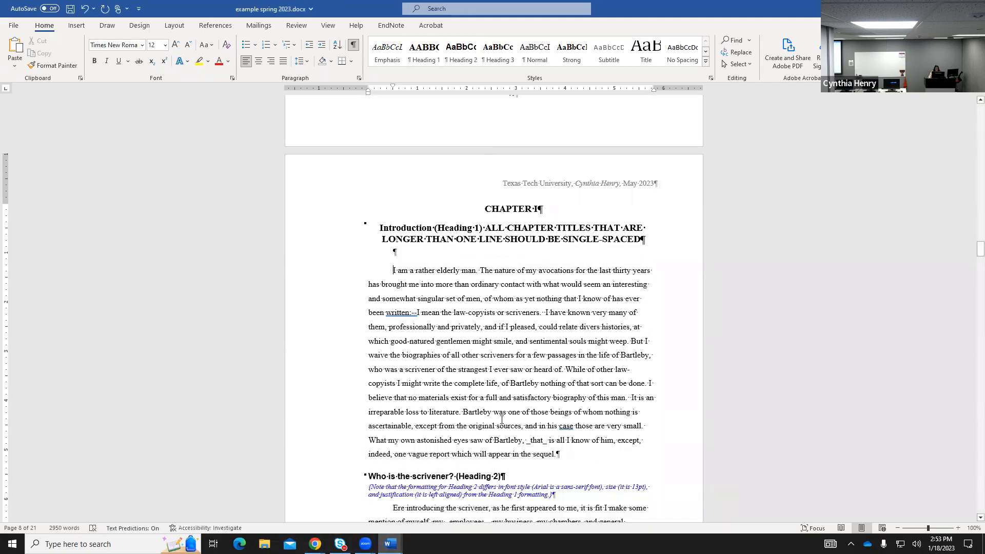
pyautogui.scroll(-7, 556, 364)
pyautogui.scroll(-15, 556, 364)
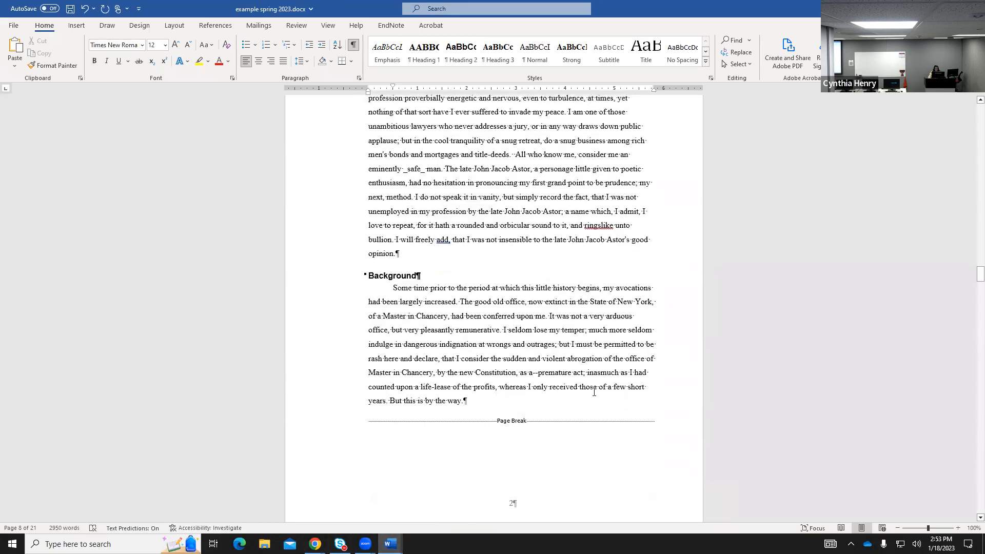
pyautogui.scroll(-5, 594, 392)
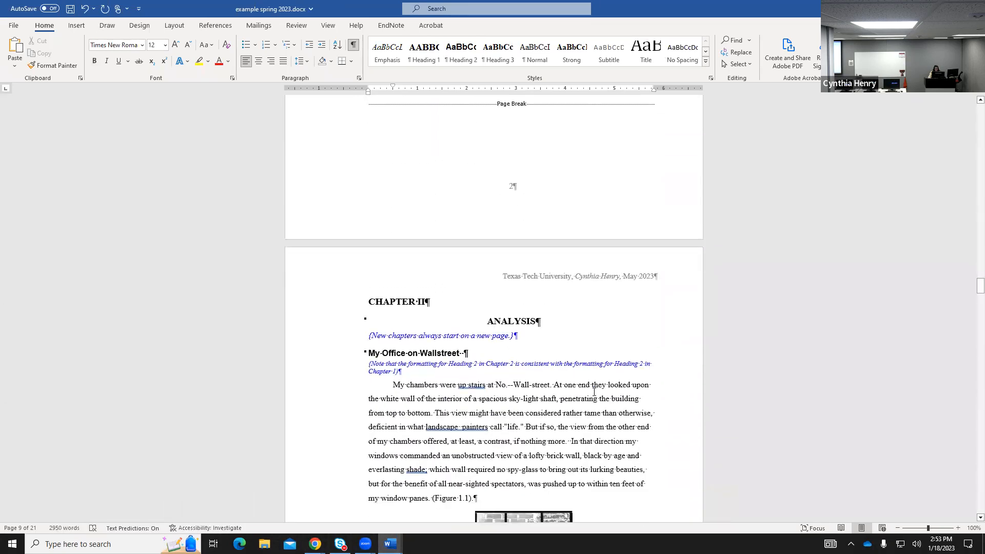
pyautogui.scroll(-14, 593, 392)
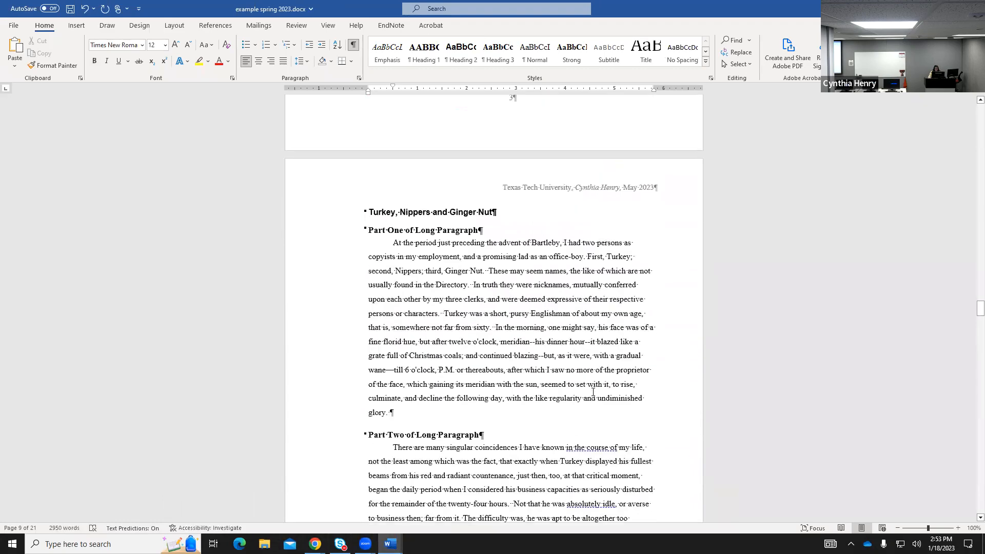
pyautogui.scroll(-18, 593, 392)
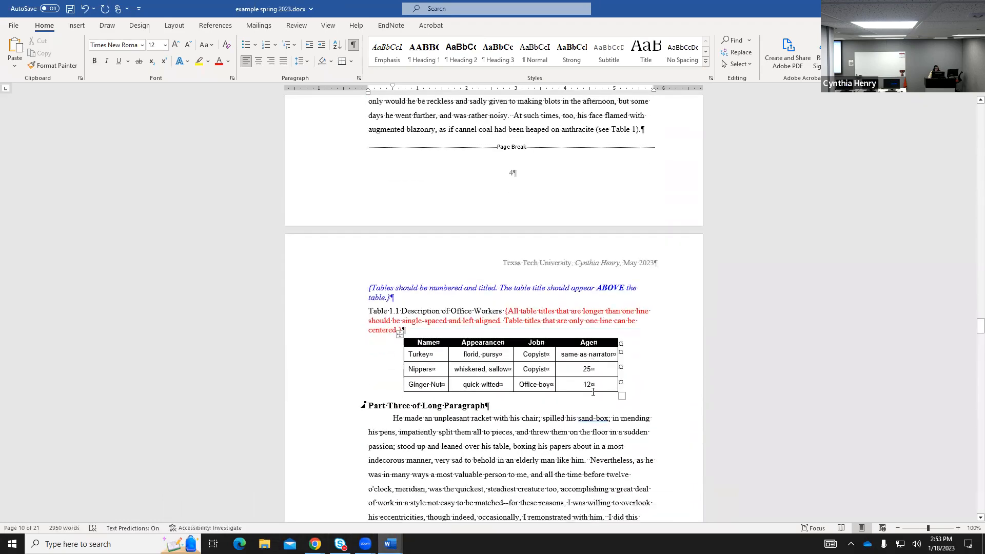
pyautogui.scroll(-17, 593, 392)
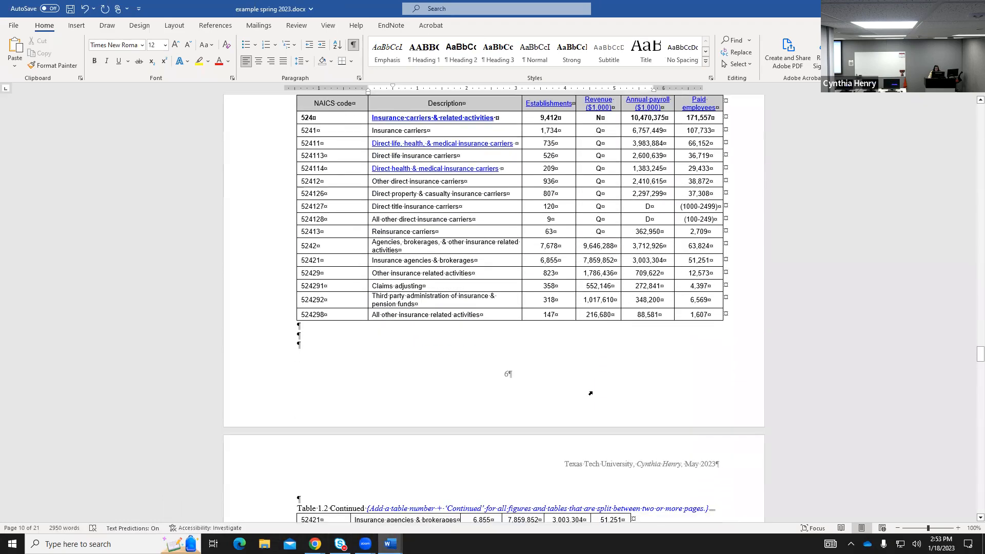
pyautogui.scroll(-3, 593, 392)
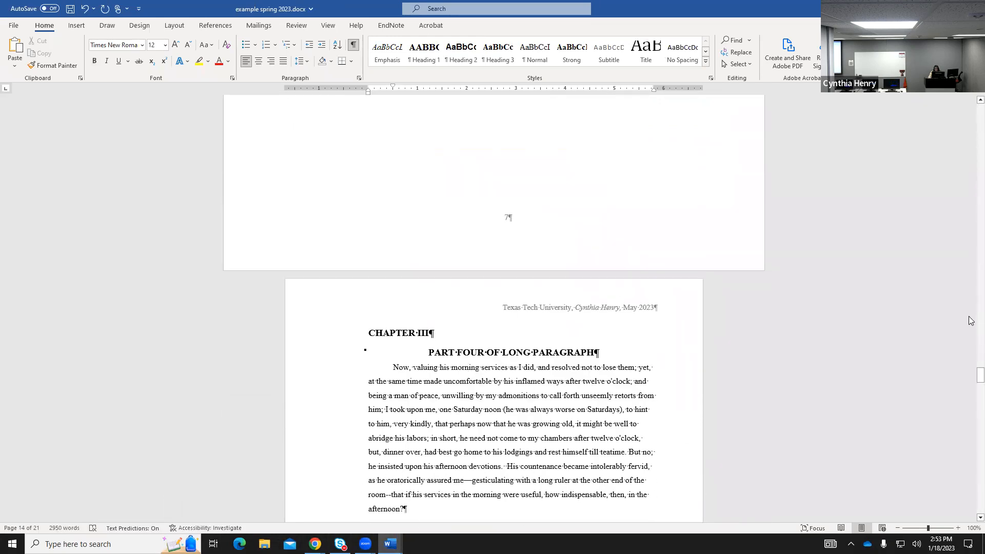
pyautogui.moveTo(971, 374); pyautogui.dragTo(970, 245)
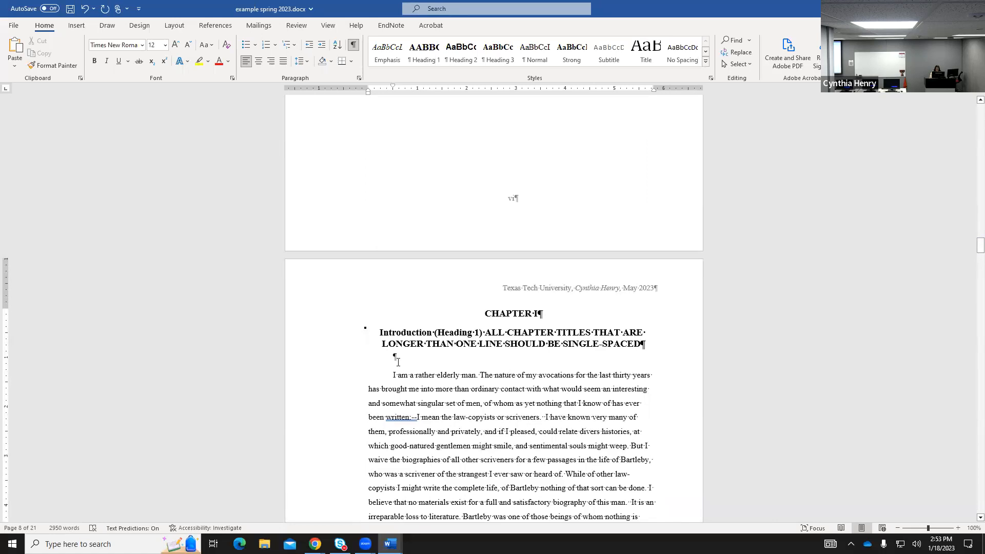
pyautogui.press('BackSpace')
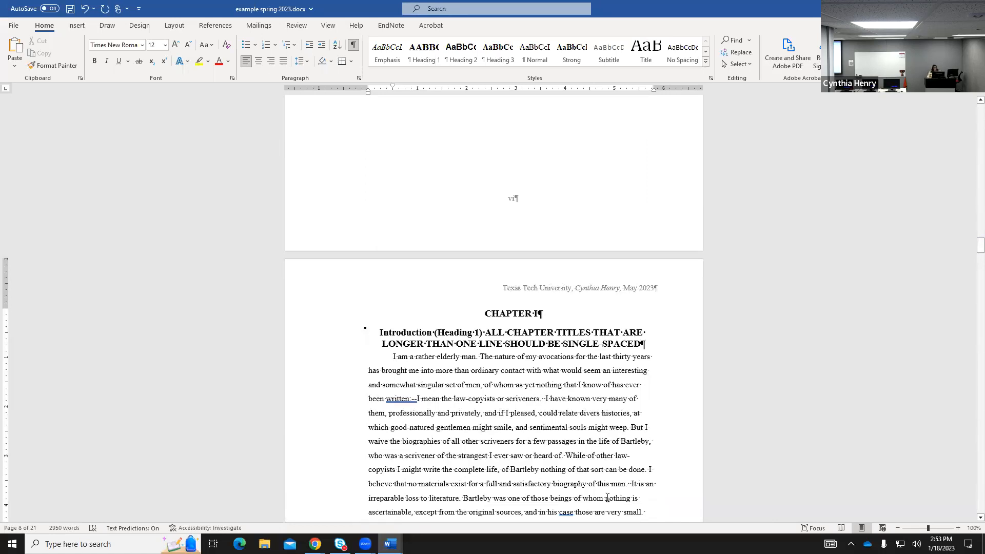
pyautogui.scroll(15, 701, 172)
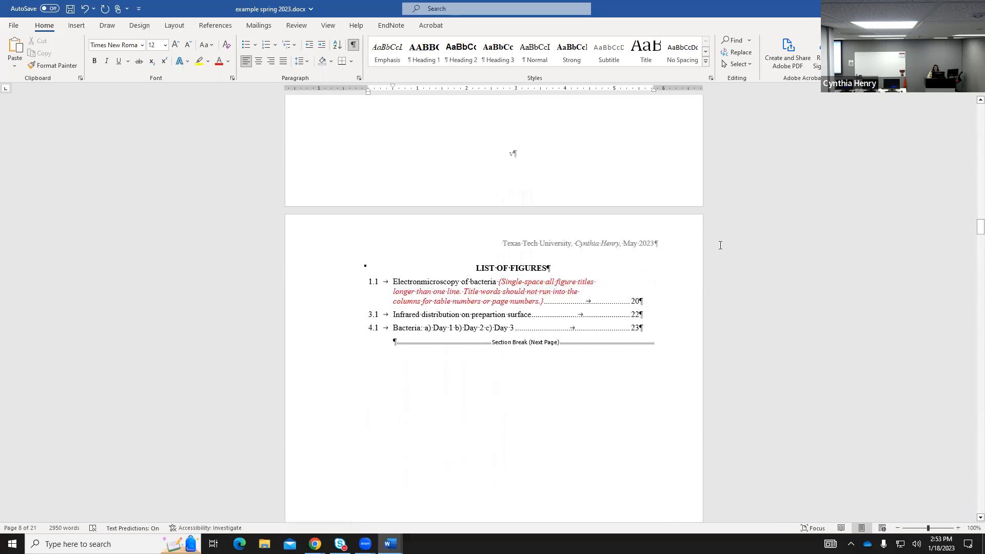
pyautogui.scroll(20, 721, 244)
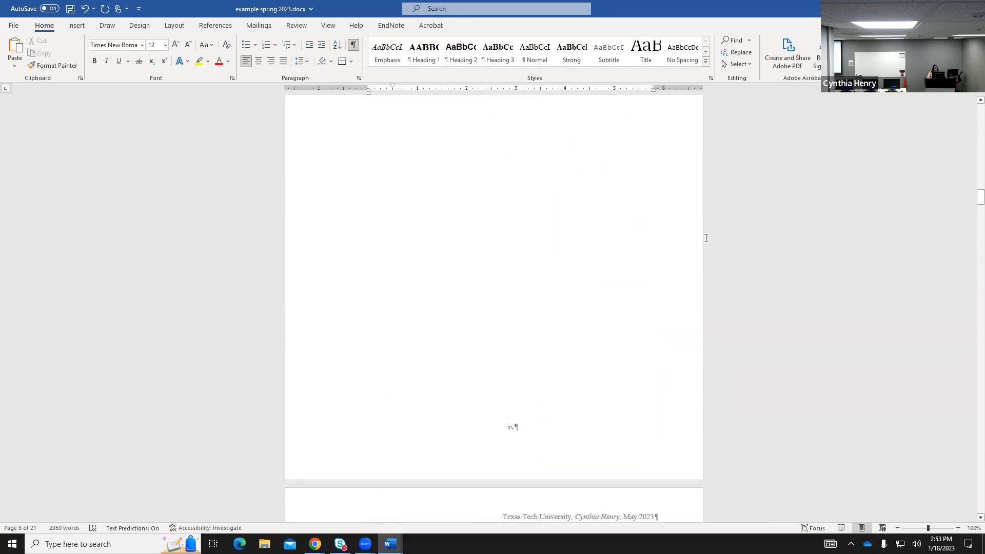
pyautogui.scroll(10, 697, 242)
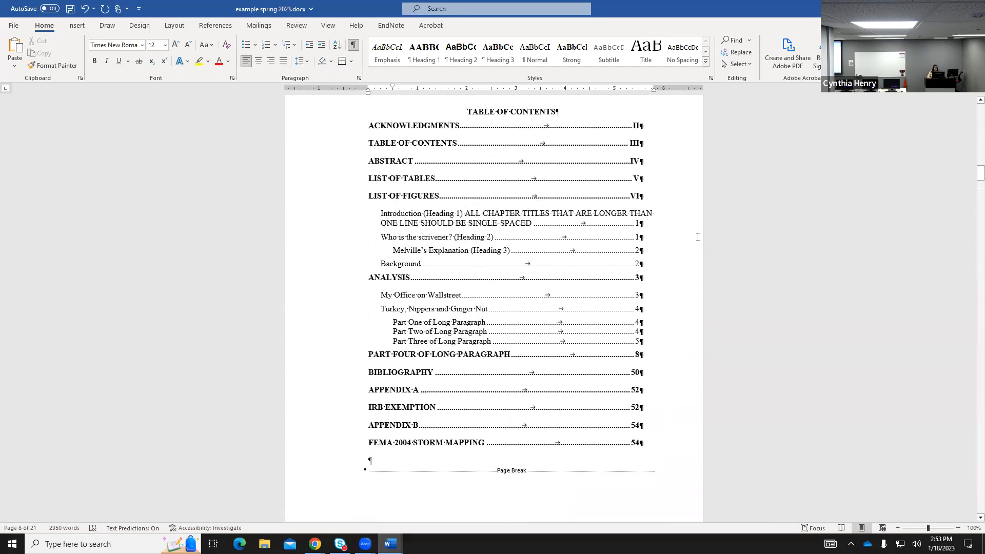
# Update the entire table of contents so Melville's Explanation lists page 1.
pyautogui.click(200, 29)
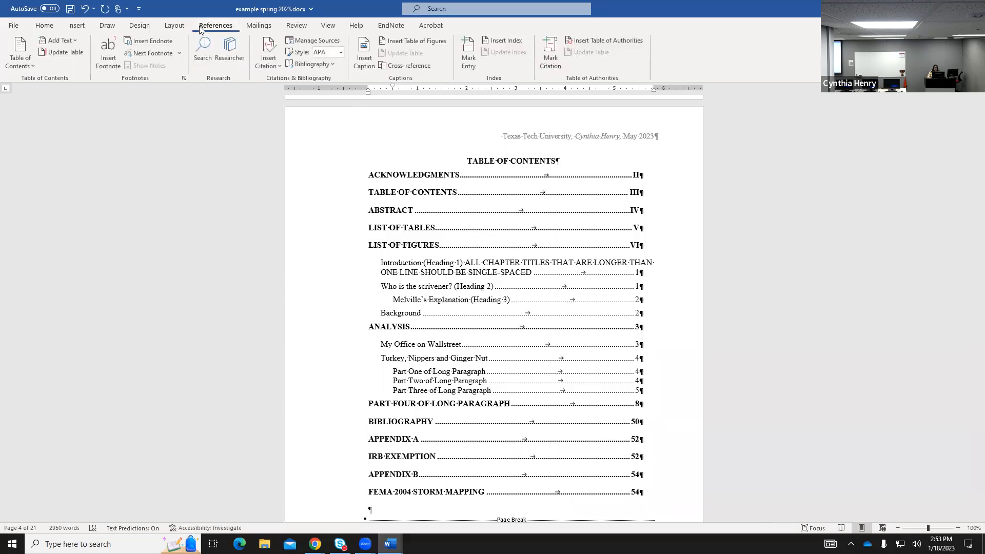
pyautogui.click(59, 52)
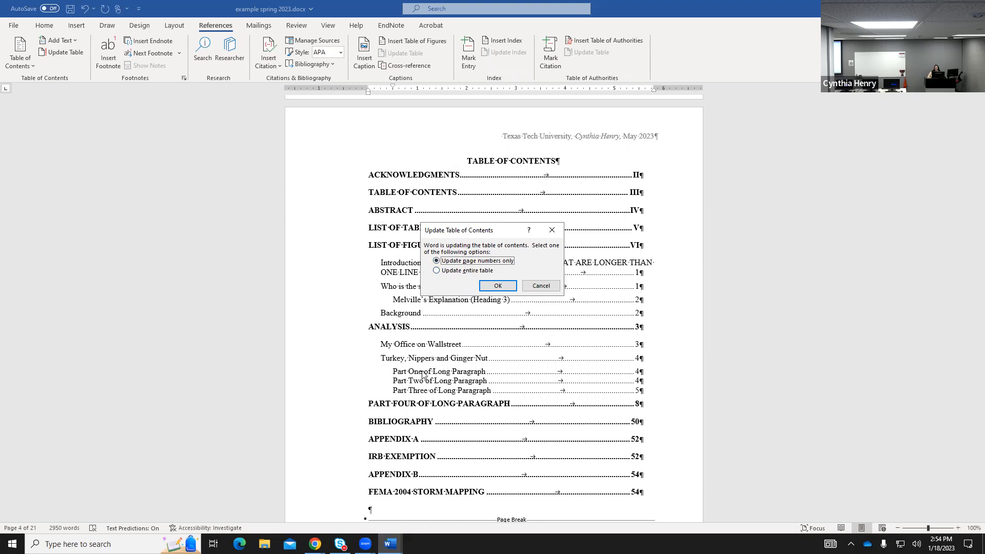
pyautogui.click(463, 272)
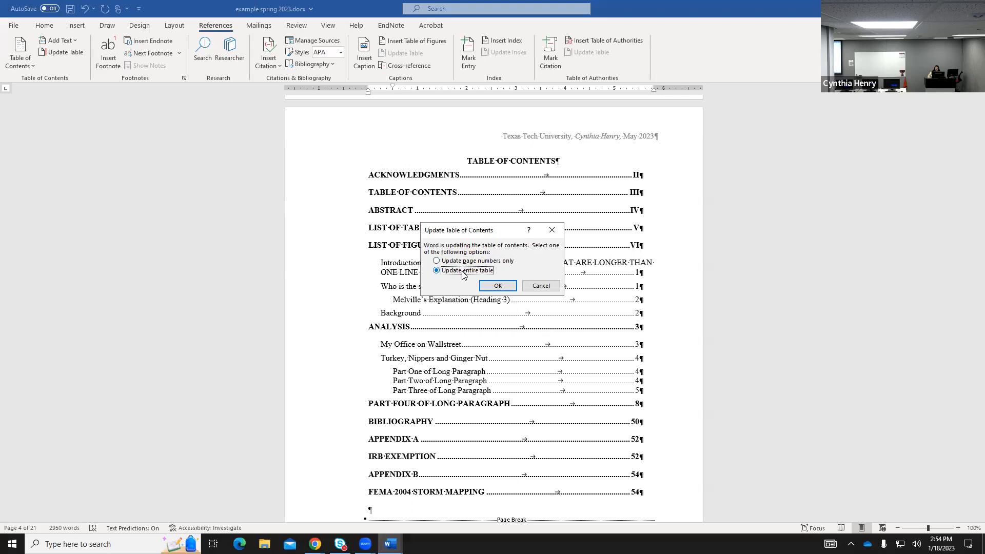
pyautogui.click(498, 287)
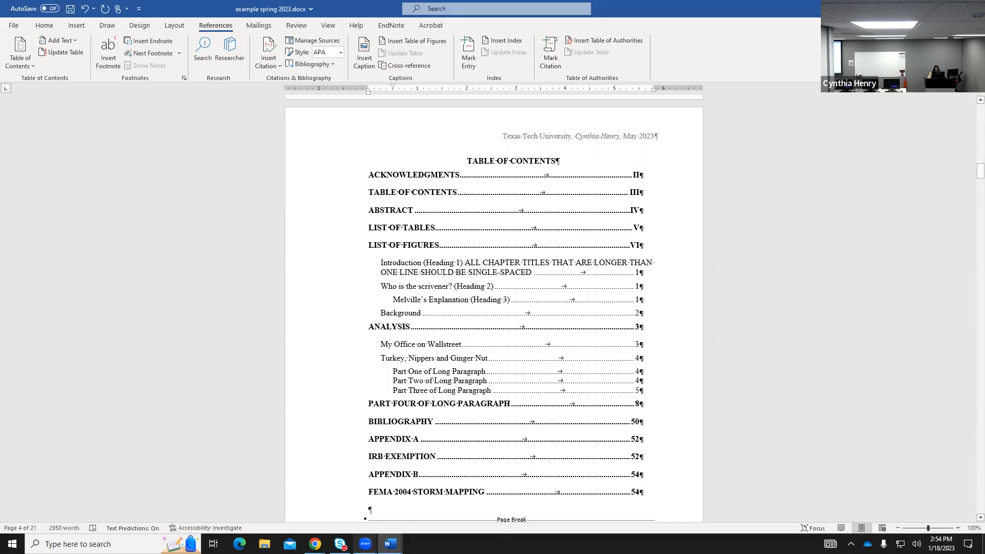
# In Chrome, close the Apply styles page and download the Front Matter template from Thesis & Dissertation Forms.
pyautogui.moveTo(389, 544)
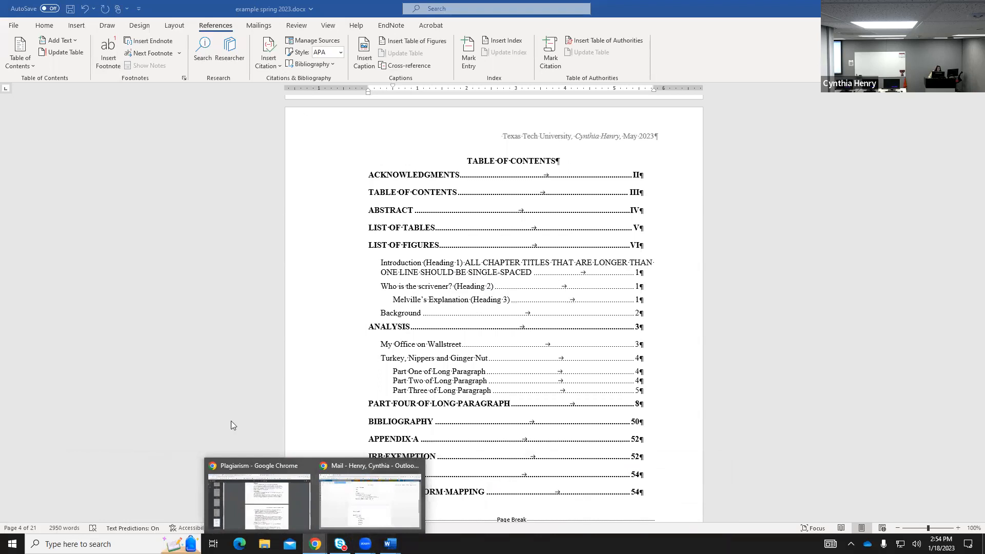
pyautogui.click(257, 508)
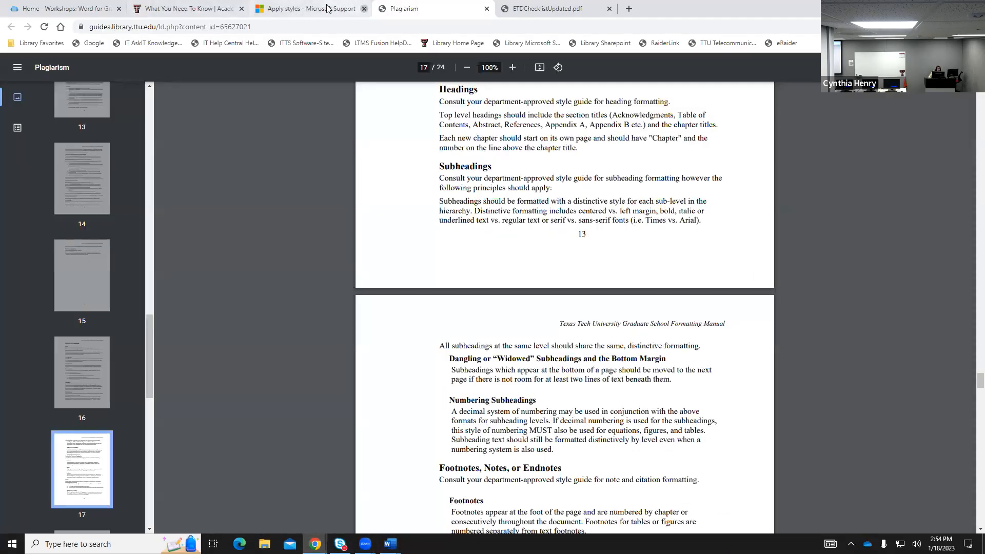
pyautogui.click(363, 9)
pyautogui.click(176, 11)
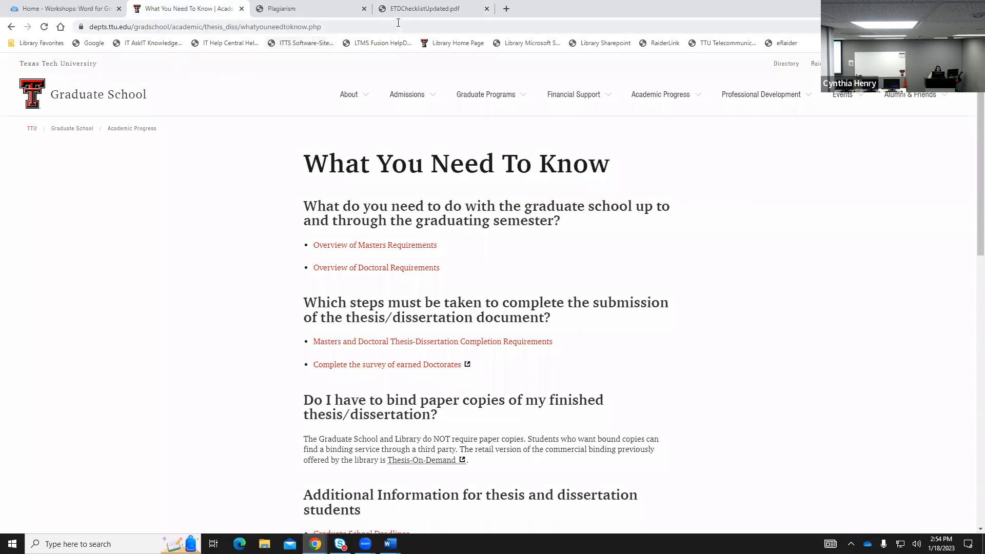
pyautogui.click(98, 11)
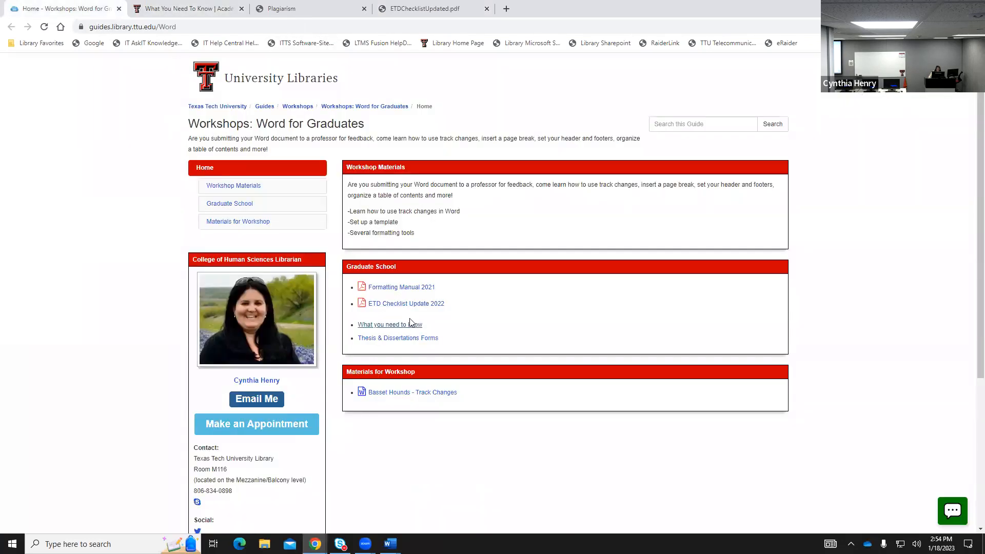
pyautogui.click(405, 338)
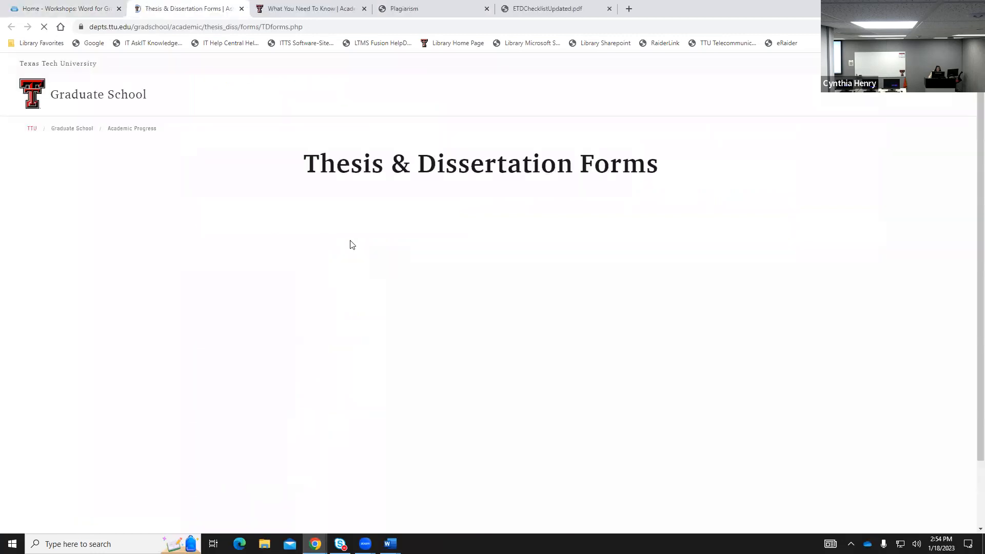
pyautogui.click(380, 422)
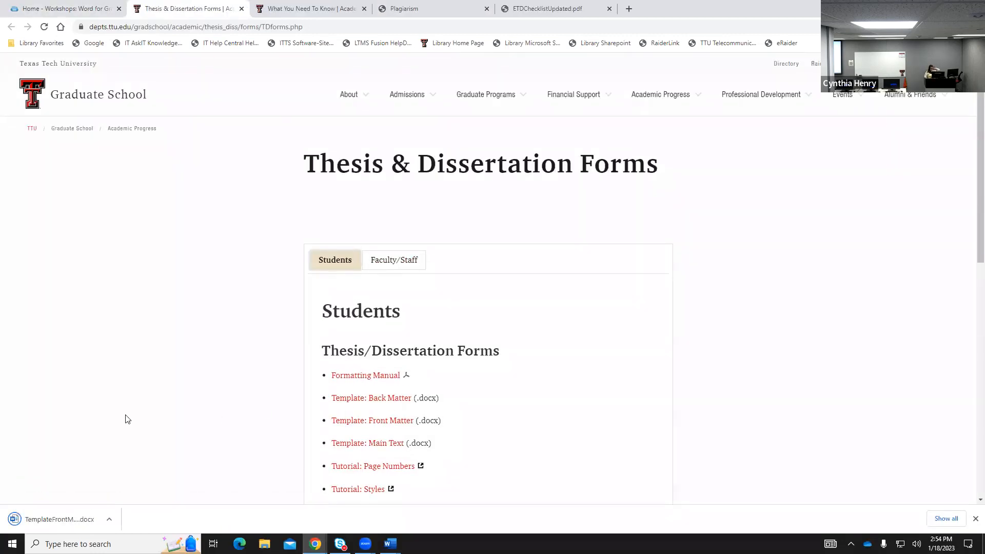
pyautogui.click(63, 515)
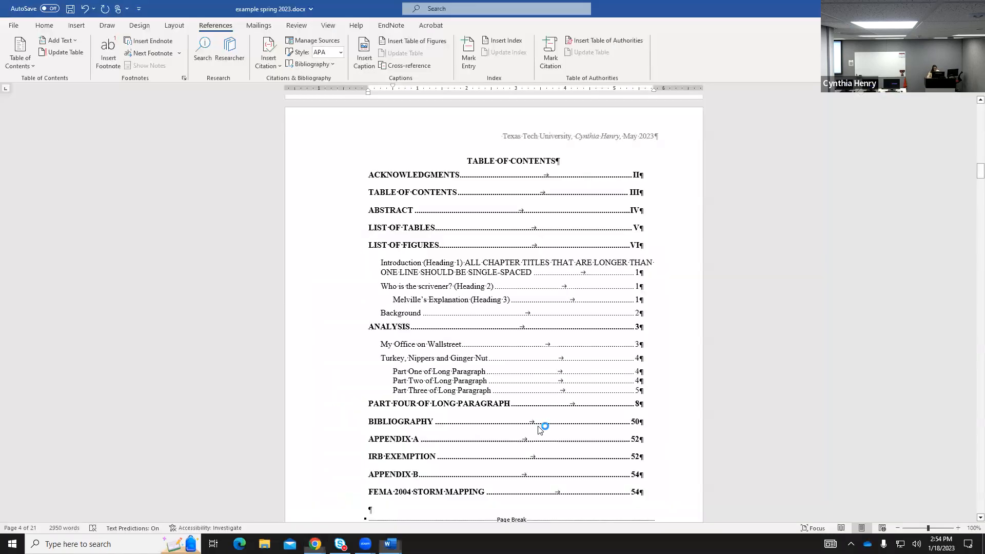
# Review TemplateFrontMatter_2021 (1)'s sample Table of Contents, then switch back to example spring 2023.
pyautogui.scroll(-5, 648, 379)
pyautogui.scroll(-20, 648, 378)
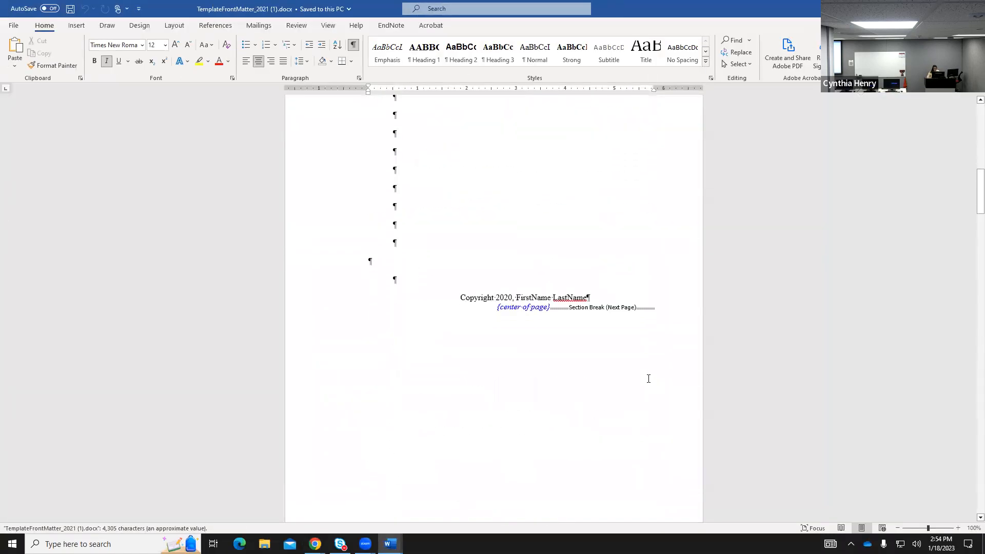
pyautogui.scroll(-5, 649, 378)
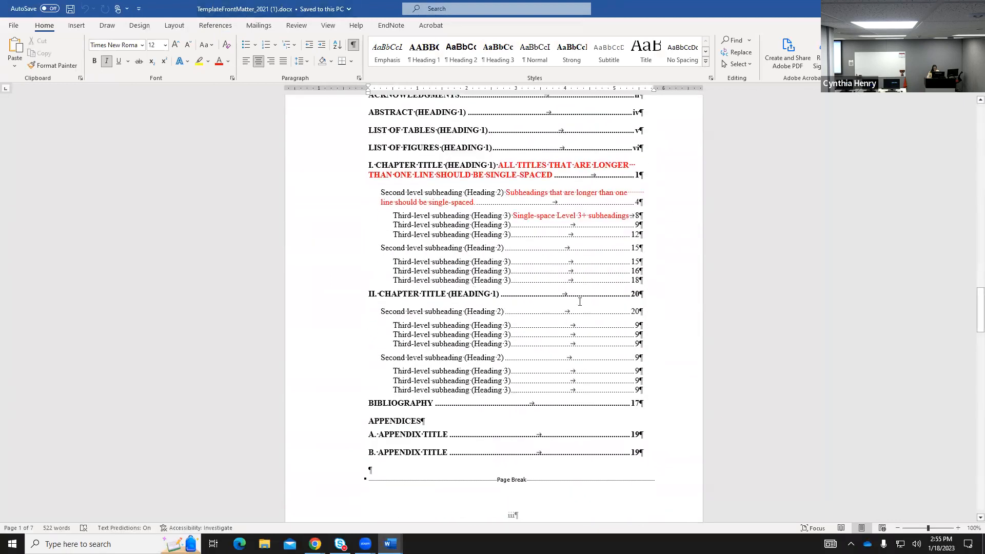
pyautogui.scroll(1, 743, 315)
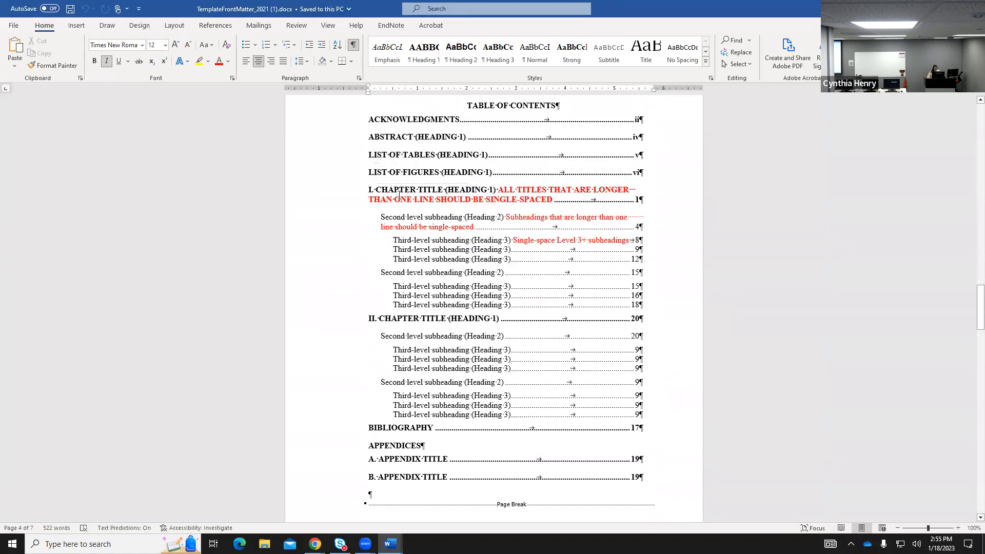
pyautogui.scroll(-15, 560, 418)
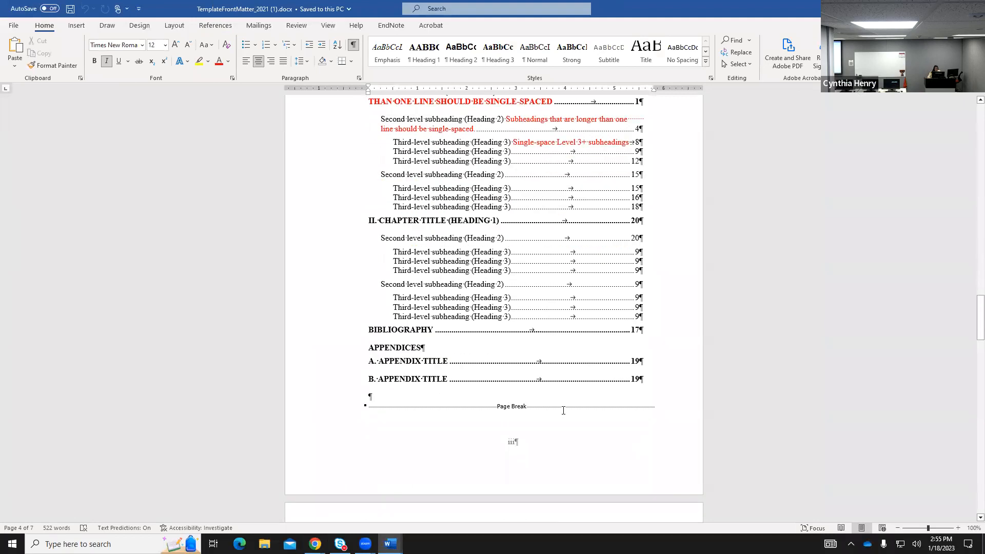
pyautogui.scroll(13, 563, 404)
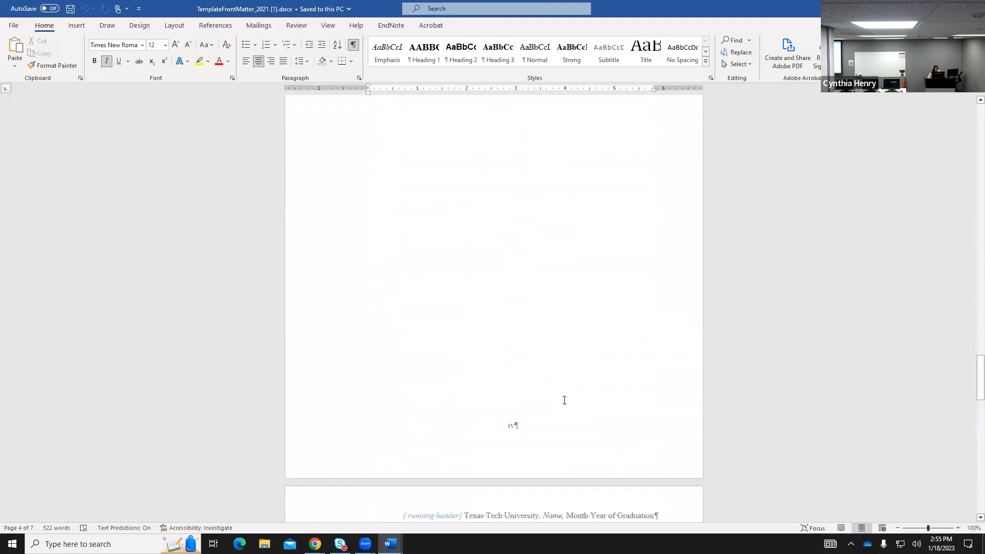
pyautogui.scroll(4, 565, 398)
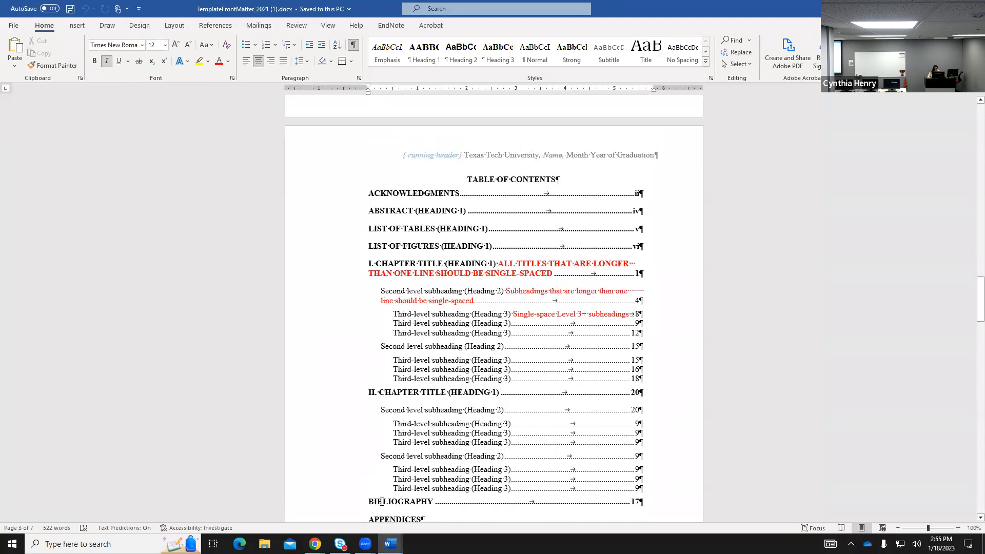
pyautogui.moveTo(390, 543)
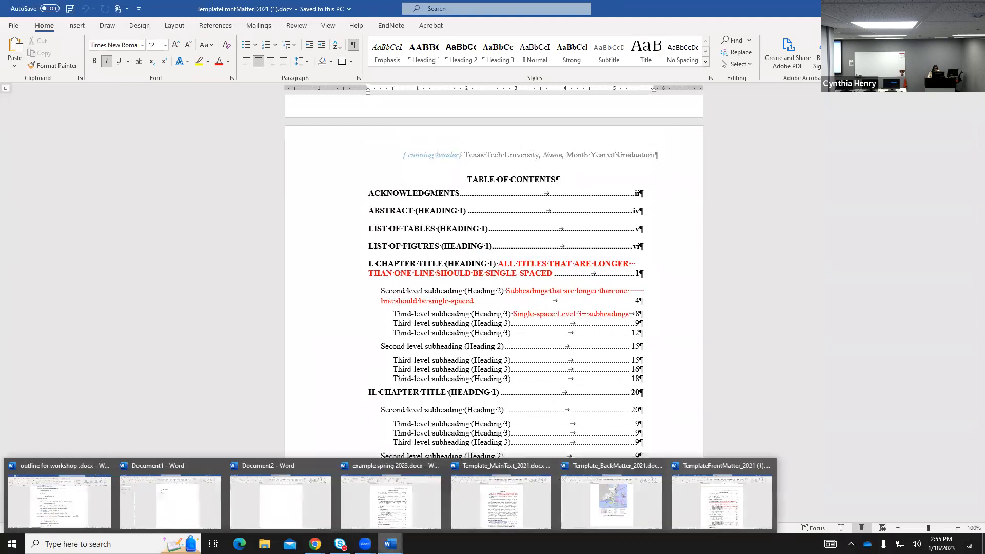
pyautogui.click(390, 522)
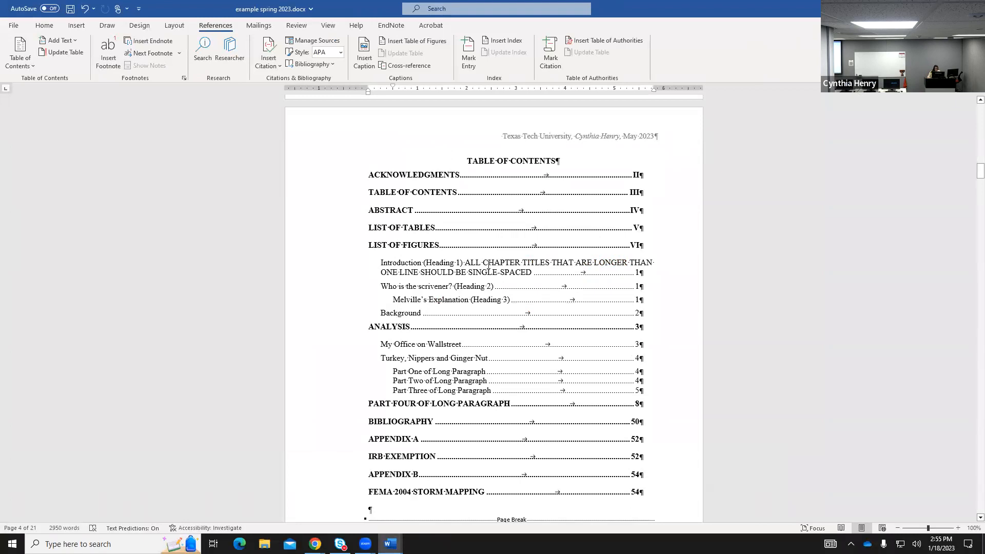
# Apply the Heading 1 style to the two-line Introduction chapter title.
pyautogui.click(415, 267)
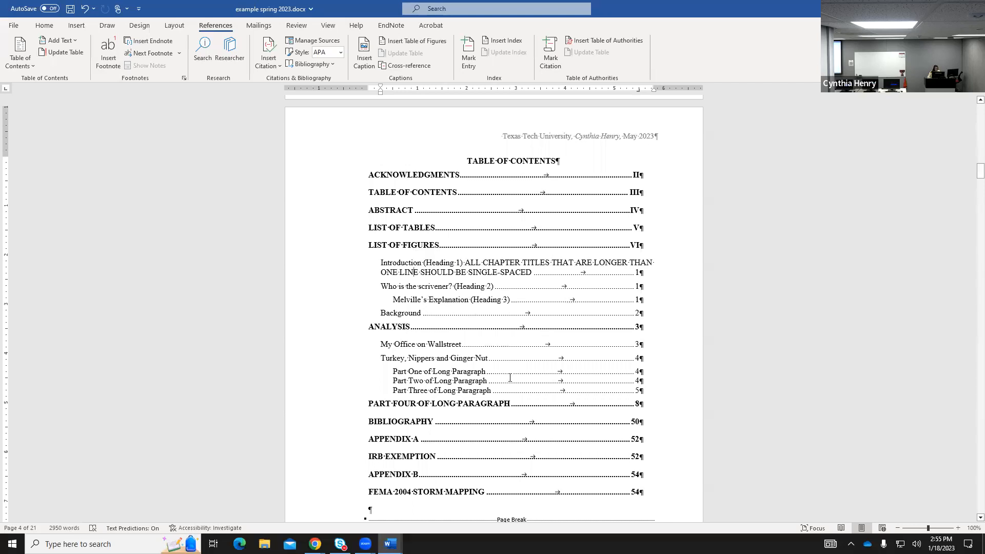
pyautogui.scroll(-3, 536, 427)
pyautogui.scroll(-20, 536, 426)
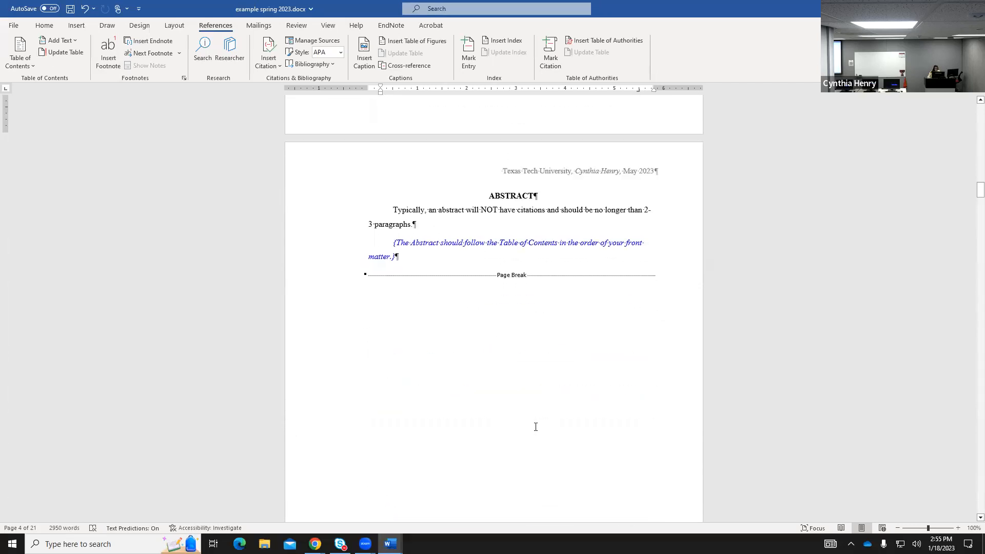
pyautogui.scroll(-20, 535, 427)
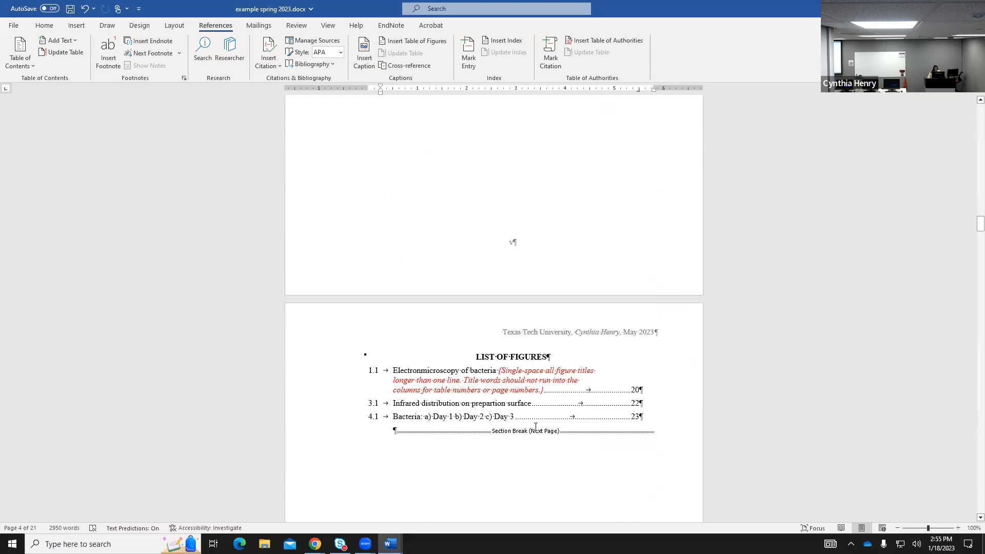
pyautogui.scroll(-5, 535, 428)
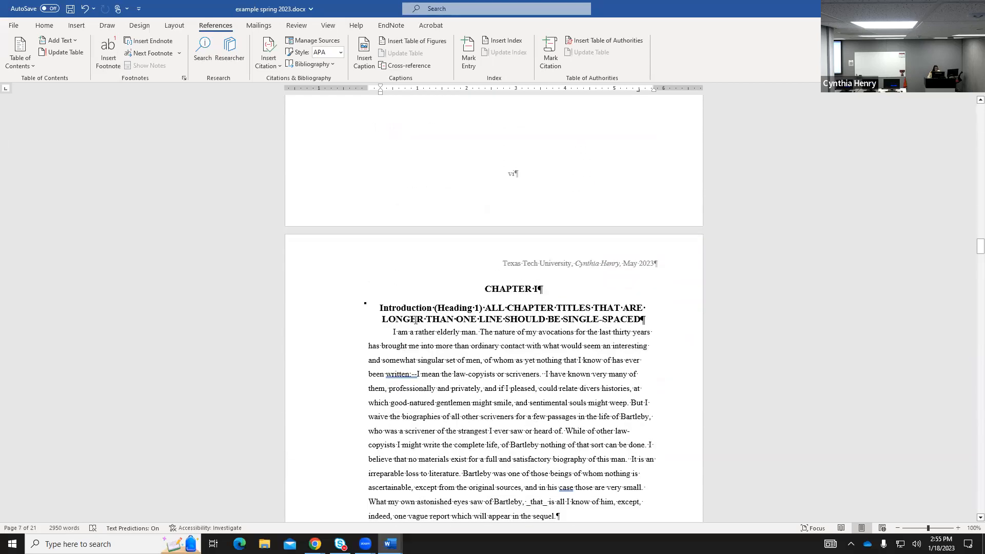
pyautogui.click(410, 304)
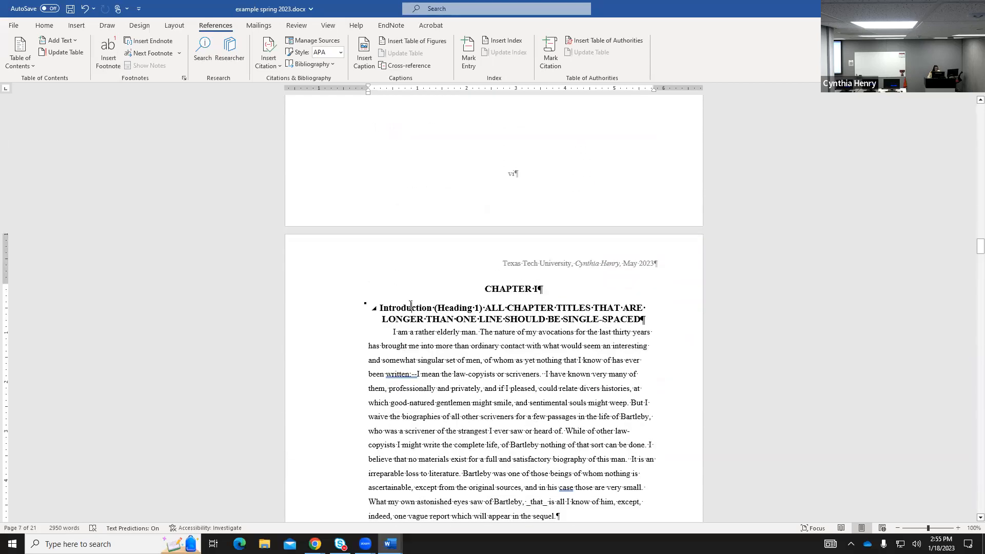
pyautogui.click(49, 27)
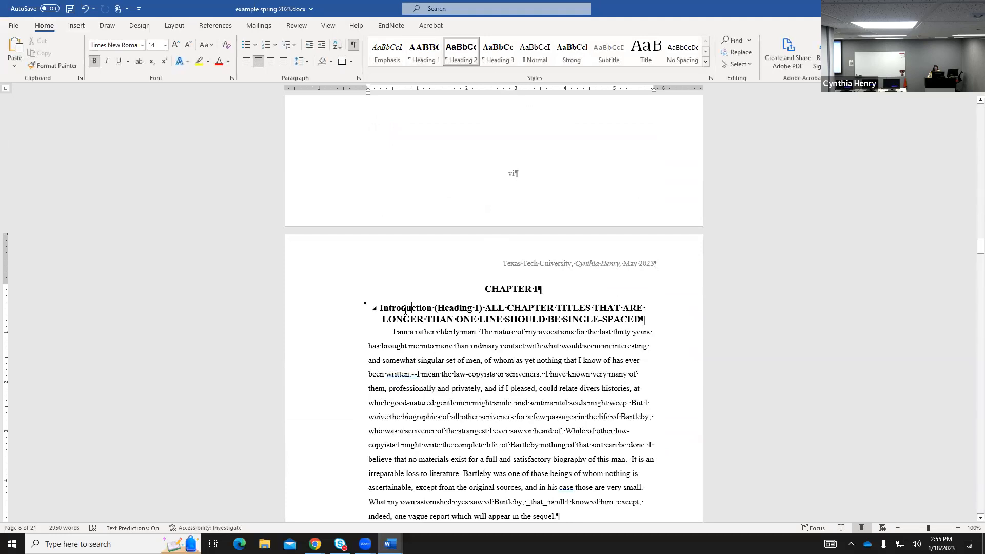
pyautogui.moveTo(383, 307); pyautogui.dragTo(644, 320)
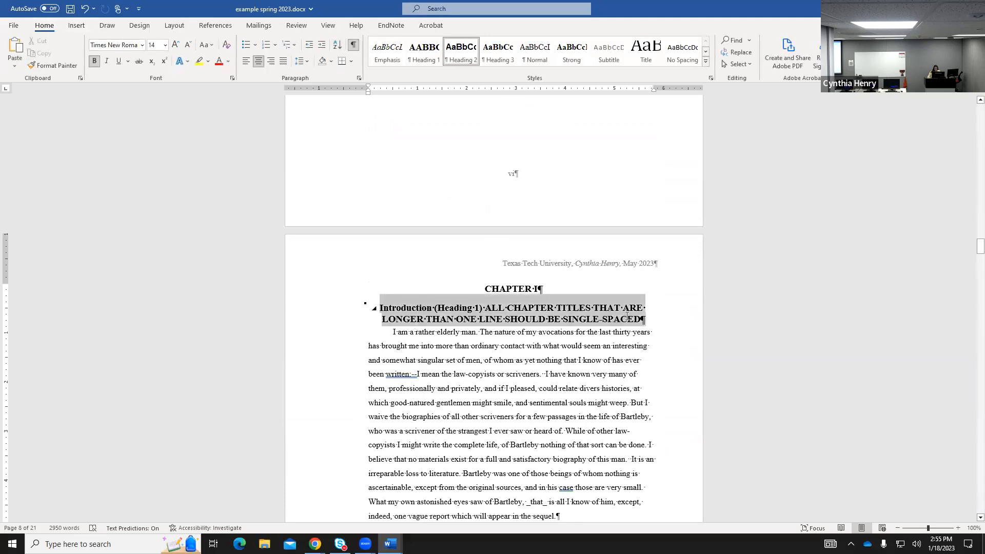
pyautogui.click(426, 51)
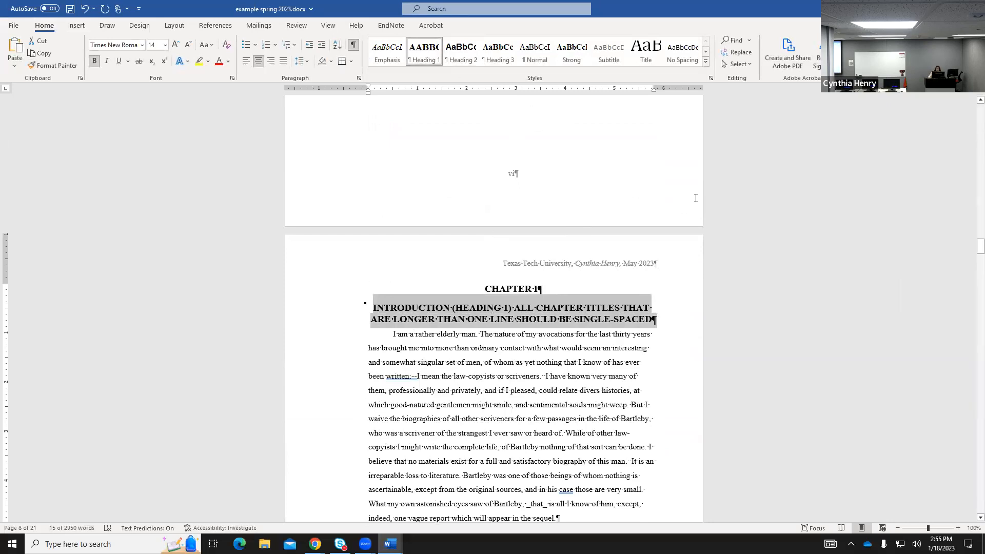
# Rebuild the entire table of contents so Introduction appears as a bold top-level entry.
pyautogui.scroll(10, 713, 203)
pyautogui.scroll(12, 713, 203)
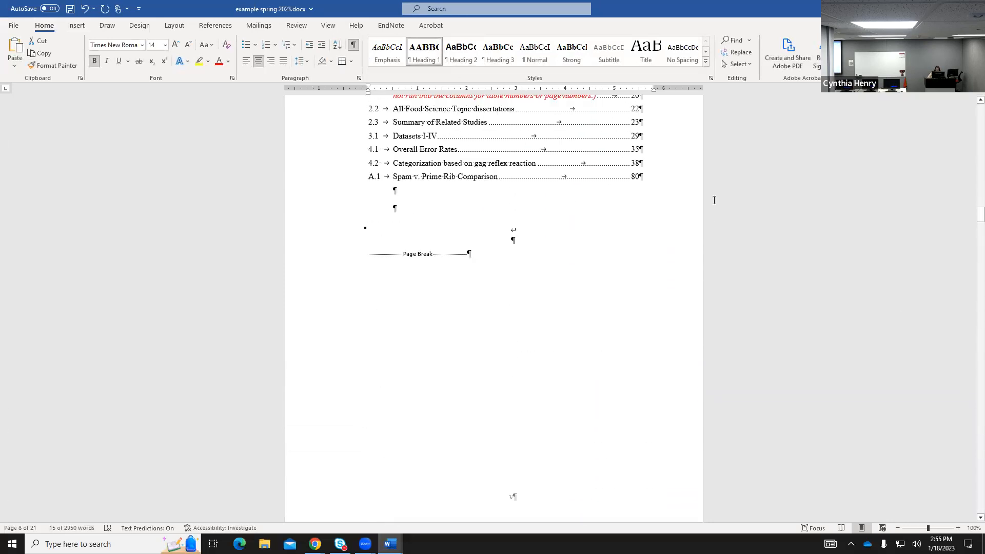
pyautogui.scroll(12, 714, 201)
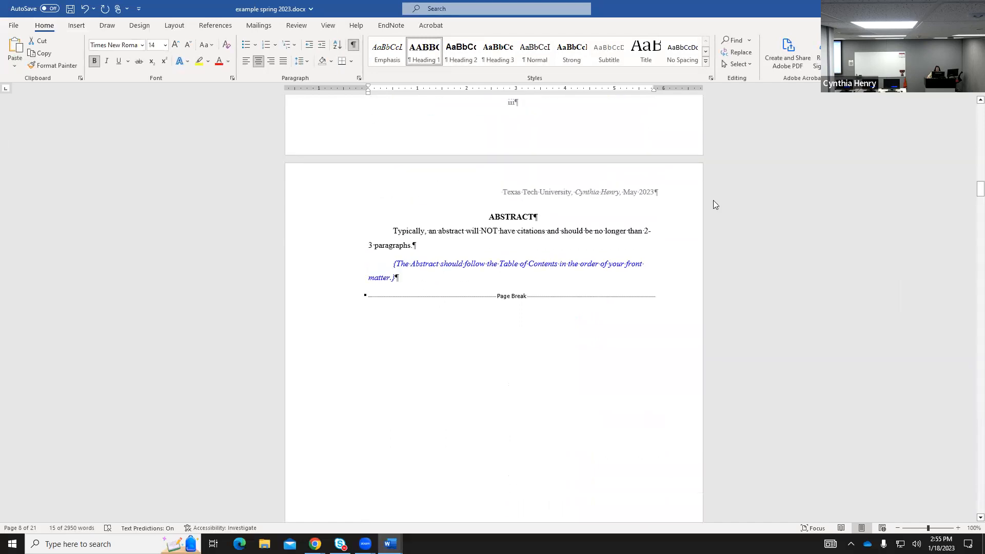
pyautogui.scroll(1, 713, 200)
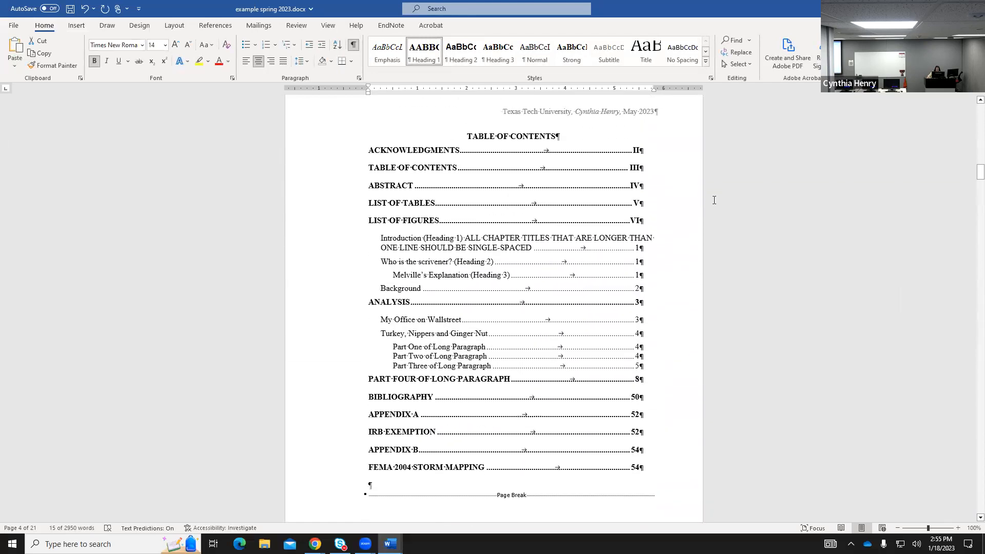
pyautogui.click(216, 25)
pyautogui.click(61, 52)
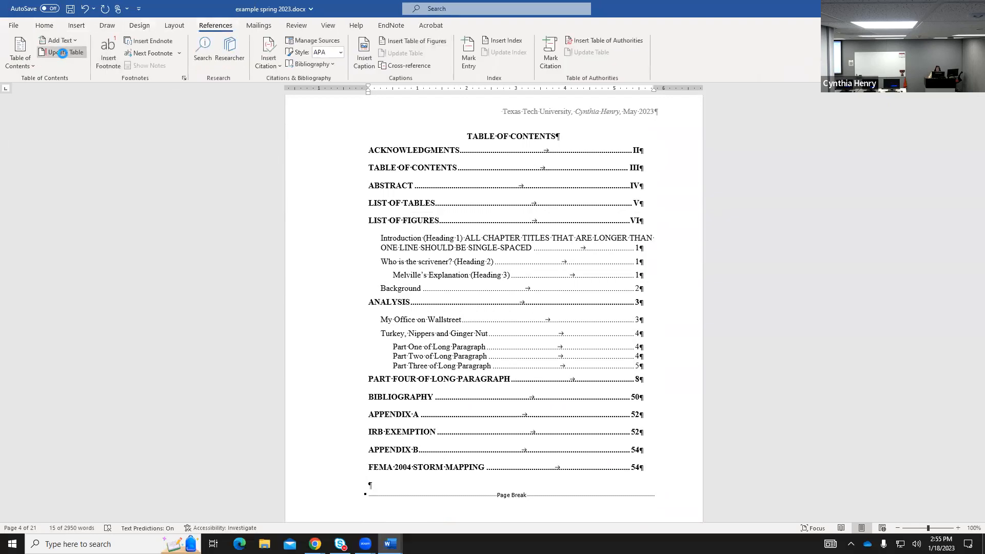
pyautogui.click(472, 270)
pyautogui.click(495, 285)
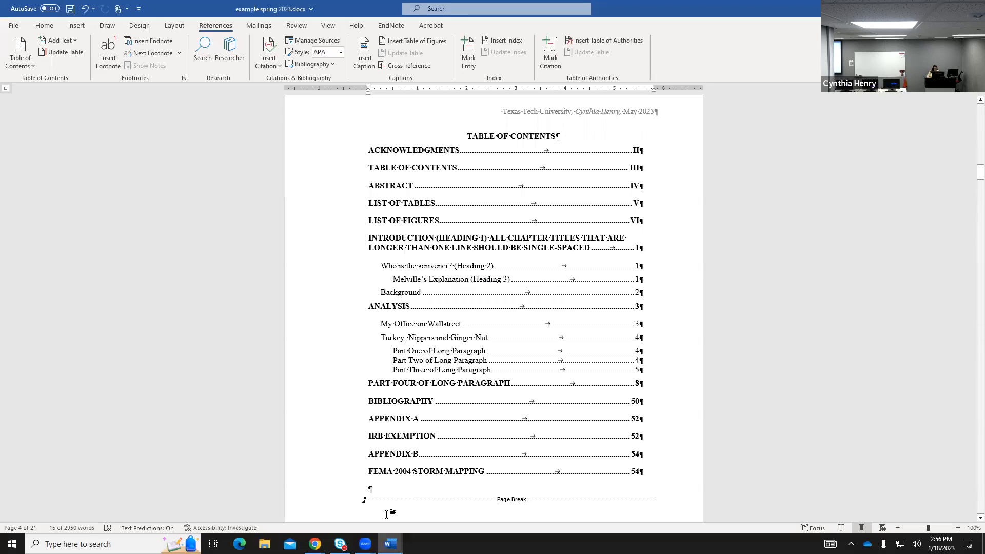
# Bring TemplateFrontMatter_2021 (1) to the front and scroll its roman-numbered contents.
pyautogui.moveTo(390, 543)
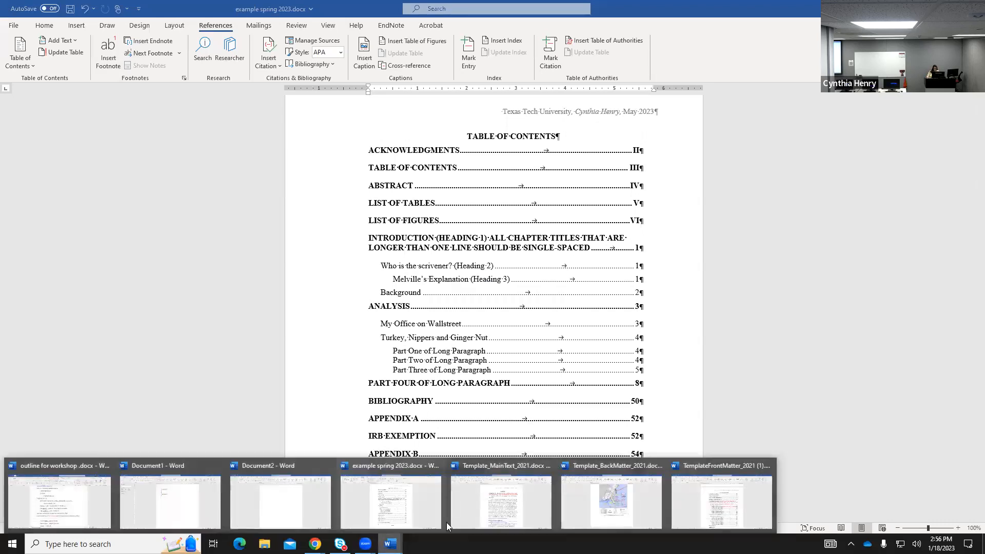
pyautogui.click(485, 514)
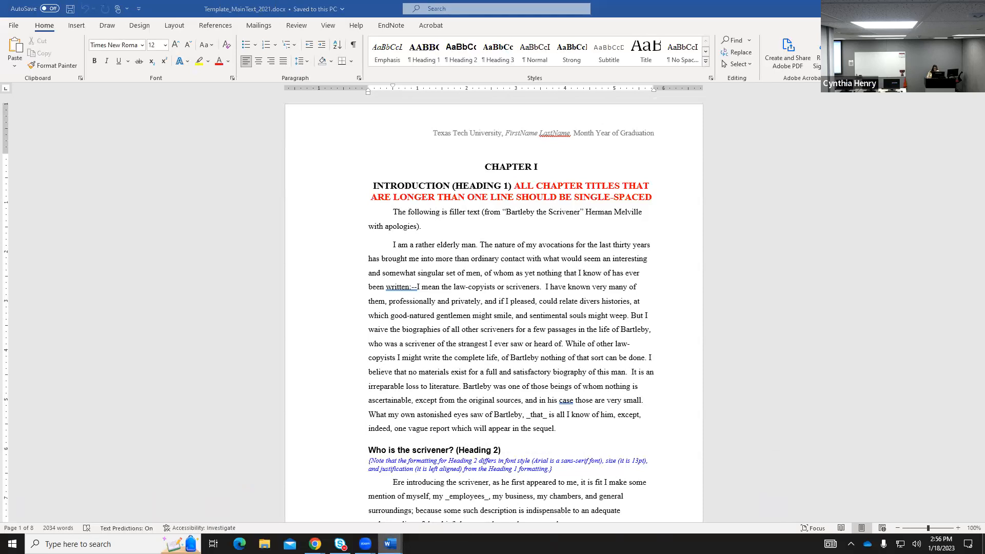
pyautogui.moveTo(390, 543)
pyautogui.click(701, 505)
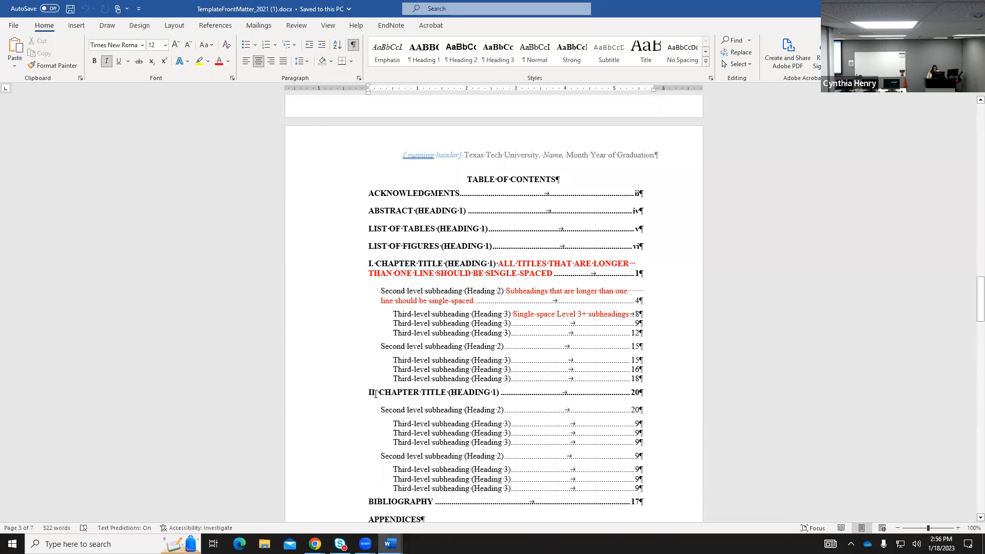
pyautogui.scroll(-3, 395, 395)
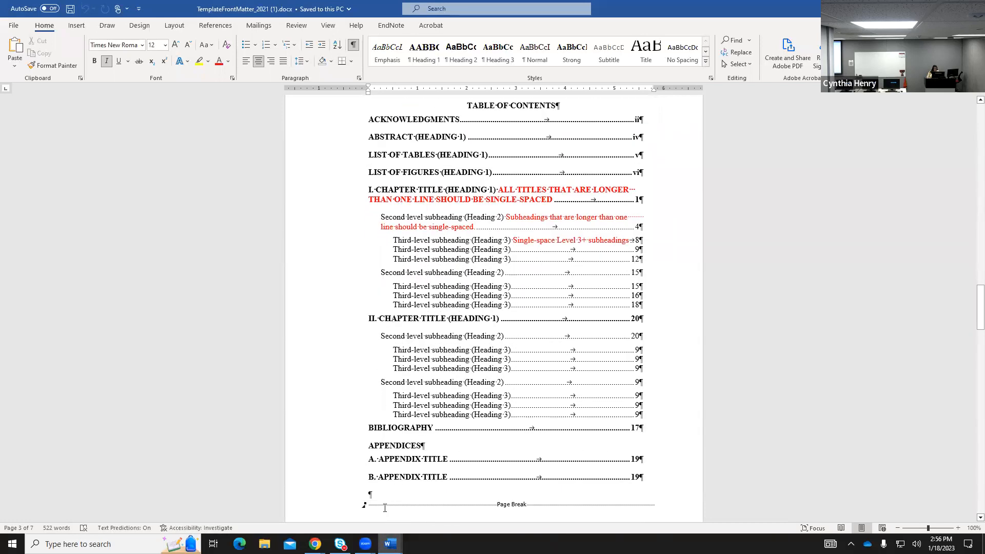
pyautogui.moveTo(390, 543)
pyautogui.click(411, 509)
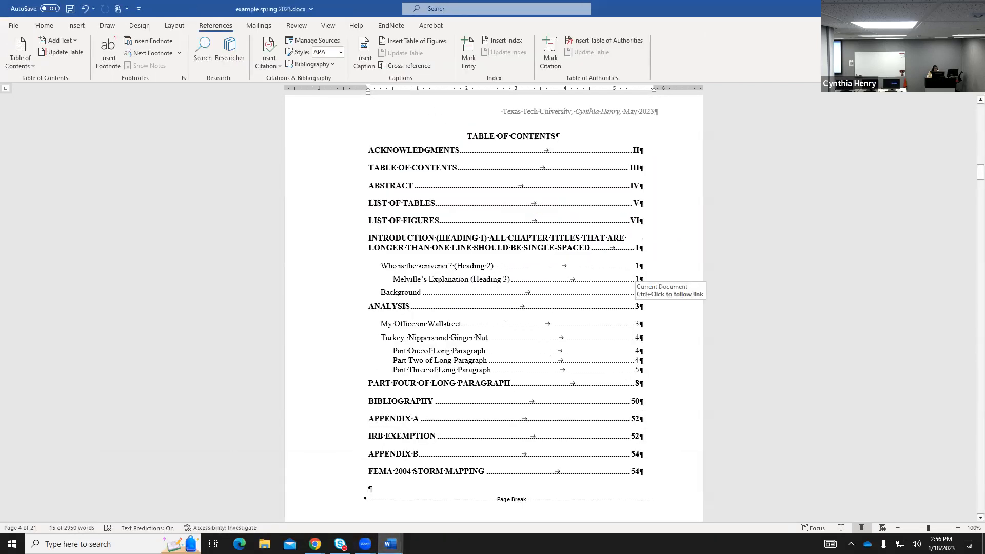
pyautogui.scroll(-9, 455, 407)
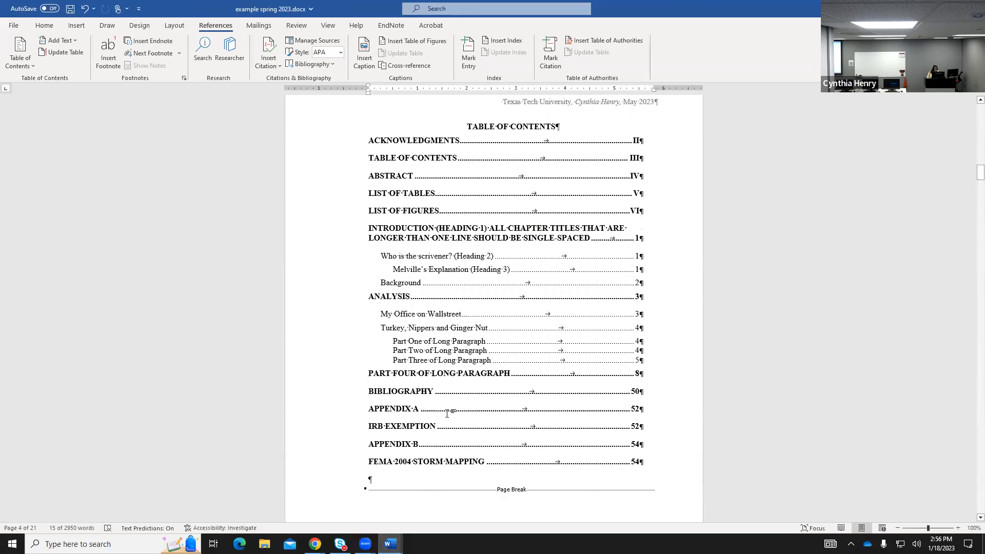
pyautogui.scroll(-20, 455, 406)
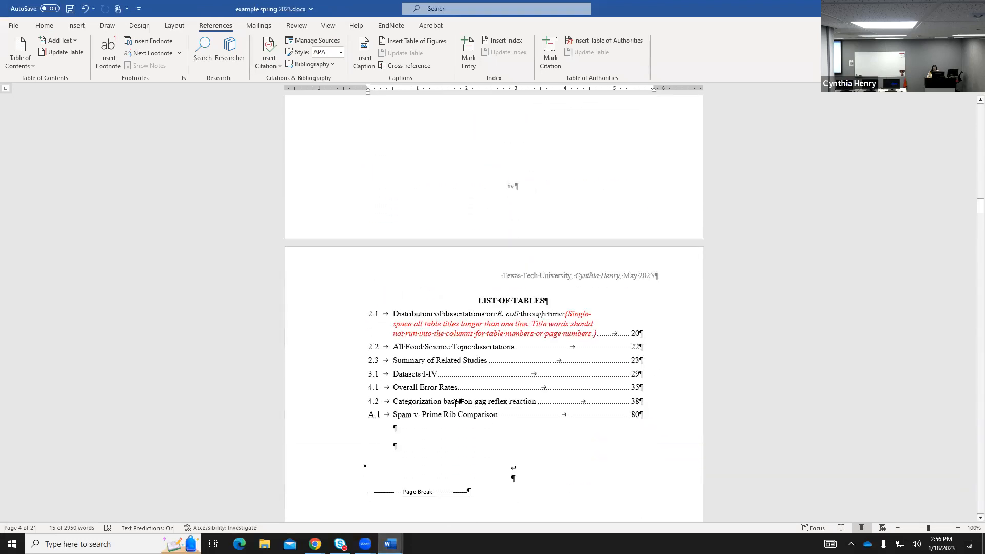
pyautogui.scroll(-20, 453, 401)
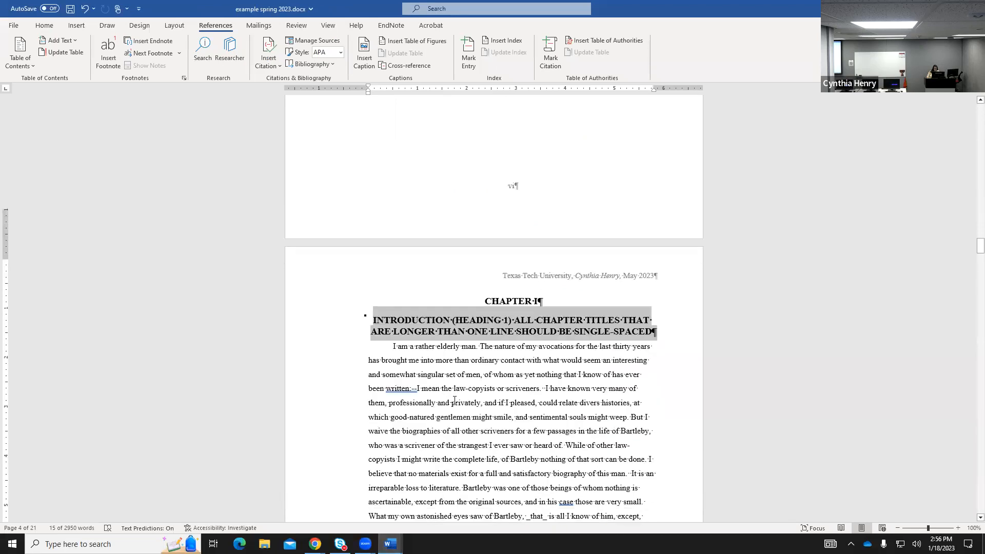
pyautogui.scroll(-20, 454, 400)
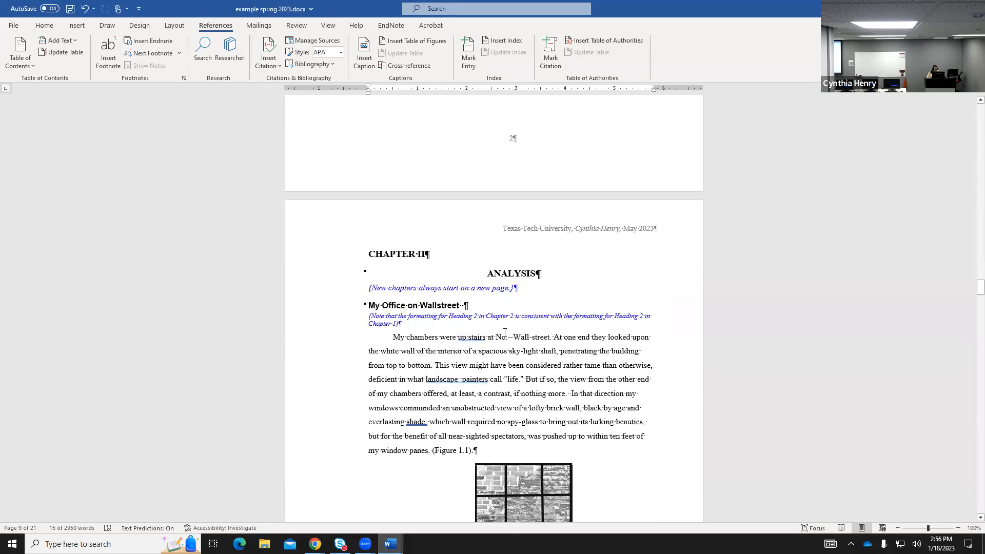
pyautogui.moveTo(972, 286); pyautogui.dragTo(969, 154)
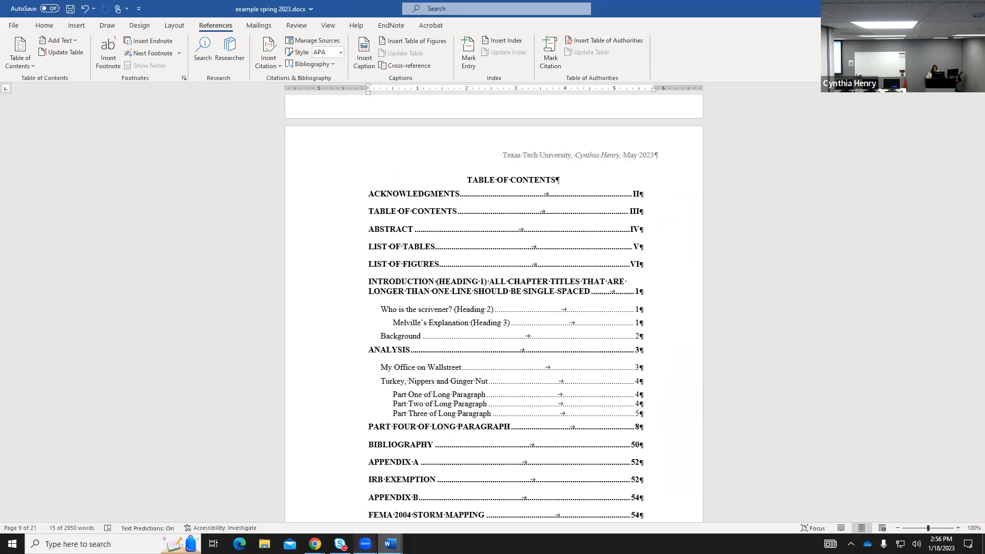
pyautogui.moveTo(390, 544)
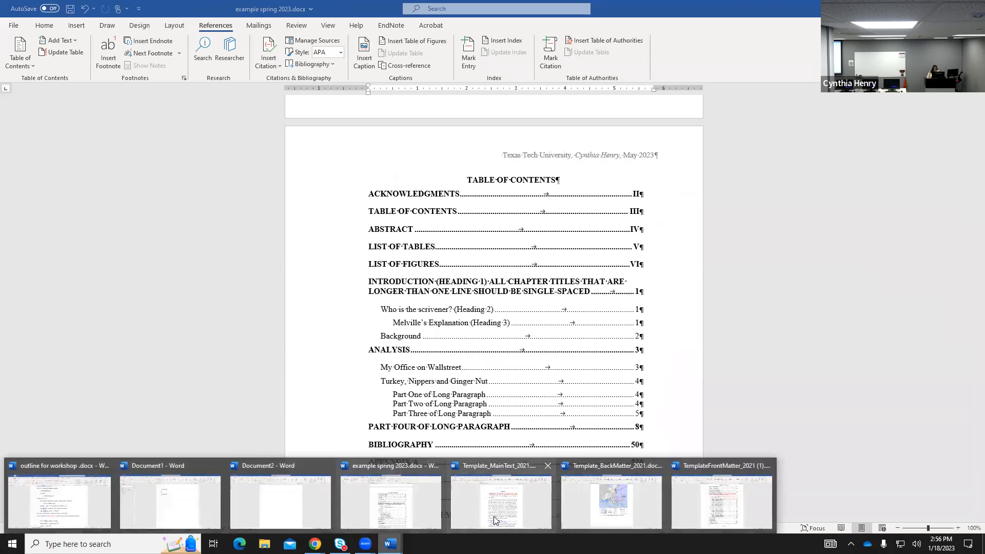
pyautogui.click(703, 499)
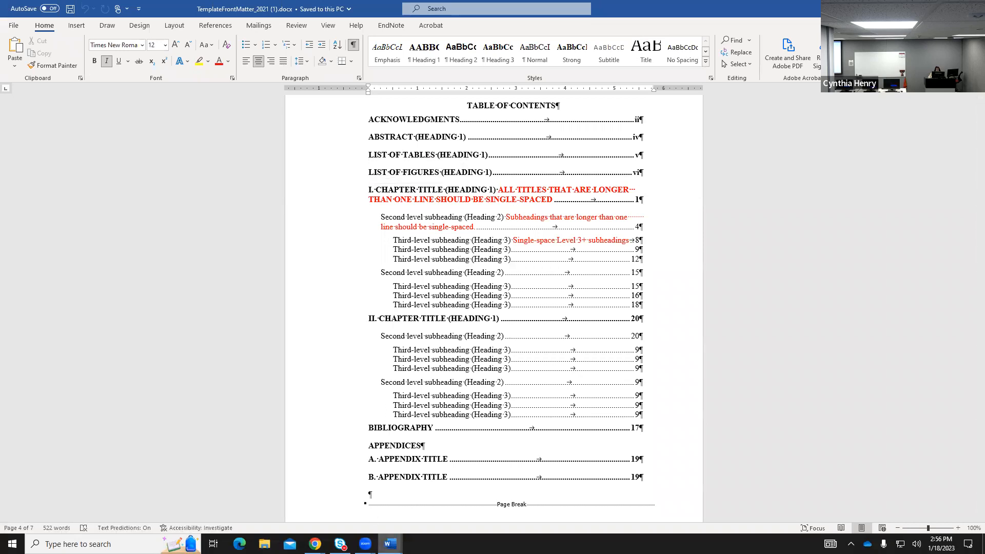
# Switch to example spring 2023, scan its front matter, and return to the Table of Contents.
pyautogui.moveTo(390, 544)
pyautogui.click(390, 508)
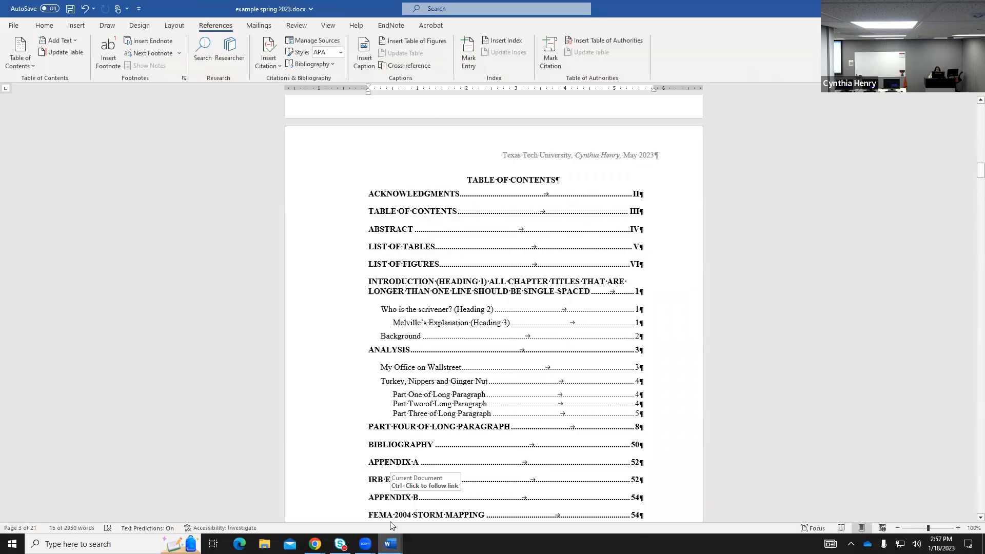
pyautogui.scroll(-3, 505, 308)
pyautogui.scroll(-20, 505, 308)
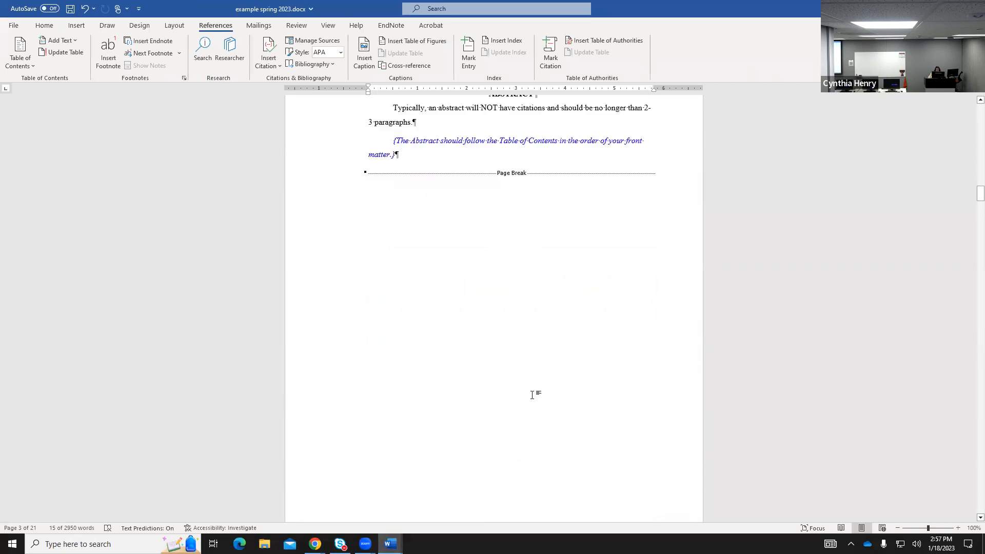
pyautogui.scroll(-20, 511, 396)
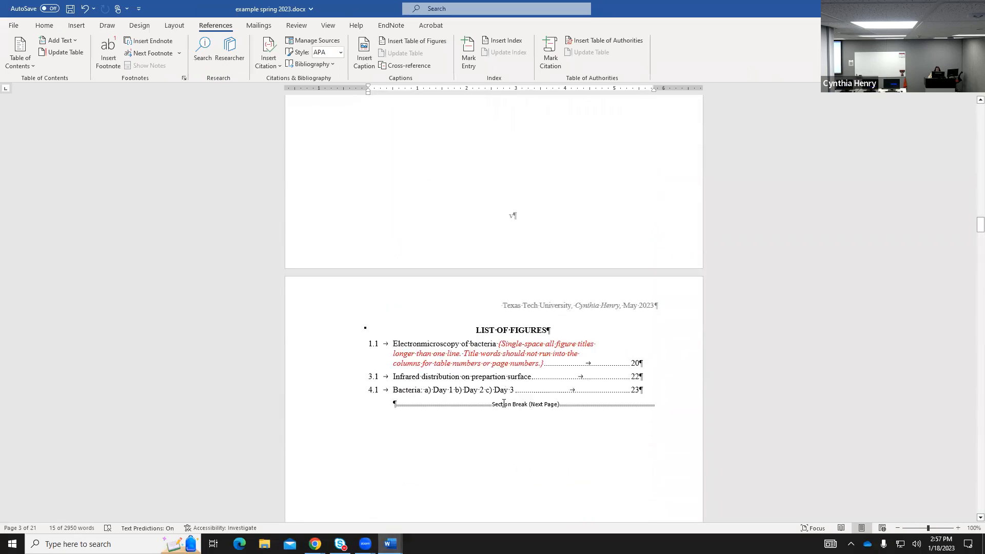
pyautogui.scroll(-4, 501, 406)
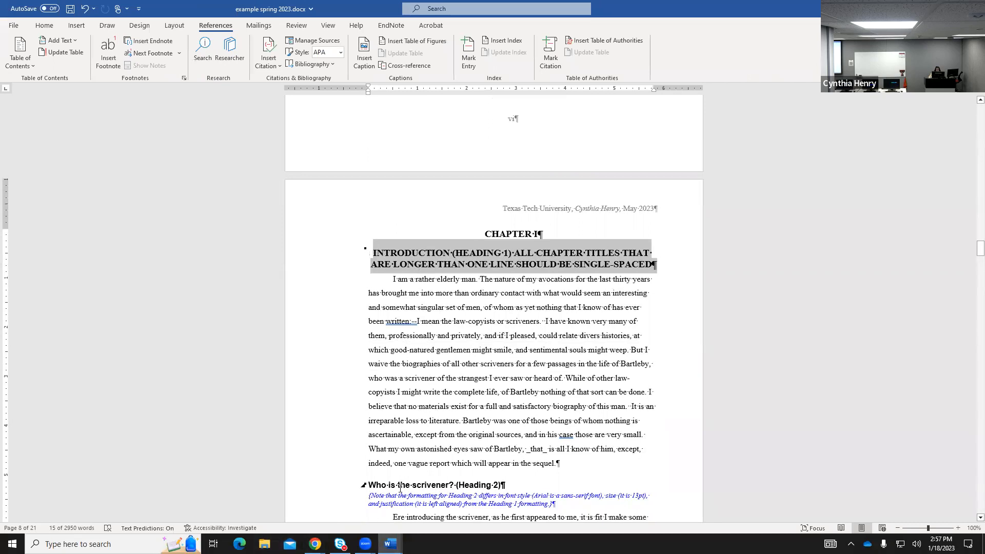
pyautogui.scroll(20, 538, 327)
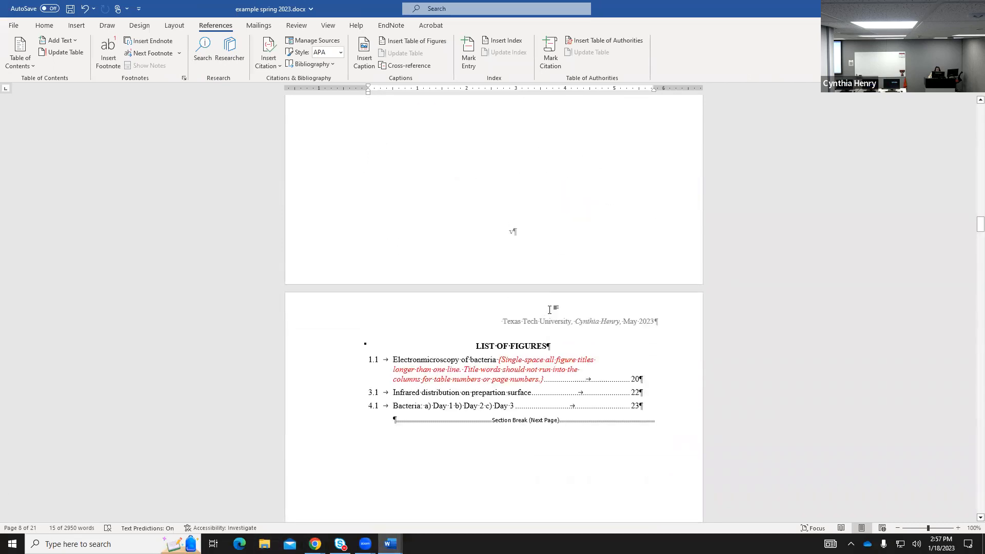
pyautogui.scroll(15, 550, 308)
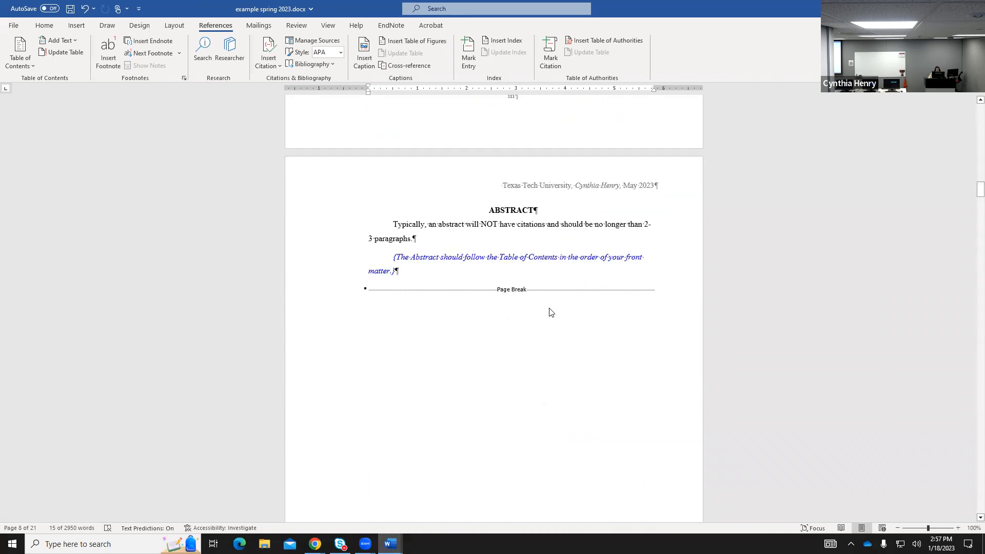
pyautogui.scroll(5, 550, 308)
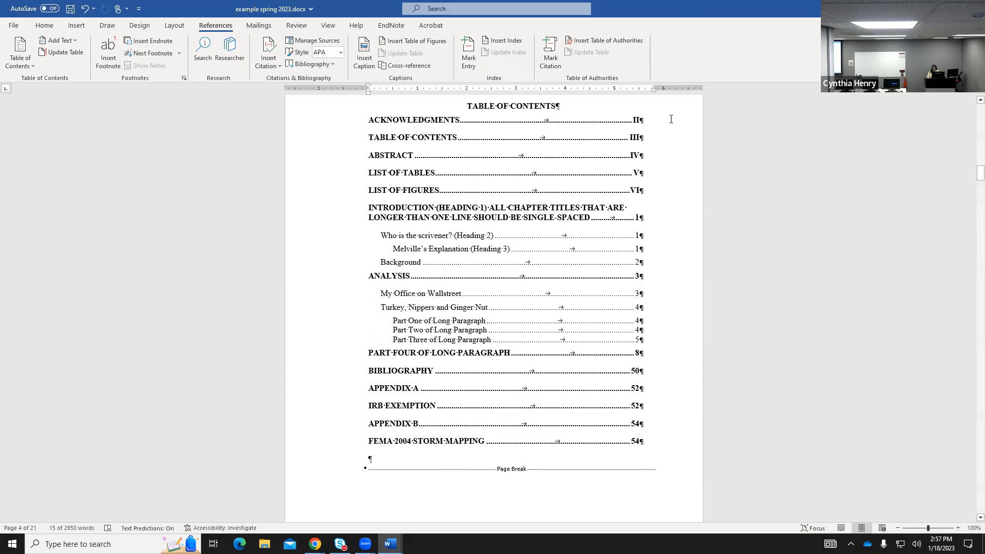
# Turn off All caps on the ACKNOWLEDGMENTS page number so it reads ii.
pyautogui.scroll(1, 650, 132)
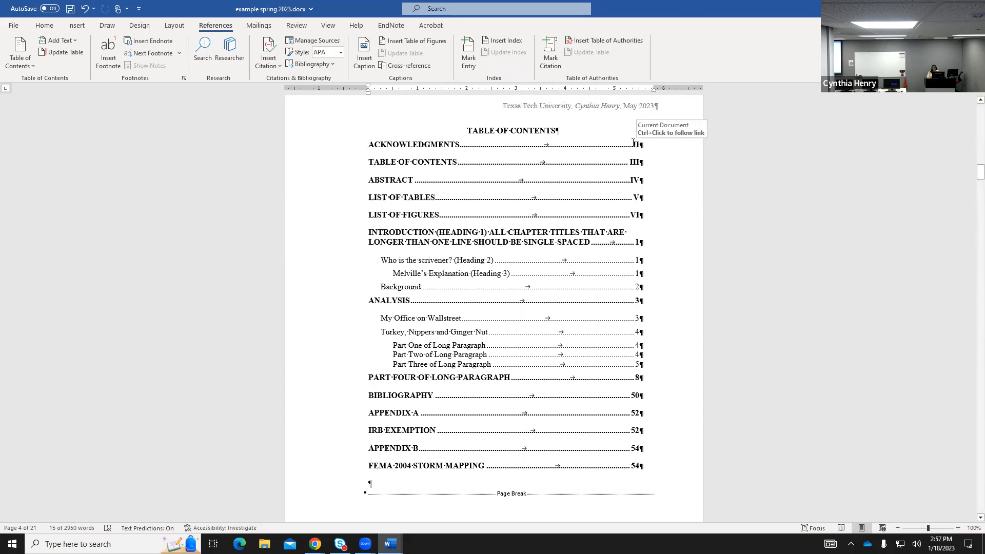
pyautogui.doubleClick(636, 144)
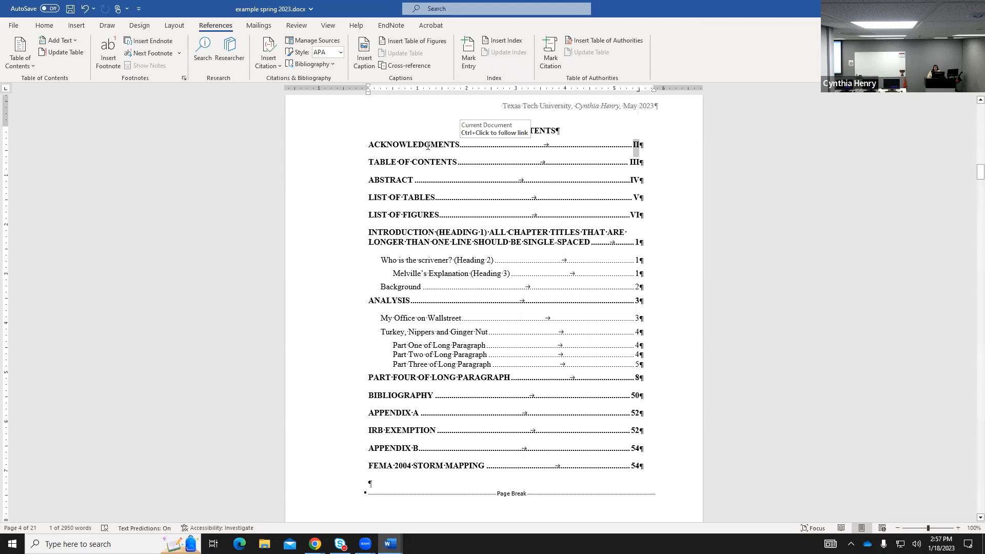
pyautogui.rightClick(637, 148)
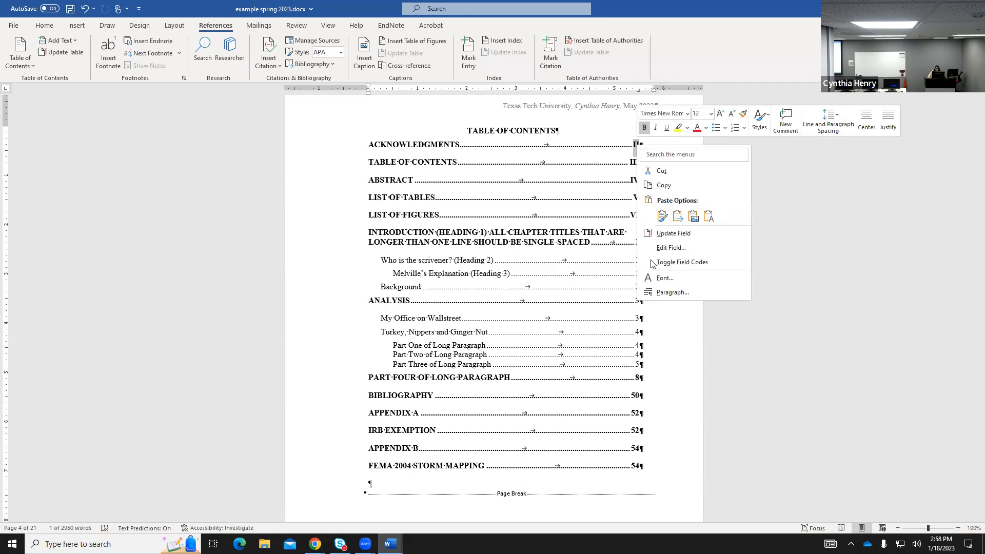
pyautogui.click(668, 279)
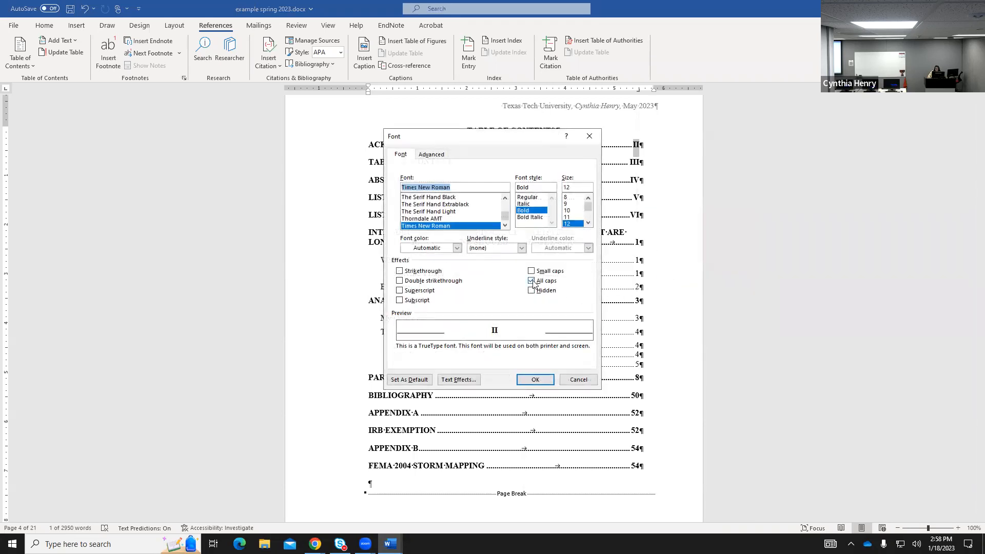
pyautogui.click(532, 281)
pyautogui.click(534, 380)
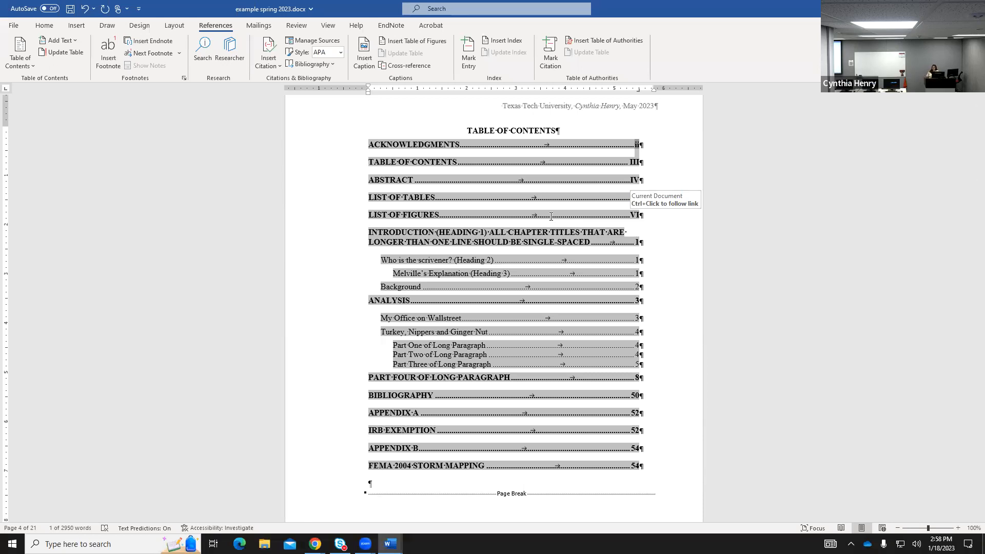
# Turn off All caps on the TABLE OF CONTENTS page number so it reads iii.
pyautogui.rightClick(632, 162)
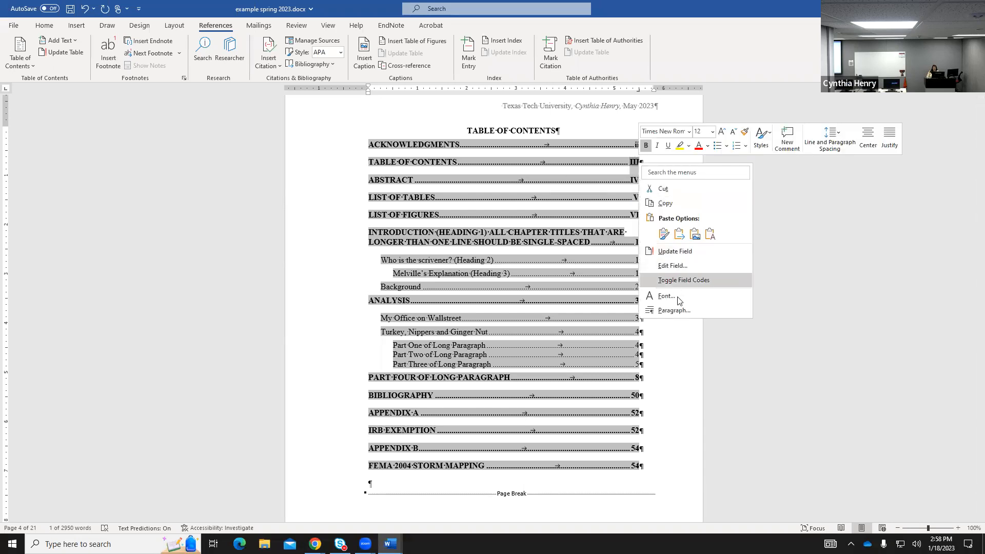
pyautogui.click(677, 300)
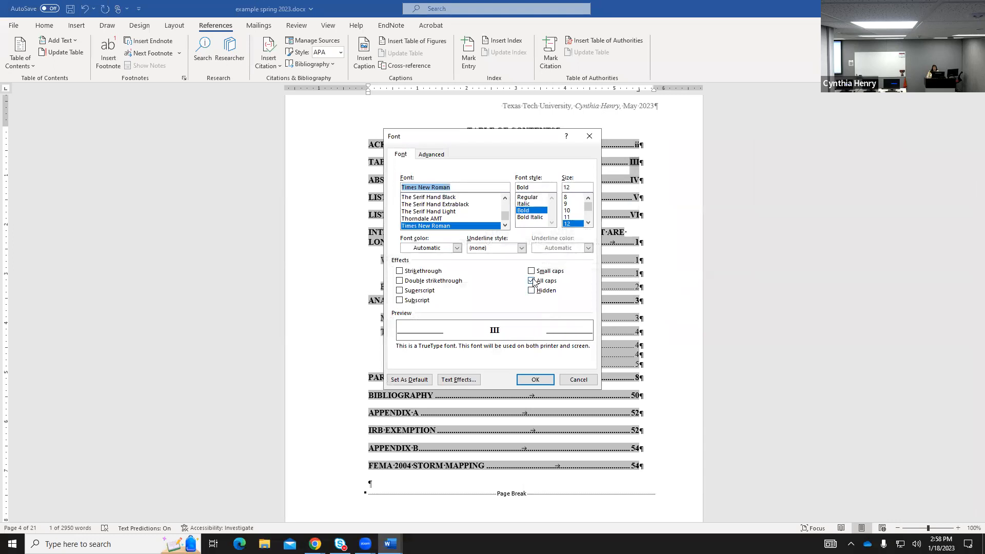
pyautogui.click(534, 281)
pyautogui.click(533, 281)
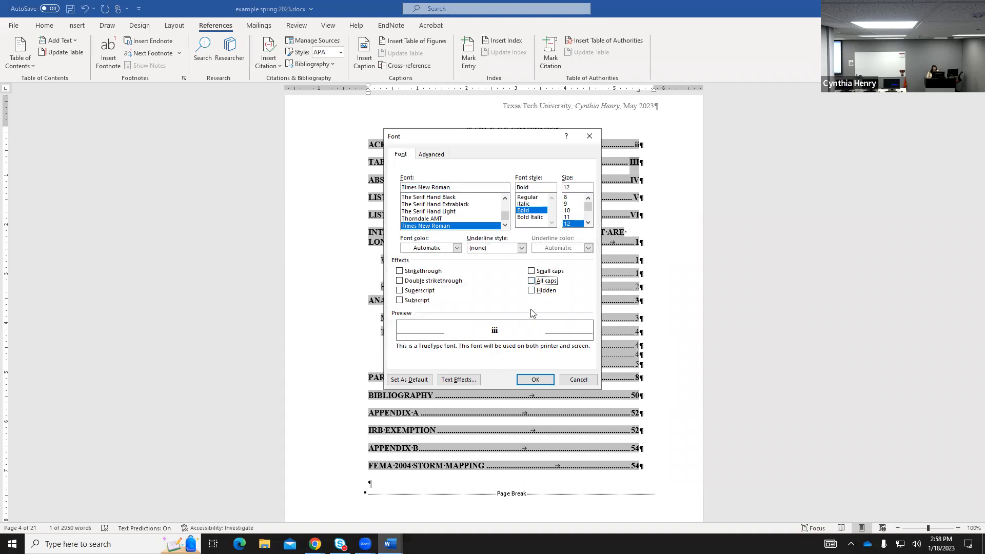
pyautogui.click(535, 379)
pyautogui.click(670, 180)
pyautogui.scroll(-5, 550, 446)
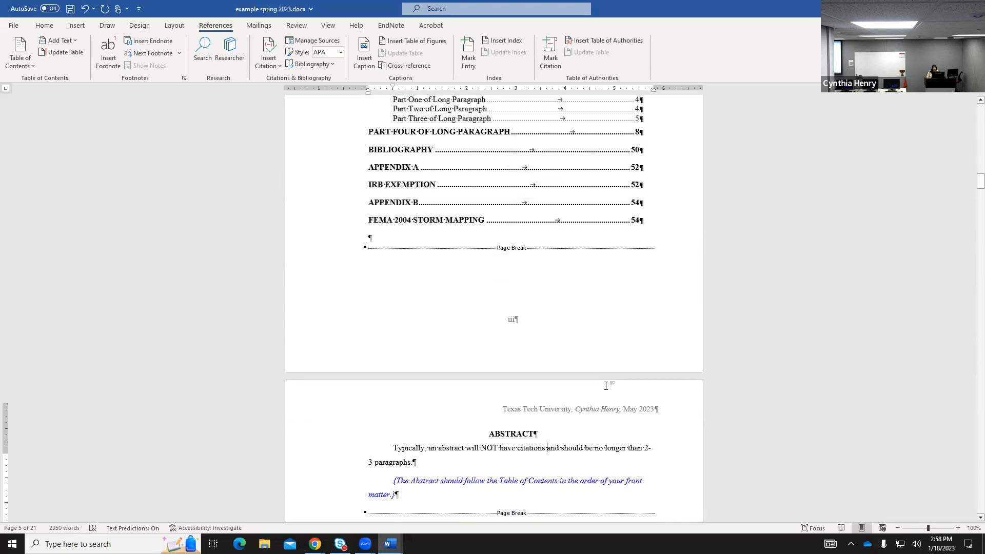
pyautogui.scroll(5, 548, 446)
pyautogui.click(666, 333)
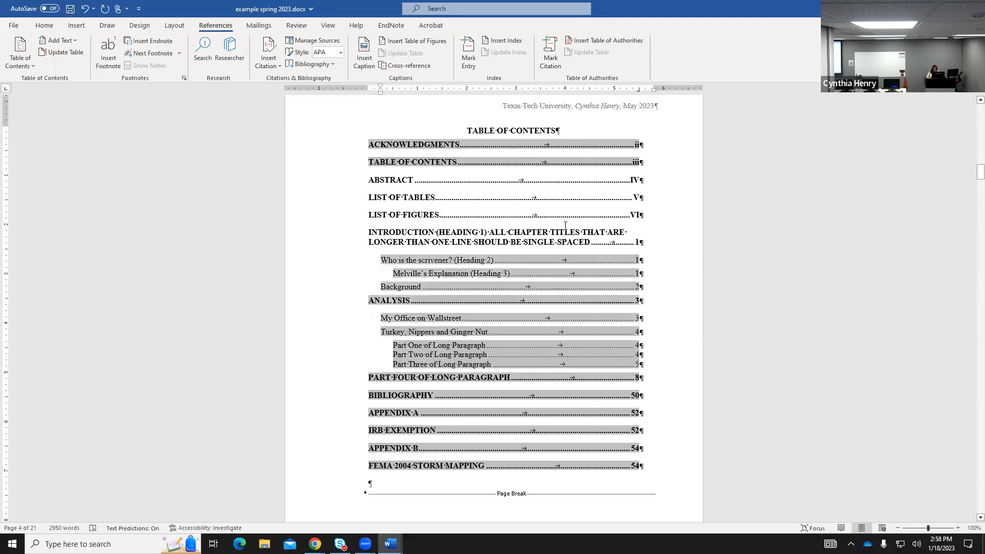
pyautogui.scroll(3, 498, 288)
pyautogui.scroll(-12, 486, 492)
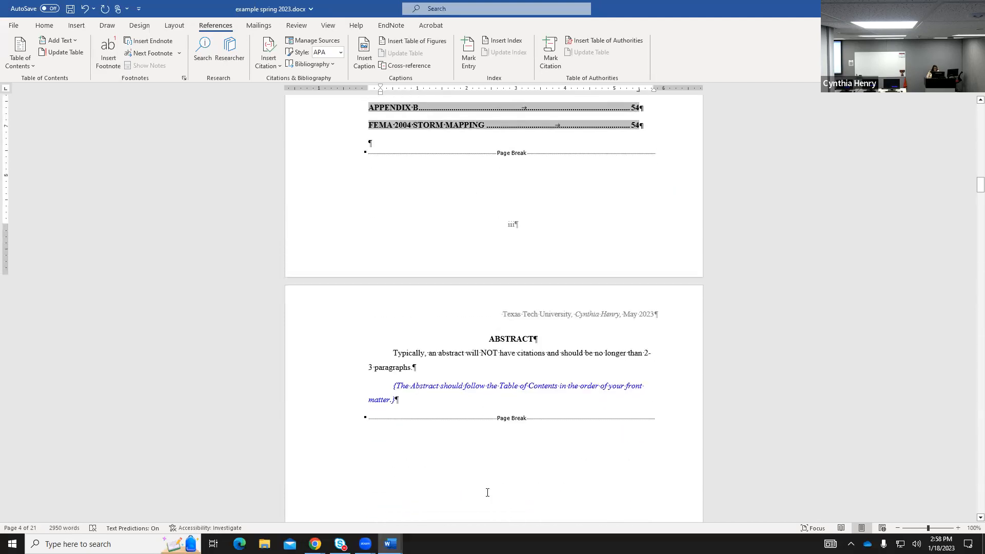
pyautogui.scroll(-14, 487, 492)
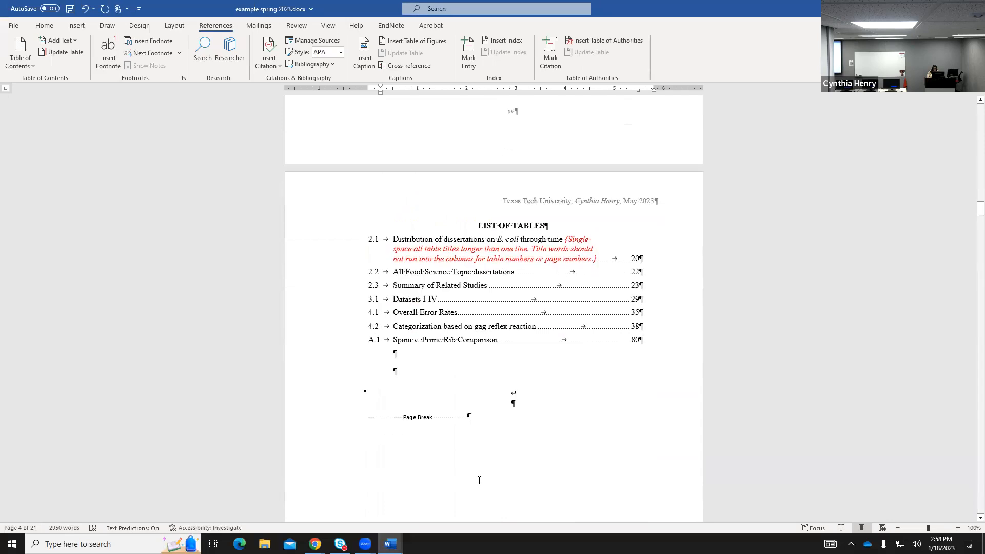
pyautogui.scroll(-16, 477, 475)
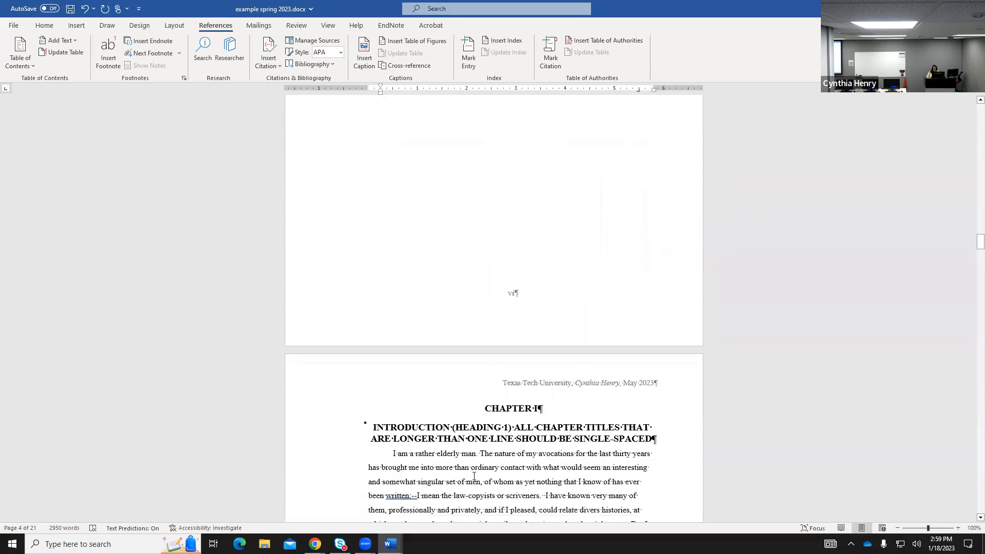
pyautogui.click(476, 453)
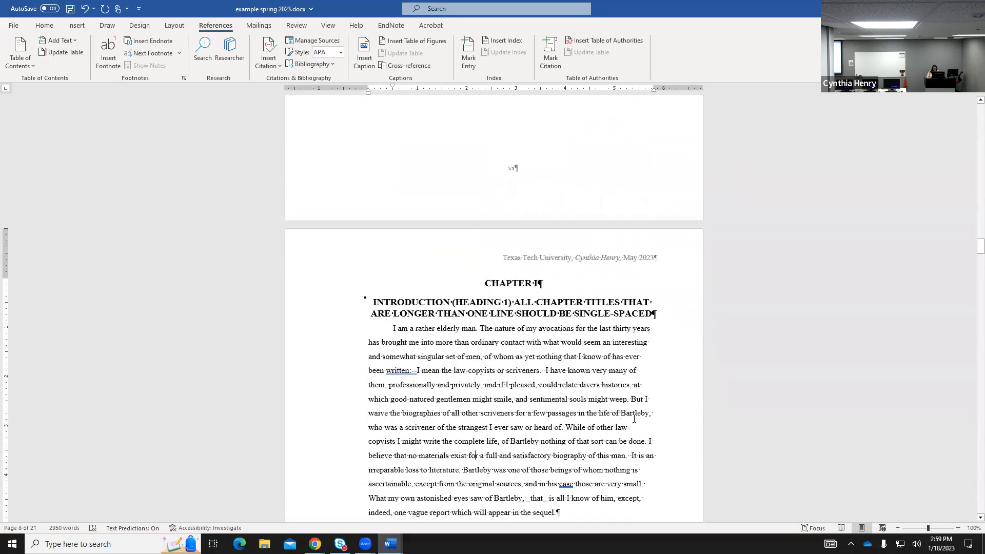
pyautogui.moveTo(981, 247); pyautogui.dragTo(970, 170)
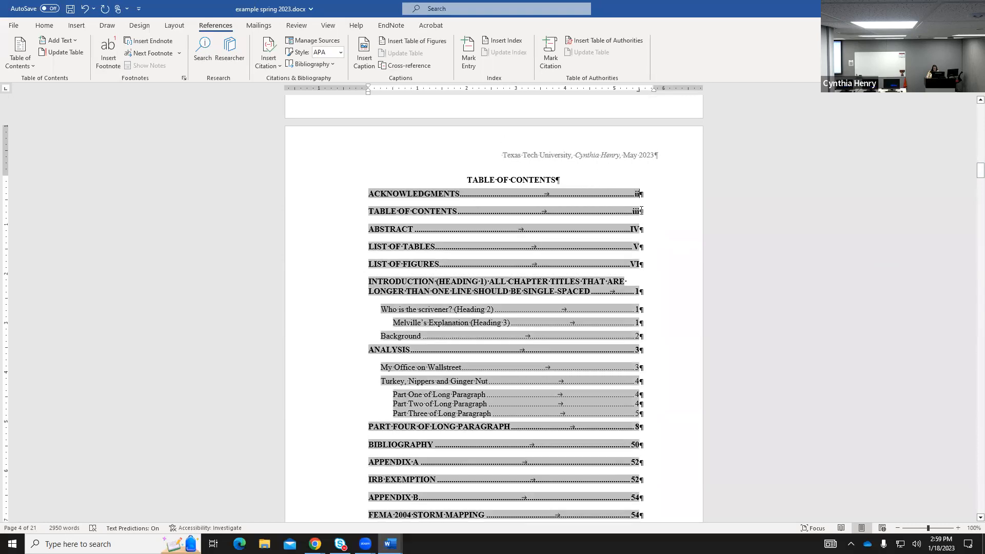
pyautogui.click(643, 266)
pyautogui.scroll(-5, 559, 365)
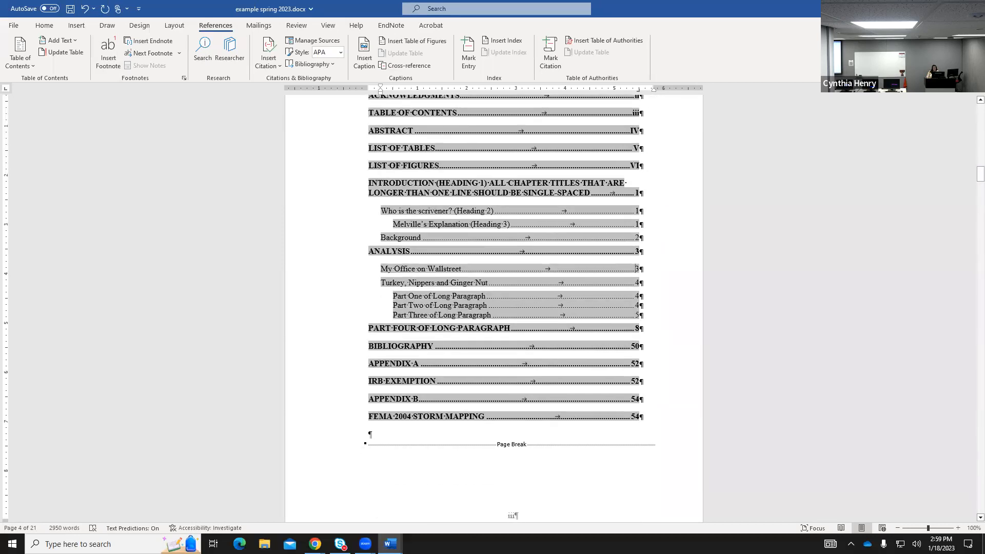
pyautogui.scroll(-4, 579, 493)
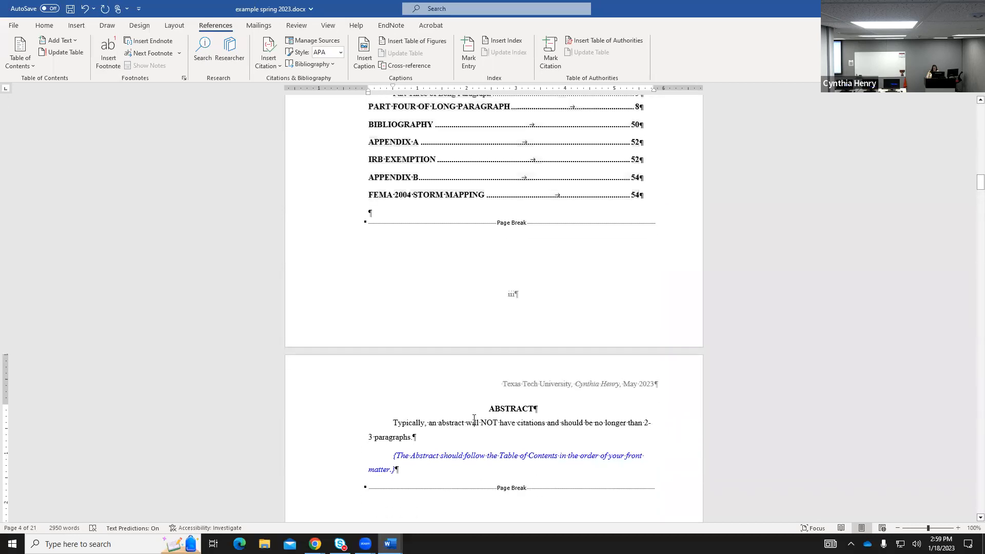
pyautogui.scroll(7, 744, 353)
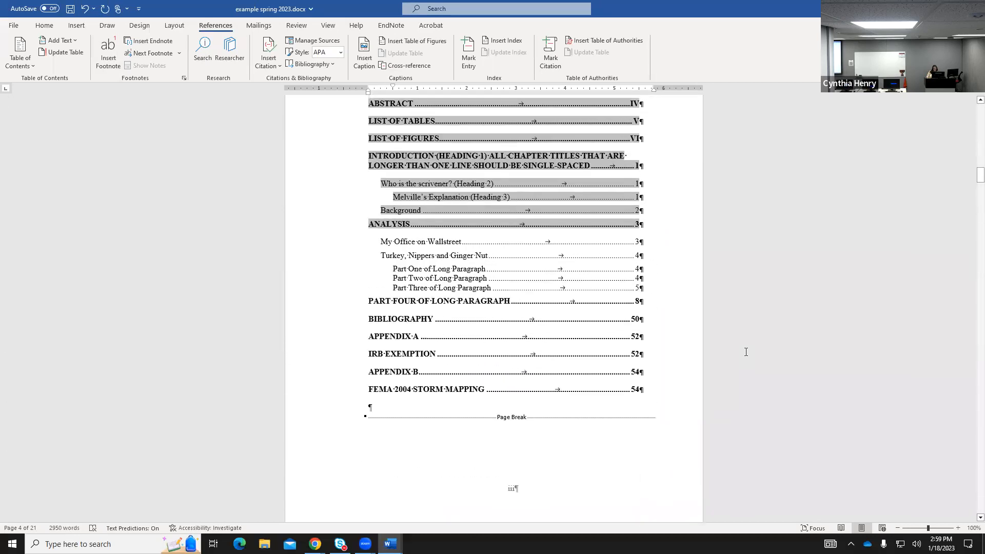
pyautogui.scroll(1, 745, 352)
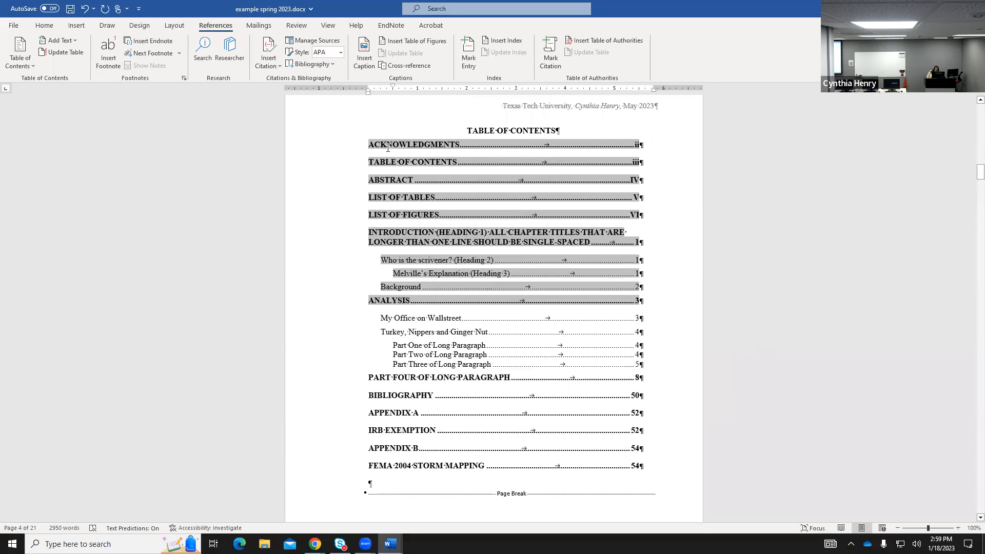
pyautogui.click(369, 144)
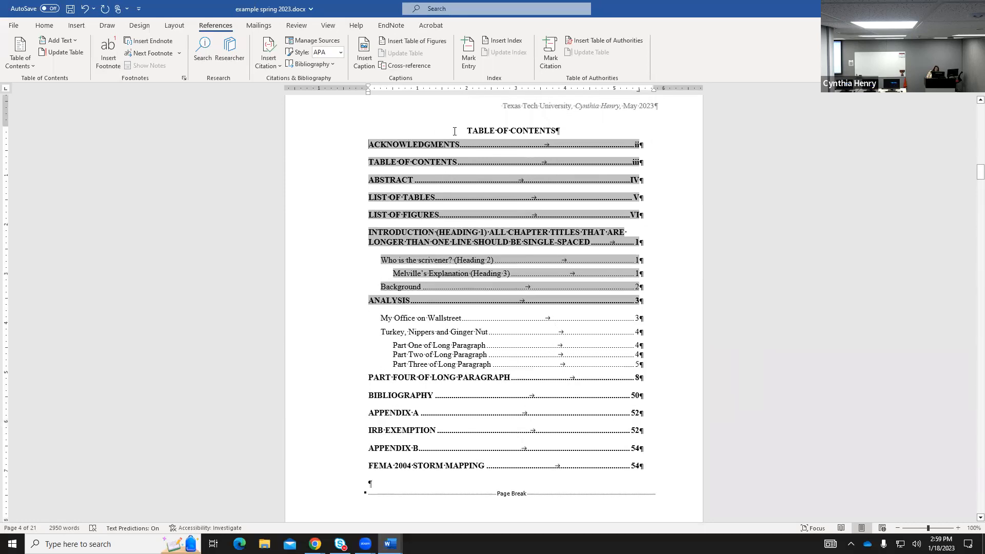
pyautogui.click(472, 127)
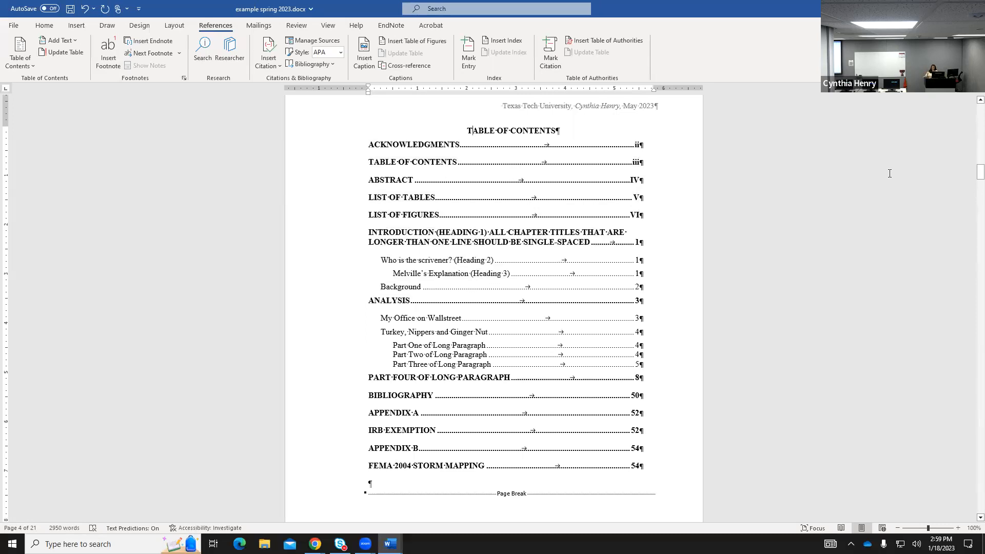
# Update only the table of contents page numbers, keeping Acknowledgments and Table of Contents at ii and iii.
pyautogui.click(65, 52)
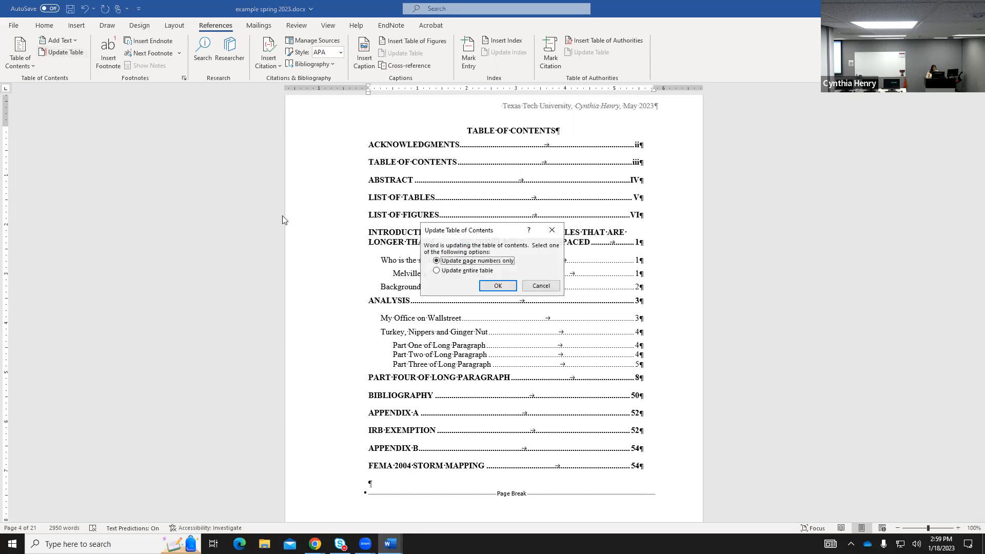
pyautogui.click(497, 285)
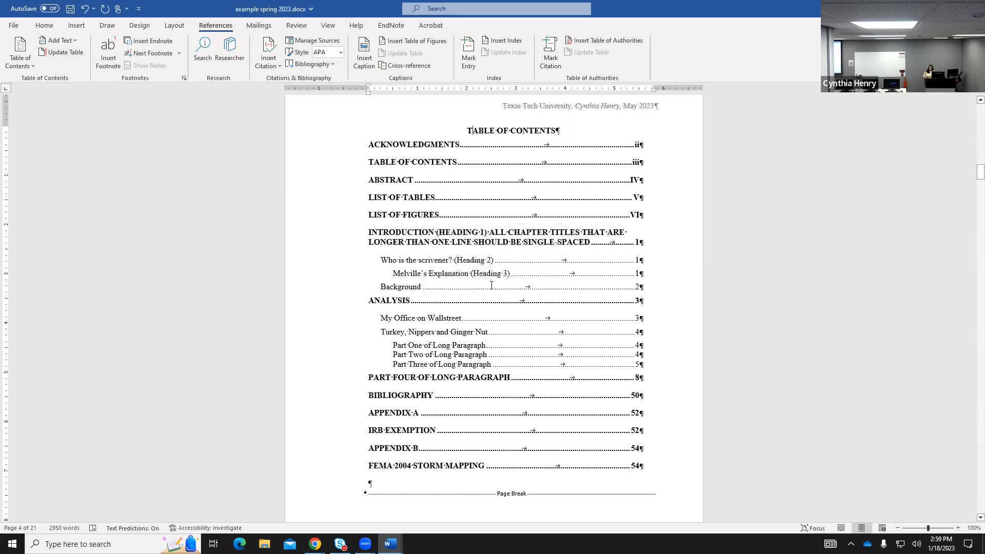
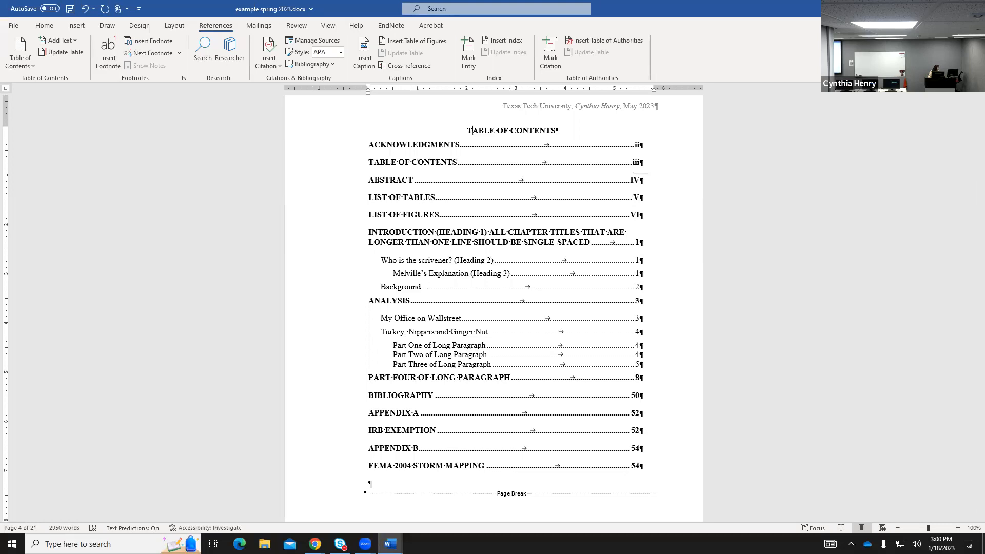
# Scroll past the Abstract, List of Tables and List of Figures to Chapter I's Introduction.
pyautogui.scroll(-5, 564, 364)
pyautogui.scroll(-10, 564, 364)
pyautogui.scroll(-10, 559, 352)
pyautogui.scroll(-10, 542, 349)
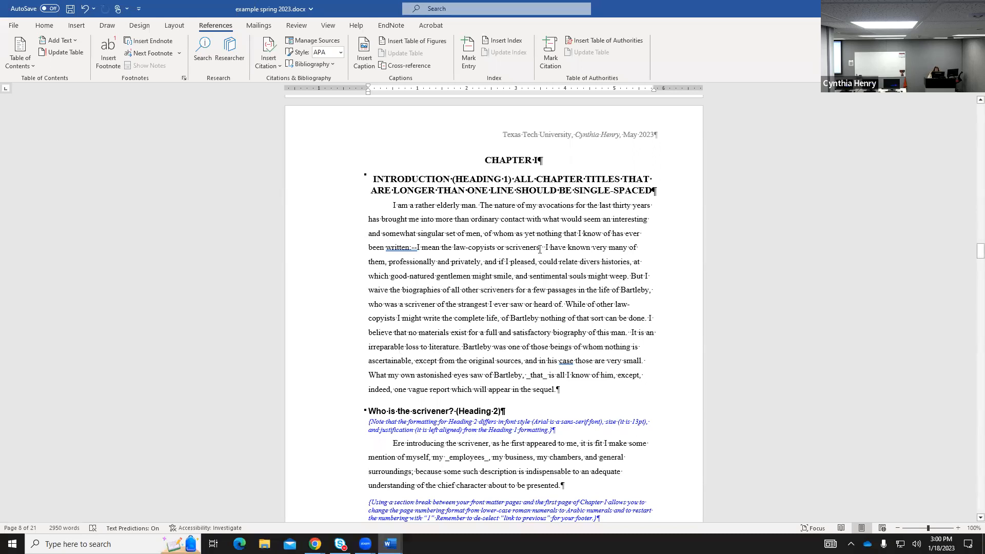
# Select the double space after 'scriveners.' and compare it with the spacing after 'literature.'.
pyautogui.moveTo(539, 248); pyautogui.dragTo(548, 247)
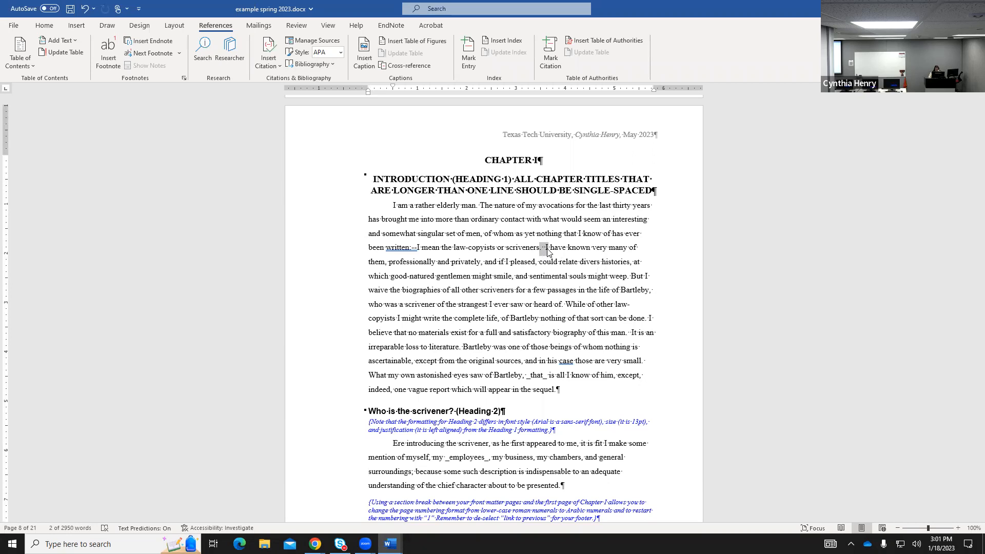
pyautogui.click(458, 347)
pyautogui.moveTo(458, 347); pyautogui.dragTo(464, 348)
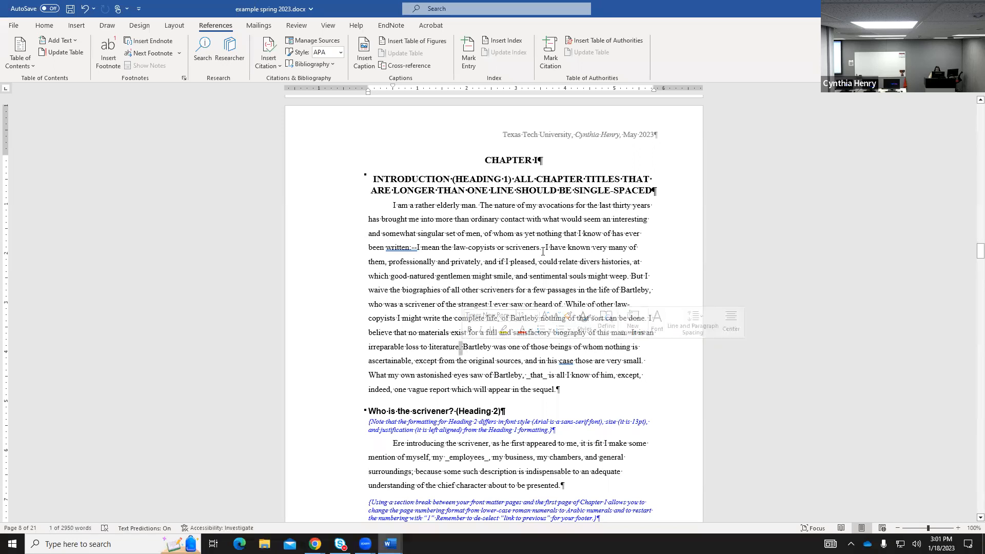
pyautogui.moveTo(539, 249); pyautogui.dragTo(545, 251)
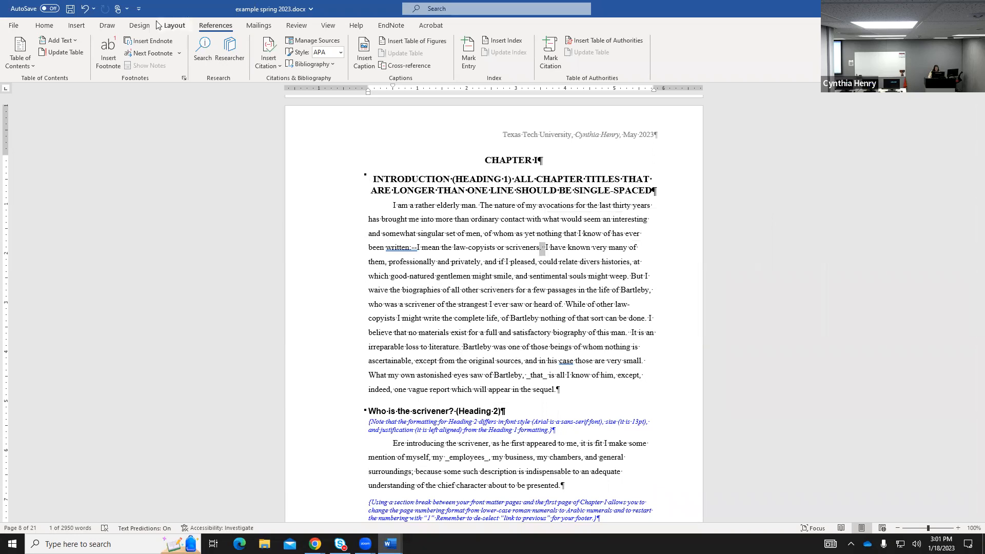
pyautogui.click(44, 25)
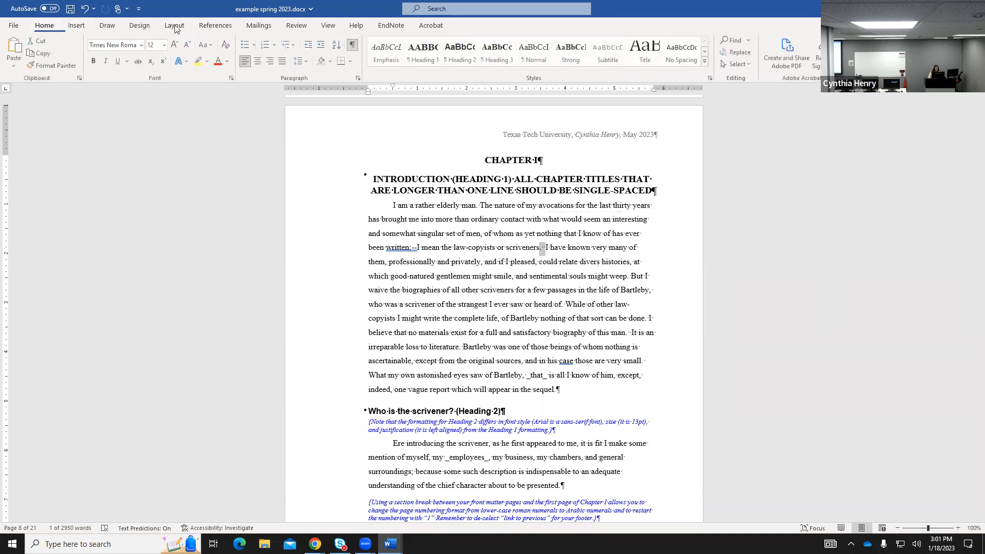
# Enter a period with spaces in both Find what and Replace with in Find and Replace.
pyautogui.click(739, 53)
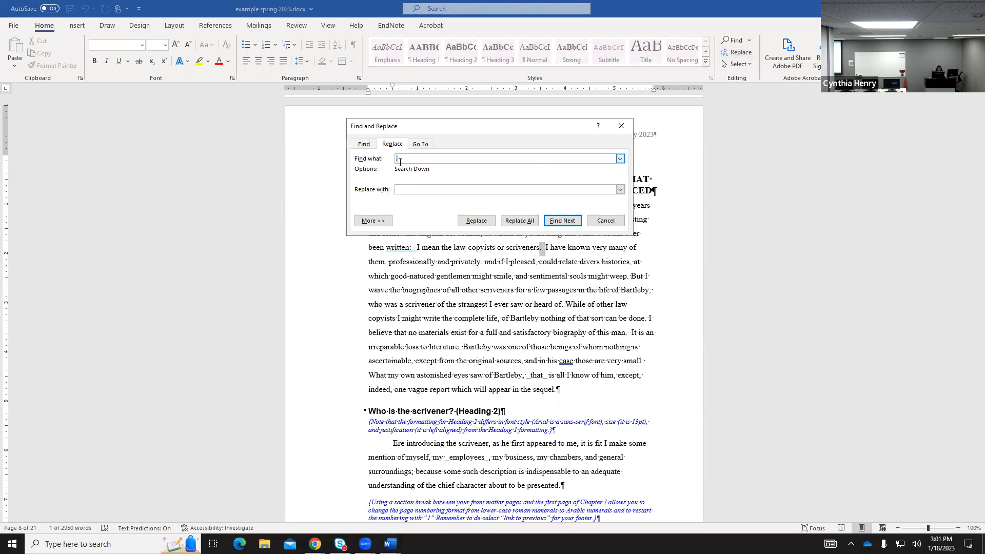
pyautogui.write('.')
pyautogui.click(405, 189)
pyautogui.write('.')
pyautogui.moveTo(459, 122); pyautogui.dragTo(461, 245)
pyautogui.click(374, 180)
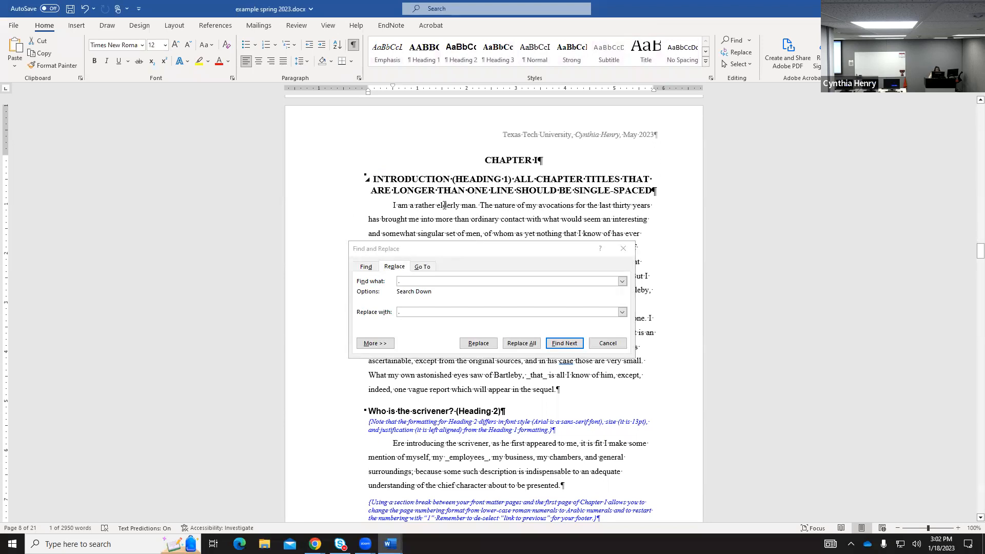
# Find the next period-space match and replace the spacing after 'this man.'.
pyautogui.click(560, 345)
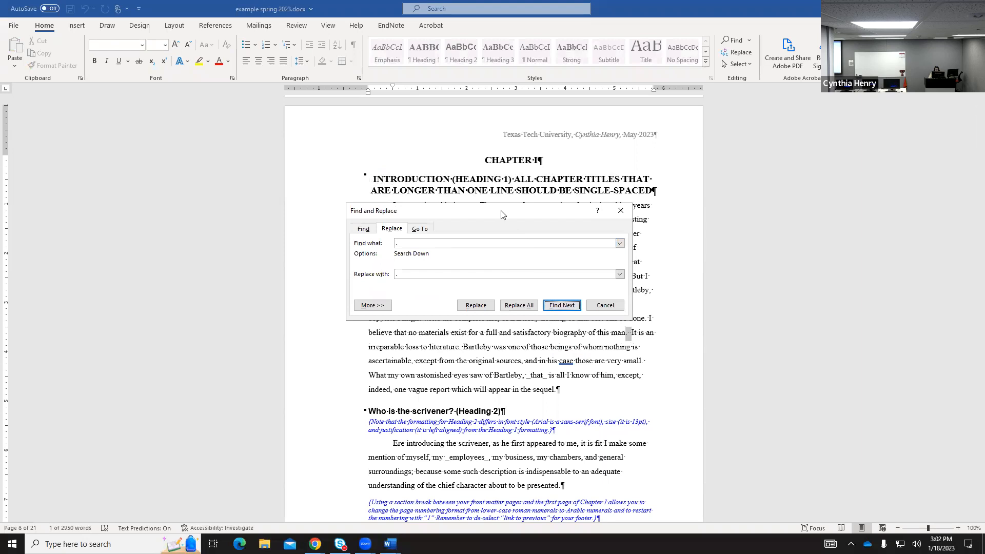
pyautogui.moveTo(502, 215); pyautogui.dragTo(441, 269)
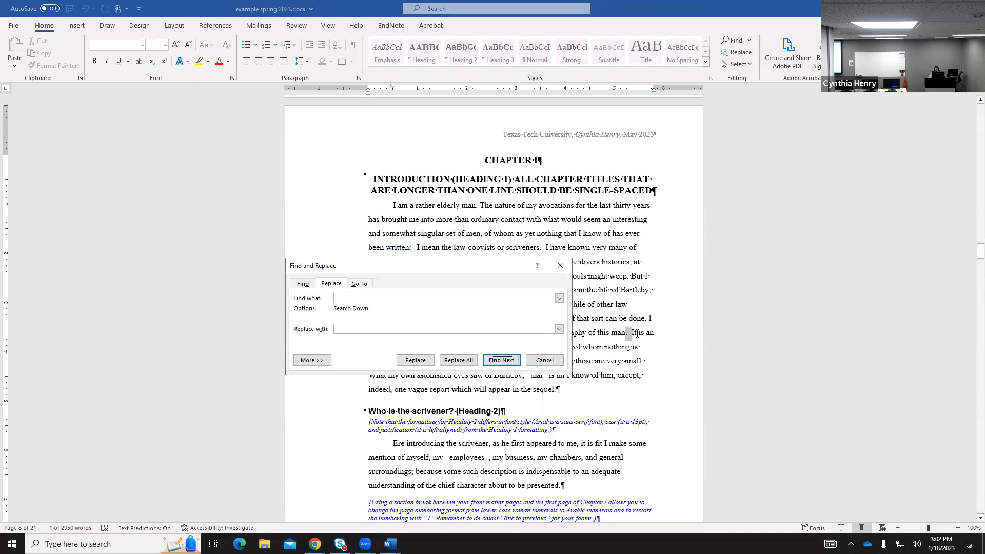
pyautogui.click(415, 360)
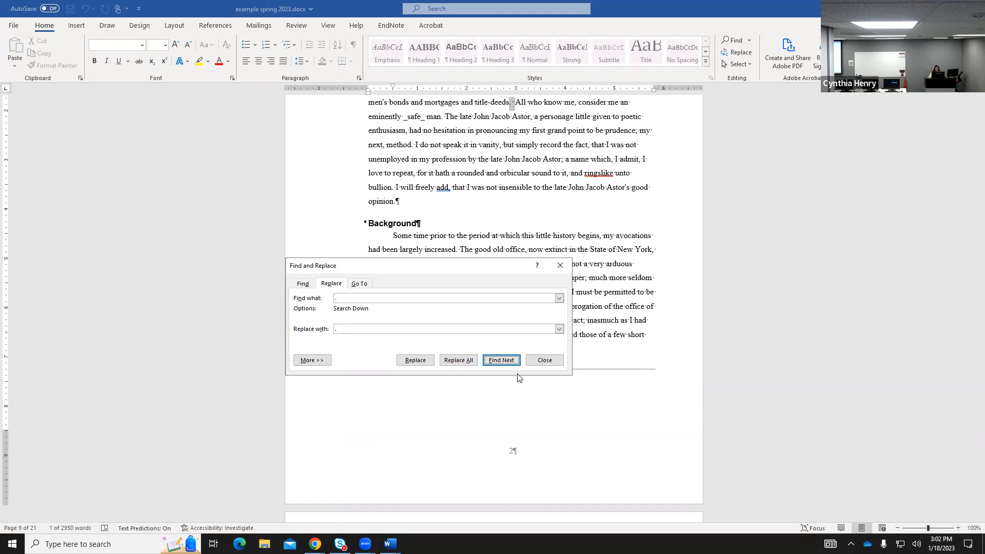
# Close Find and Replace and return to the CHAPTER I heading.
pyautogui.click(560, 266)
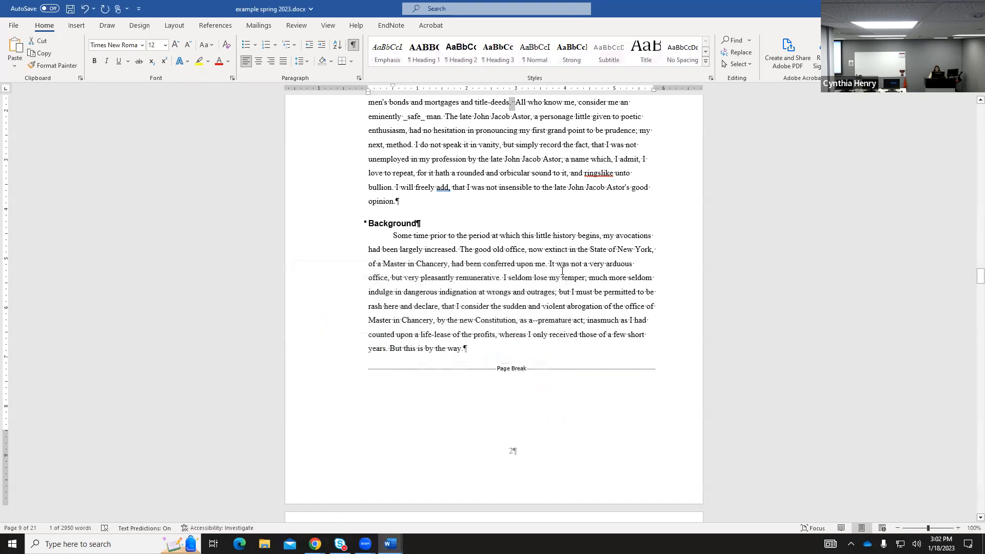
pyautogui.scroll(10, 618, 408)
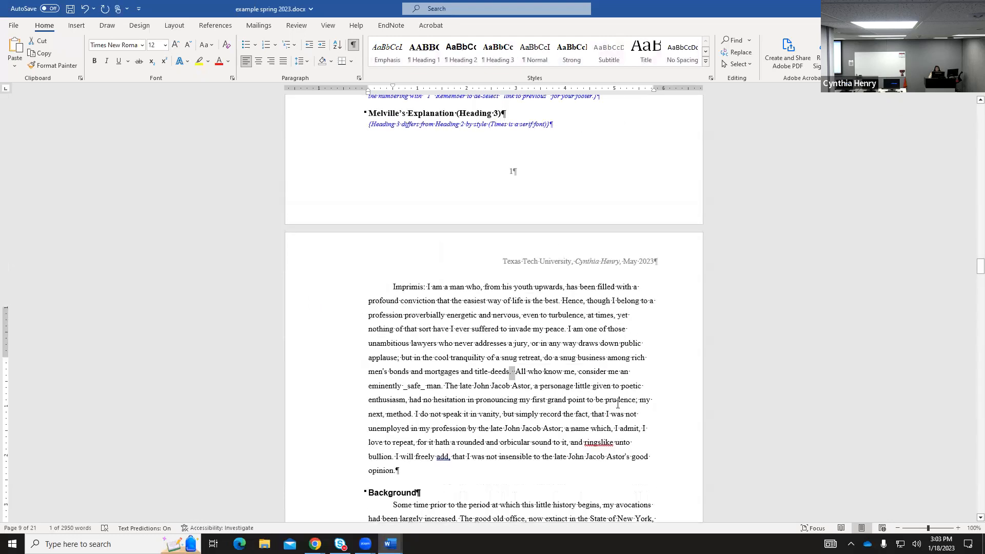
pyautogui.scroll(8, 618, 407)
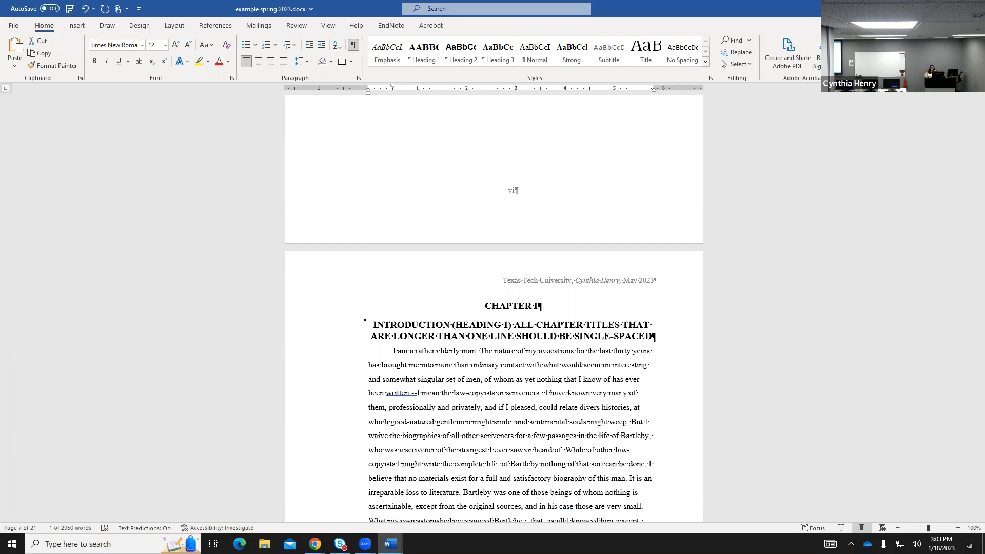
# Check the CHAPTER I and INTRODUCTION heading styles, then scroll up to the List of Tables' end.
pyautogui.click(502, 304)
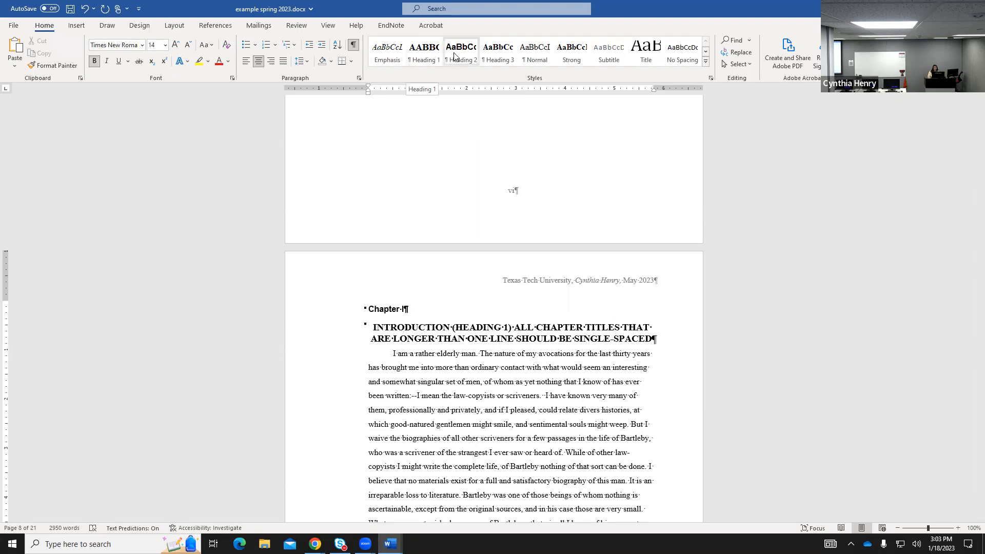
pyautogui.click(580, 325)
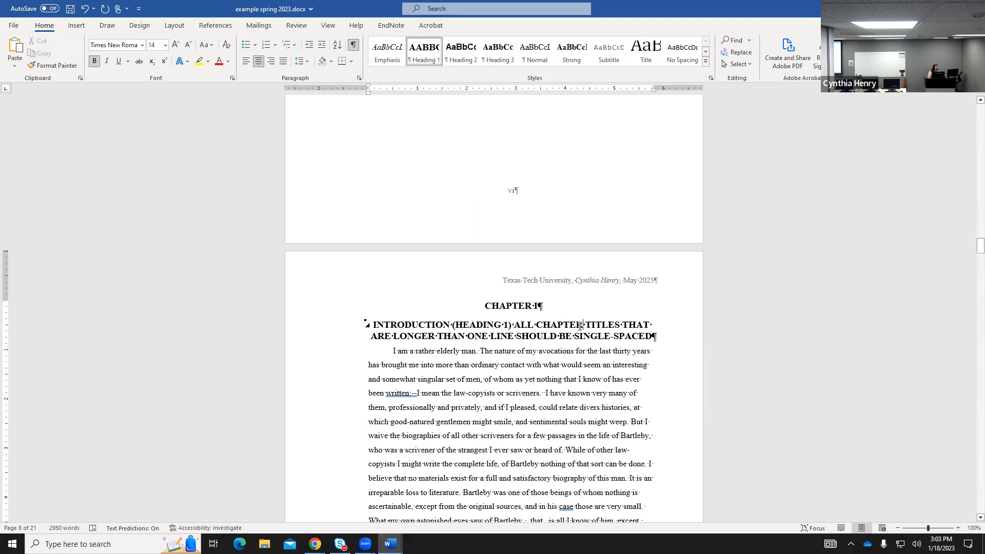
pyautogui.scroll(7, 647, 226)
pyautogui.scroll(10, 651, 228)
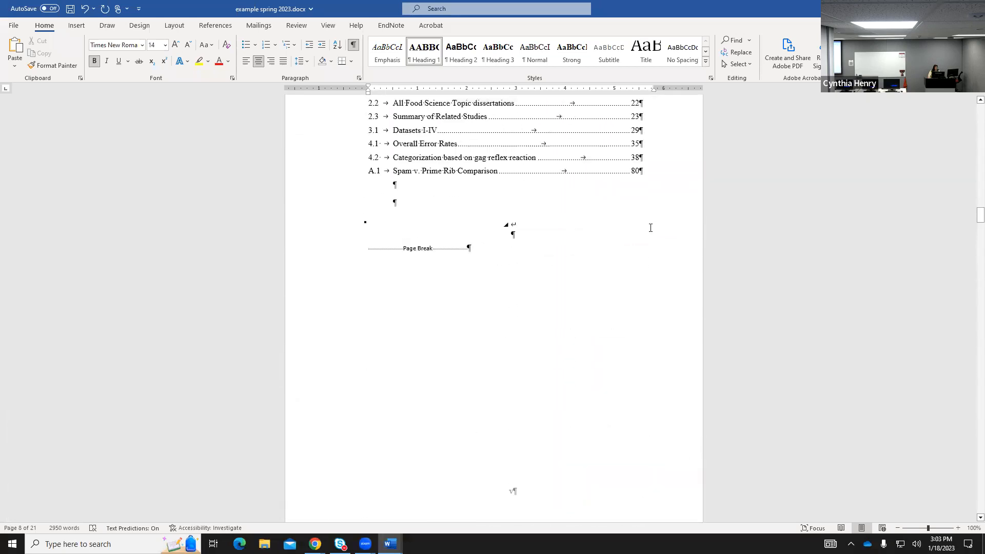
# Review the List of Tables entries 2.1 through A.1 following page iv.
pyautogui.scroll(1, 650, 227)
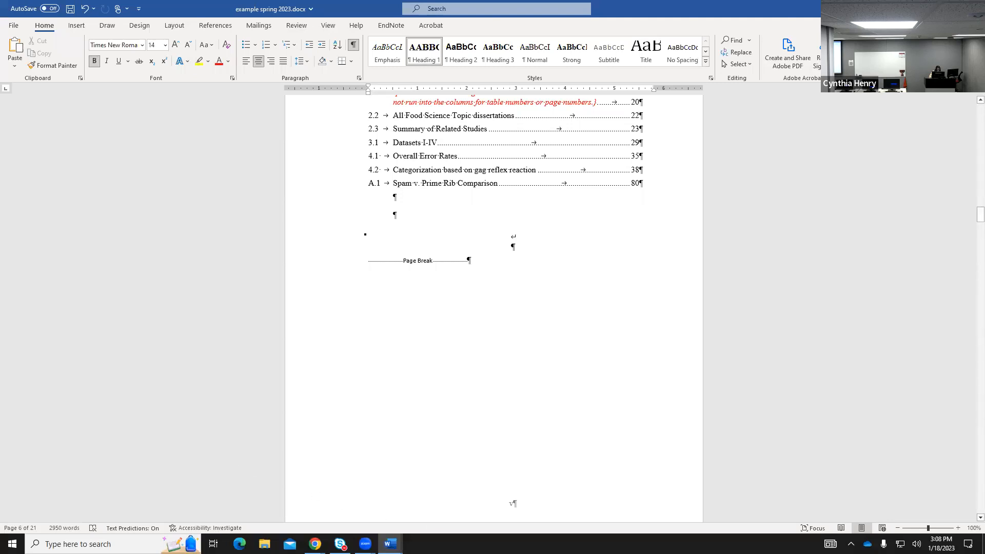
pyautogui.moveTo(390, 543)
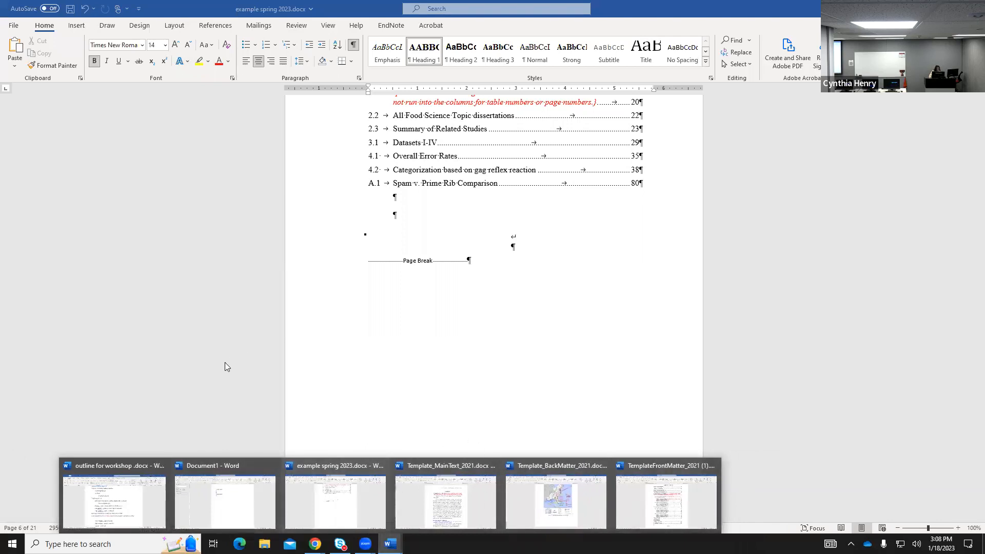
pyautogui.scroll(5, 459, 379)
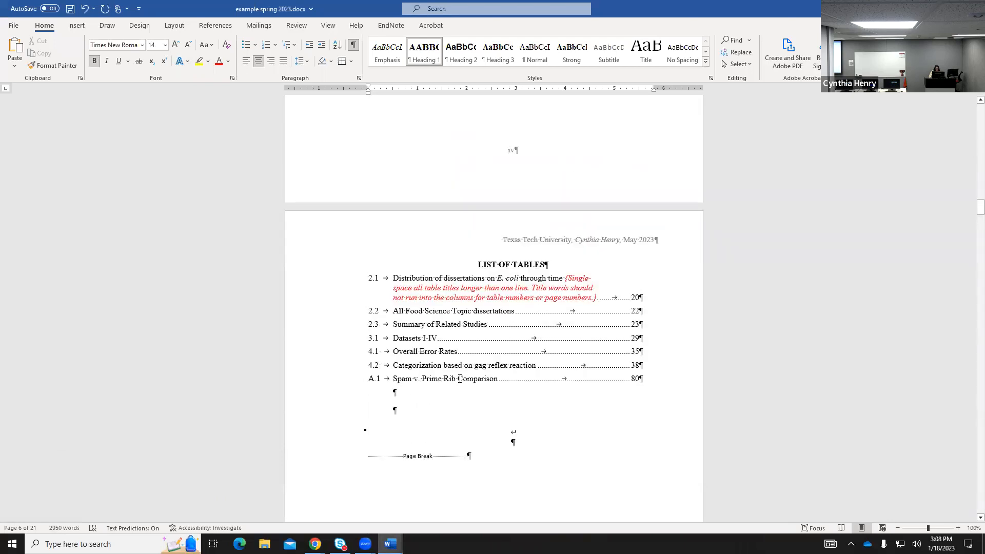
# Bring Chrome forward and switch to the Word for Graduates workshop guide tab.
pyautogui.moveTo(315, 544)
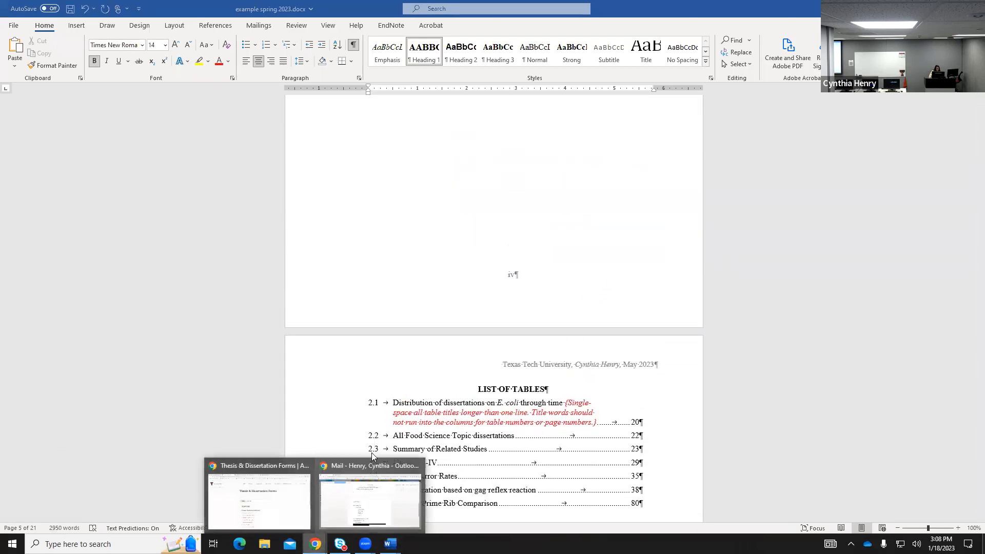
pyautogui.click(256, 500)
pyautogui.click(80, 8)
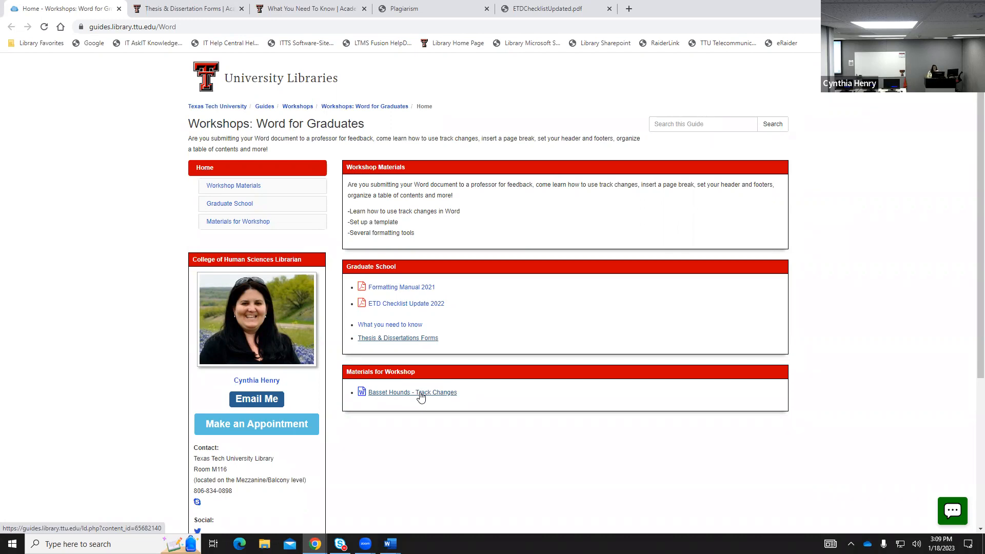
# Look through the formatting checklist and manual PDFs, then return to the Word for Graduates home page.
pyautogui.click(545, 6)
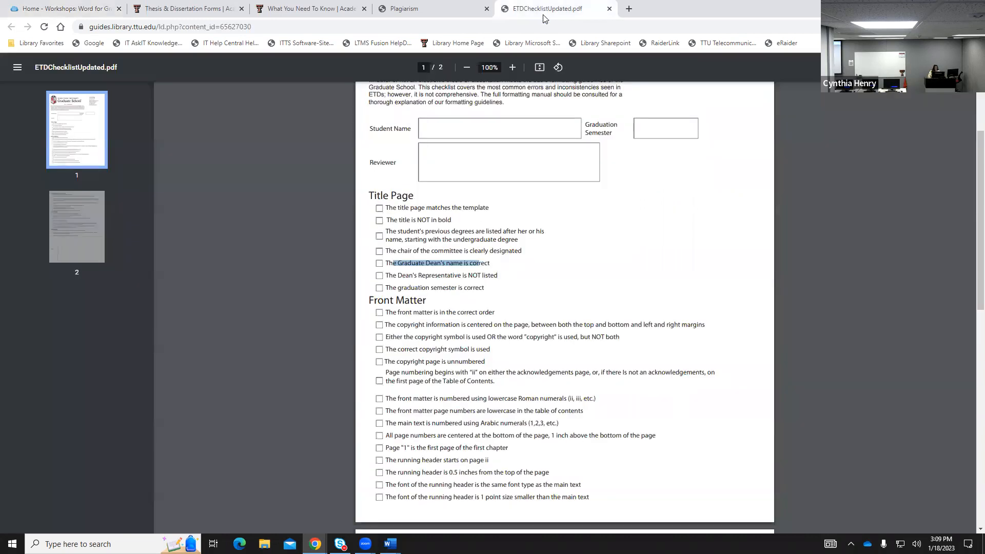
pyautogui.scroll(-3, 603, 245)
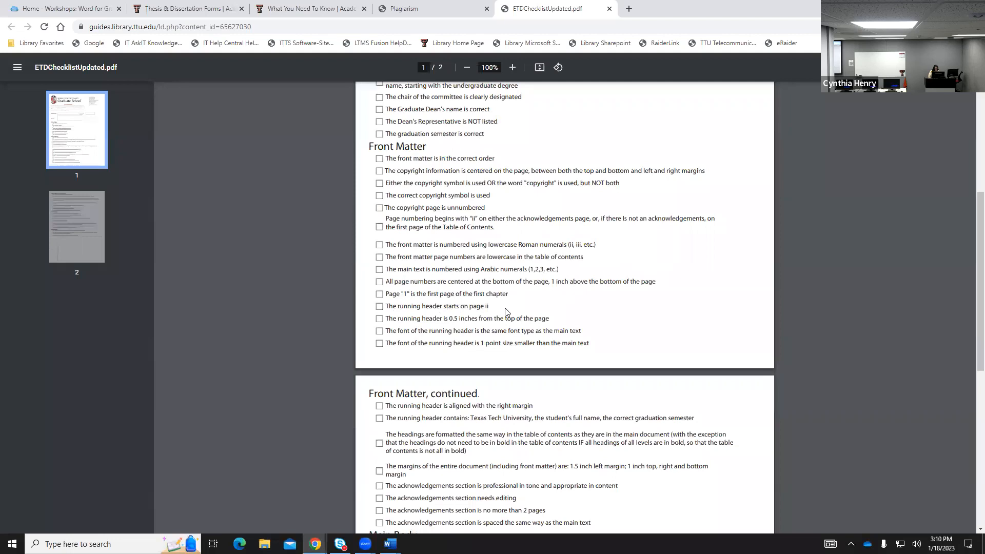
pyautogui.scroll(-2, 585, 322)
pyautogui.scroll(-3, 585, 322)
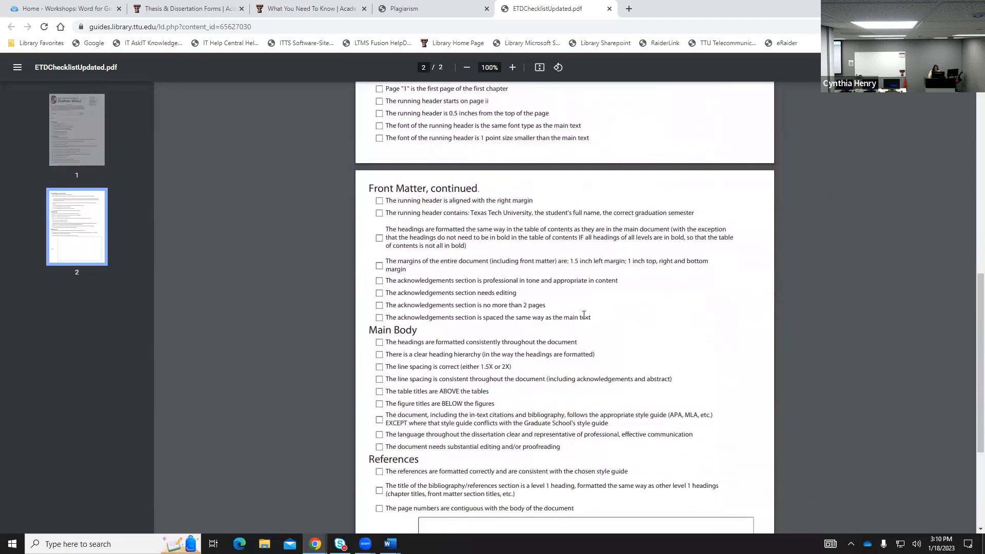
pyautogui.scroll(6, 584, 315)
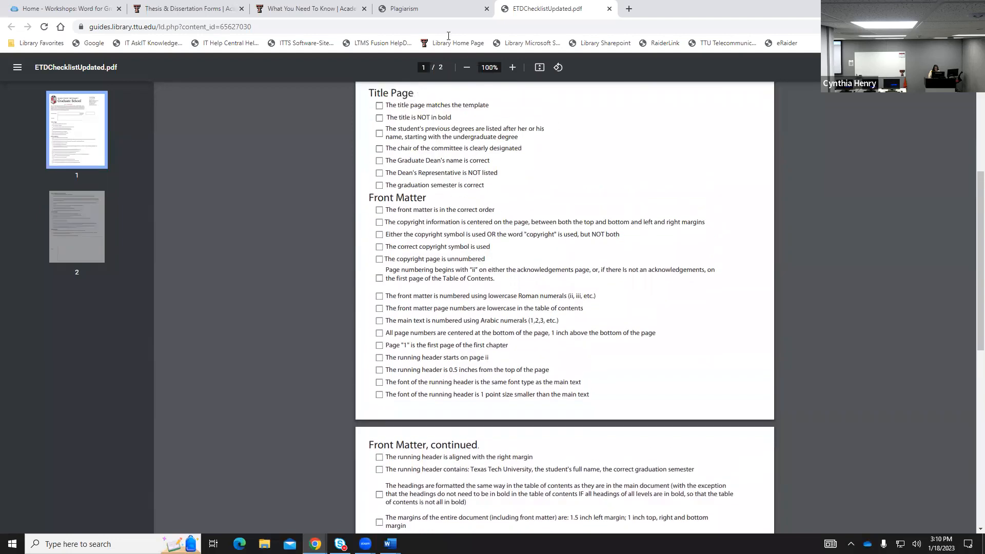
pyautogui.click(422, 6)
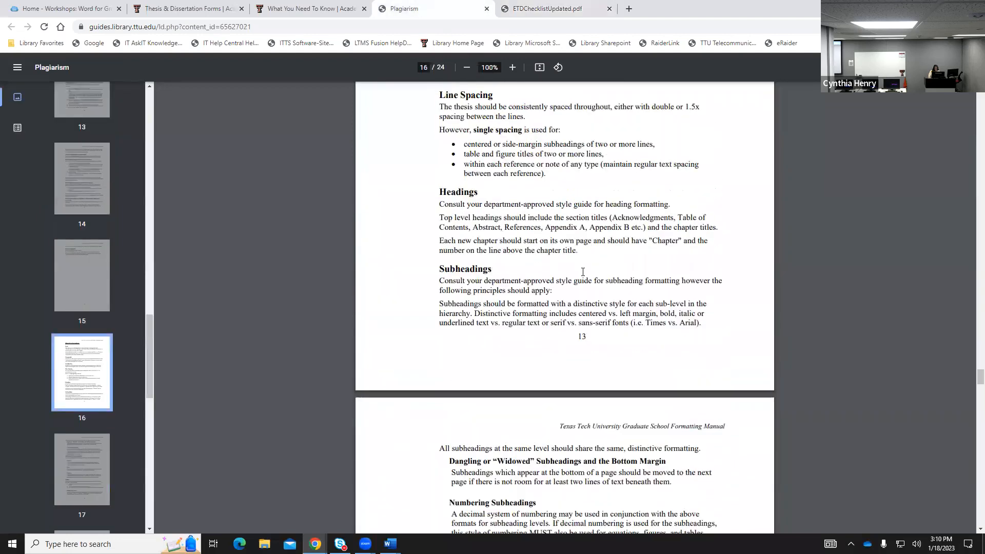
pyautogui.click(70, 8)
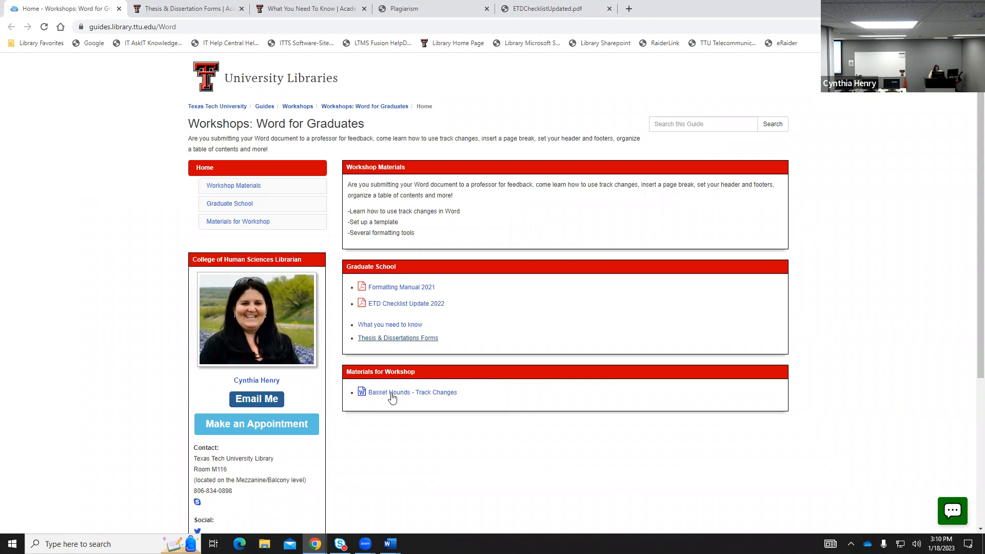
# Download the Basset Hounds - Track Changes sample and open it in Word.
pyautogui.click(419, 393)
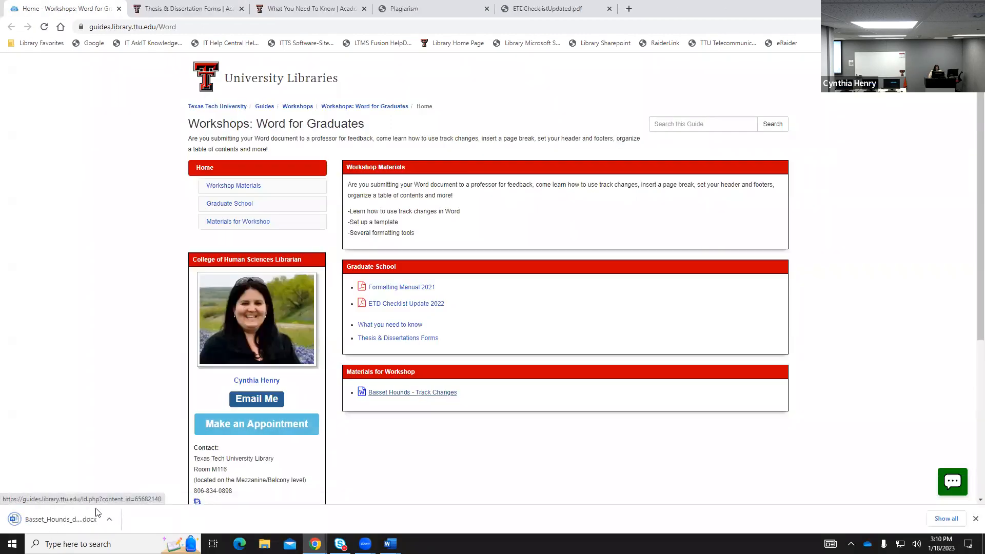
pyautogui.click(81, 509)
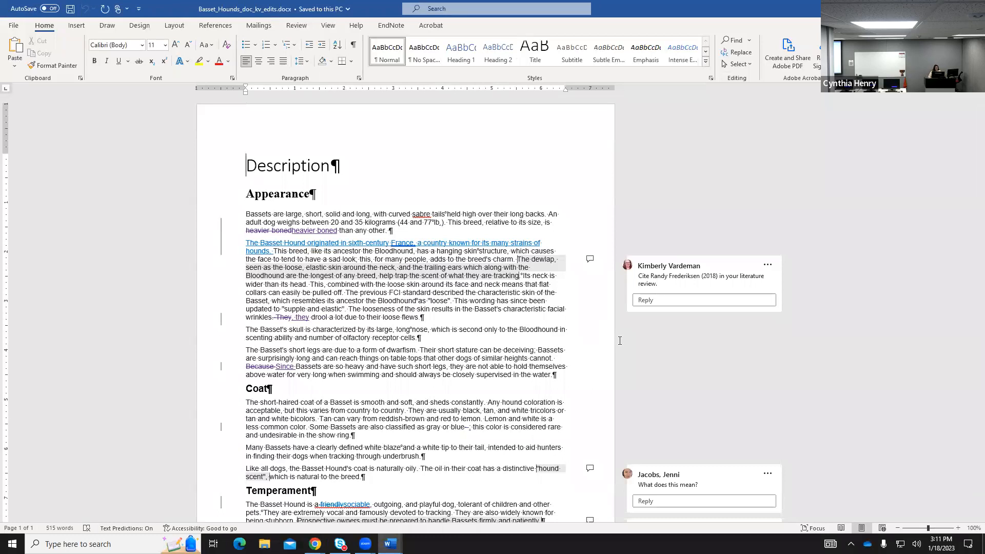
# Turn on Track Changes from the Review tab in the Basset Hounds document.
pyautogui.click(297, 29)
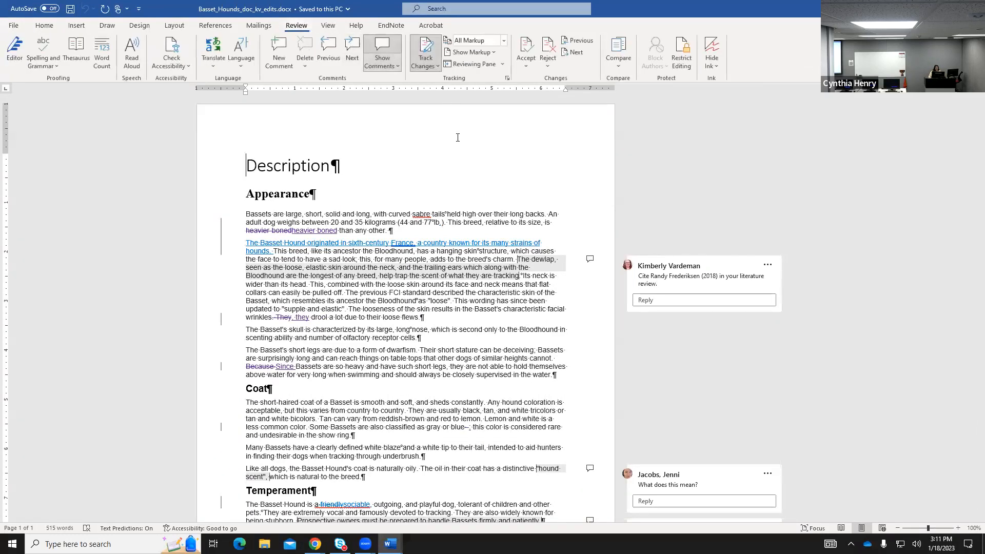
pyautogui.click(431, 69)
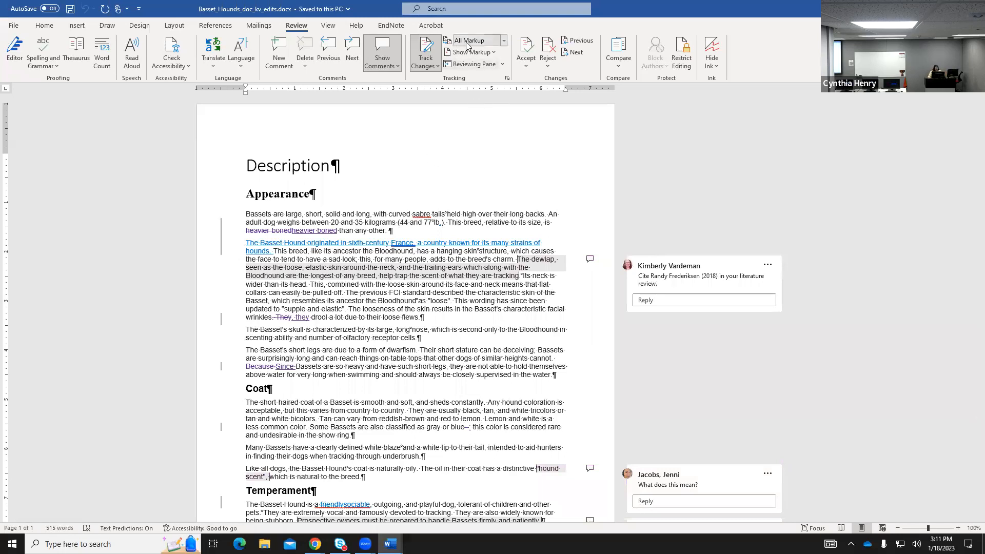
pyautogui.click(504, 42)
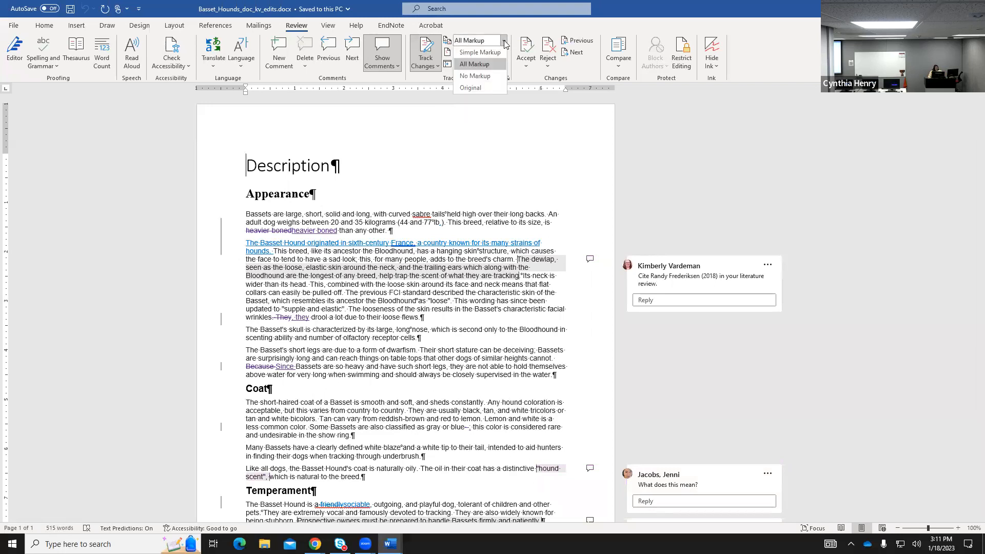
pyautogui.click(483, 90)
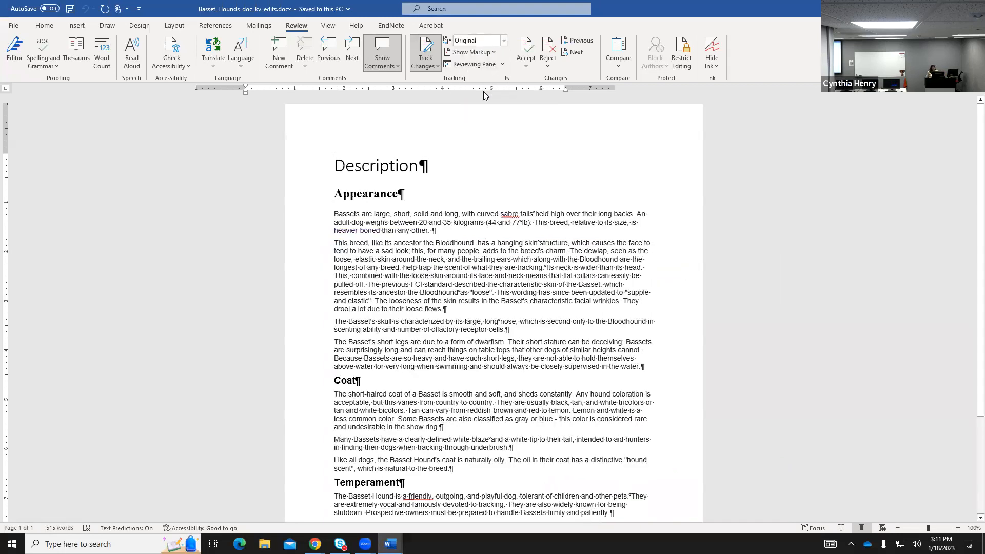
pyautogui.click(505, 45)
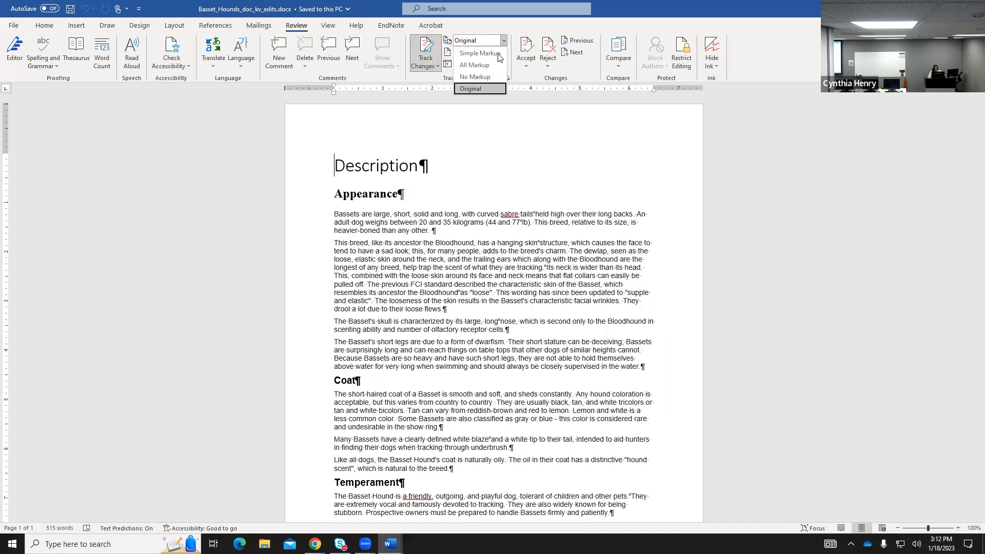
pyautogui.click(496, 53)
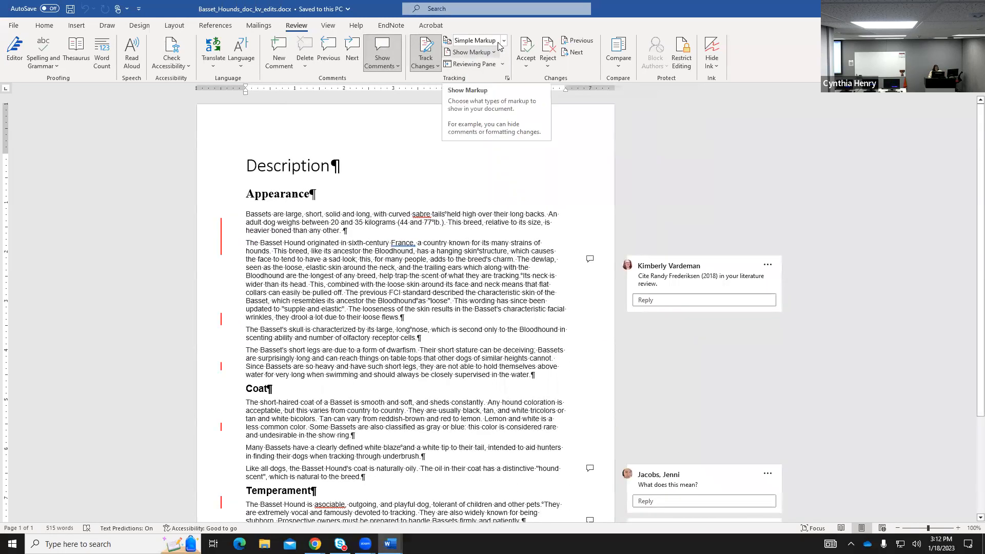
pyautogui.click(503, 41)
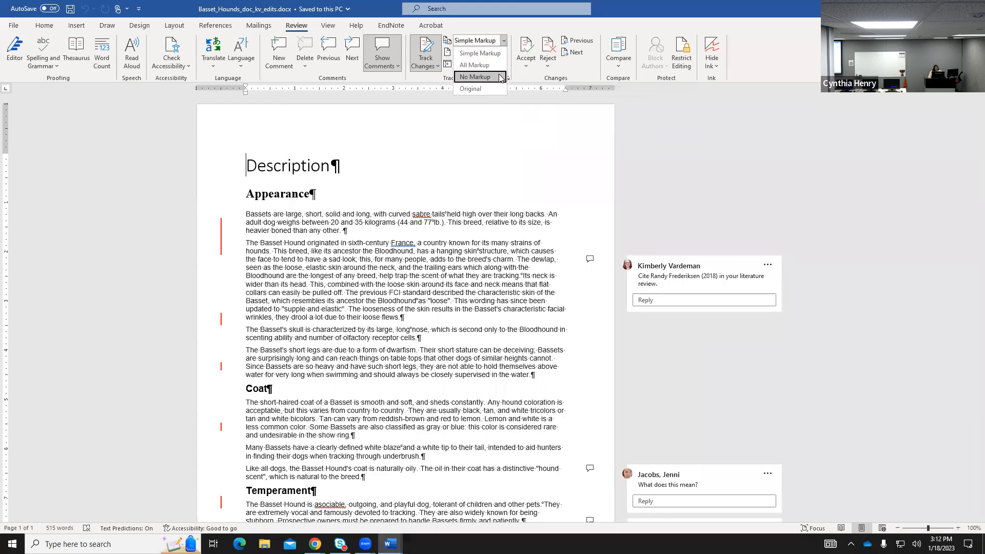
pyautogui.click(500, 77)
pyautogui.click(504, 43)
pyautogui.click(488, 64)
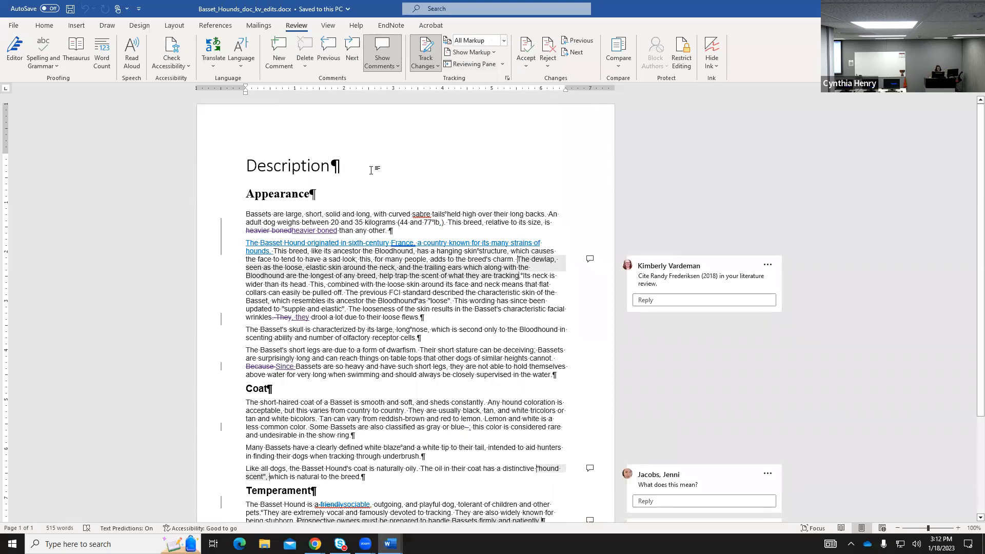
# Add ' of Basset Hounds' after 'Description' in the heading as a tracked insertion, fixing typos.
pyautogui.write('pf')
pyautogui.press('BackSpace')
pyautogui.press('BackSpace')
pyautogui.press('BackSpace')
pyautogui.write('of Basset')
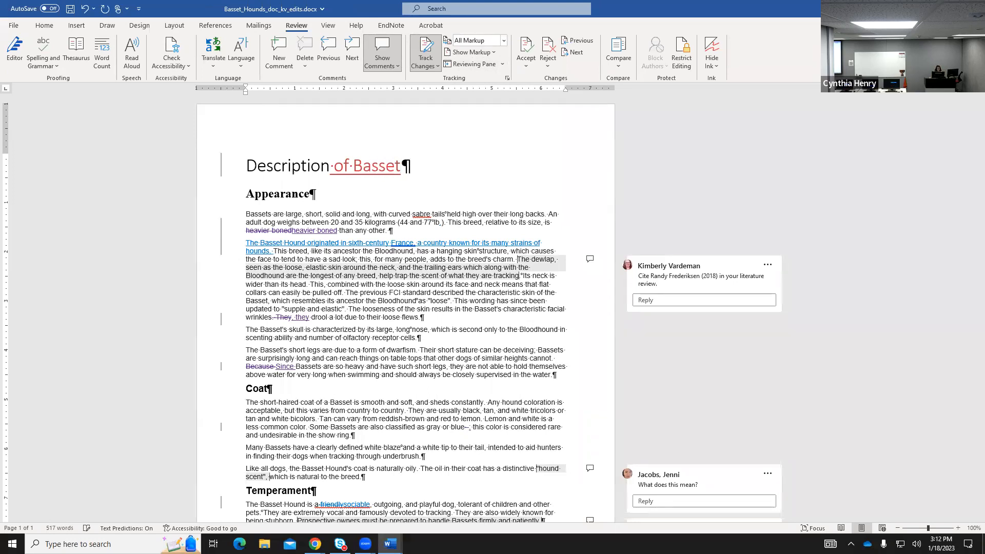
pyautogui.write(' Hounds')
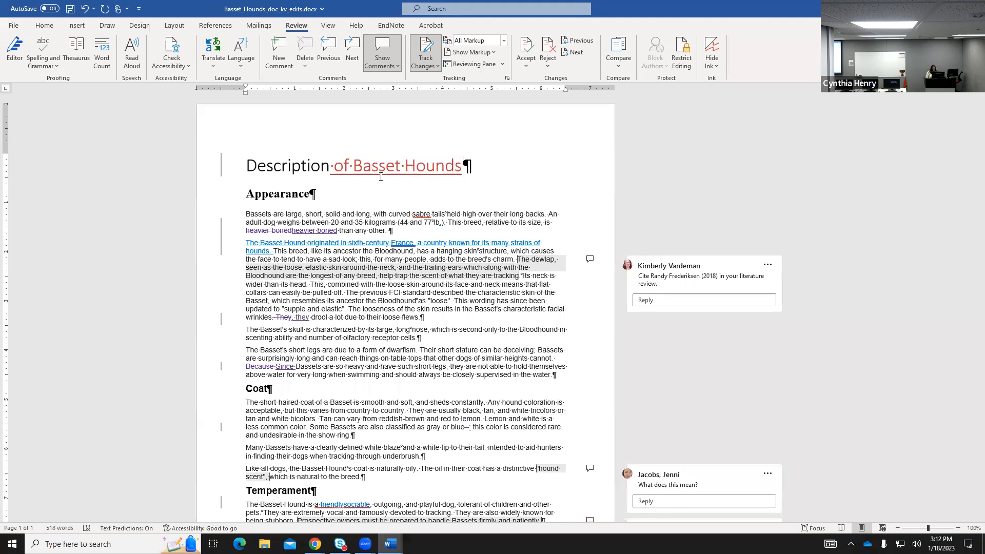
pyautogui.moveTo(408, 172)
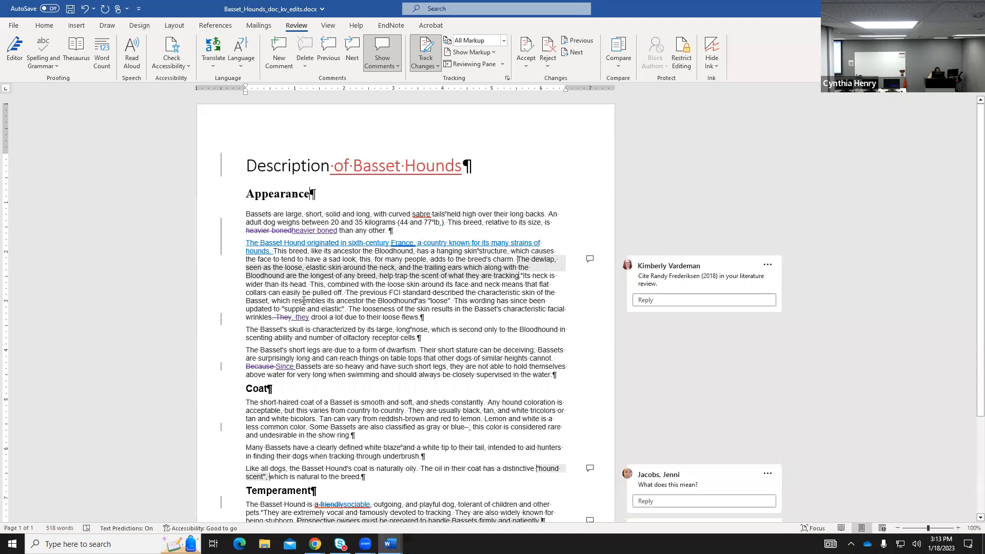
pyautogui.moveTo(276, 229)
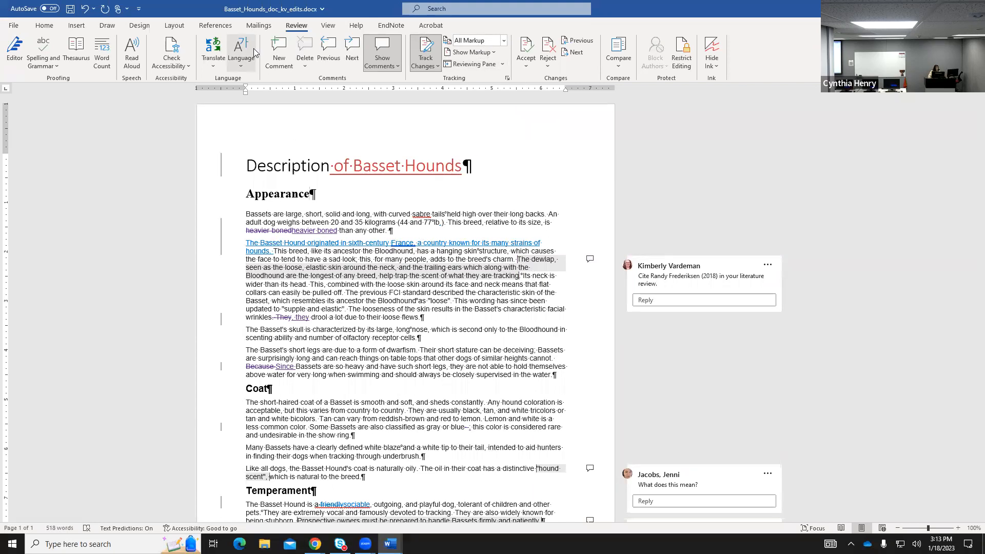
pyautogui.click(51, 28)
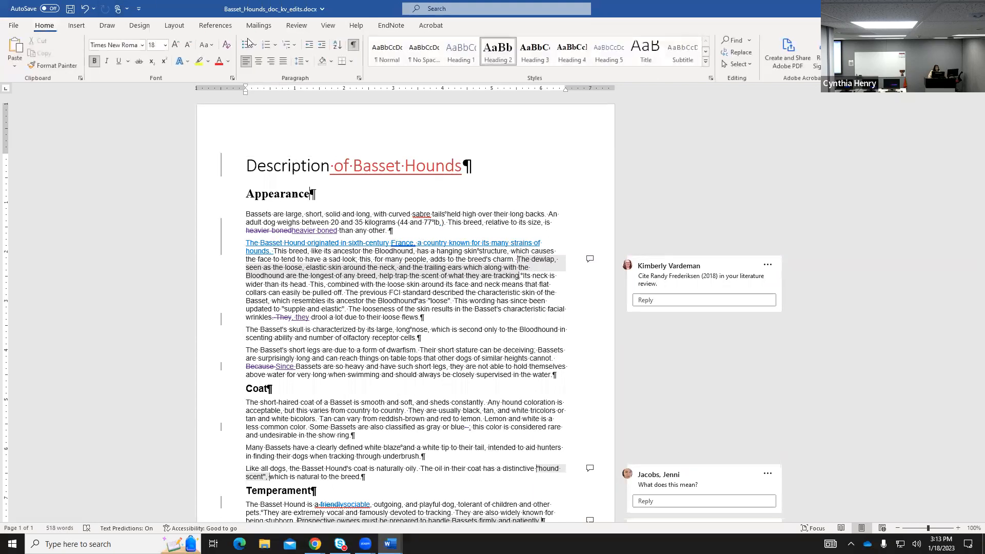
pyautogui.click(354, 45)
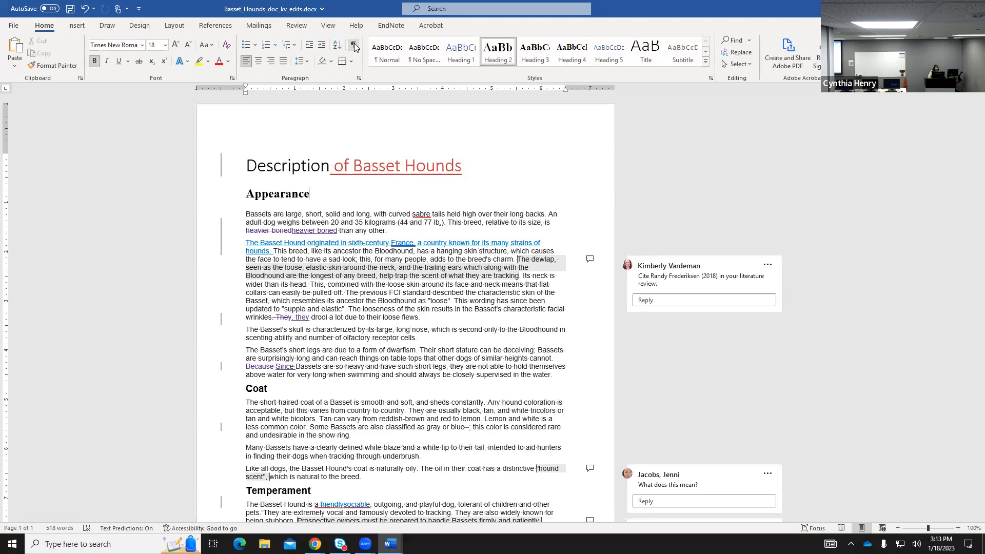
pyautogui.click(354, 46)
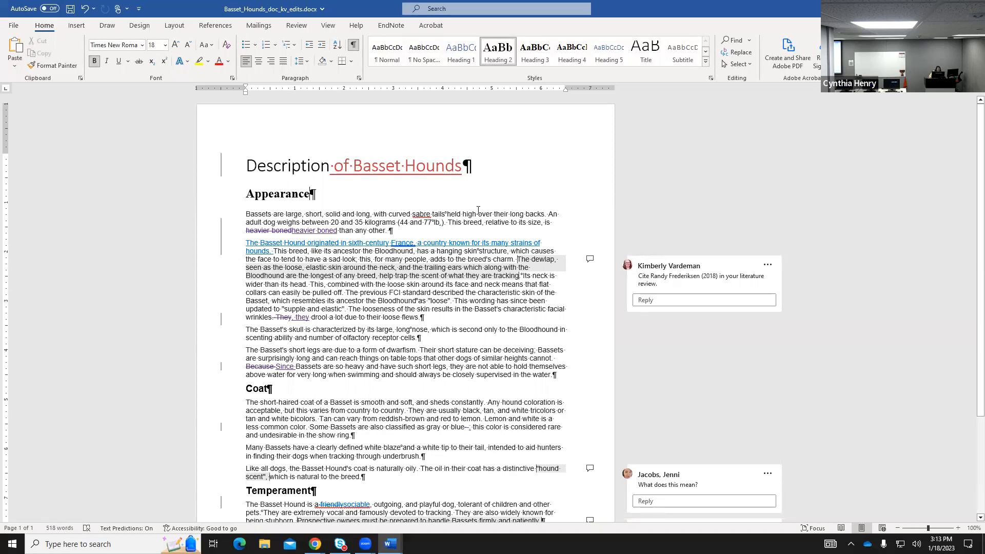
pyautogui.click(298, 26)
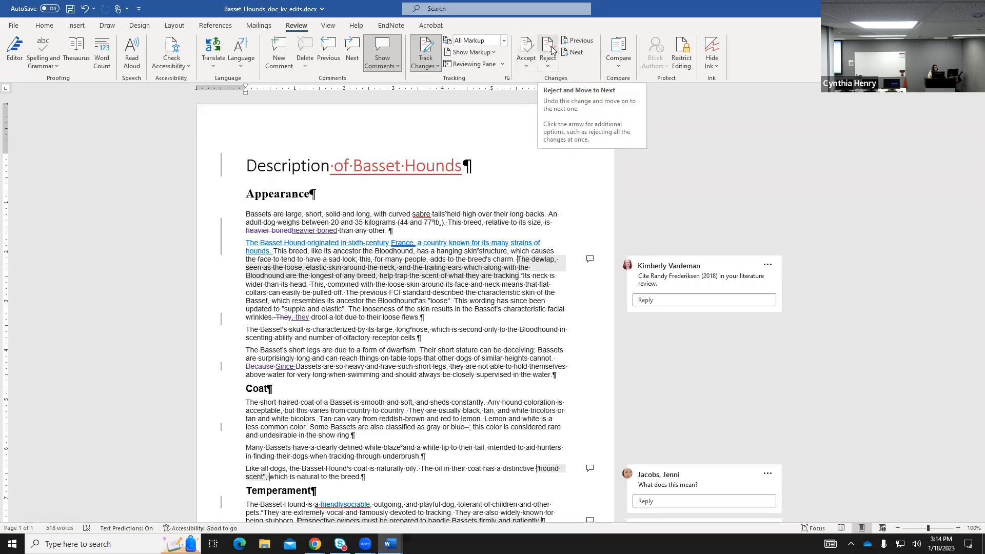
# Check the Accept and Reject options, then switch markup to Simple Markup and back to All Markup.
pyautogui.click(526, 73)
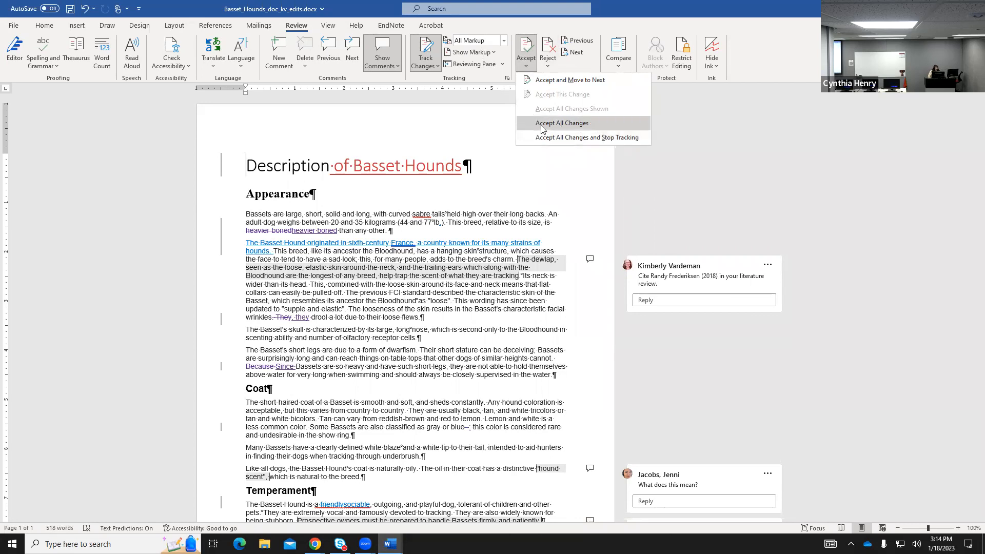
pyautogui.click(548, 71)
pyautogui.click(548, 71)
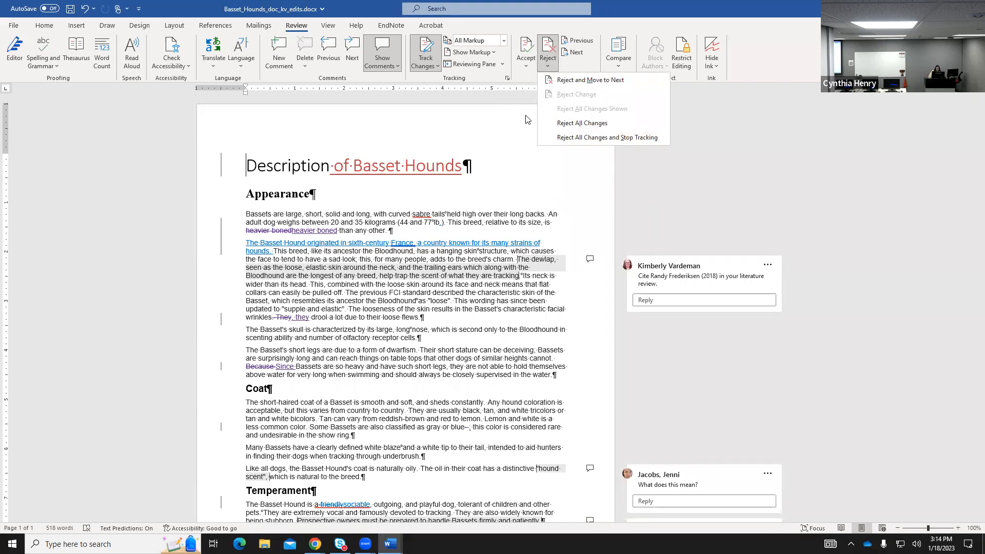
pyautogui.click(503, 41)
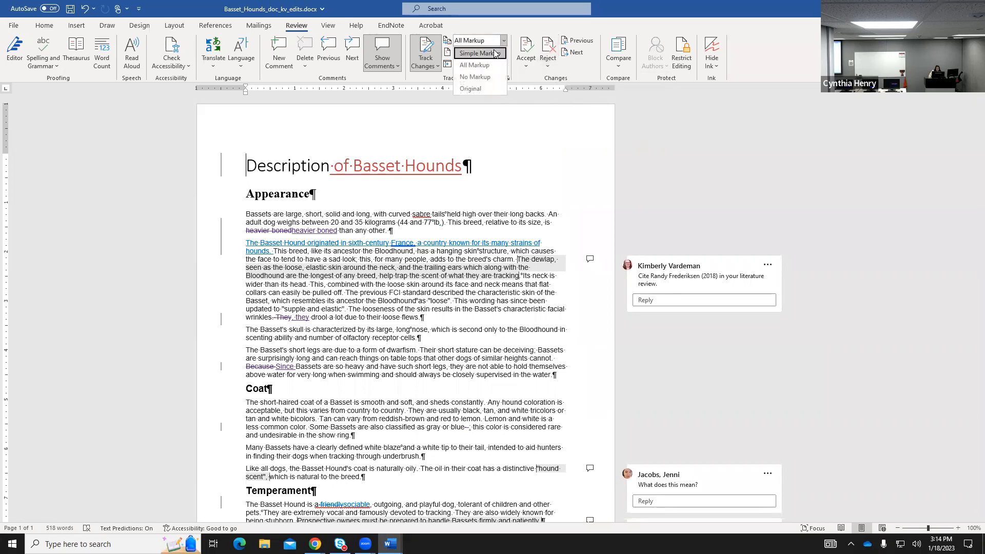
pyautogui.click(495, 53)
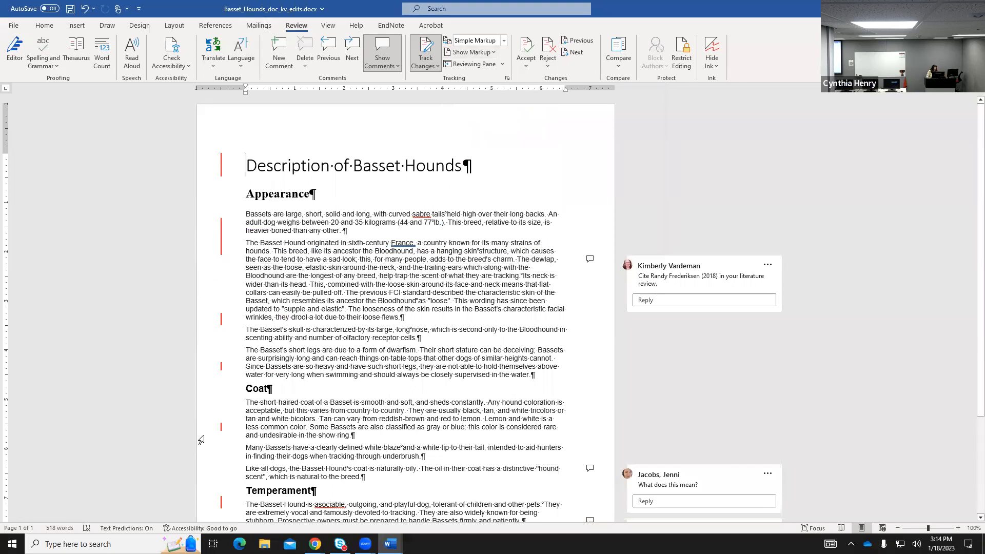
pyautogui.click(503, 40)
pyautogui.click(475, 65)
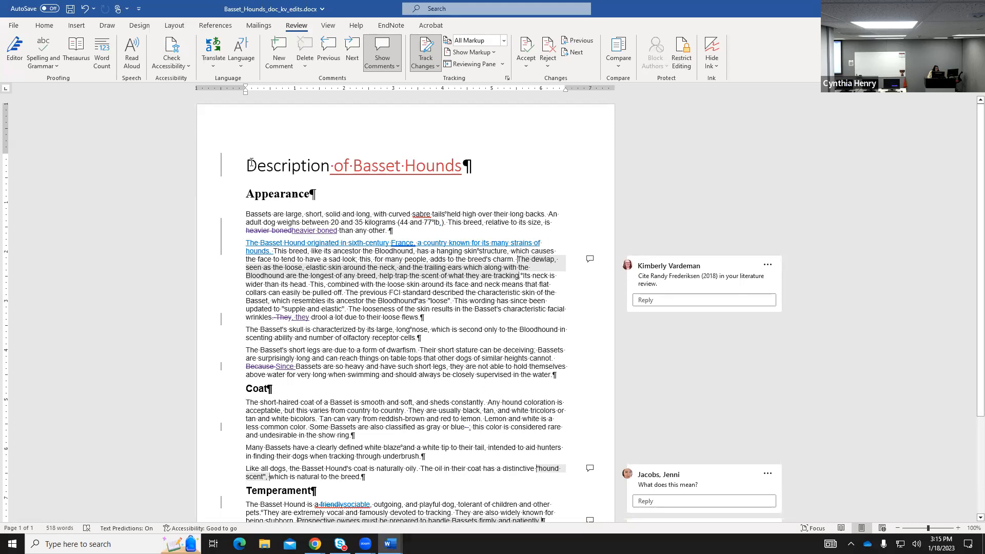
# Accept the 'of Basset Hounds' title insertion with Accept and Move to Next, continuing through changes.
pyautogui.click(526, 64)
pyautogui.click(554, 81)
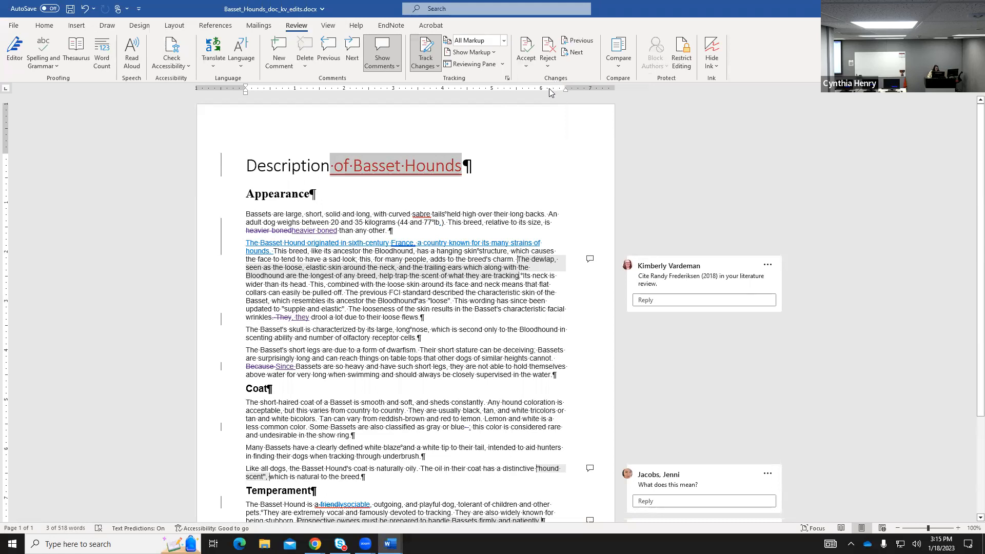
pyautogui.click(526, 63)
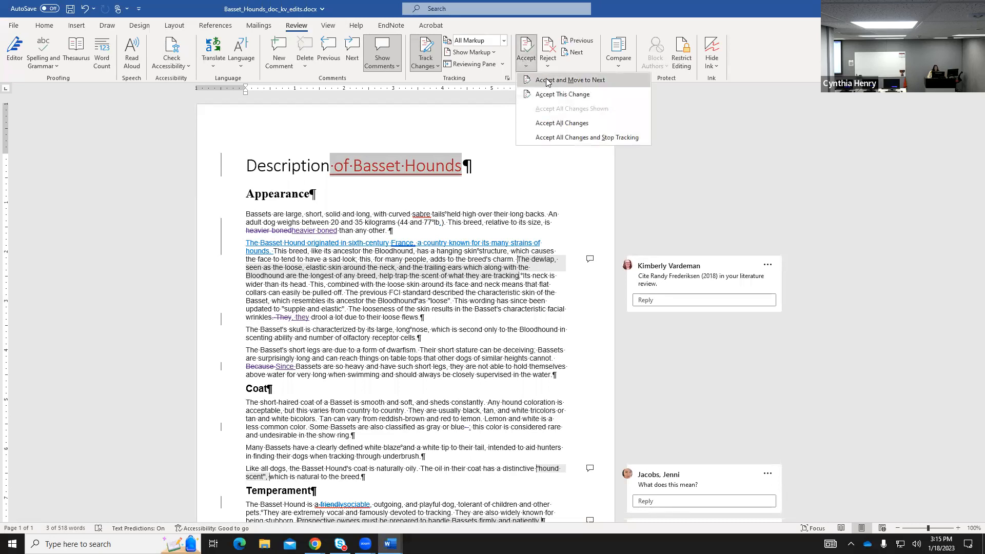
pyautogui.click(547, 81)
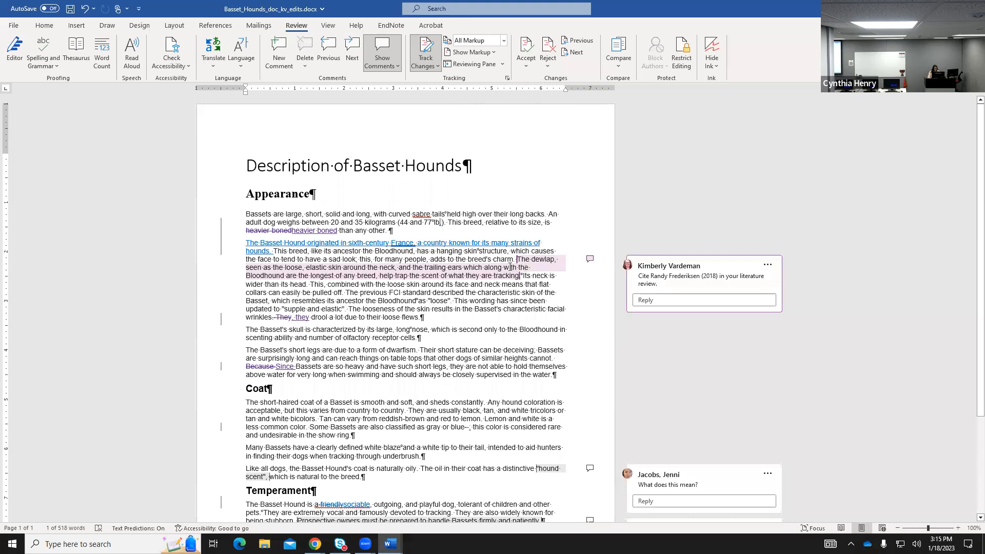
pyautogui.click(244, 212)
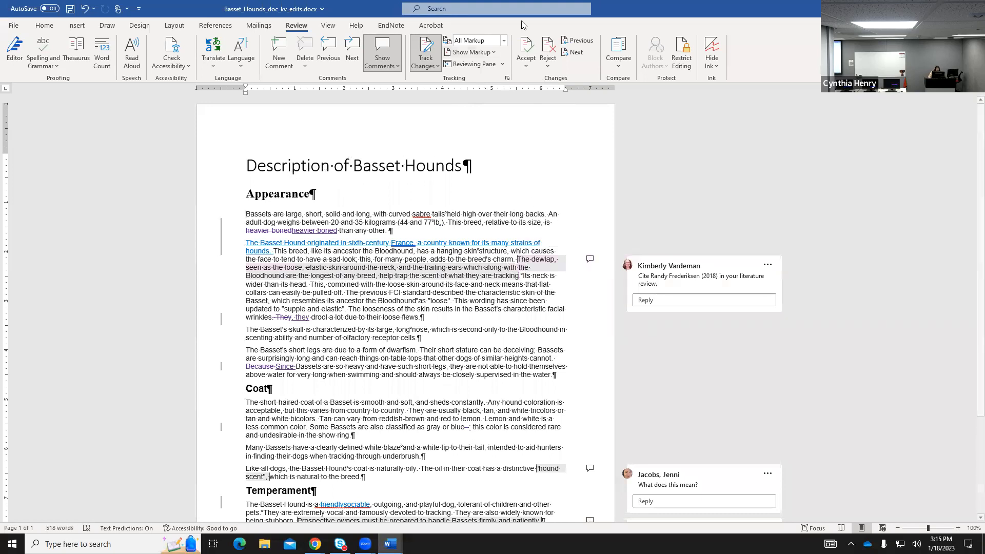
pyautogui.click(526, 65)
pyautogui.click(546, 79)
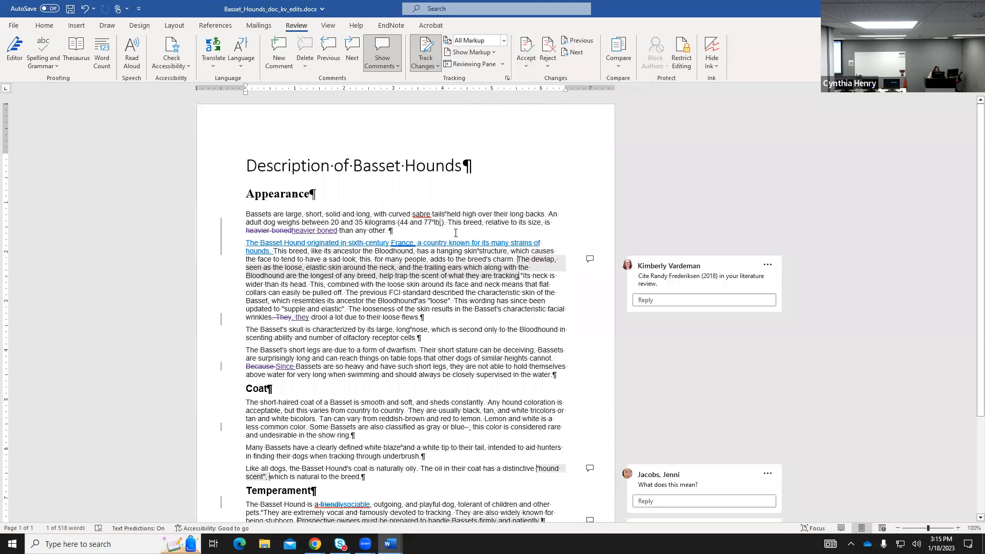
pyautogui.click(526, 66)
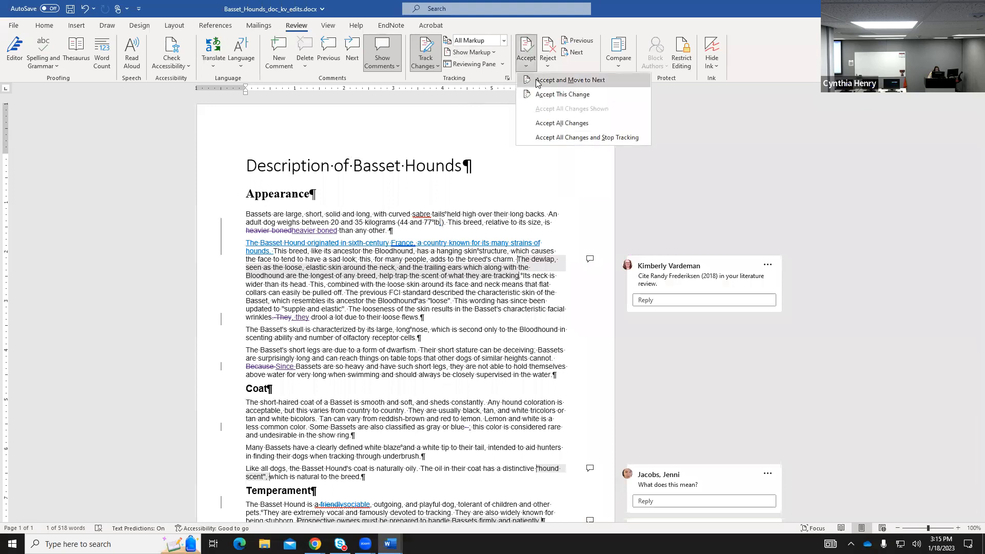
pyautogui.click(537, 80)
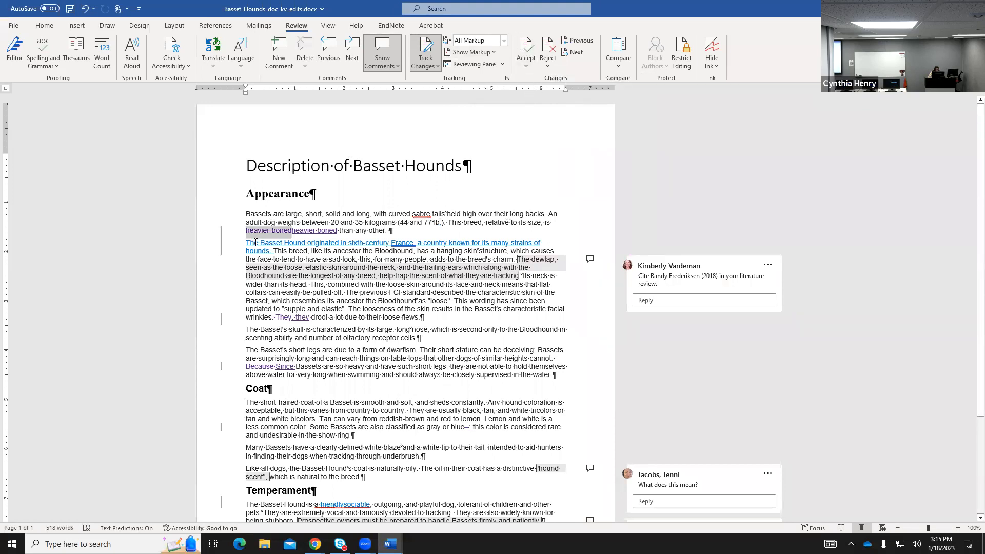
pyautogui.moveTo(267, 238)
pyautogui.moveTo(318, 238)
# Hide the formatting marks from the Home tab, then show them again.
pyautogui.click(44, 25)
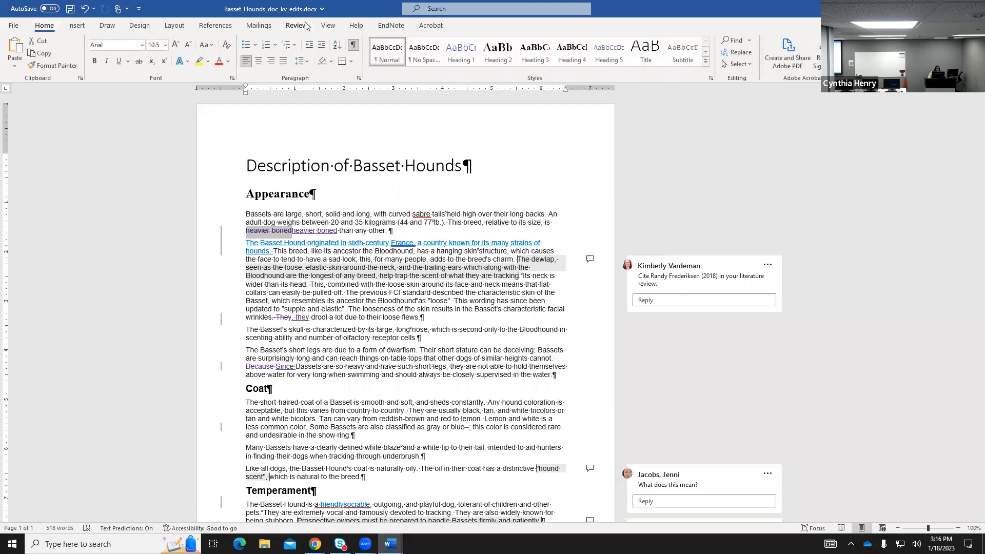
pyautogui.click(353, 46)
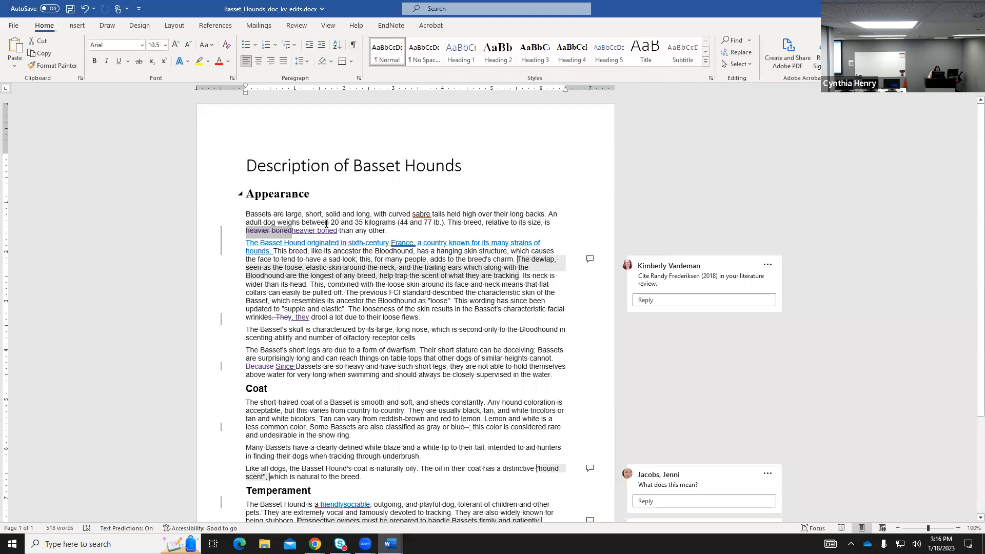
pyautogui.click(354, 47)
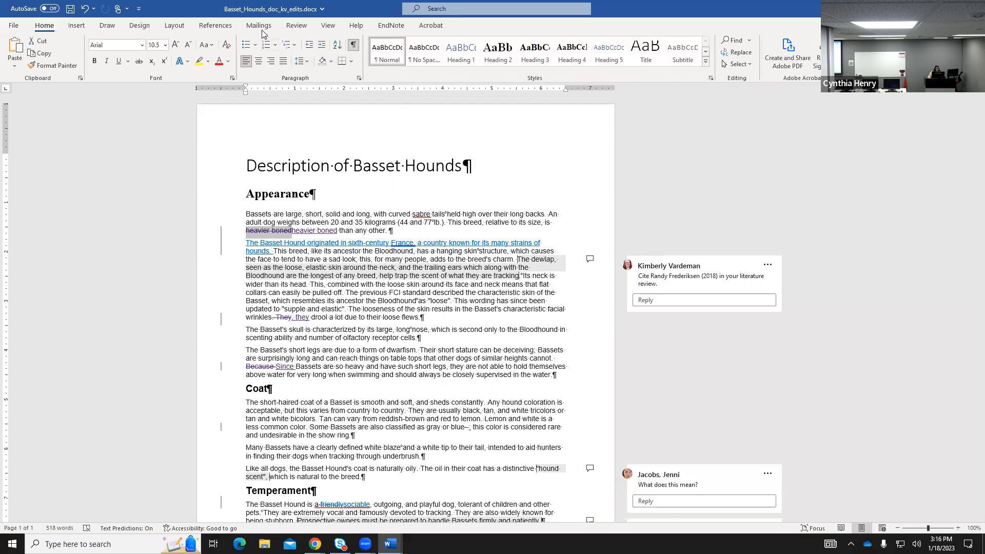
pyautogui.click(295, 27)
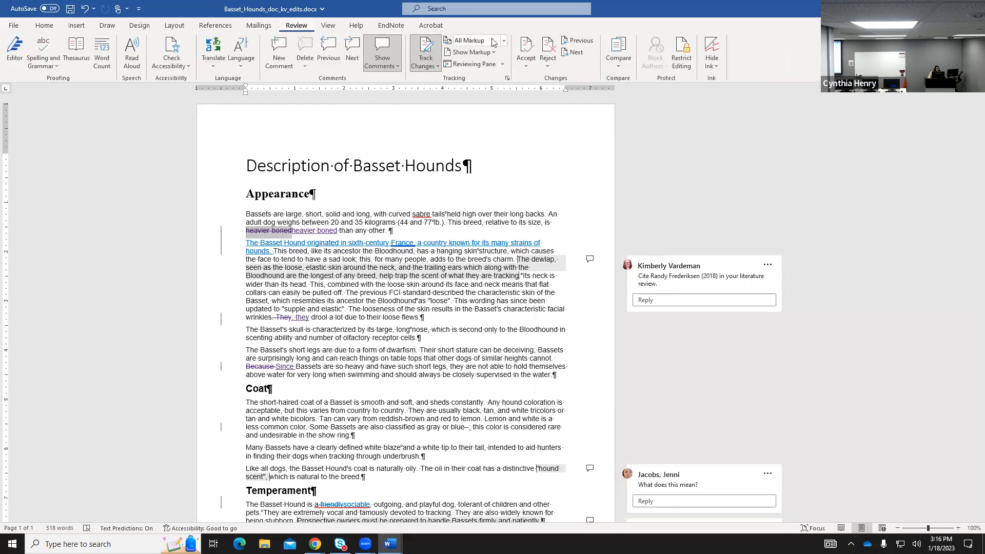
# Accept the 'heavier boned' deletion and insertion, plus the inserted sentence about the breed's French origin.
pyautogui.click(528, 64)
pyautogui.click(544, 81)
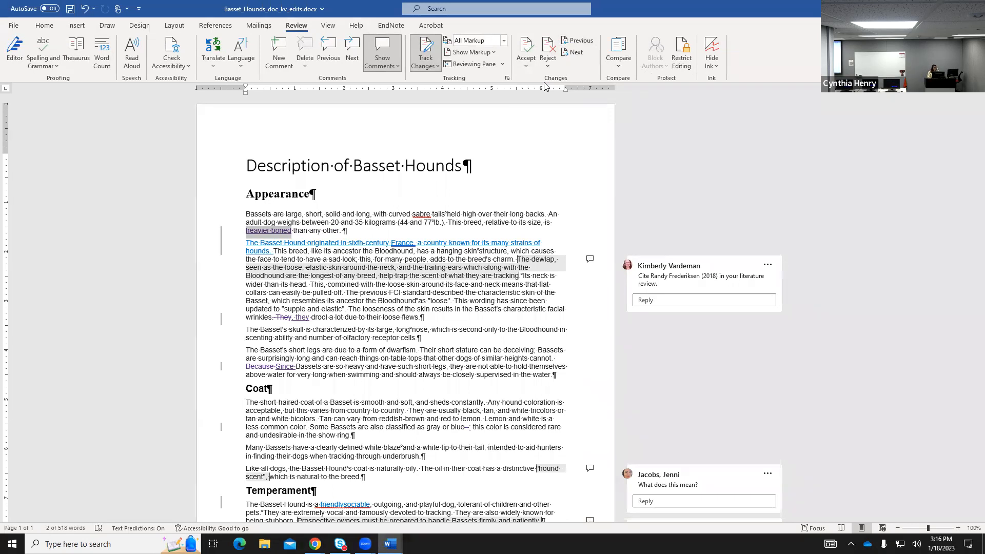
pyautogui.click(526, 63)
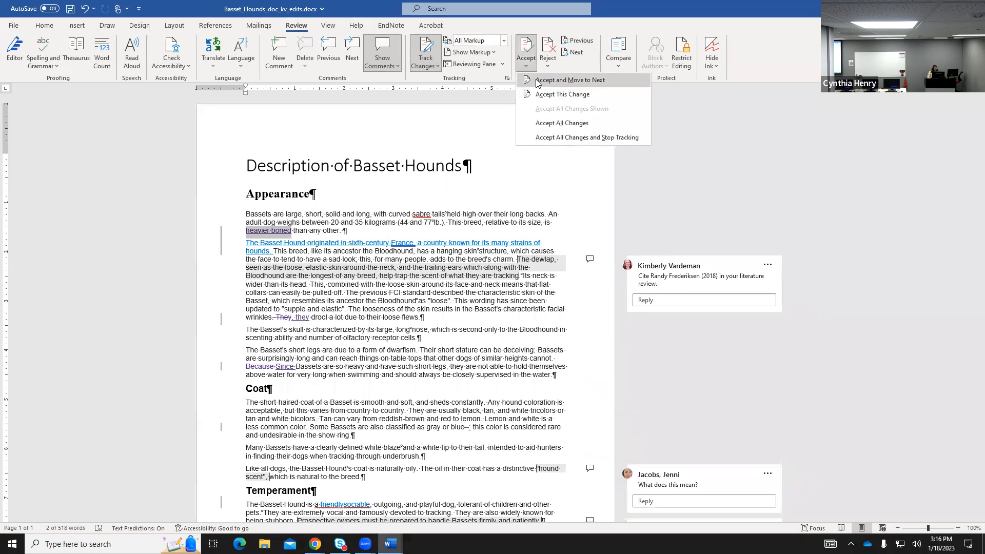
pyautogui.click(537, 83)
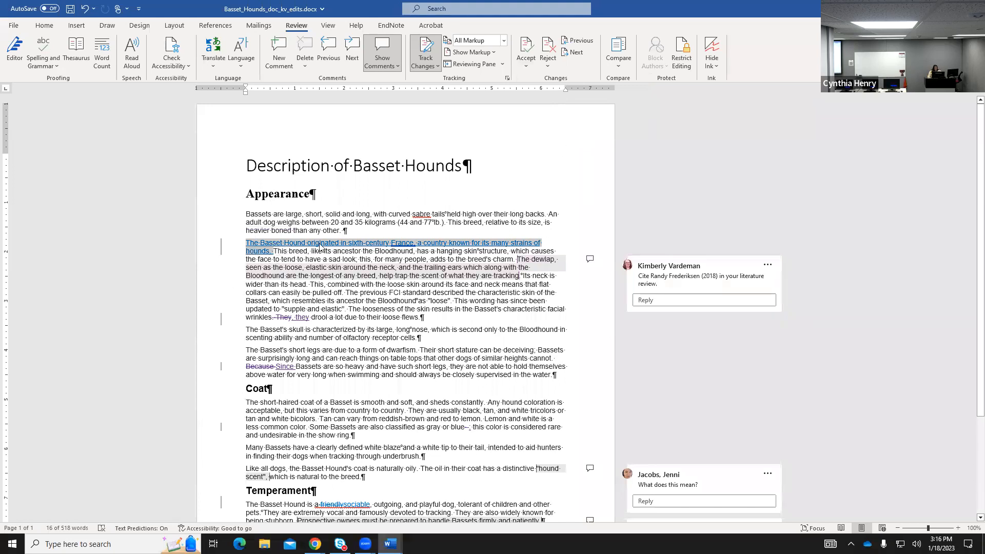
pyautogui.click(526, 67)
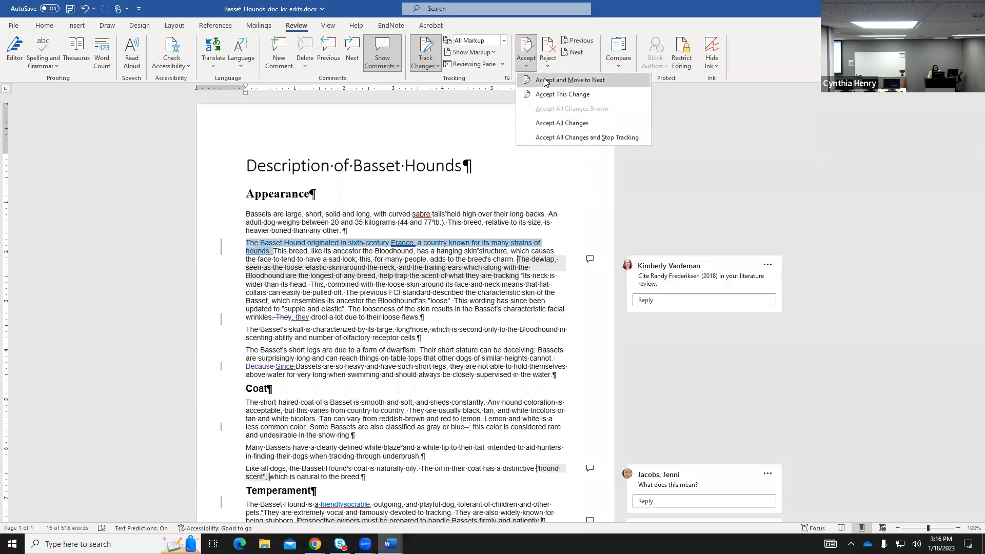
pyautogui.click(545, 81)
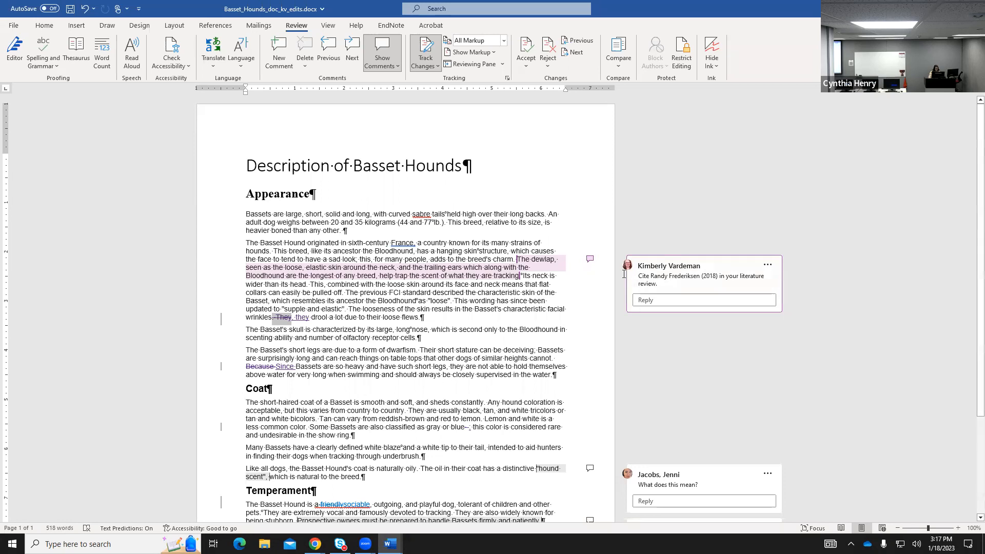
# Post a reply to the reviewer's citation comment: 'thanks for catching that, it is now in my lit review.'.
pyautogui.click(528, 263)
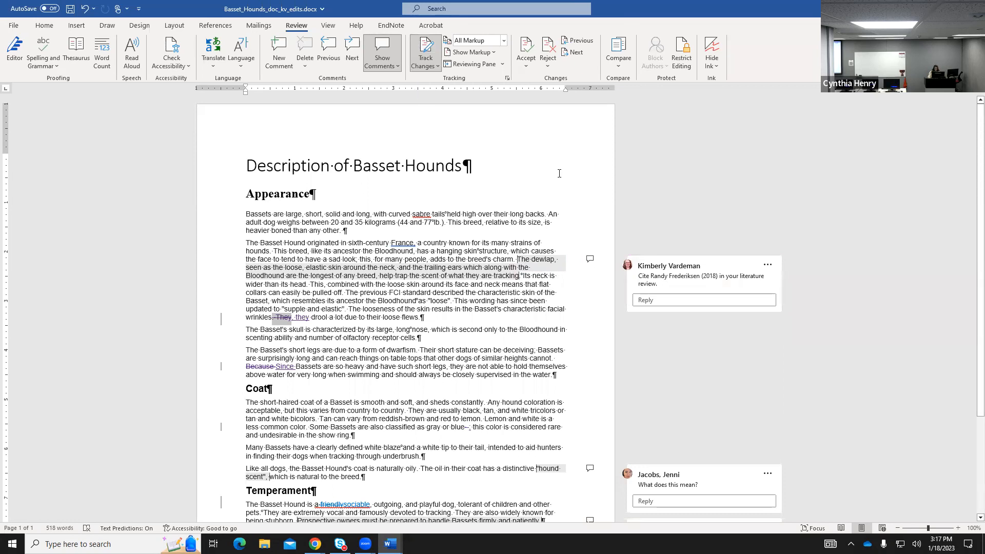
pyautogui.click(644, 302)
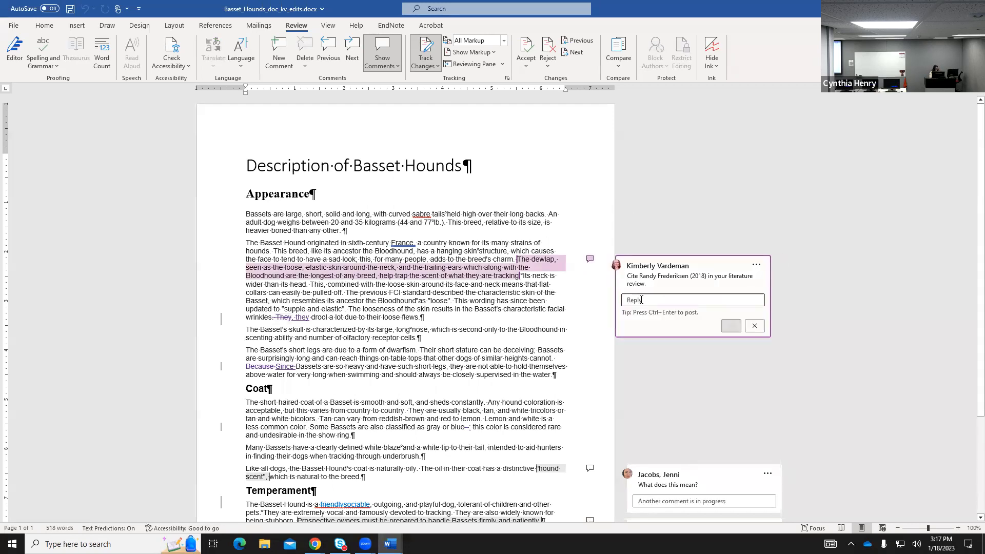
pyautogui.write('Kimberly thanks')
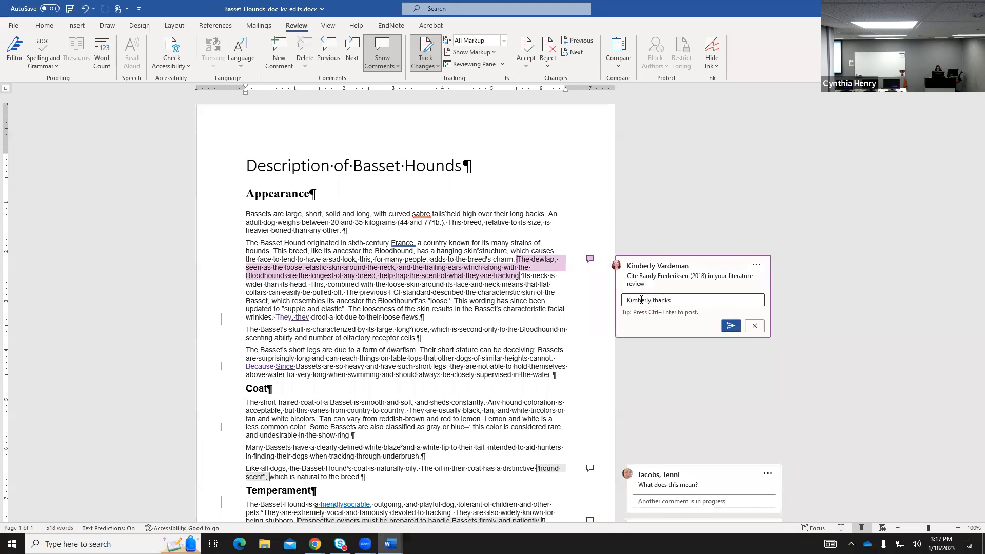
pyautogui.write(' for caughting')
pyautogui.press('BackSpace')
pyautogui.press('BackSpace')
pyautogui.press('BackSpace')
pyautogui.press('BackSpace')
pyautogui.write('tching that, it is now in my ')
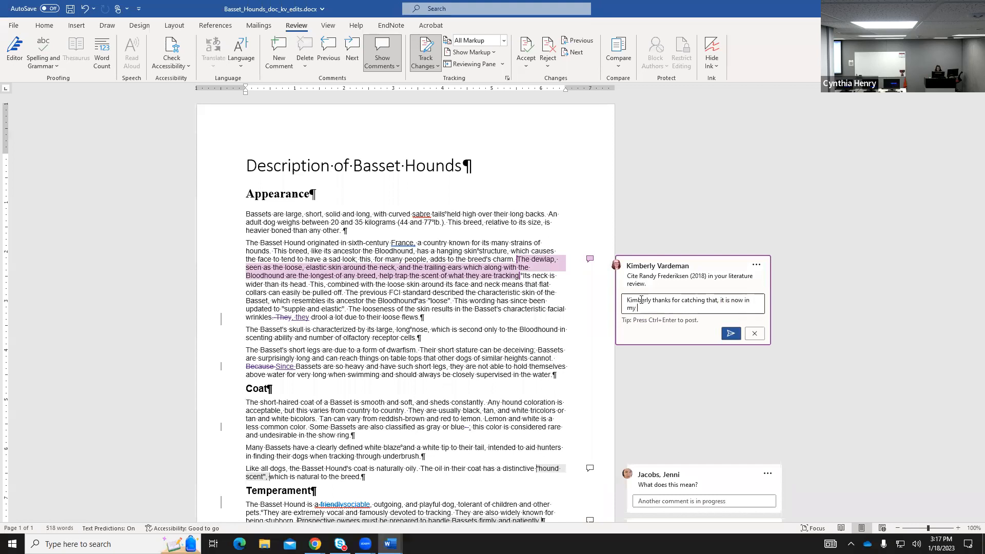
pyautogui.write('lit review.')
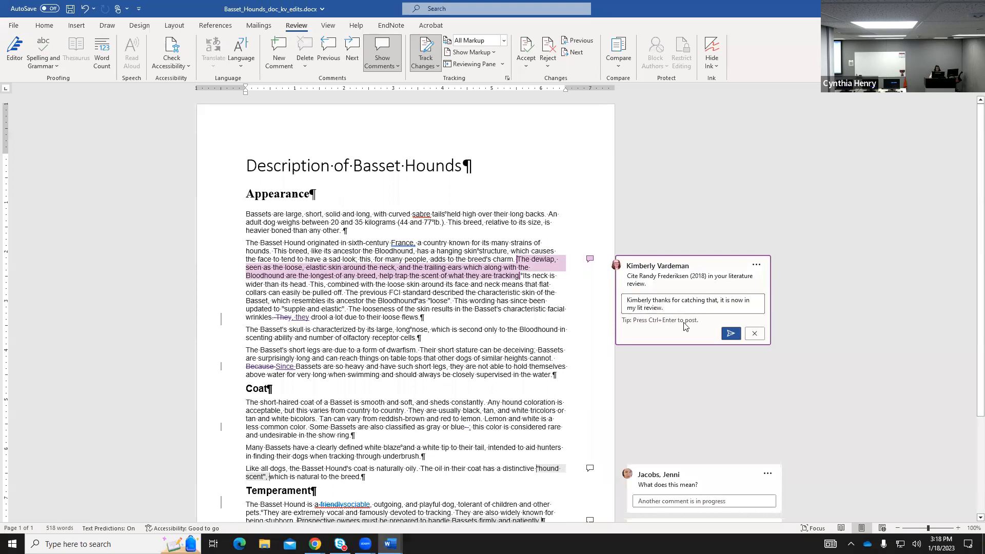
pyautogui.click(731, 333)
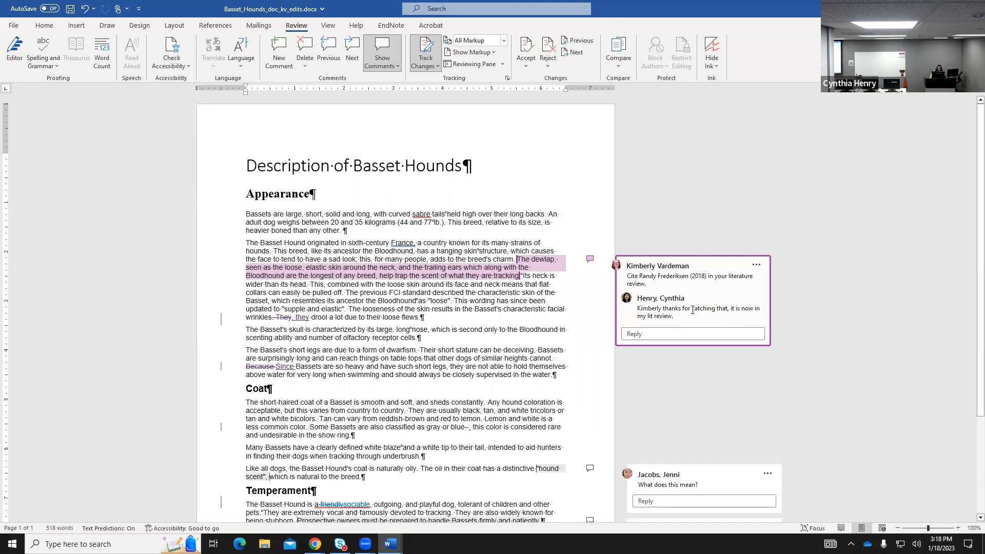
pyautogui.click(757, 265)
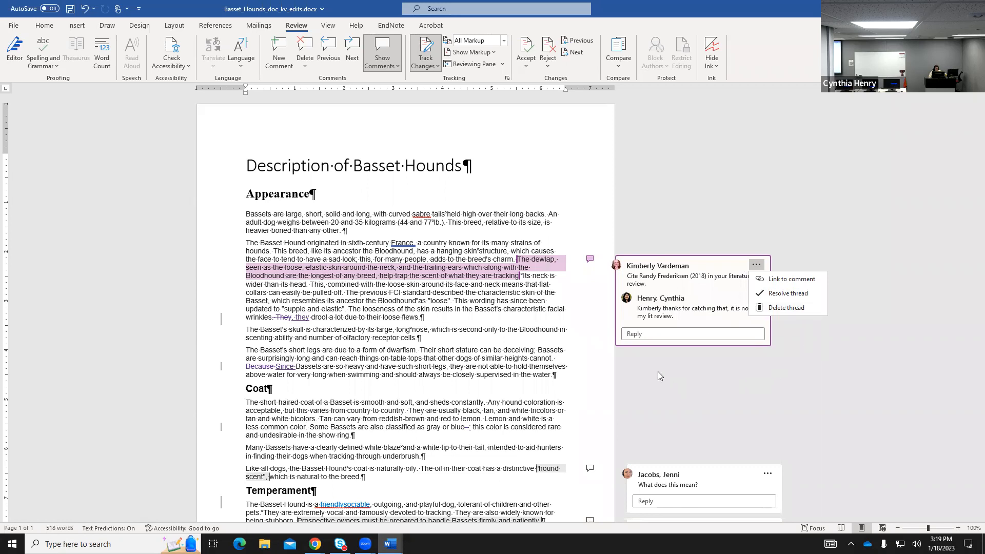
pyautogui.scroll(-3, 603, 371)
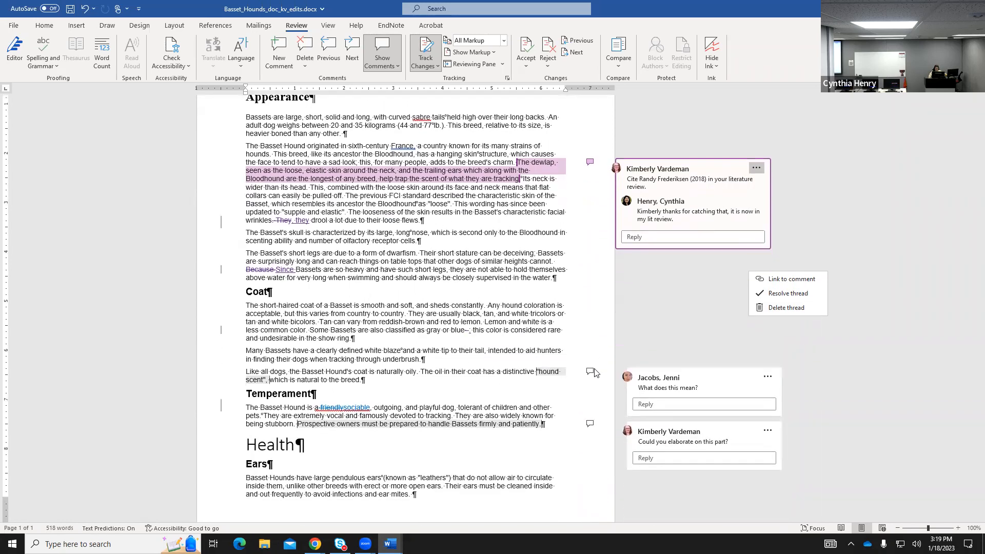
pyautogui.click(680, 382)
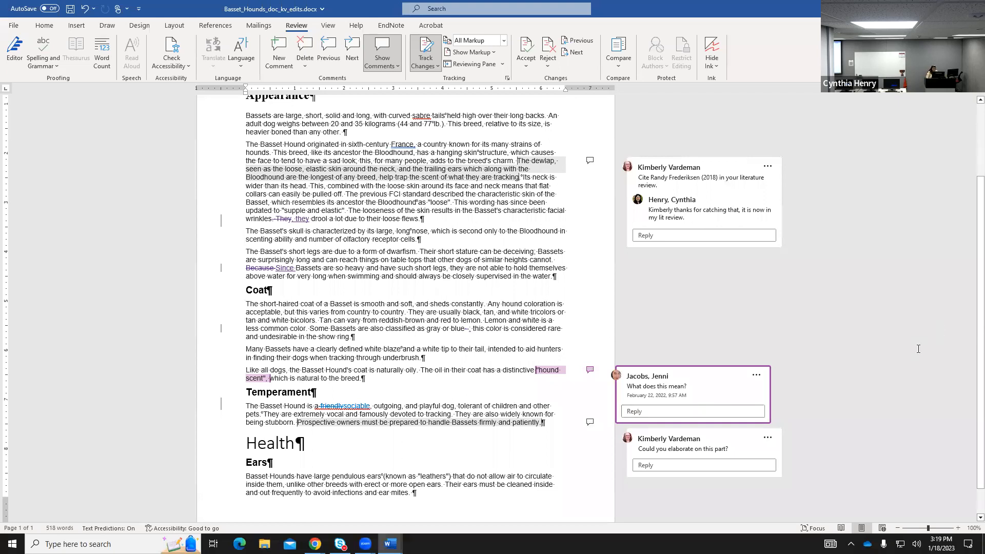
pyautogui.scroll(-1, 520, 393)
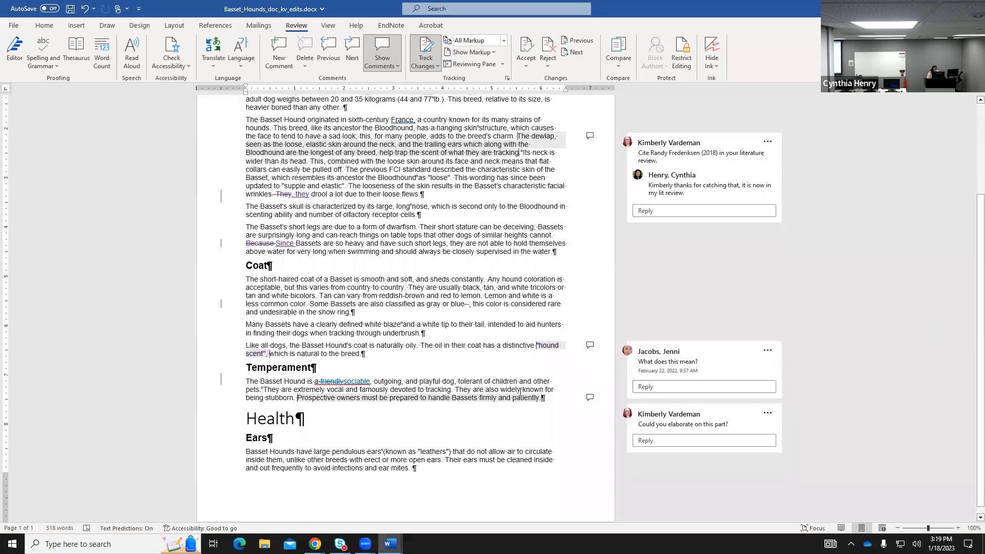
pyautogui.scroll(5, 520, 392)
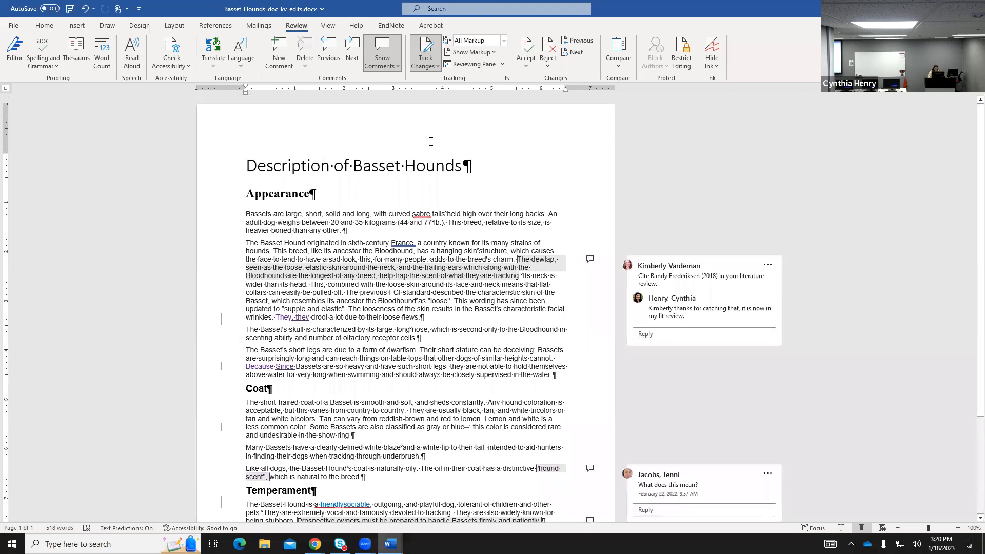
pyautogui.click(397, 67)
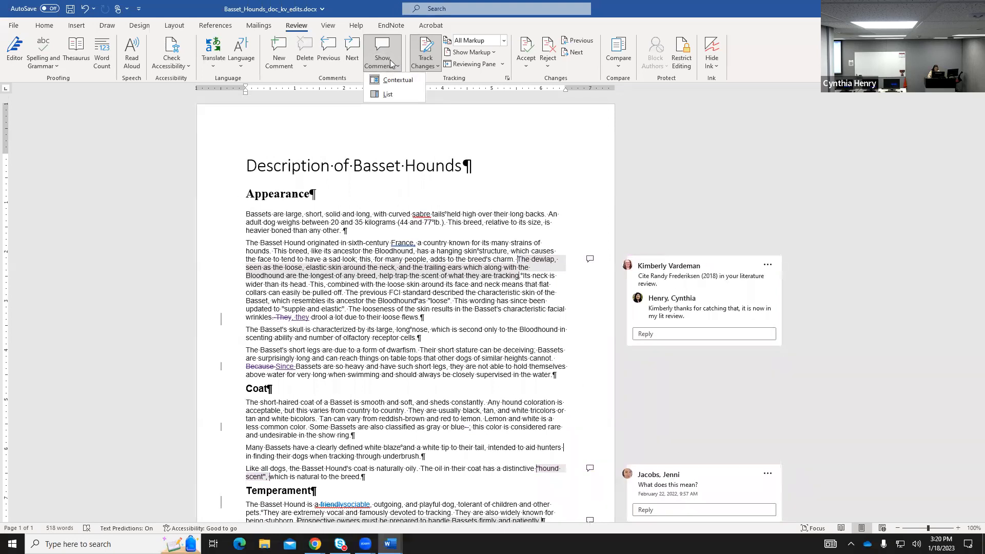
pyautogui.click(393, 68)
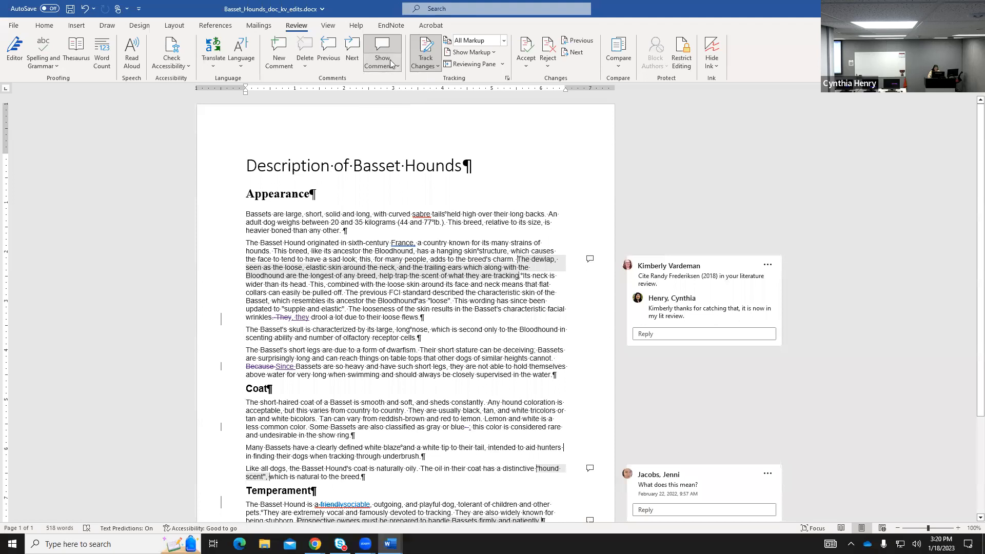
pyautogui.click(387, 47)
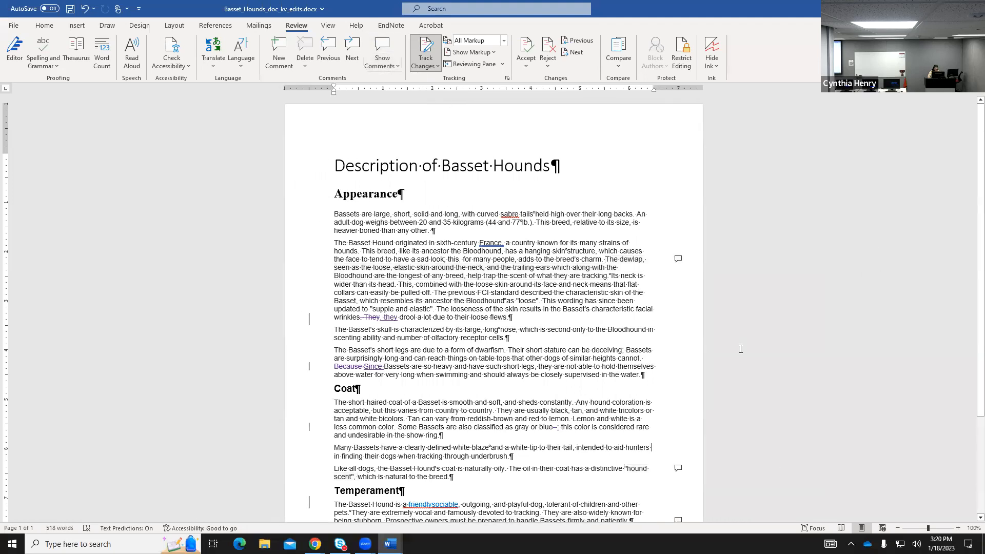
pyautogui.click(383, 47)
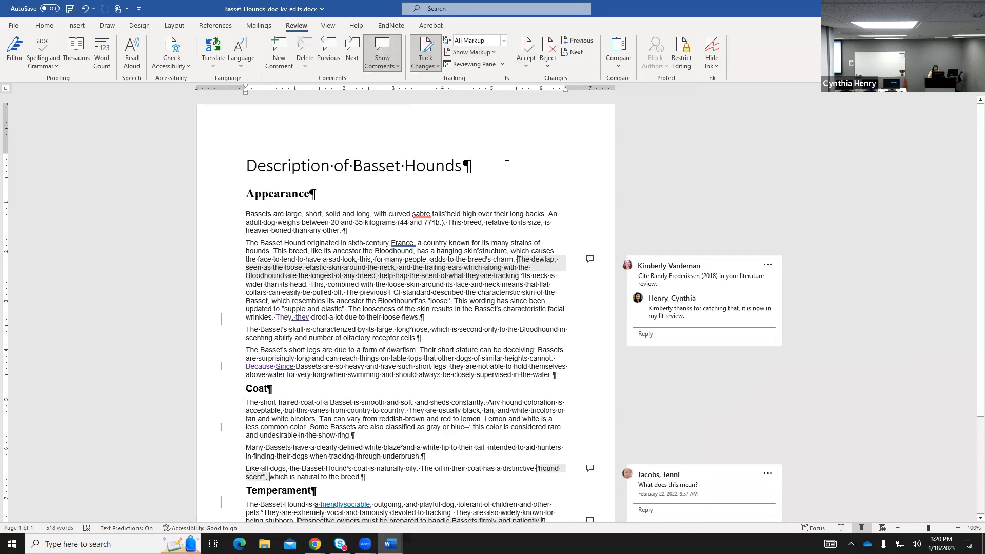
# Turn Track Changes on For Everyone from the Review tab's Track Changes menu.
pyautogui.click(430, 66)
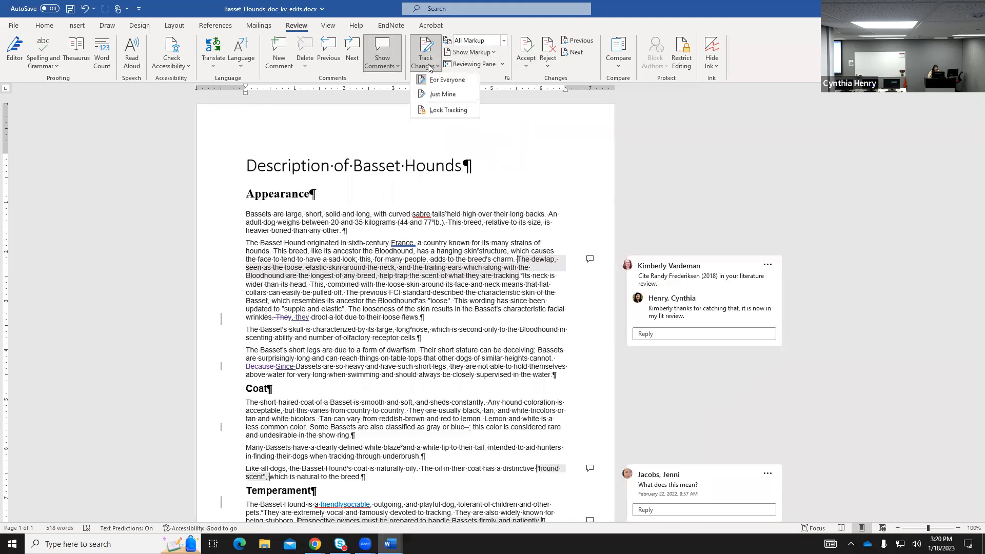
pyautogui.click(430, 67)
pyautogui.click(436, 68)
pyautogui.click(448, 81)
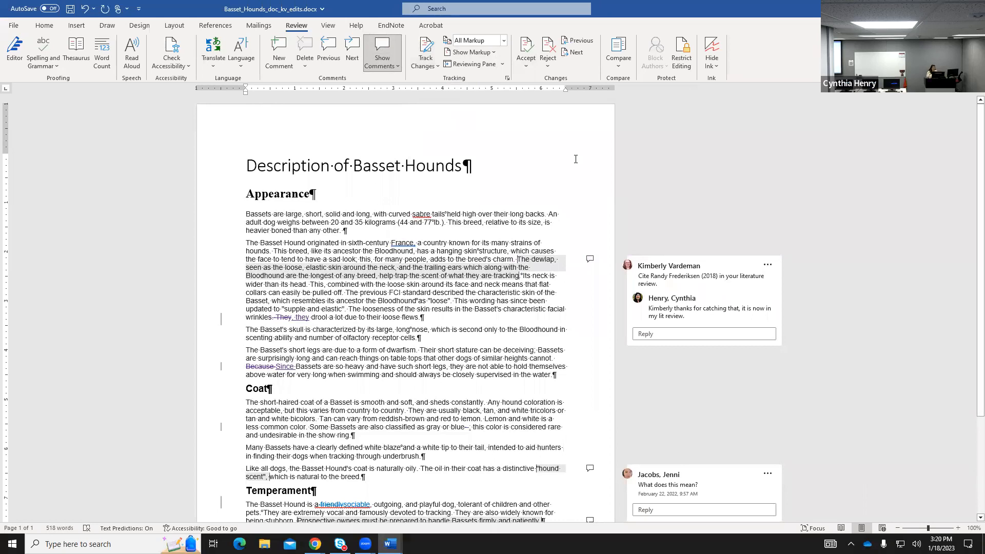
pyautogui.click(425, 65)
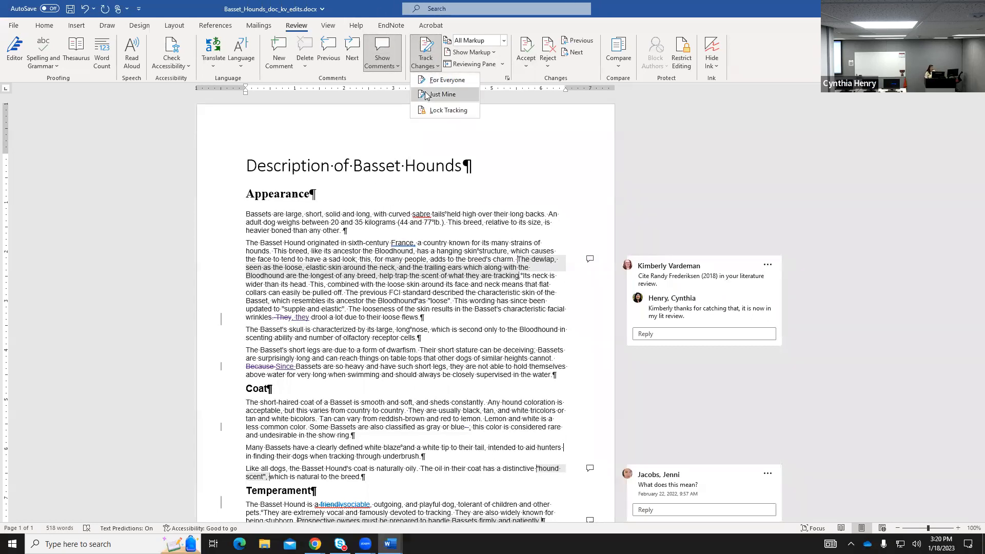
pyautogui.click(429, 82)
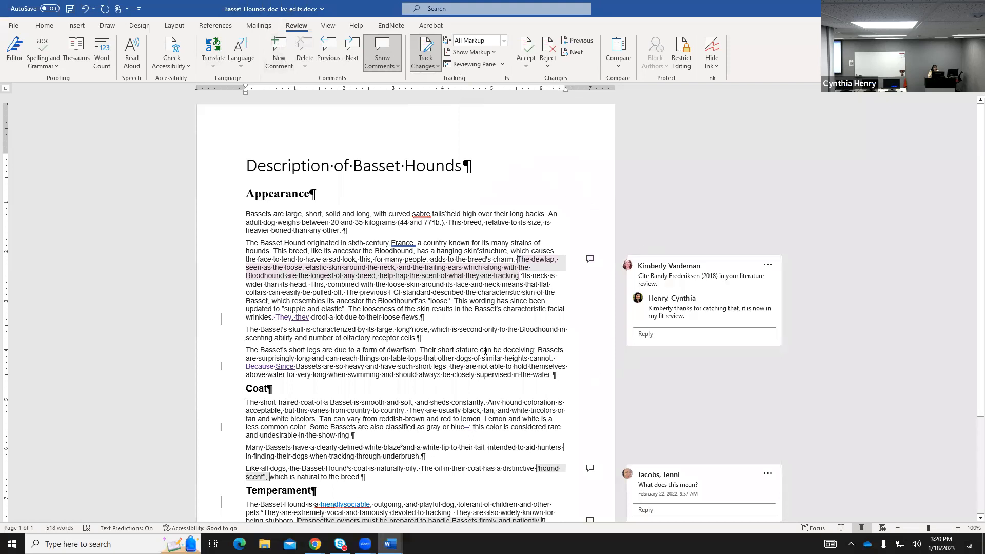
# Start a new comment on 'stature can be deceiving; Bassets', briefly checking the 'friendly'/'sociable' revision below.
pyautogui.moveTo(456, 350); pyautogui.dragTo(565, 350)
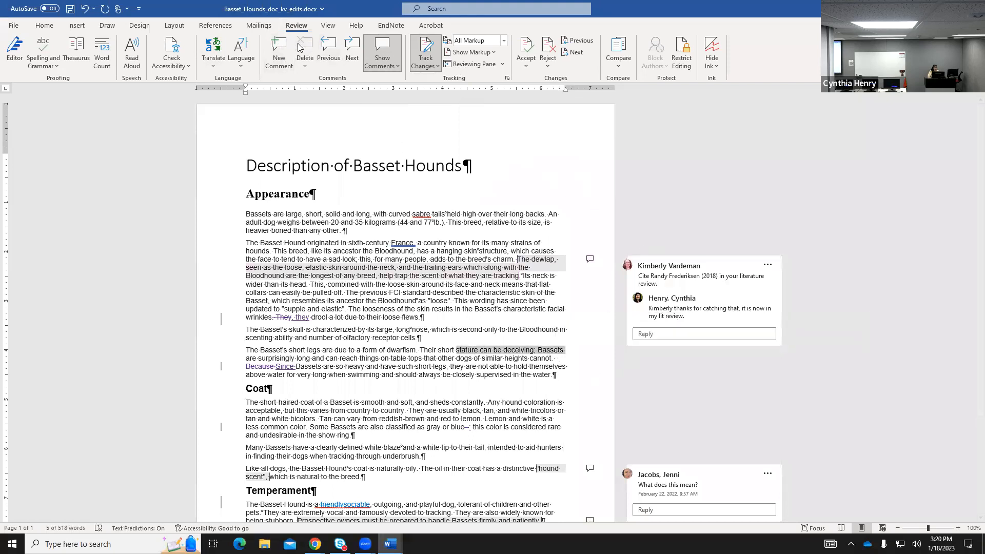
pyautogui.click(279, 51)
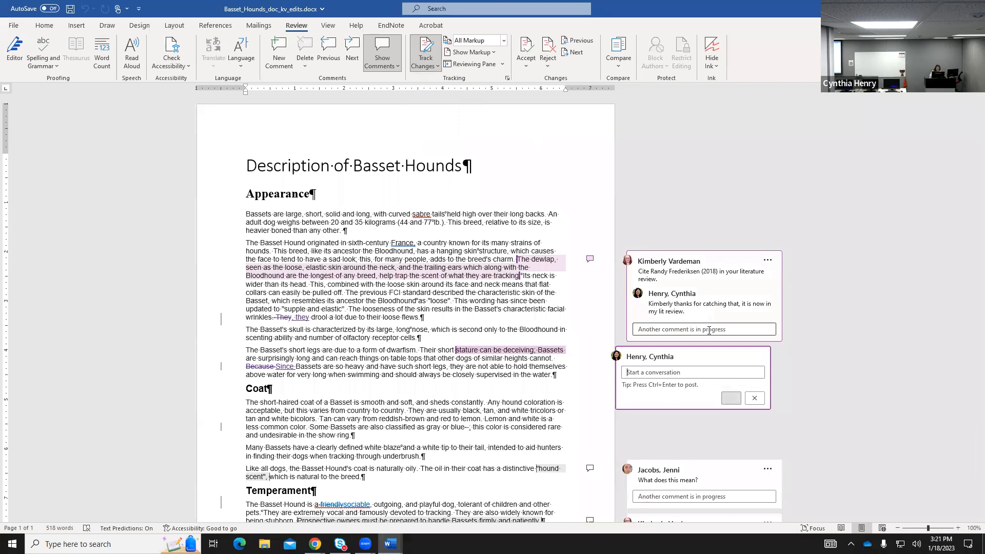
pyautogui.scroll(-1, 664, 393)
pyautogui.scroll(-2, 664, 393)
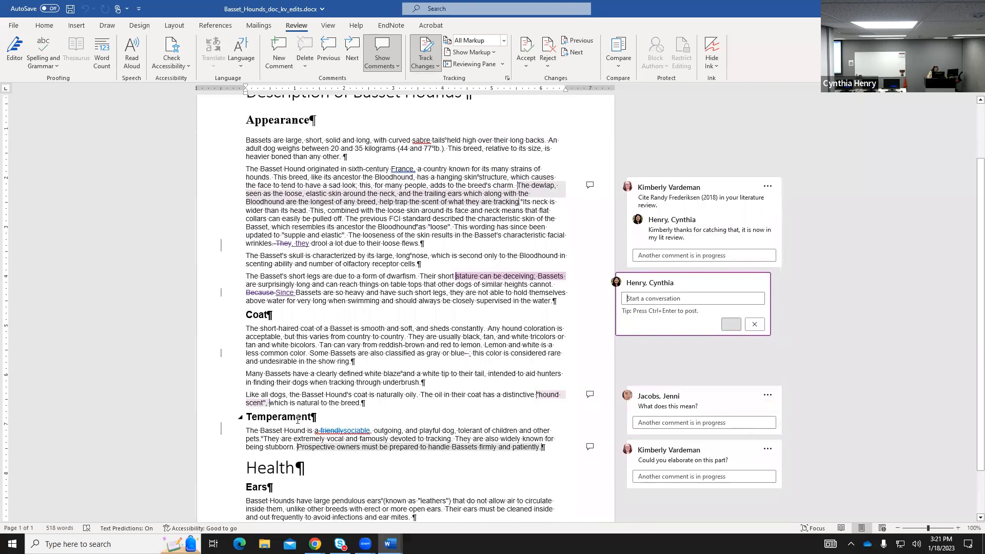
pyautogui.click(544, 395)
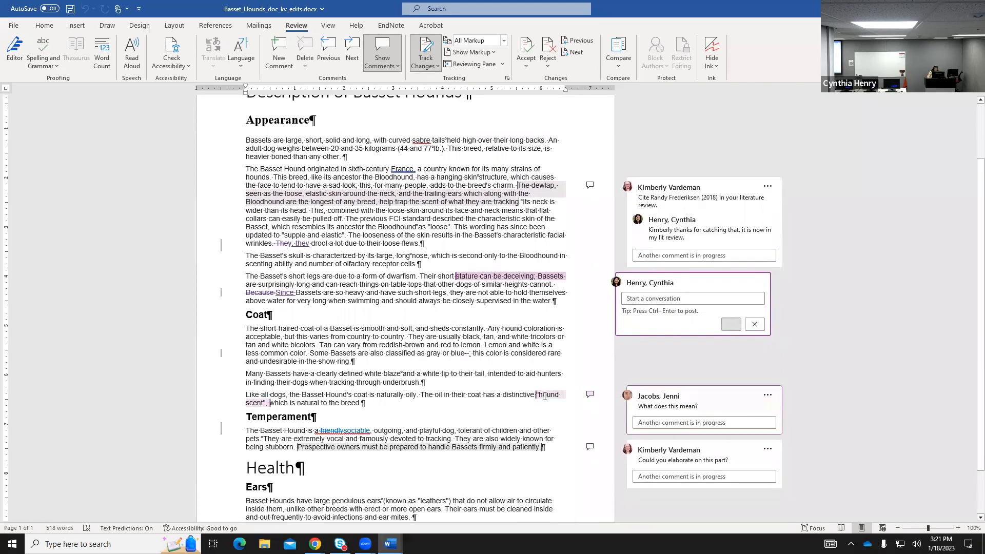
pyautogui.rightClick(332, 431)
pyautogui.moveTo(315, 431); pyautogui.dragTo(358, 430)
pyautogui.click(280, 58)
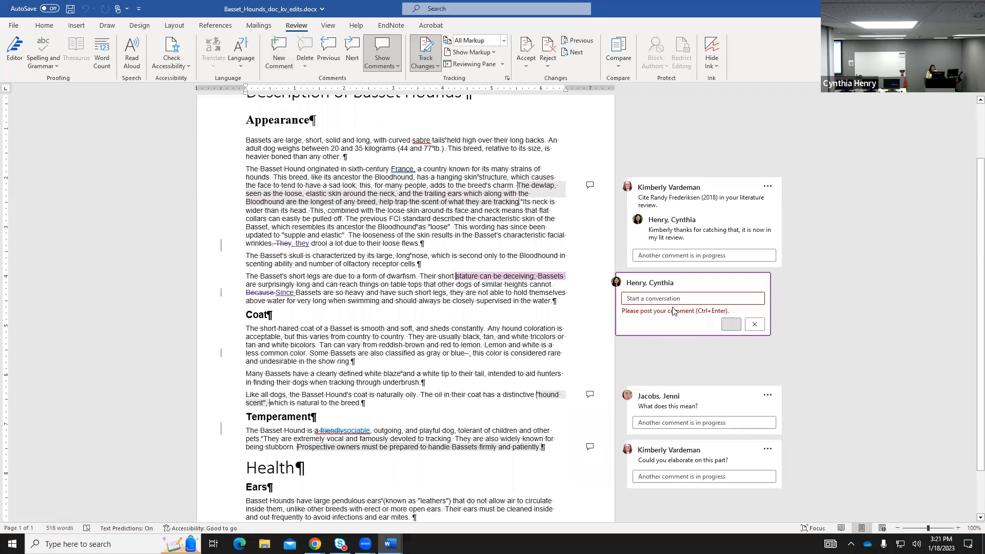
# Enter 'Explain more' as the comment text and post it.
pyautogui.write('f')
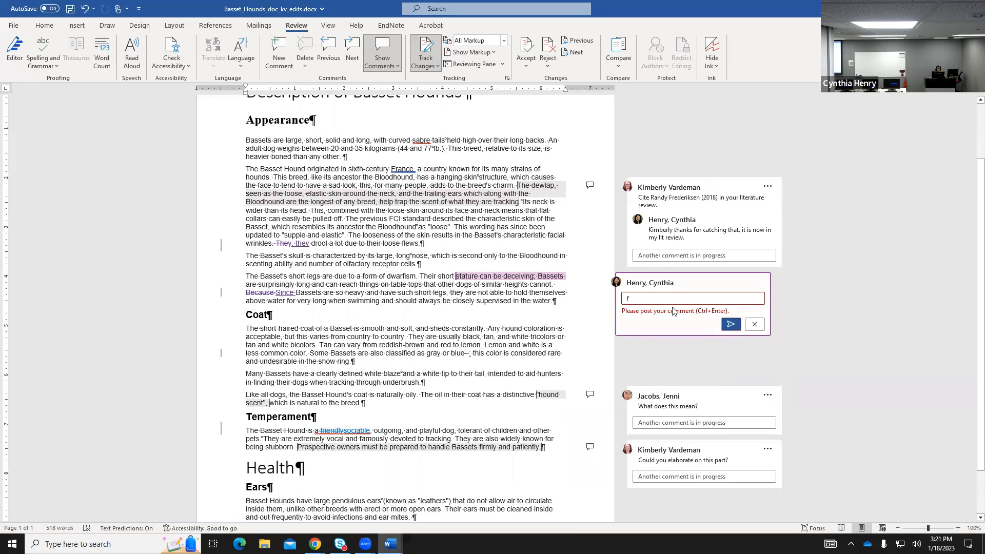
pyautogui.press('BackSpace')
pyautogui.write('E')
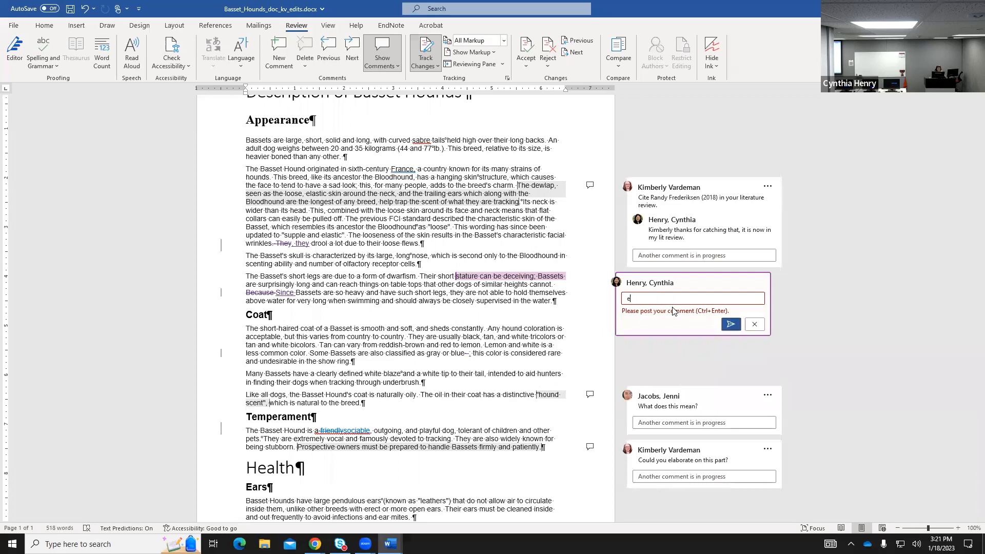
pyautogui.write('xplaing')
pyautogui.press('BackSpace')
pyautogui.write('more')
pyautogui.click(730, 323)
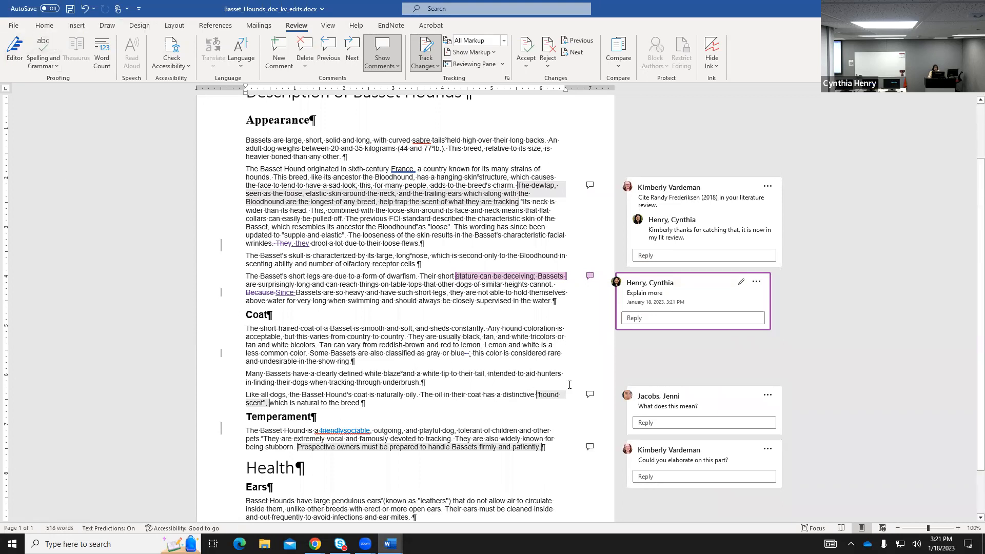
pyautogui.scroll(3, 591, 384)
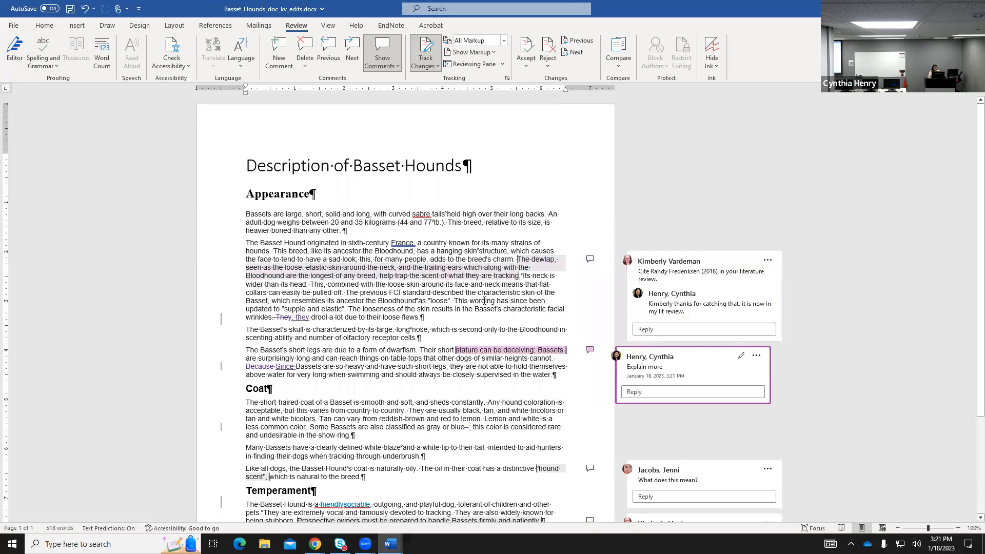
pyautogui.scroll(-2, 605, 390)
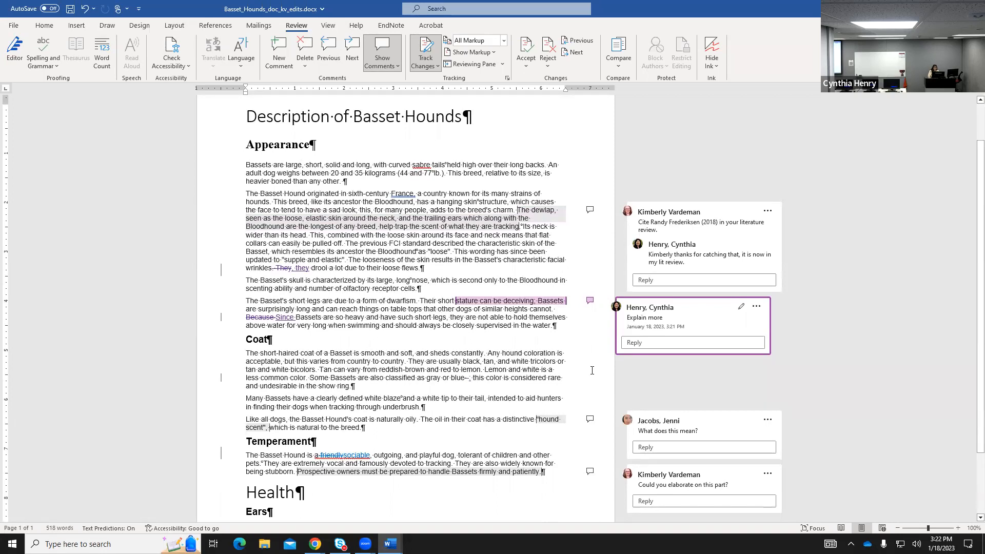
pyautogui.scroll(2, 433, 240)
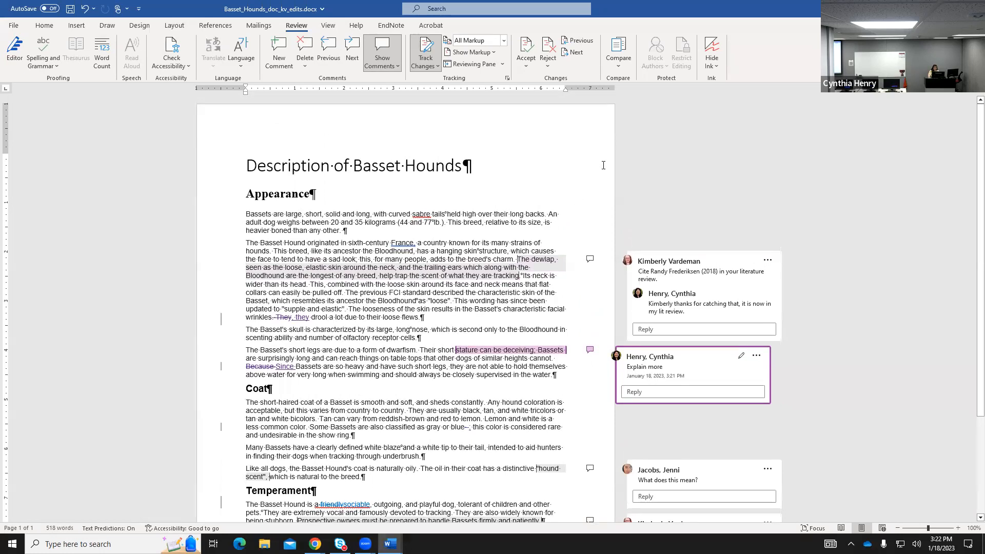
pyautogui.scroll(-3, 579, 230)
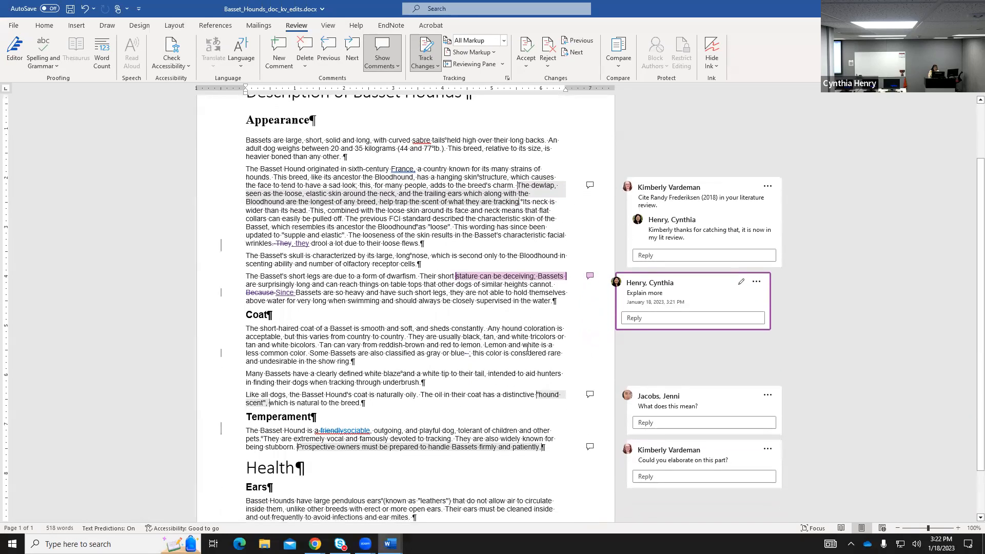
pyautogui.scroll(-2, 528, 348)
pyautogui.scroll(5, 528, 348)
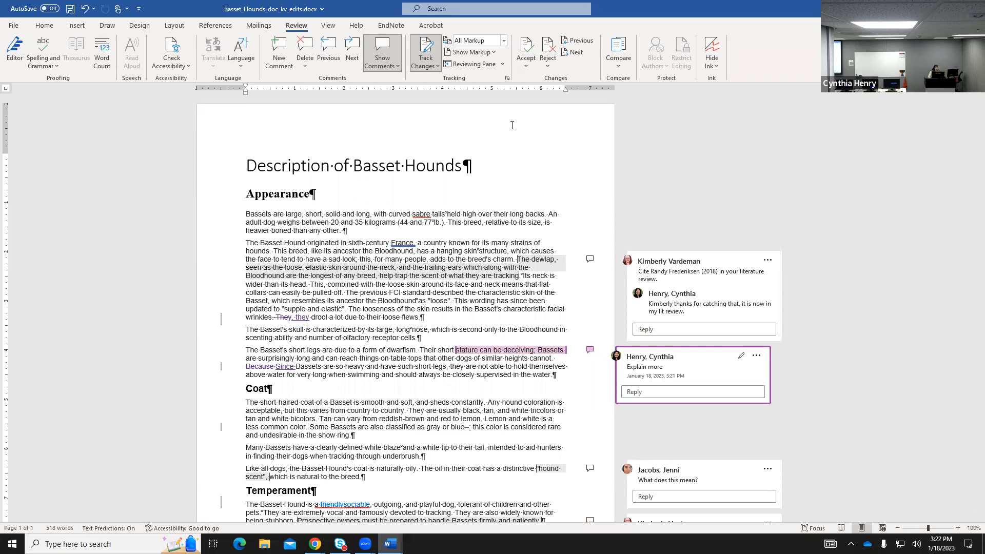
# Switch to example spring 2023.docx from the taskbar previews and scroll to its Table of Contents.
pyautogui.moveTo(389, 543)
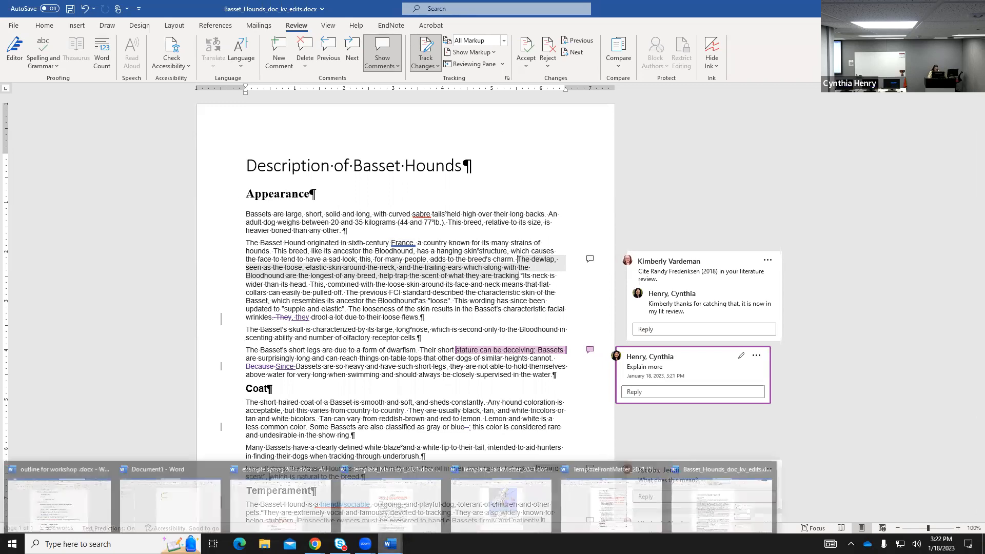
pyautogui.click(411, 504)
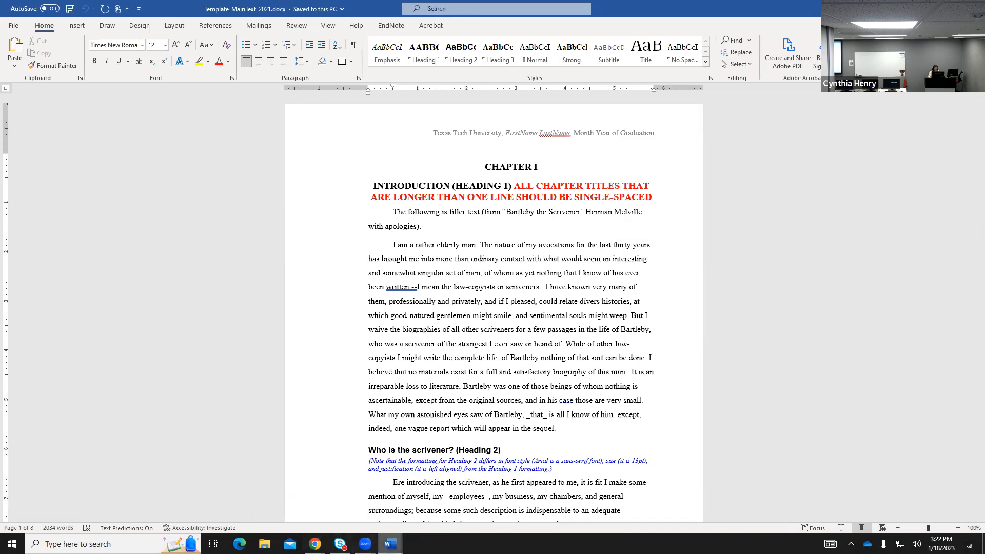
pyautogui.click(390, 543)
pyautogui.click(306, 504)
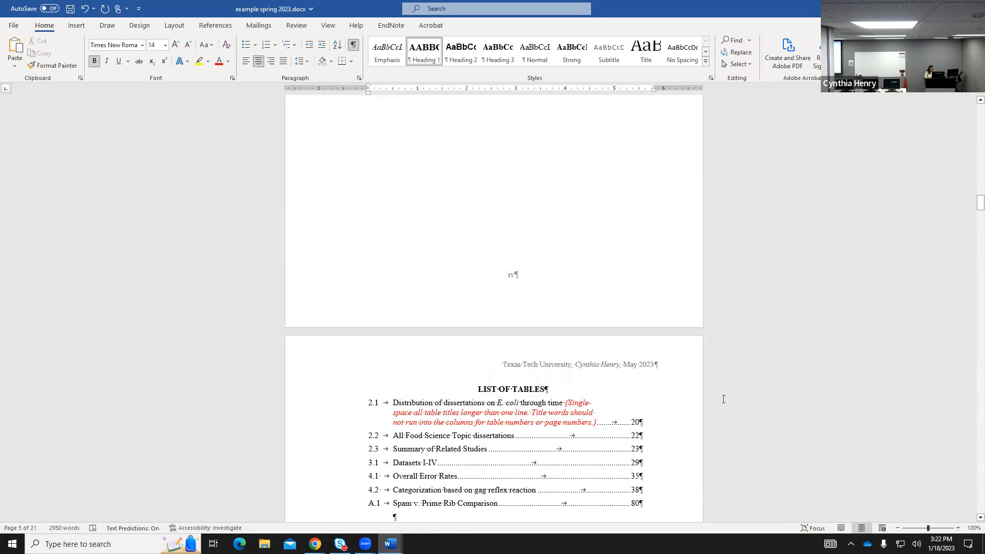
pyautogui.scroll(12, 651, 352)
pyautogui.scroll(18, 656, 347)
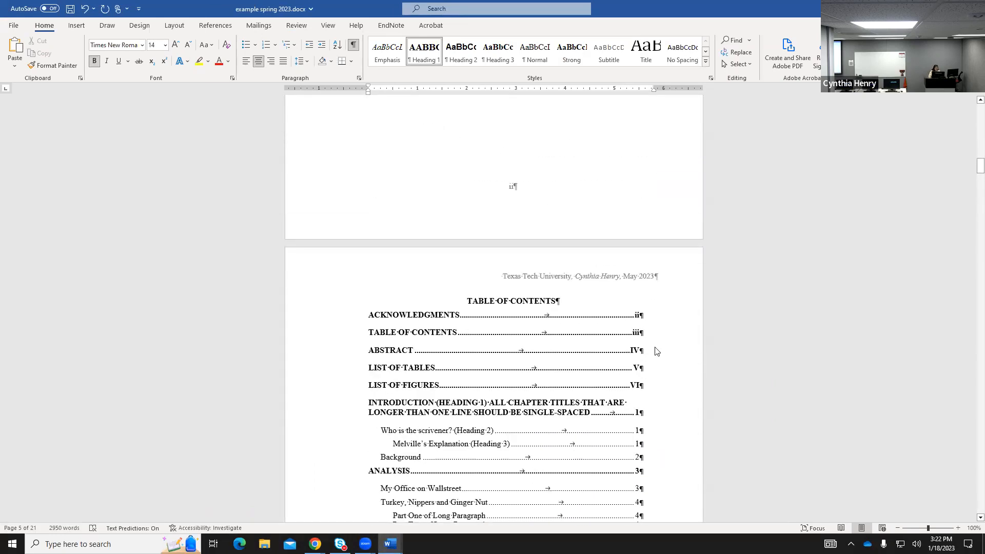
pyautogui.scroll(5, 657, 352)
pyautogui.scroll(-2, 657, 351)
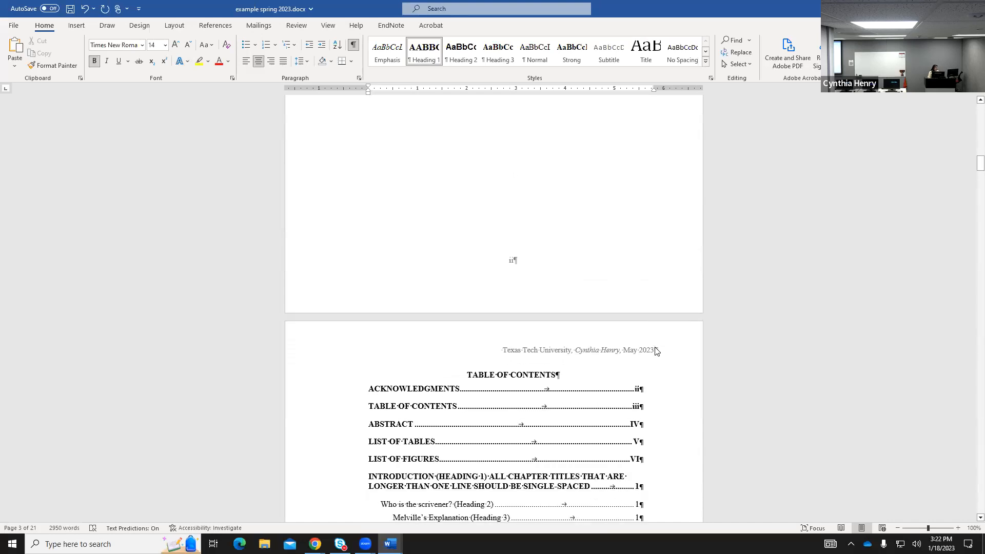